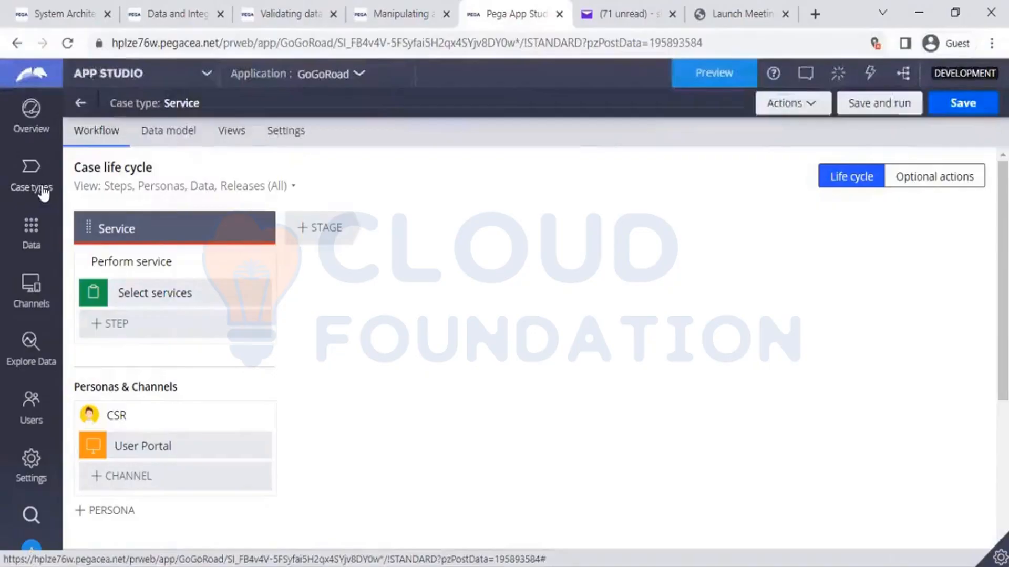
# Step: Open the Assistance Request case type, then save and run it to start a new request
pyautogui.click(44, 193)
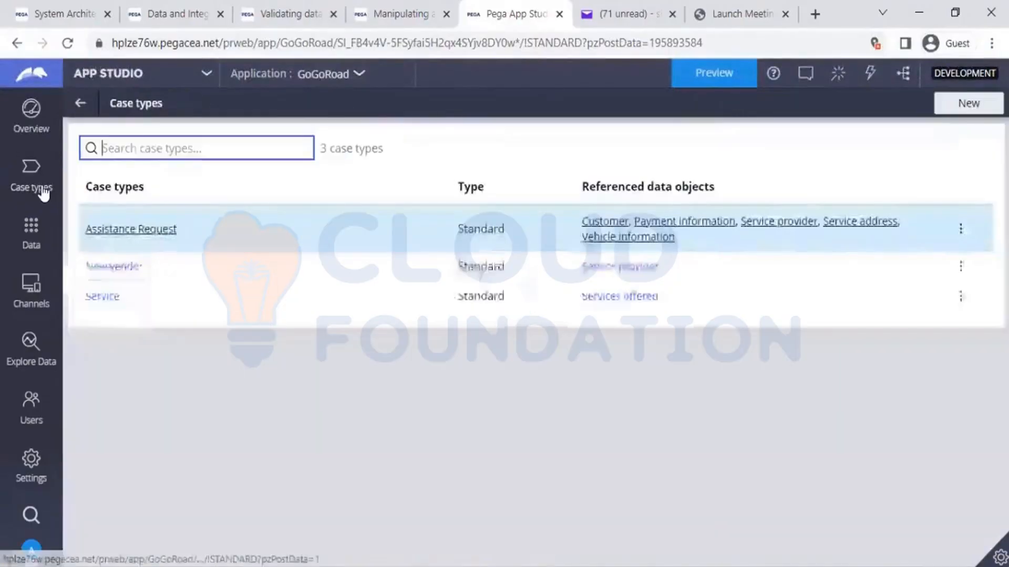
pyautogui.click(92, 231)
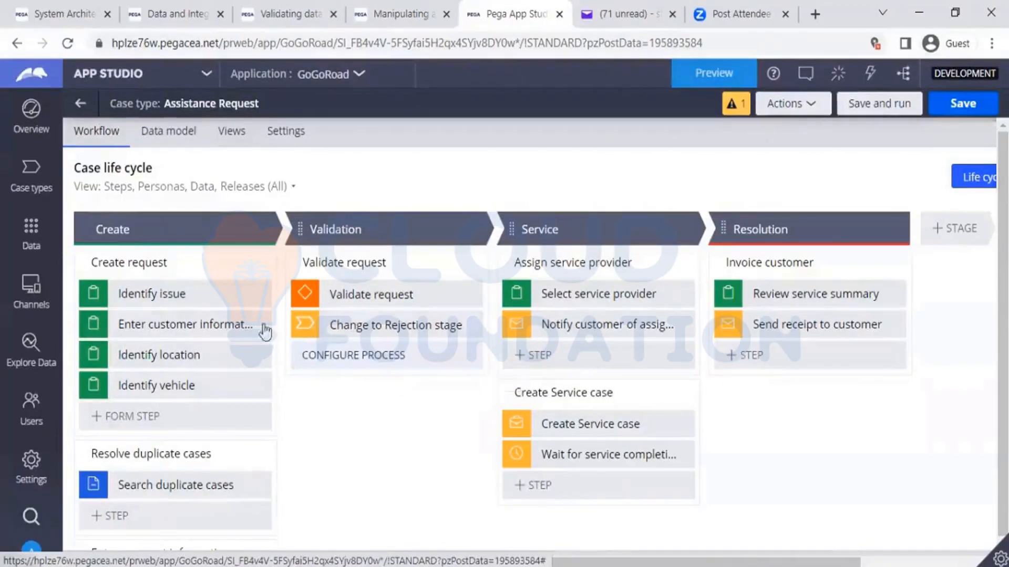
pyautogui.click(182, 226)
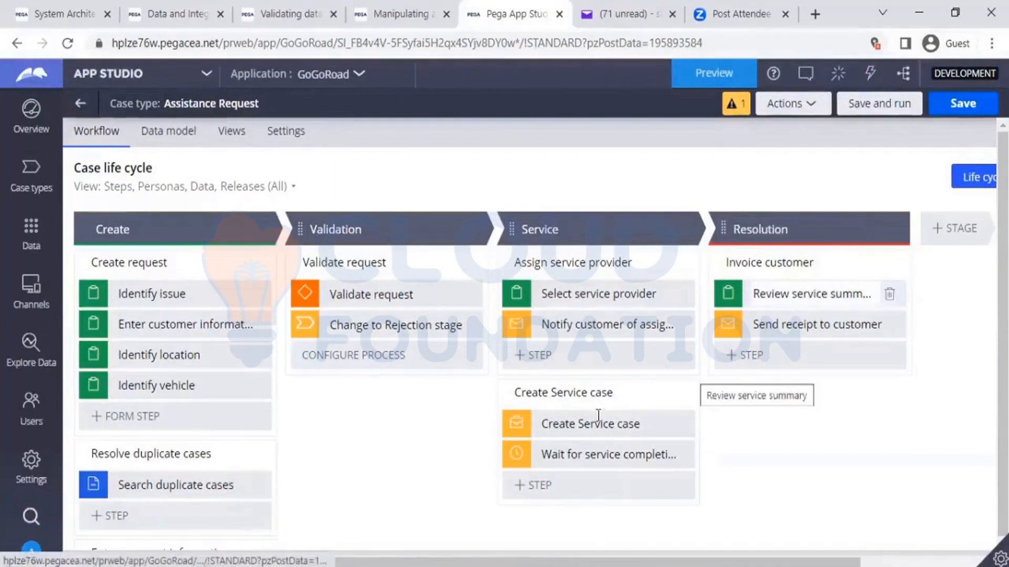
pyautogui.click(572, 450)
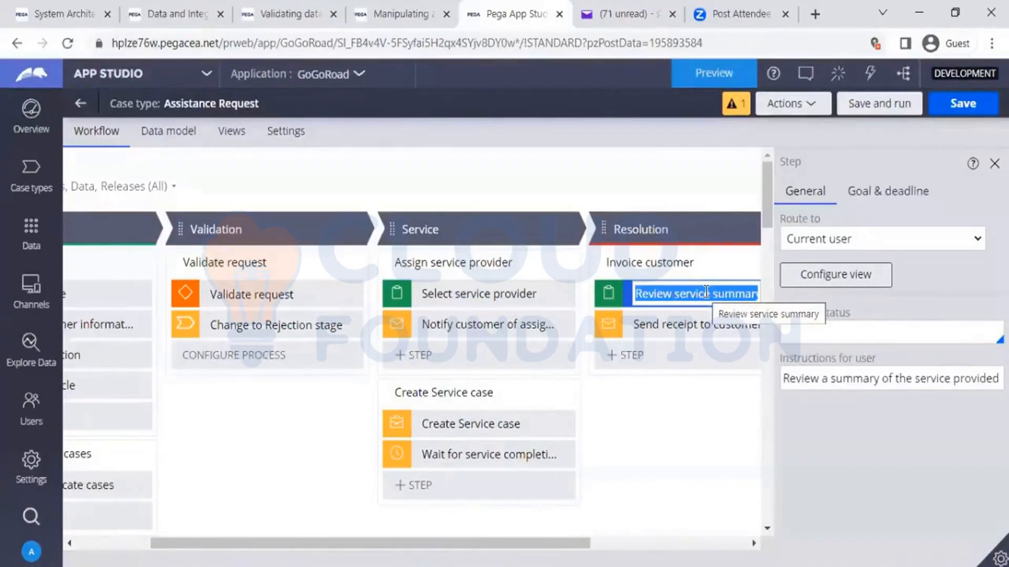
pyautogui.click(875, 104)
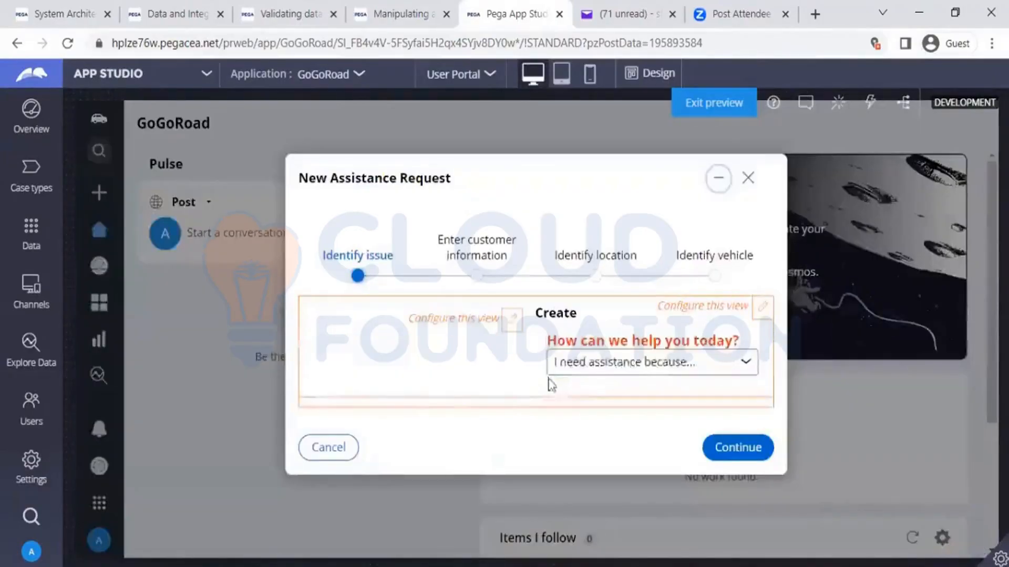
# Step: Choose "My vehicle has a flat tire" as the issue and select the customer's account ID for the request
pyautogui.click(598, 373)
pyautogui.click(599, 403)
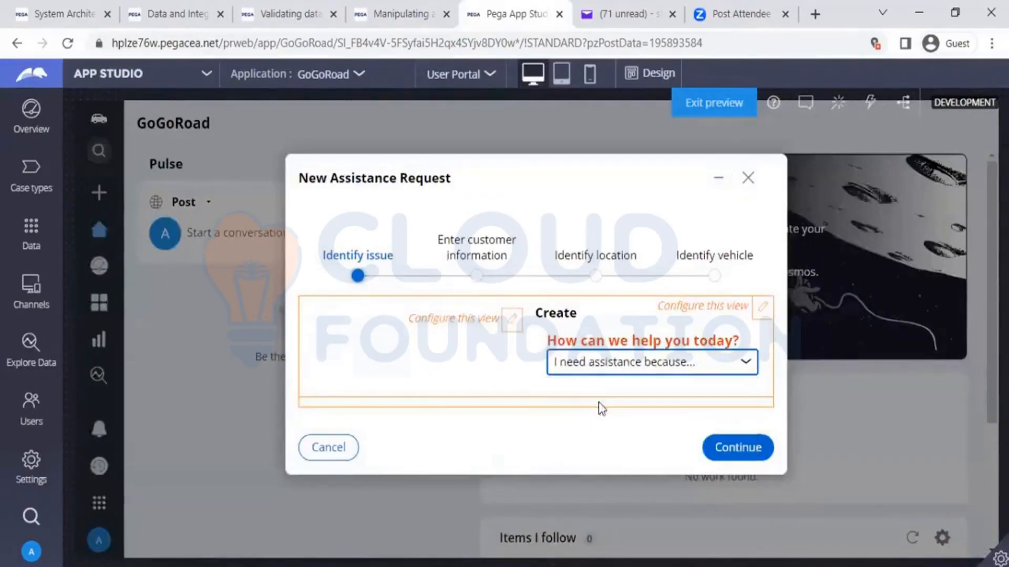
pyautogui.click(753, 445)
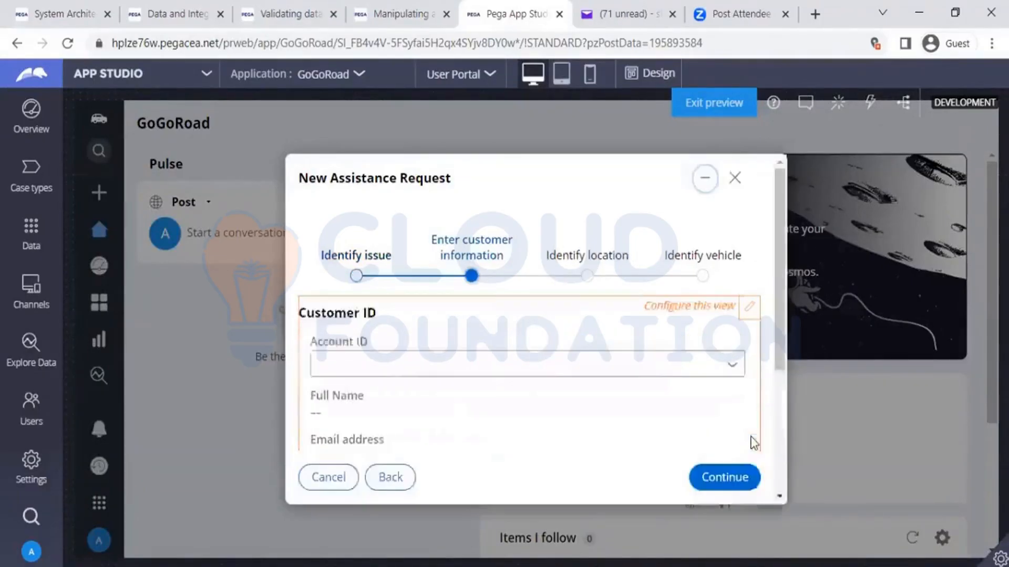
pyautogui.click(483, 365)
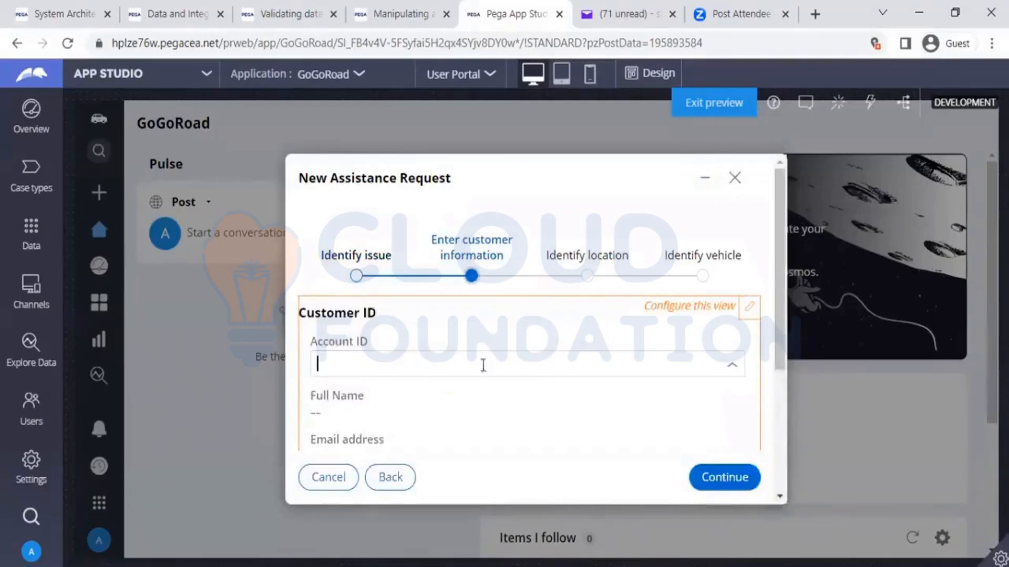
pyautogui.click(378, 425)
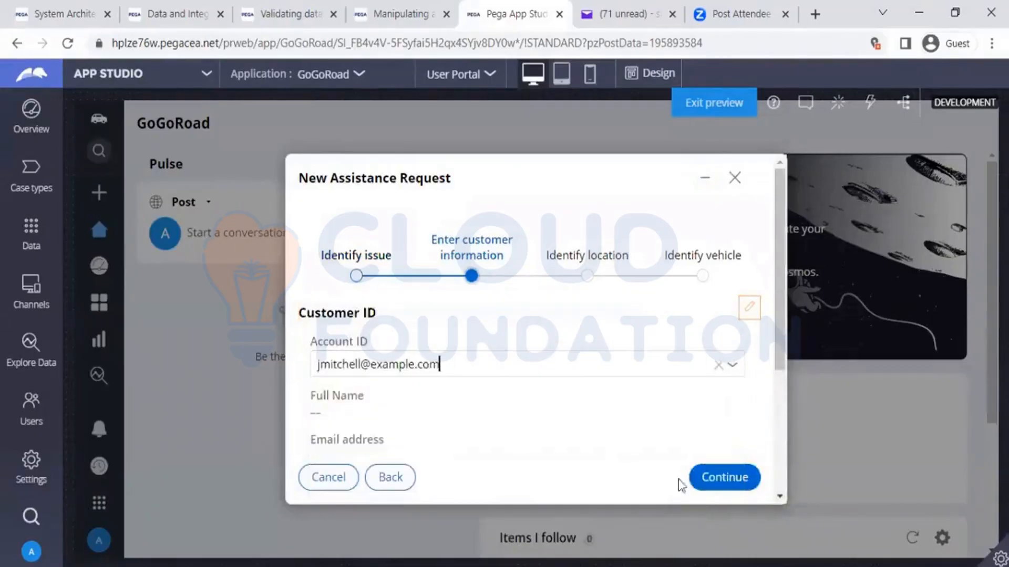
pyautogui.click(712, 485)
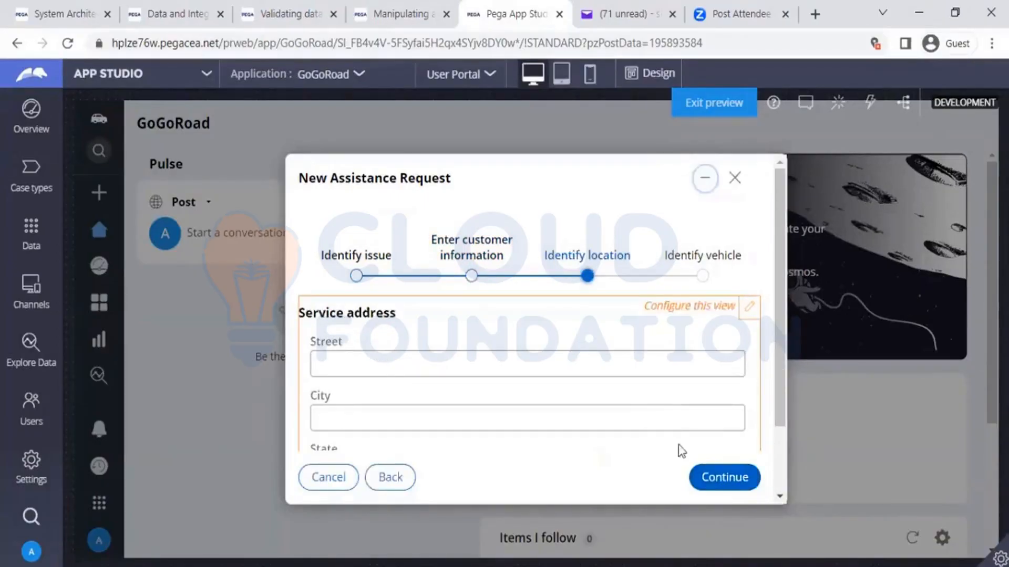
# Step: Fill in the street, city and state of the service address and continue to the vehicle details
pyautogui.click(612, 368)
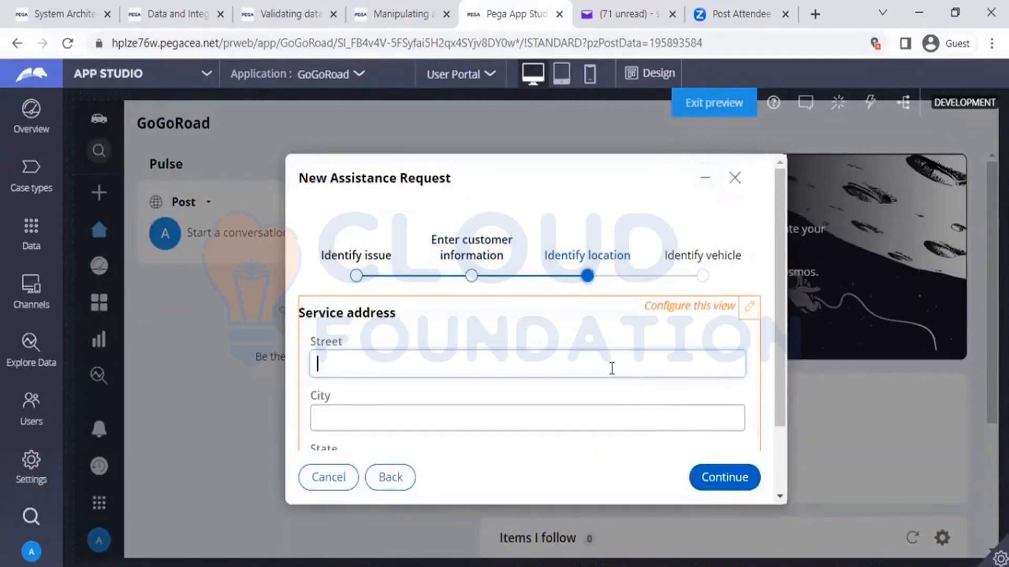
pyautogui.write('efdf')
pyautogui.click(541, 414)
pyautogui.write('fdfd')
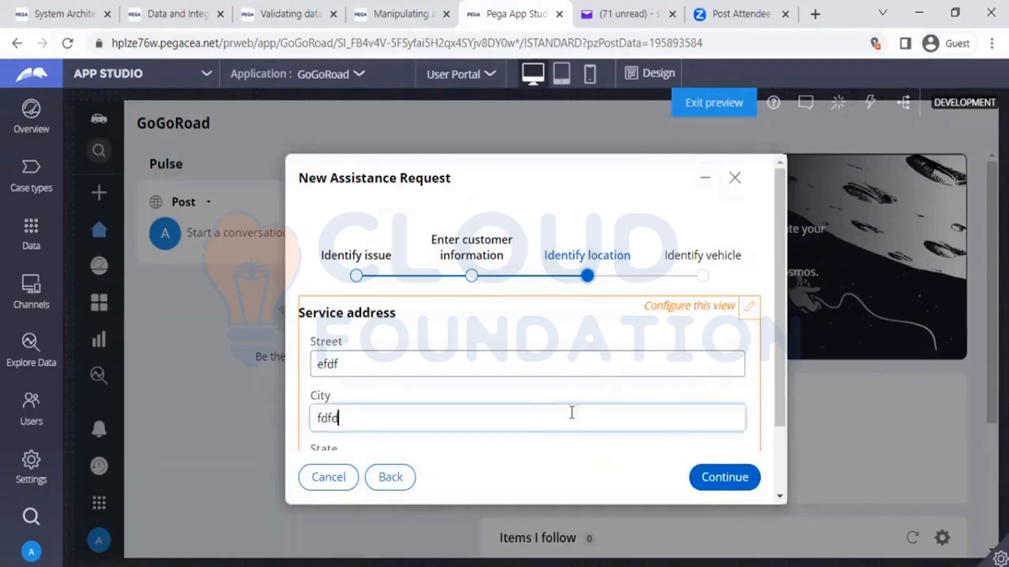
pyautogui.scroll(-2, 778, 446)
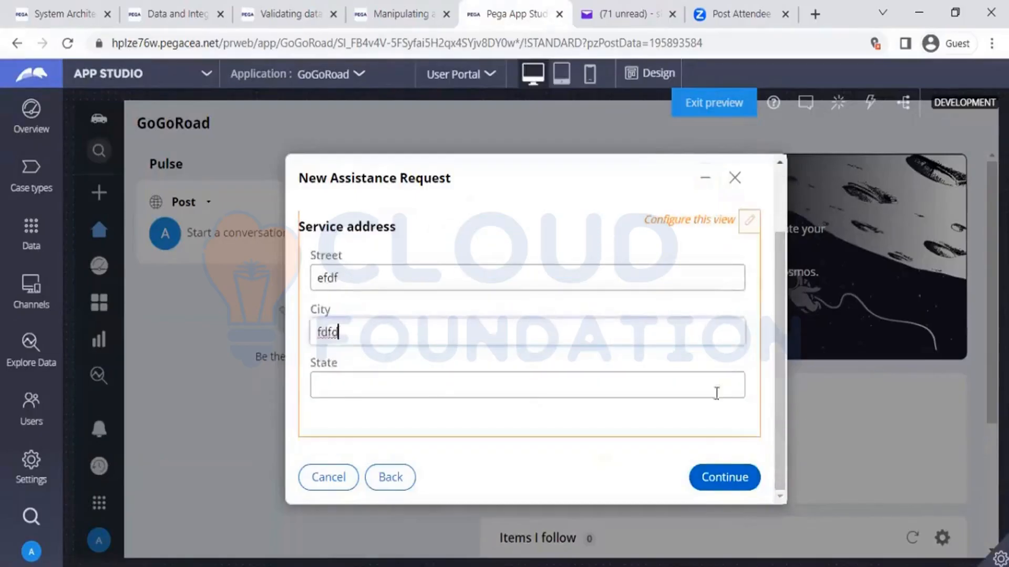
pyautogui.click(709, 387)
pyautogui.write('fdfd')
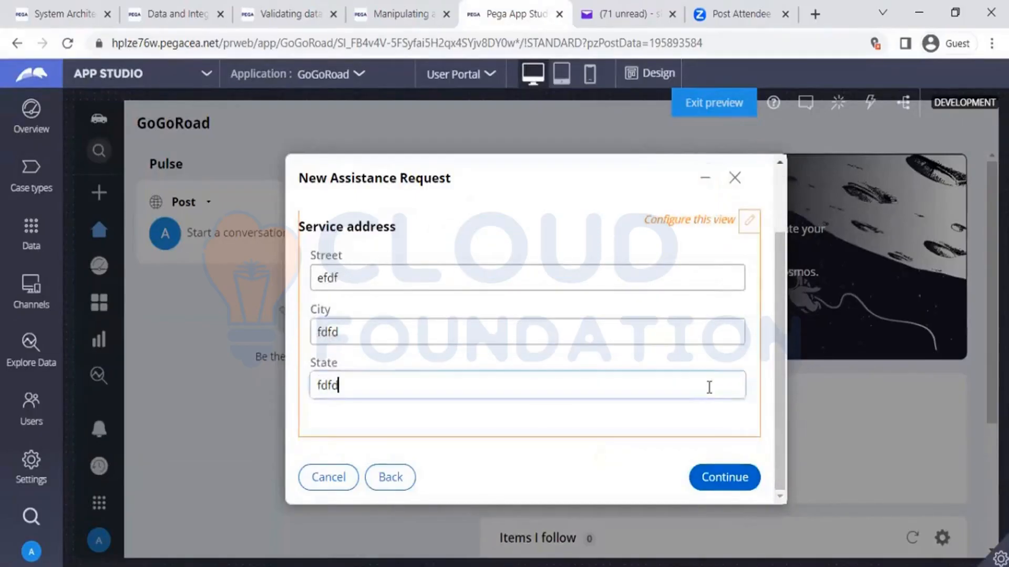
pyautogui.click(745, 475)
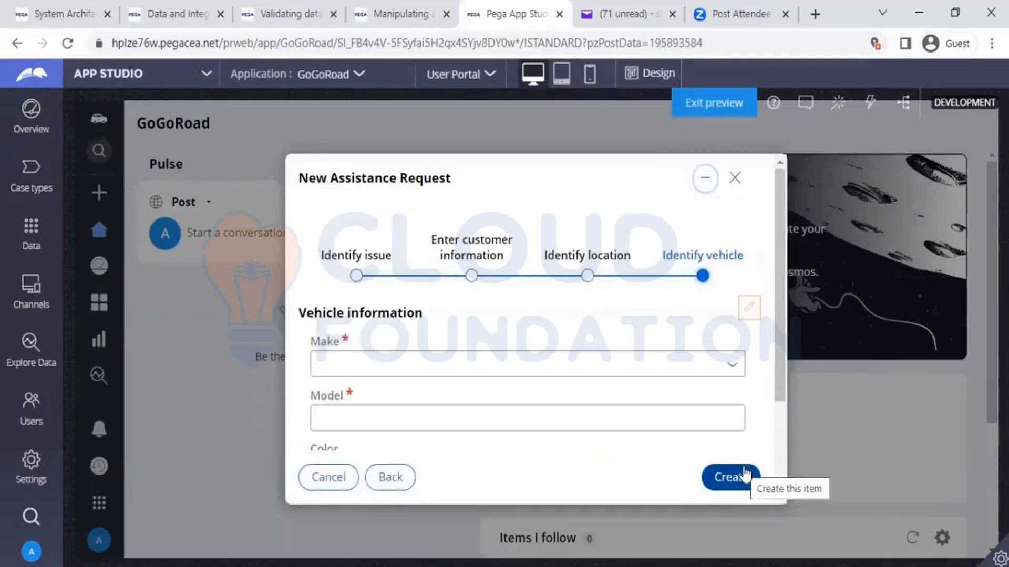
# Step: Set the vehicle make to Honda and the model to city, and create the assistance request
pyautogui.click(730, 369)
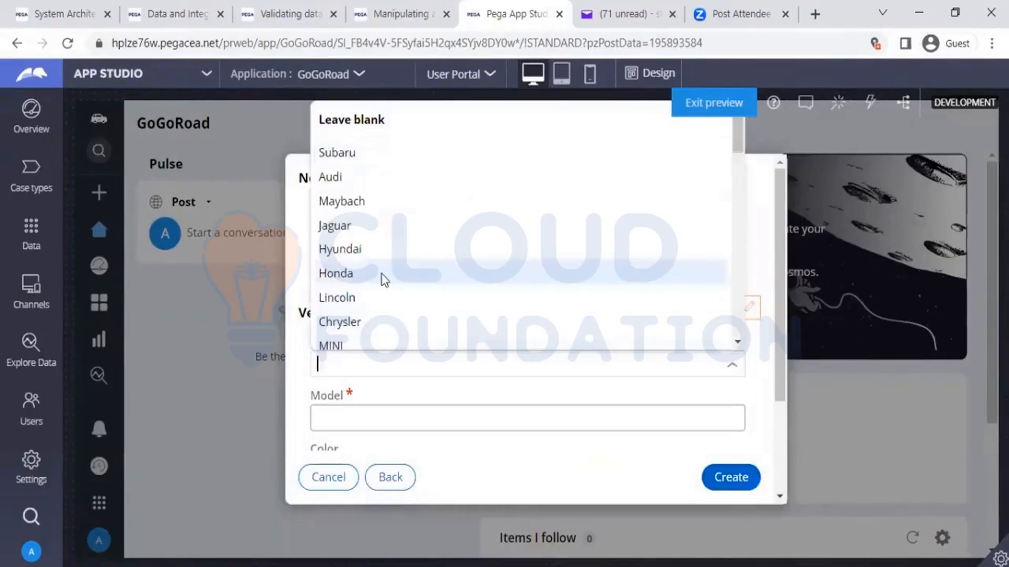
pyautogui.click(382, 274)
pyautogui.click(608, 430)
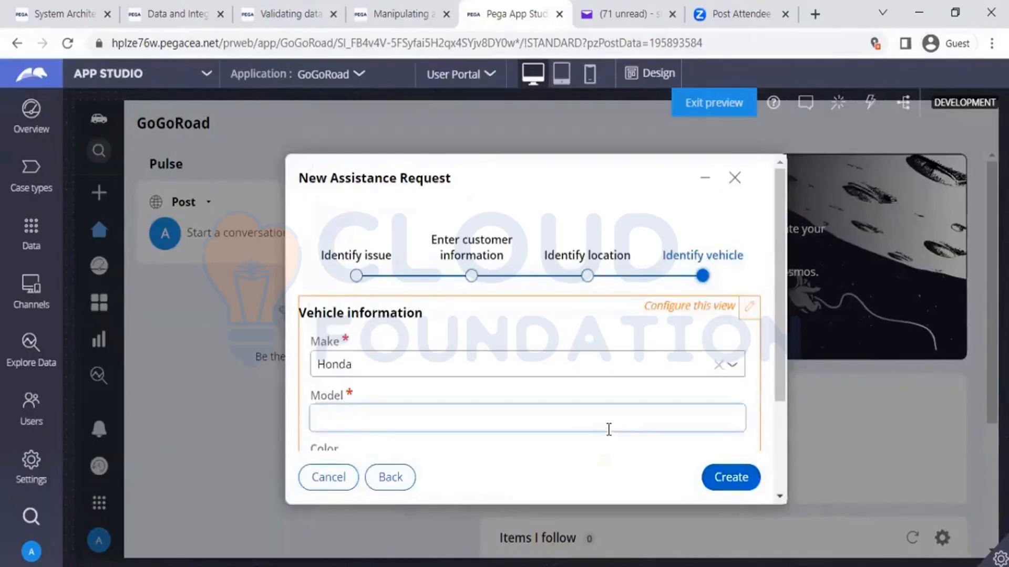
pyautogui.write('city')
pyautogui.scroll(-3, 779, 442)
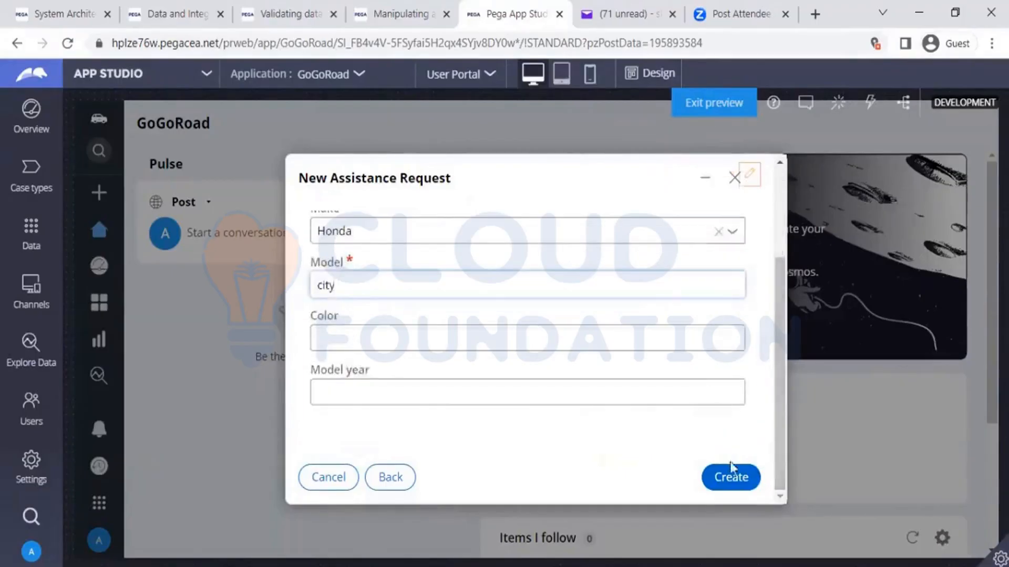
pyautogui.click(728, 481)
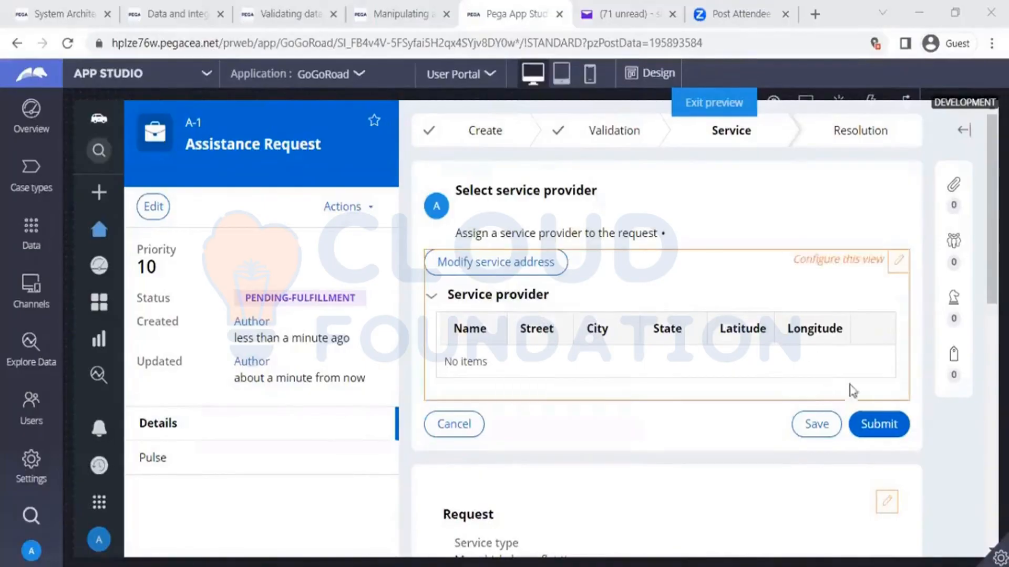
# Step: Submit the Select service provider assignment and open the Service case's Select services assignment
pyautogui.click(891, 427)
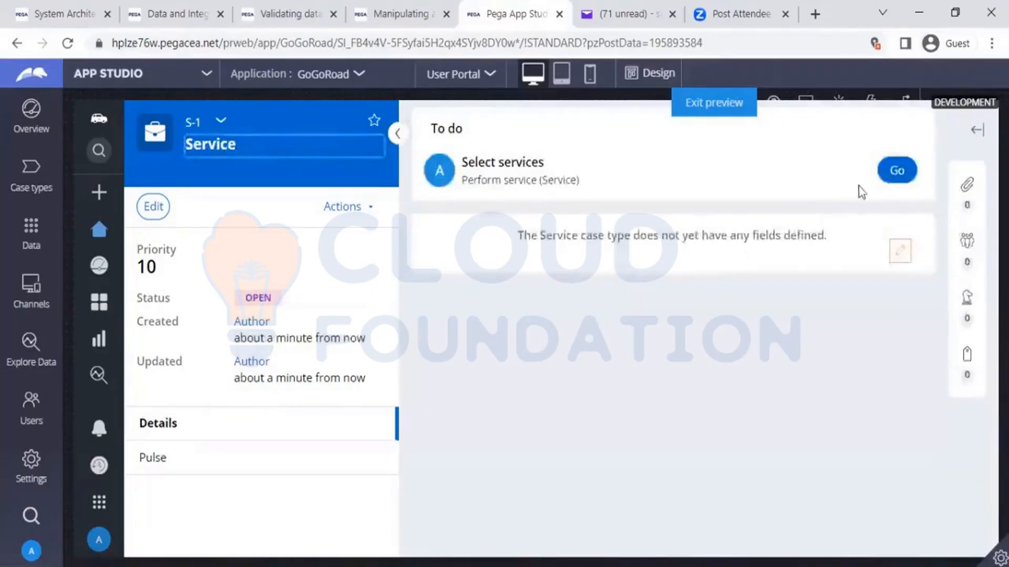
pyautogui.click(879, 176)
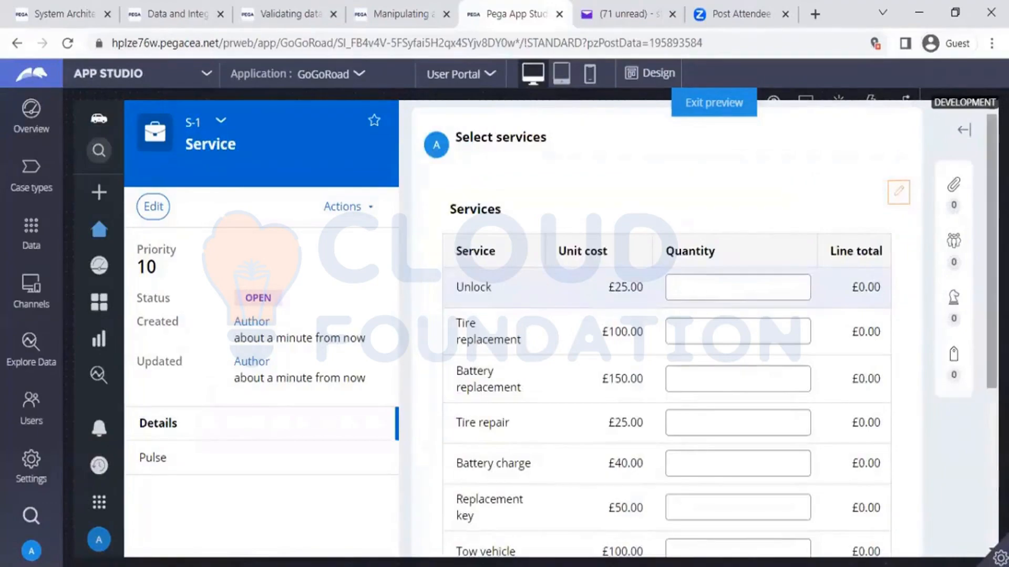
# Step: Enter a quantity of 2 for both Tire replacement and Tire repair, and submit the selected services
pyautogui.scroll(-2, 667, 326)
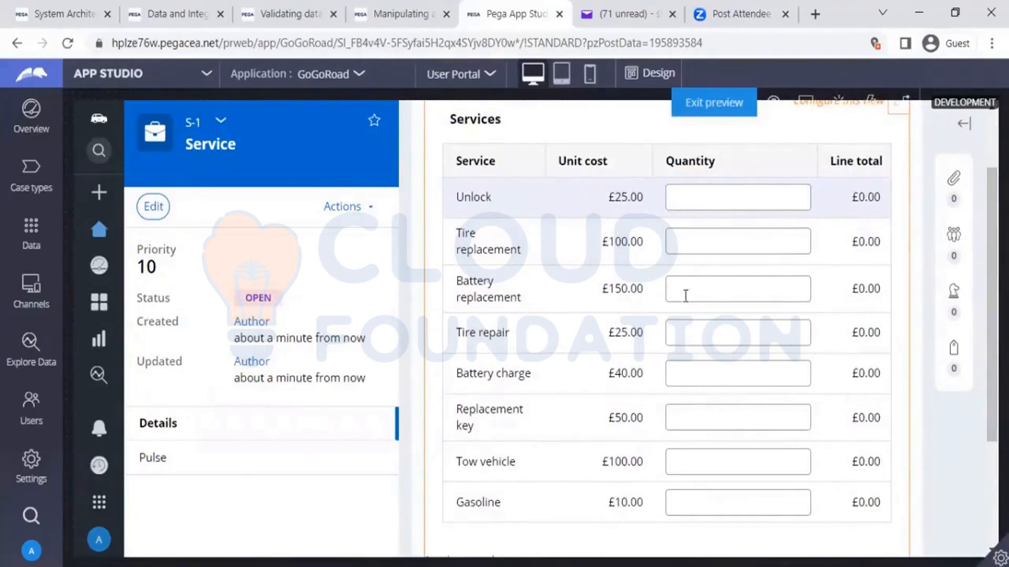
pyautogui.click(679, 250)
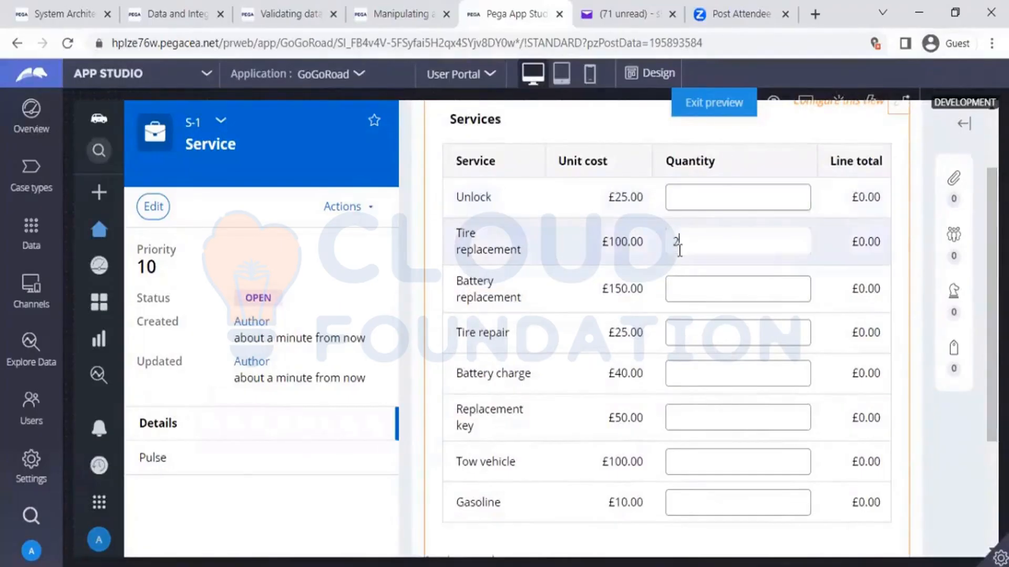
pyautogui.click(678, 332)
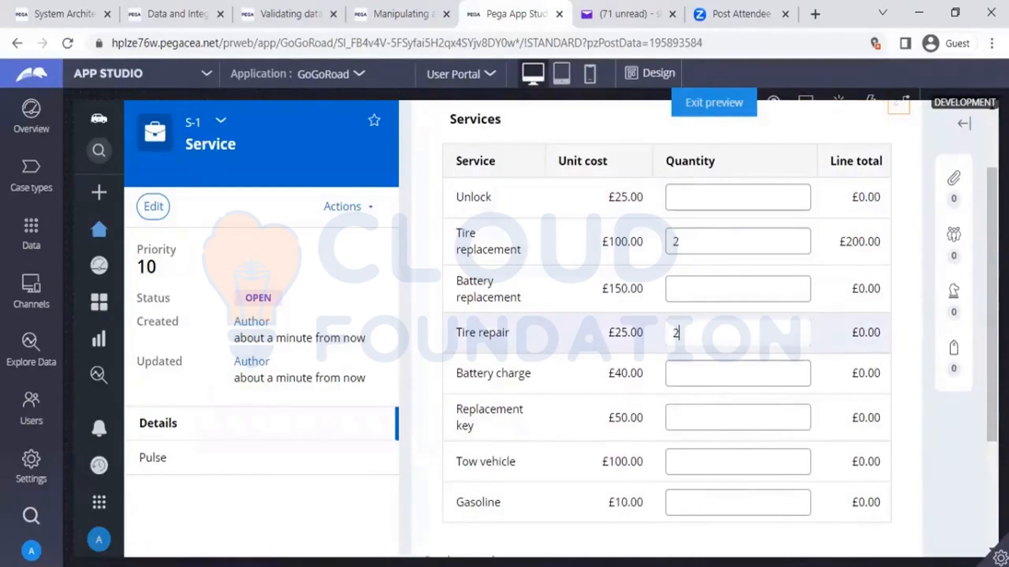
pyautogui.scroll(-3, 766, 486)
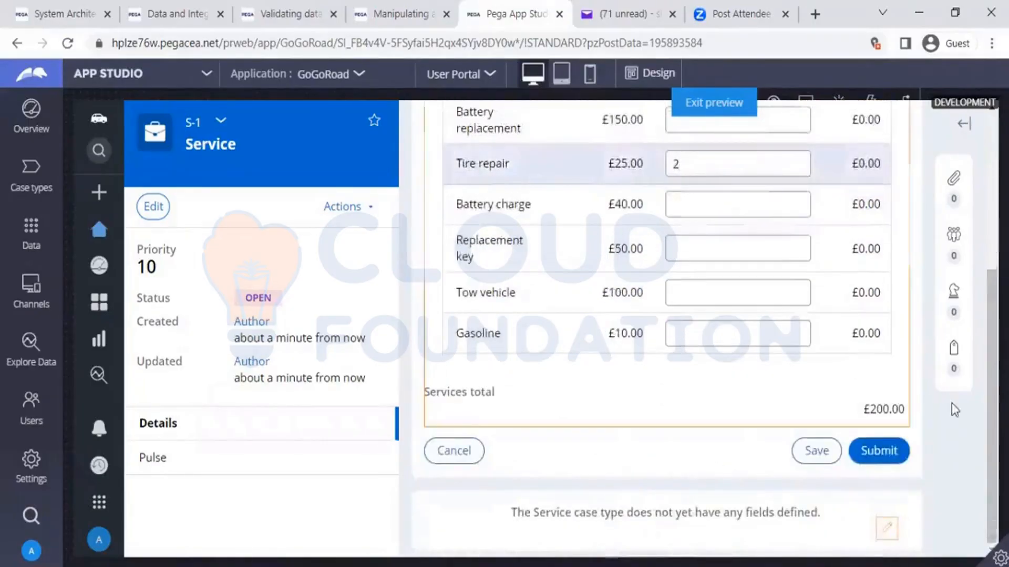
pyautogui.scroll(1, 705, 331)
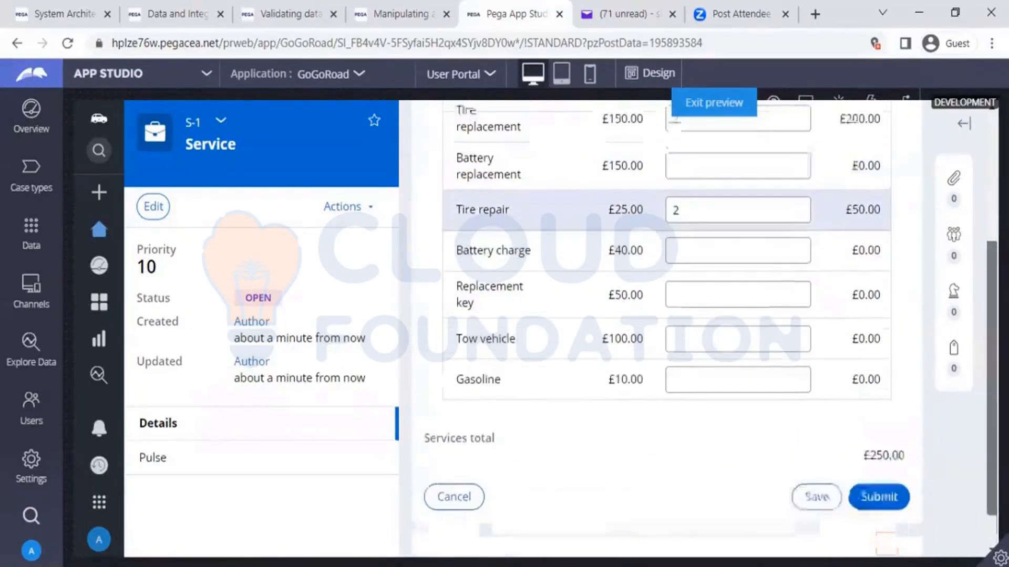
pyautogui.scroll(1, 706, 328)
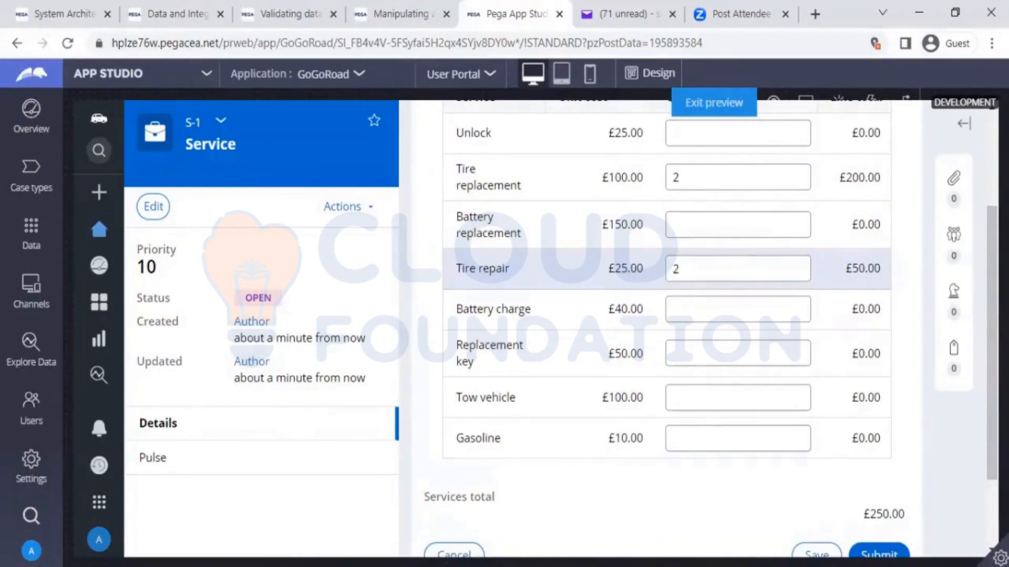
pyautogui.scroll(-1, 950, 447)
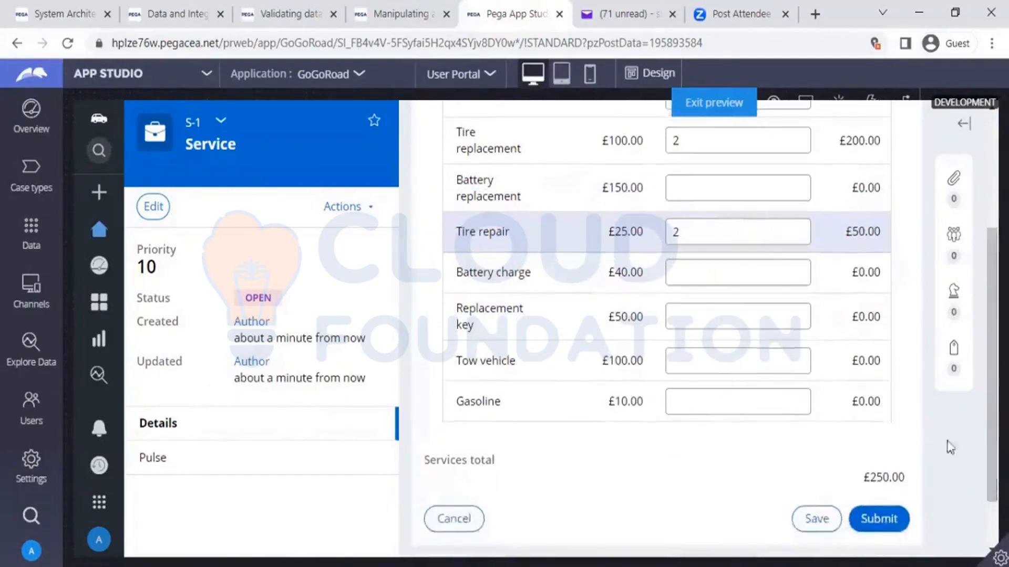
pyautogui.click(873, 525)
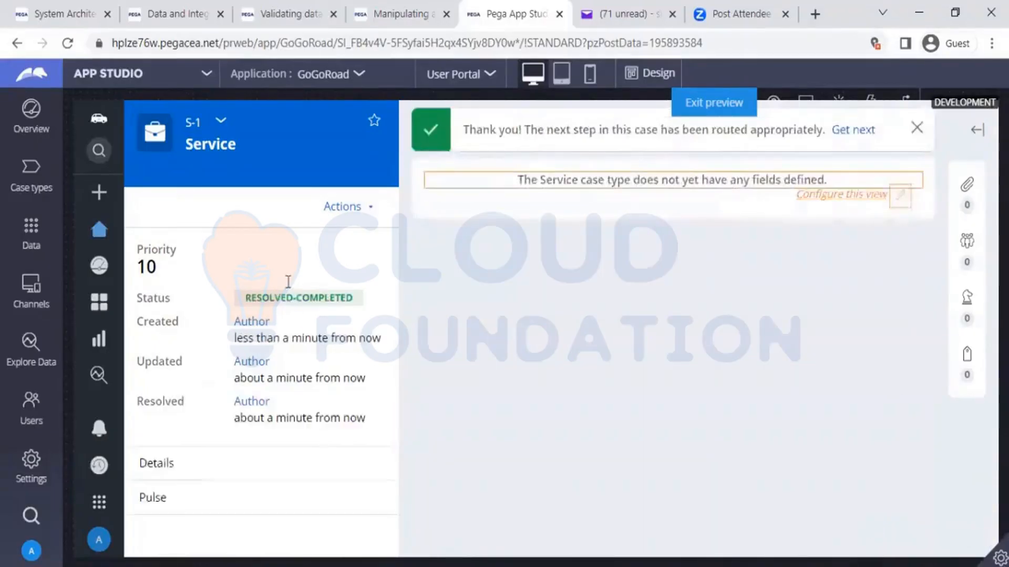
# Step: Return to the parent Assistance Request case, refresh it, and review its request, customer and vehicle information
pyautogui.click(221, 125)
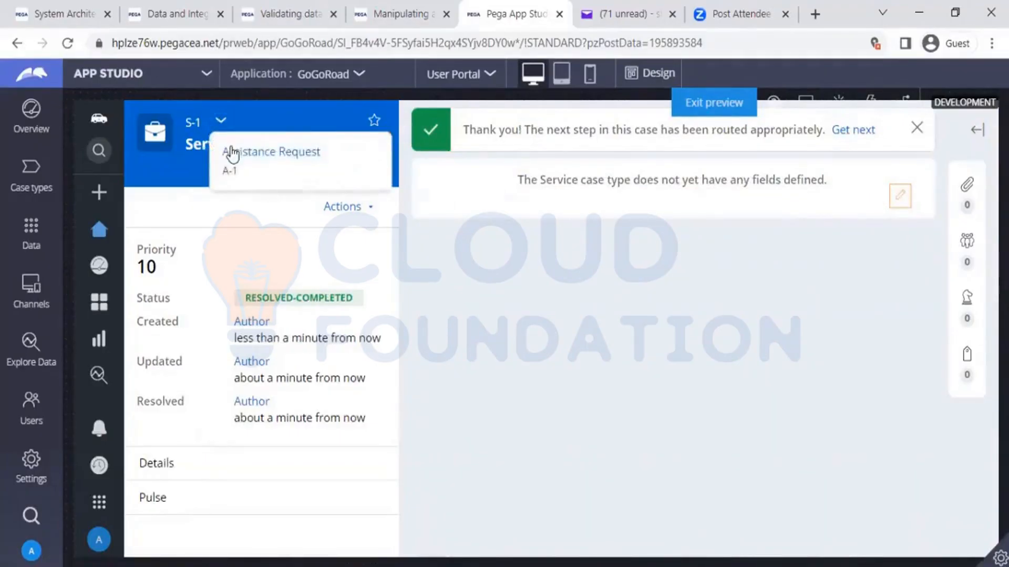
pyautogui.click(231, 149)
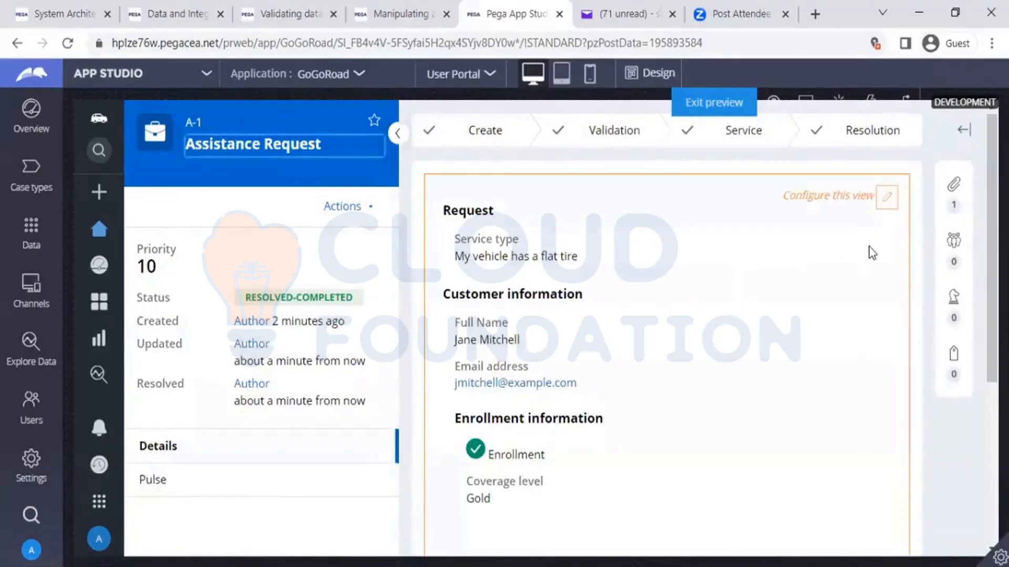
pyautogui.click(340, 215)
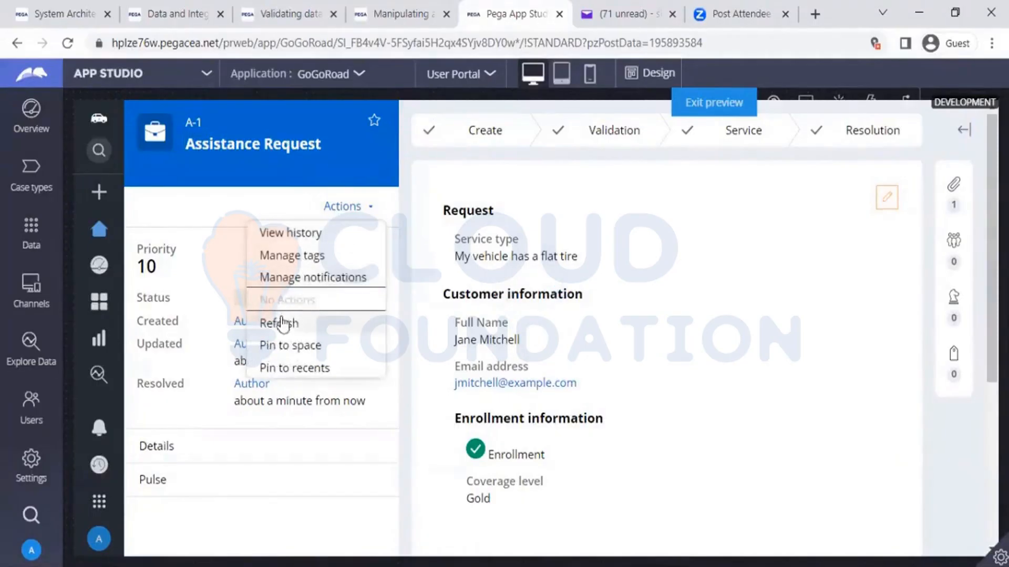
pyautogui.click(283, 323)
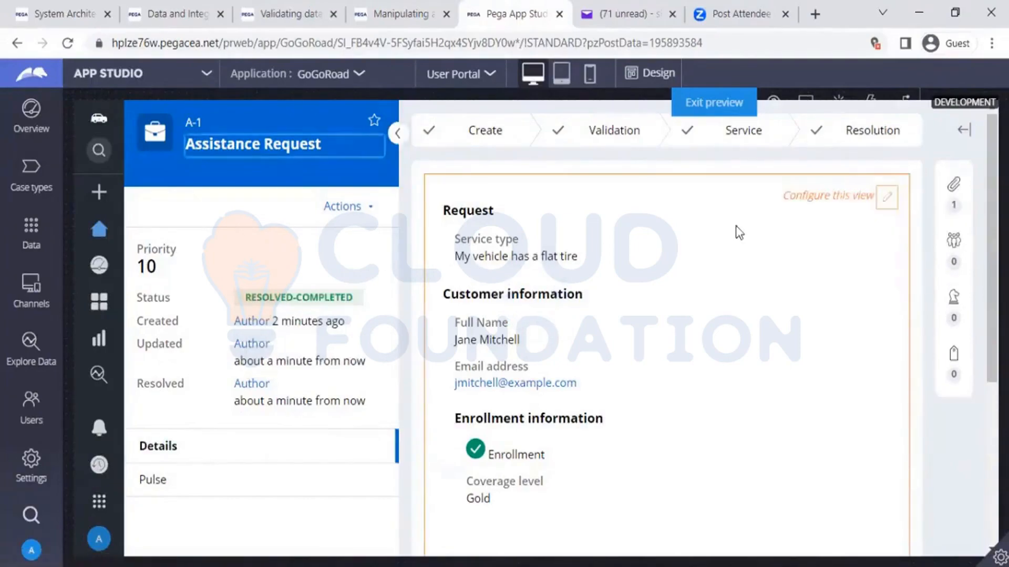
pyautogui.scroll(-5, 667, 326)
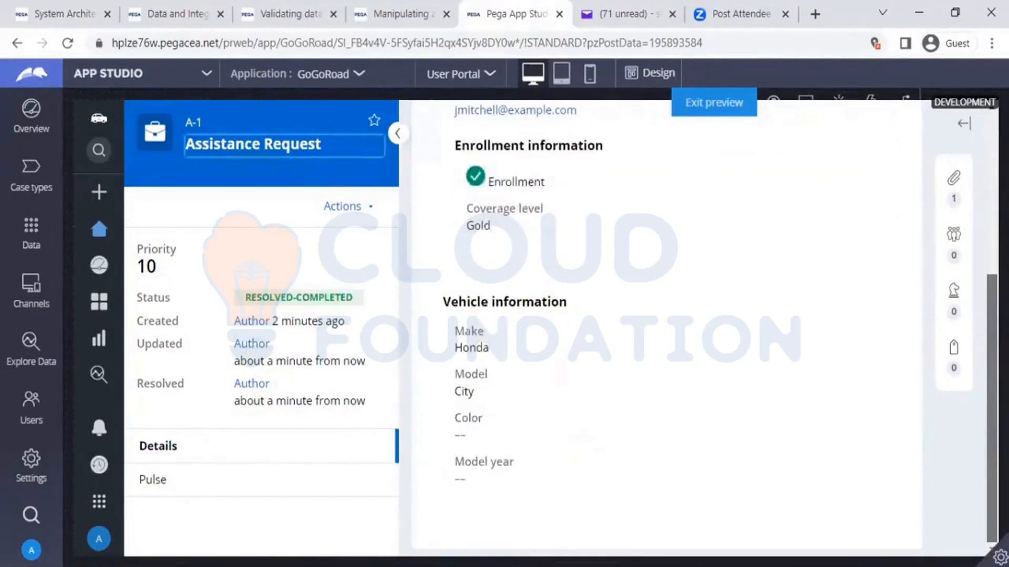
pyautogui.scroll(5, 976, 385)
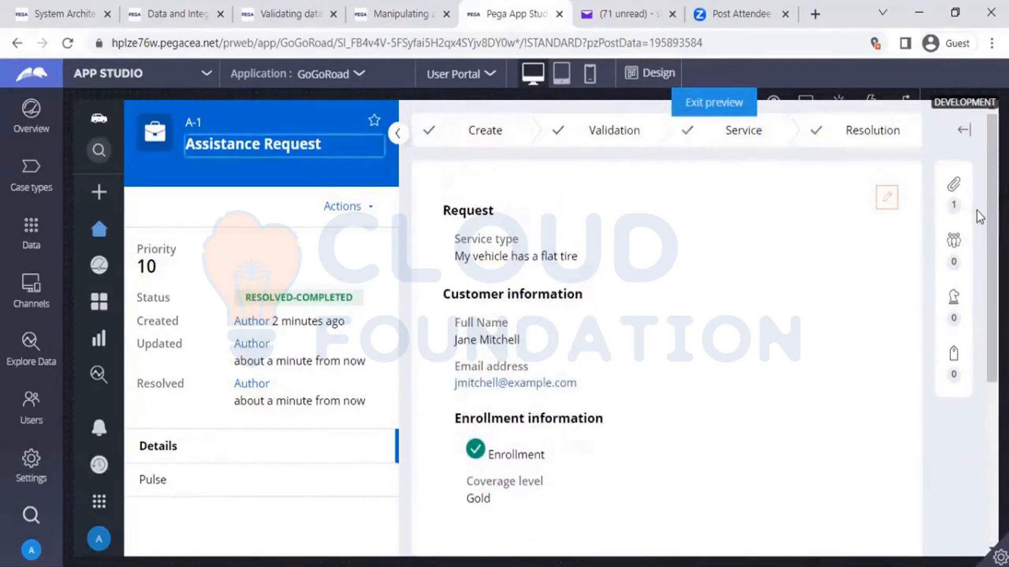
# Step: Examine the steps of each stage in the resolved Assistance Request case, especially those in the Resolution stage
pyautogui.click(862, 134)
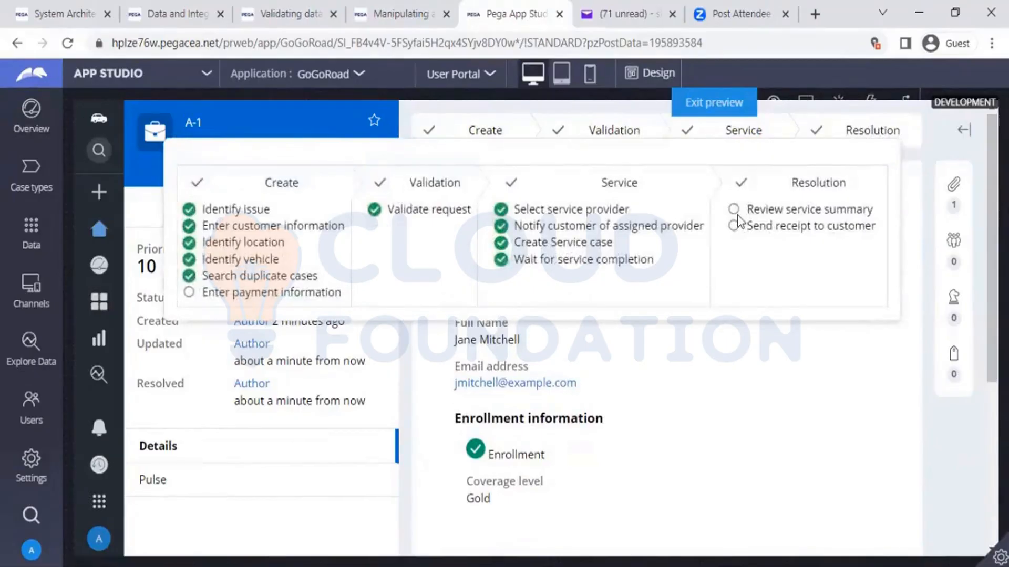
pyautogui.click(824, 339)
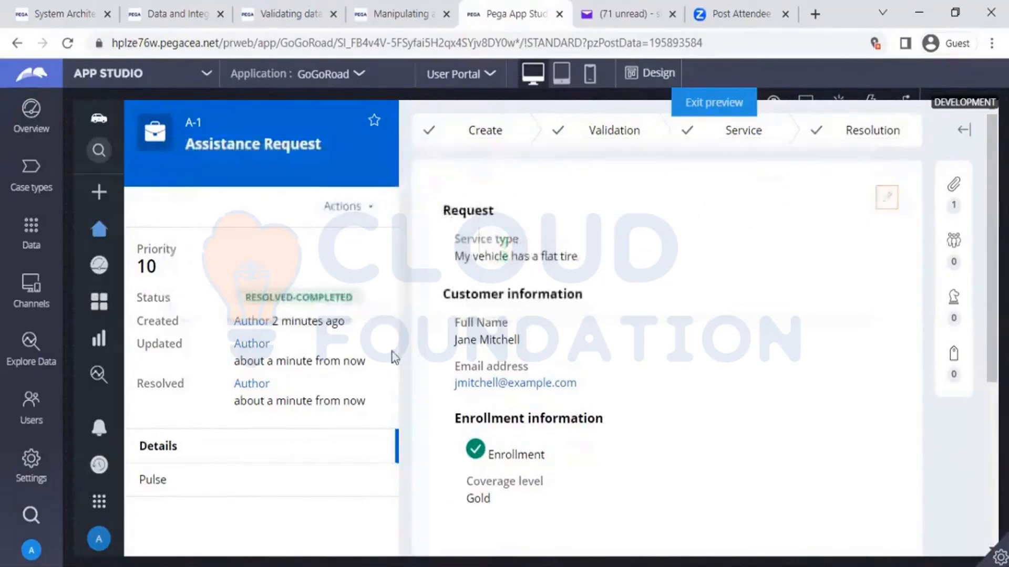
pyautogui.click(855, 135)
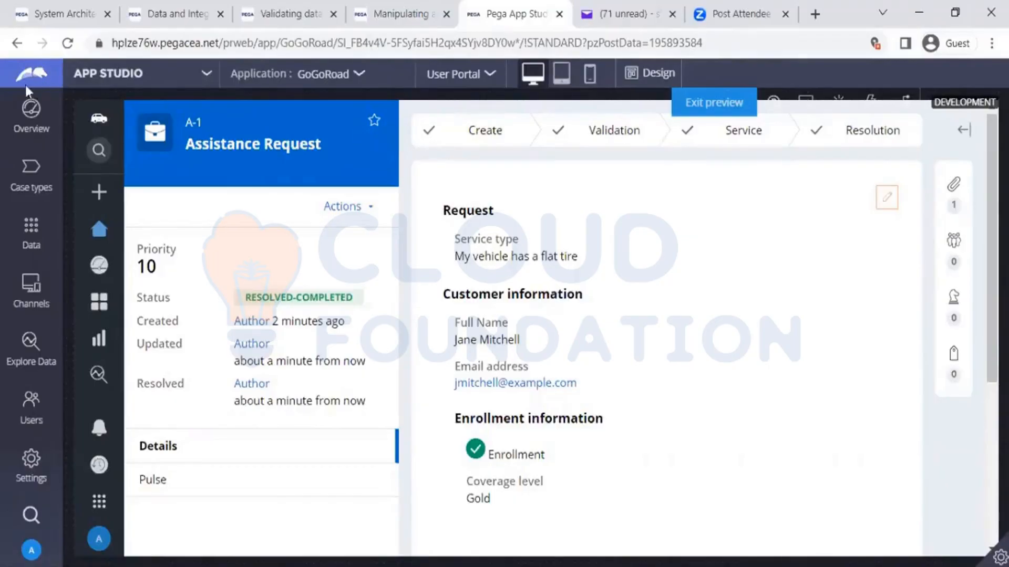
# Step: Open the Assistance Request case type and the view configuration of its Review service summary step in the Resolution stage
pyautogui.click(33, 171)
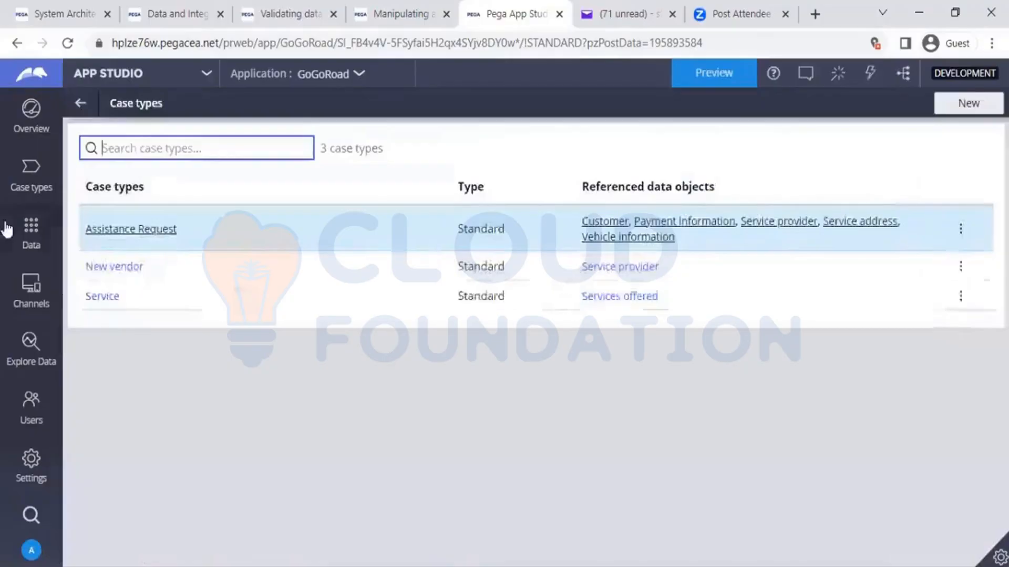
pyautogui.click(87, 231)
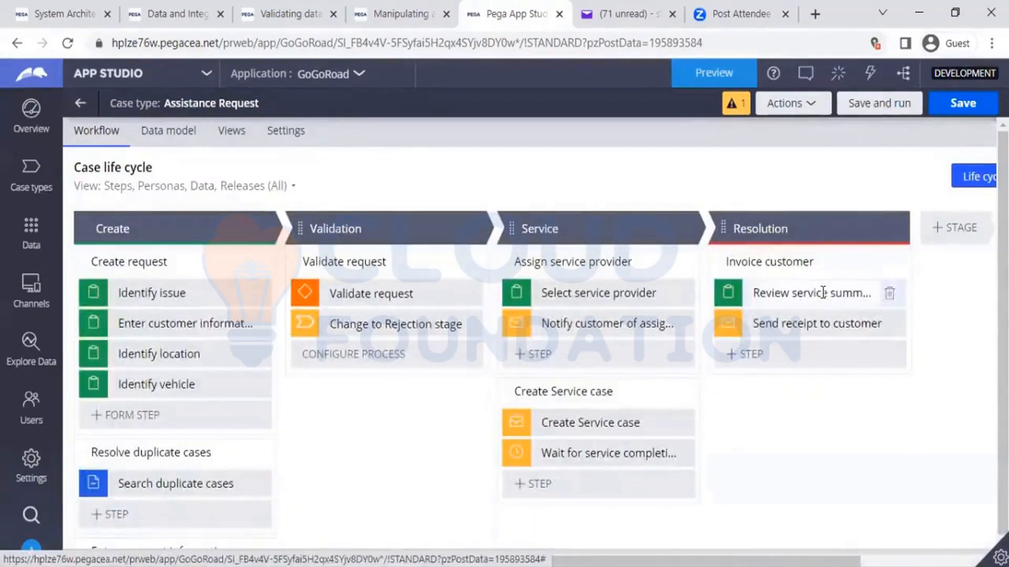
pyautogui.click(823, 293)
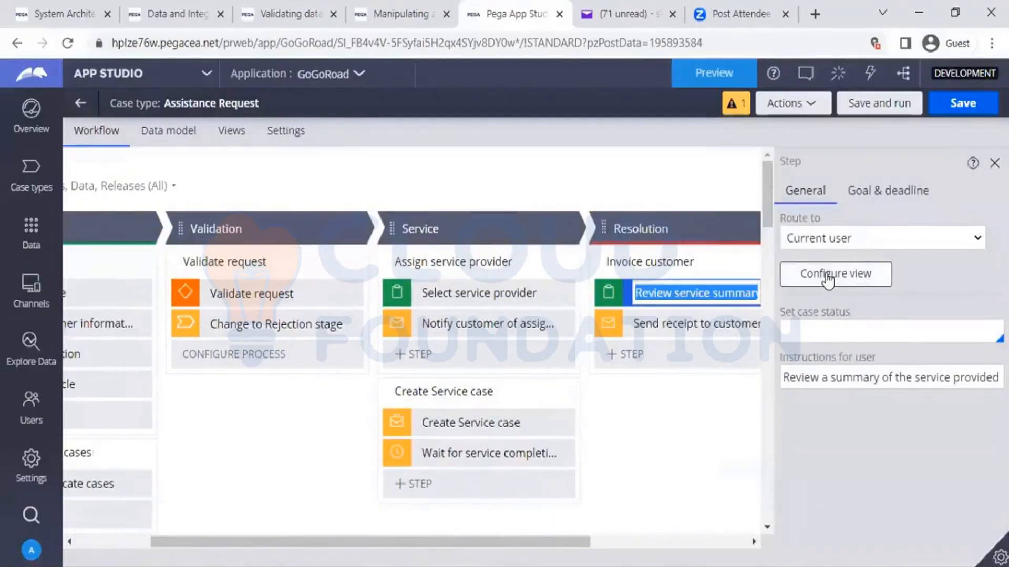
pyautogui.click(827, 280)
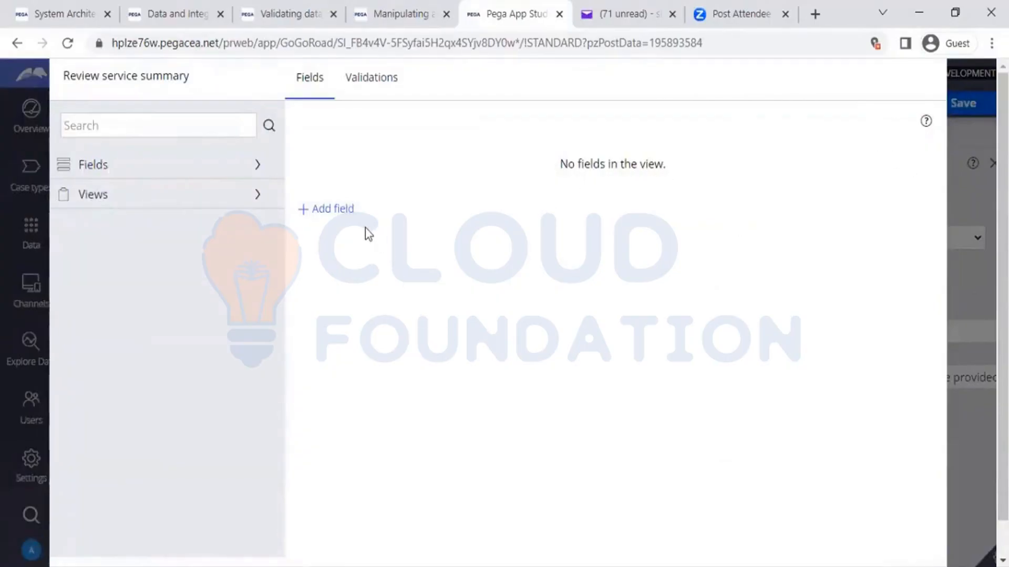
# Step: Start a new field named Selected services in the Review service summary view and set its type to Embedded data
pyautogui.click(321, 215)
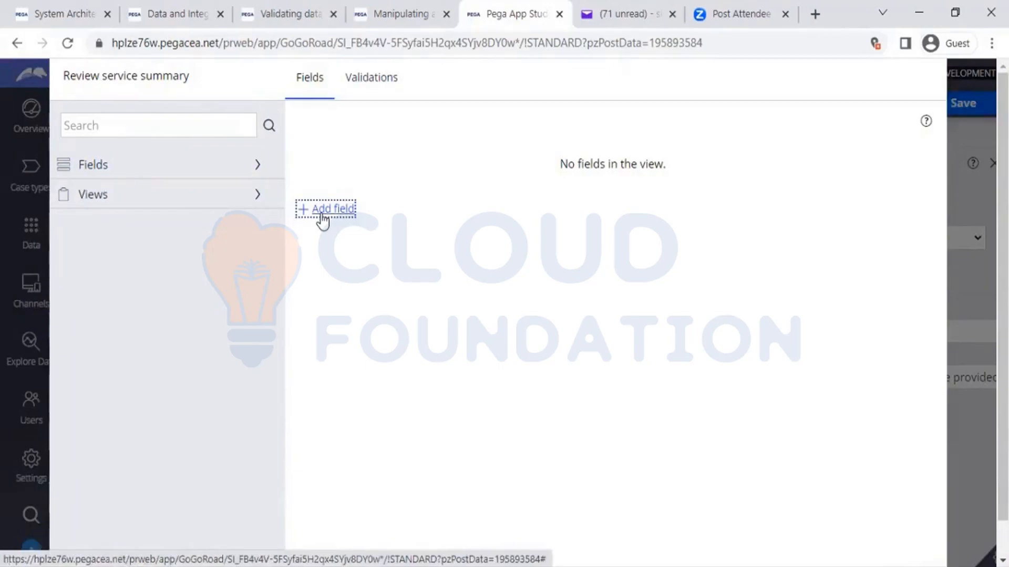
pyautogui.click(331, 212)
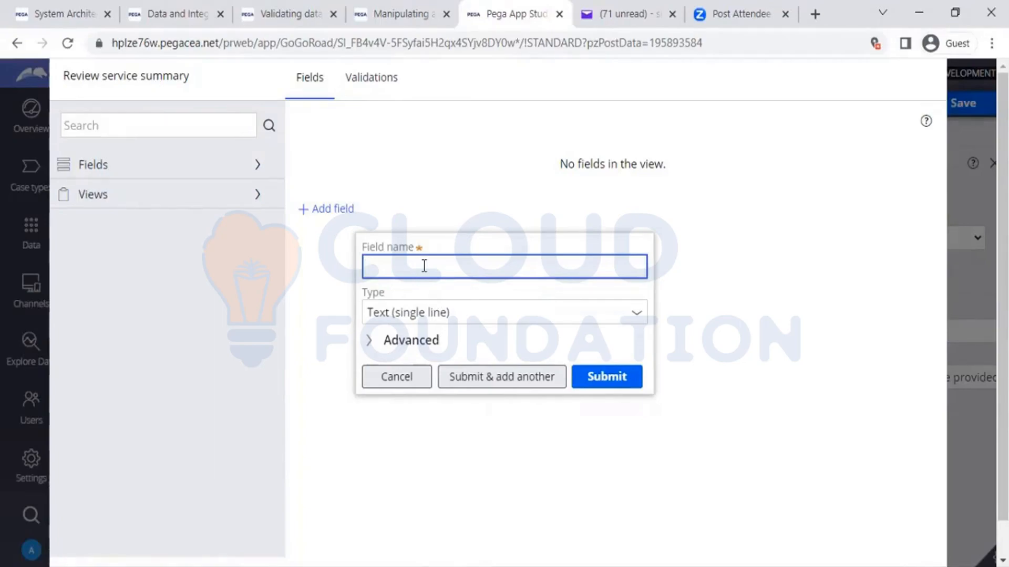
pyautogui.write('Selected')
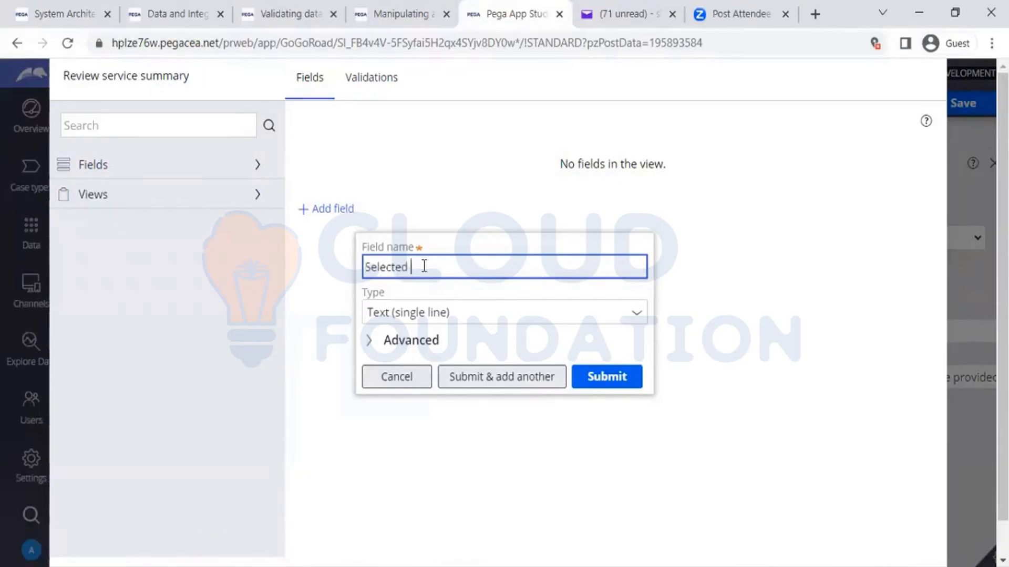
pyautogui.write(' services')
pyautogui.click(641, 316)
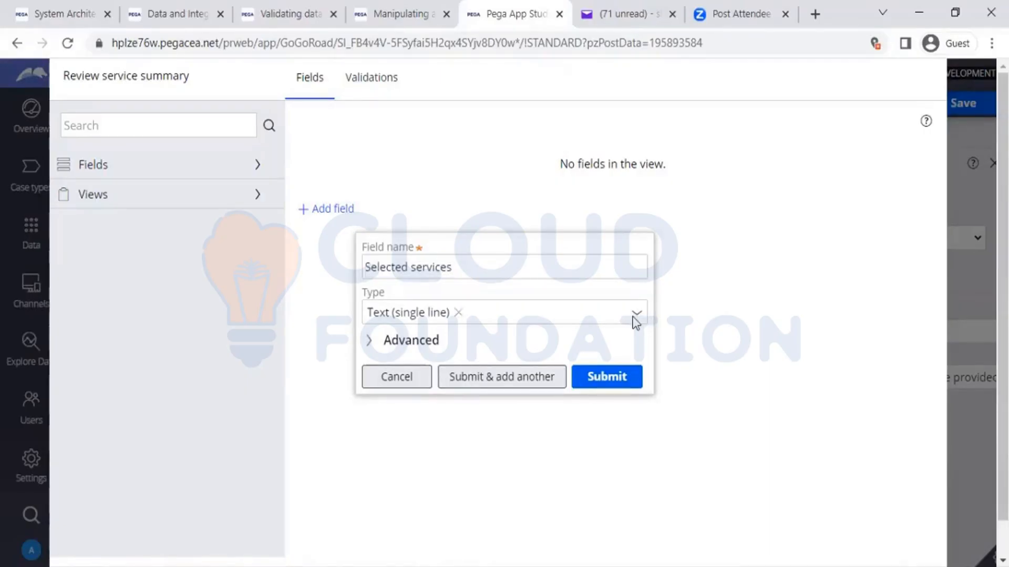
pyautogui.click(639, 316)
pyautogui.click(638, 316)
pyautogui.click(635, 315)
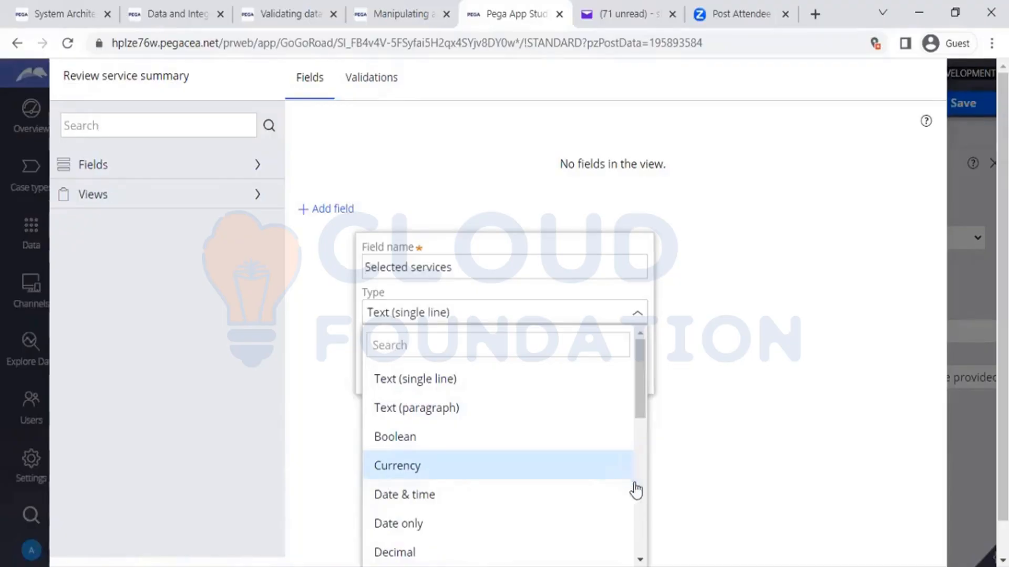
pyautogui.scroll(-4, 637, 477)
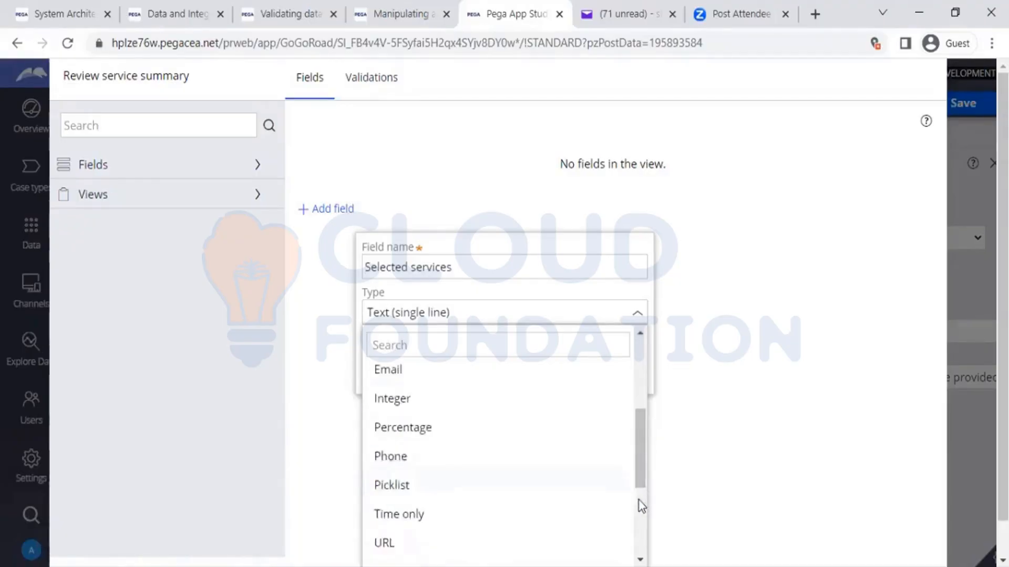
pyautogui.scroll(-4, 639, 501)
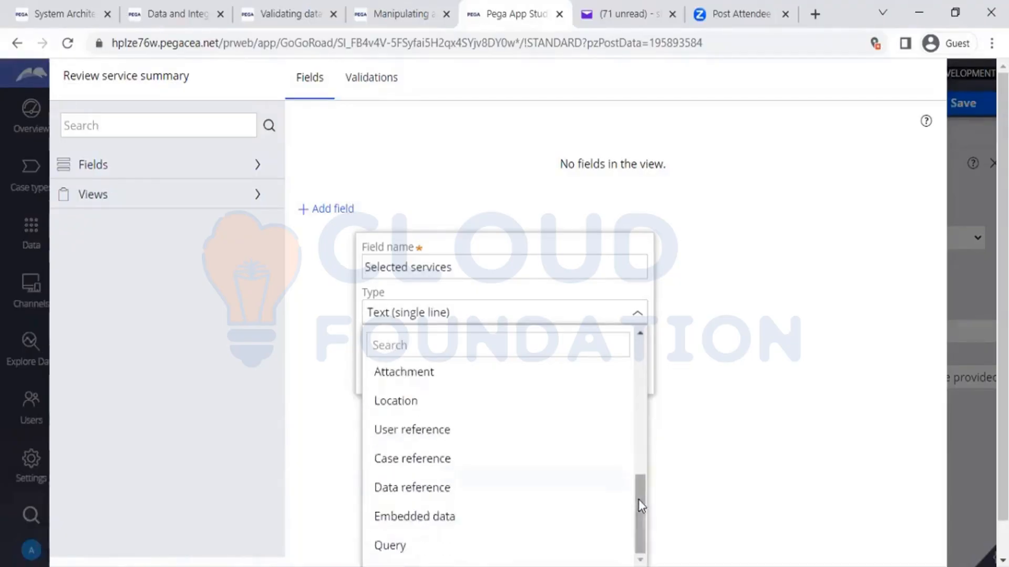
pyautogui.click(419, 519)
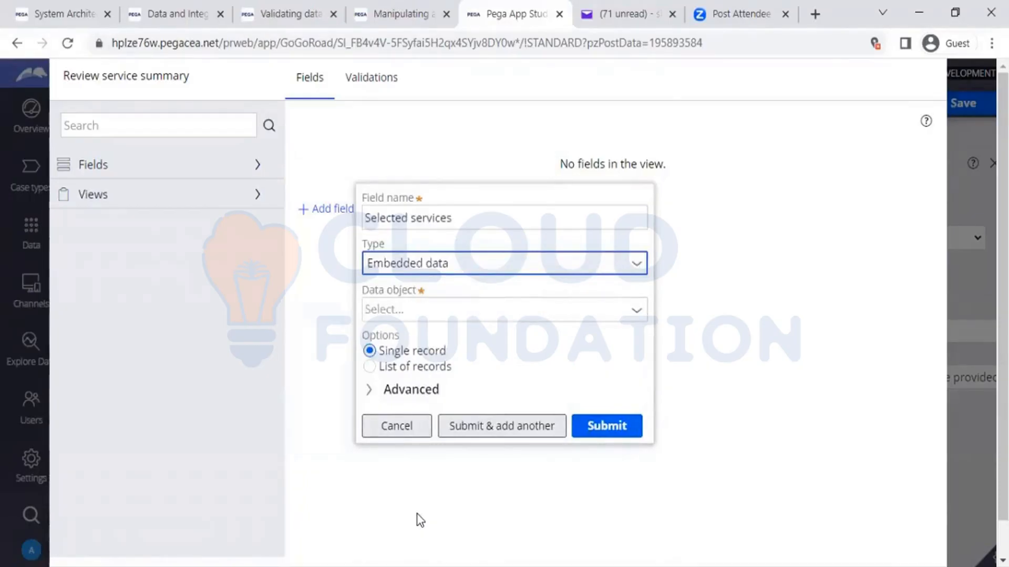
# Step: Base the Selected services field on the Services offered data object as a list of records, and submit it to add another field
pyautogui.click(637, 315)
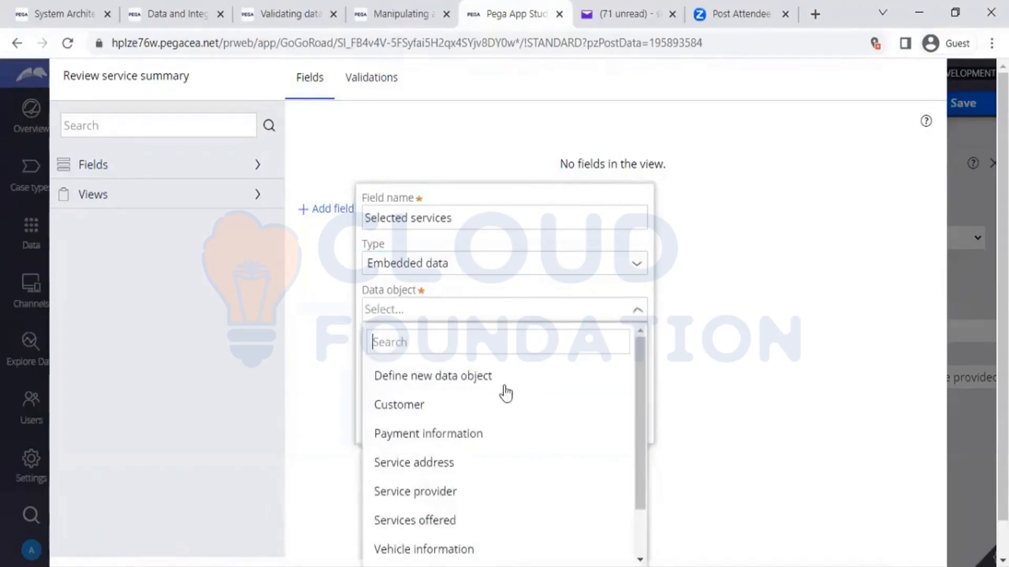
pyautogui.click(504, 529)
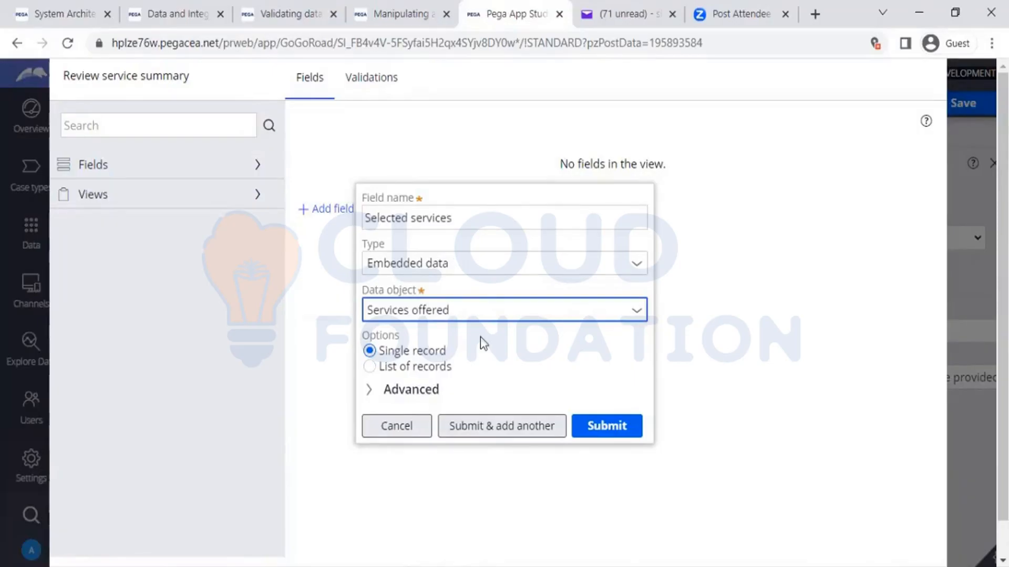
pyautogui.click(408, 369)
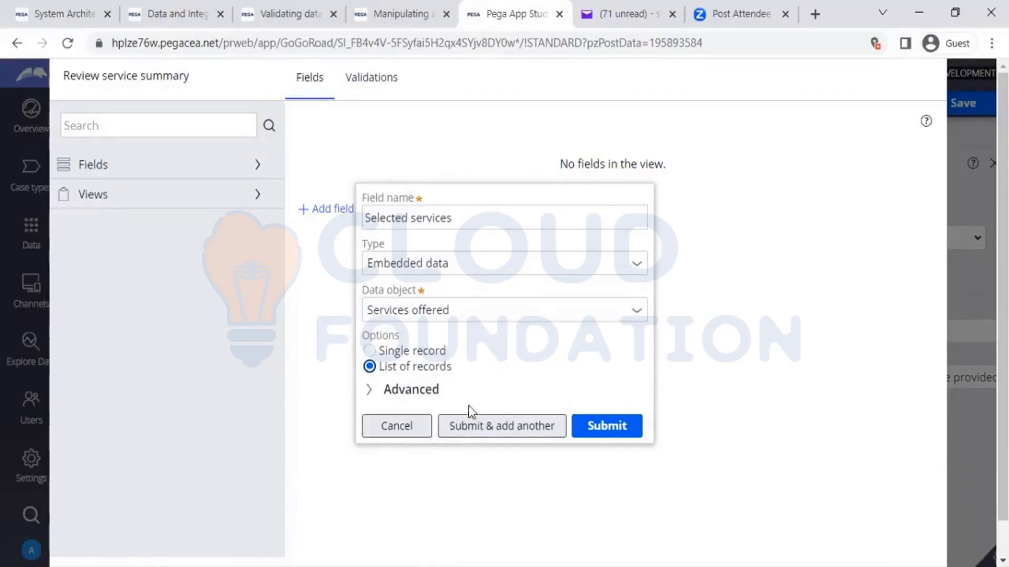
pyautogui.click(469, 433)
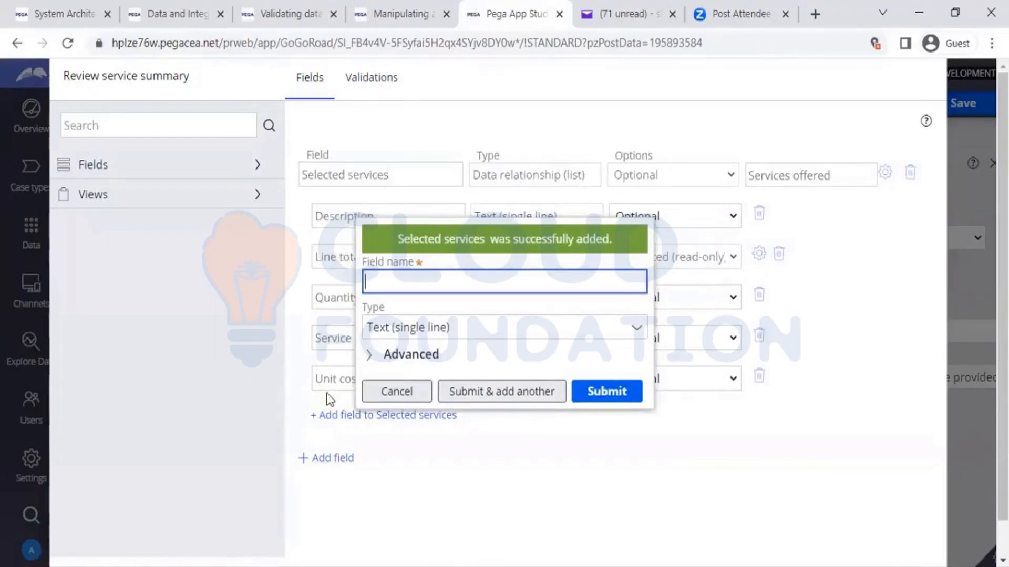
# Step: Name the additional field Invoiced total and set its type to Currency
pyautogui.click(514, 309)
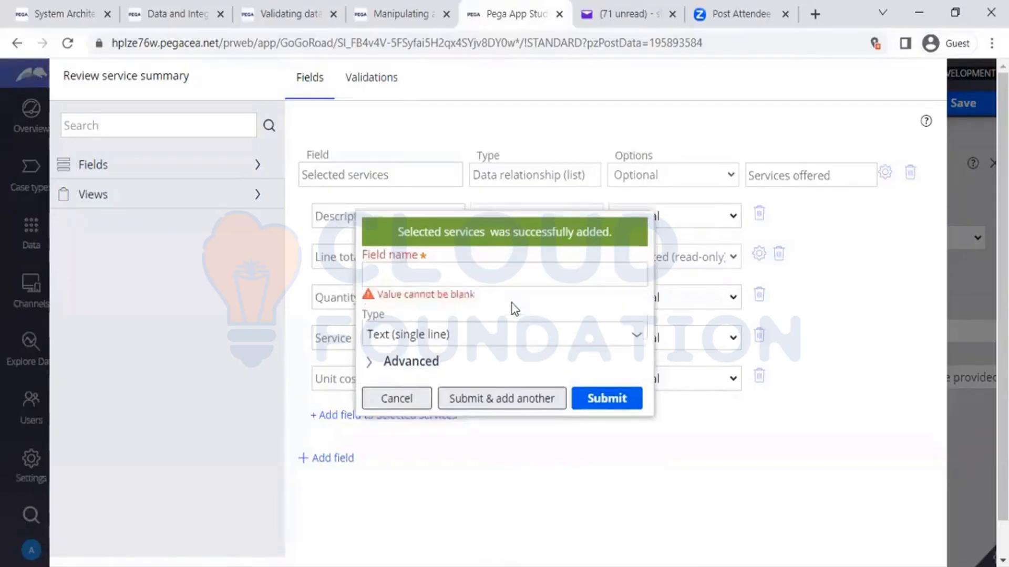
pyautogui.click(492, 265)
pyautogui.click(493, 265)
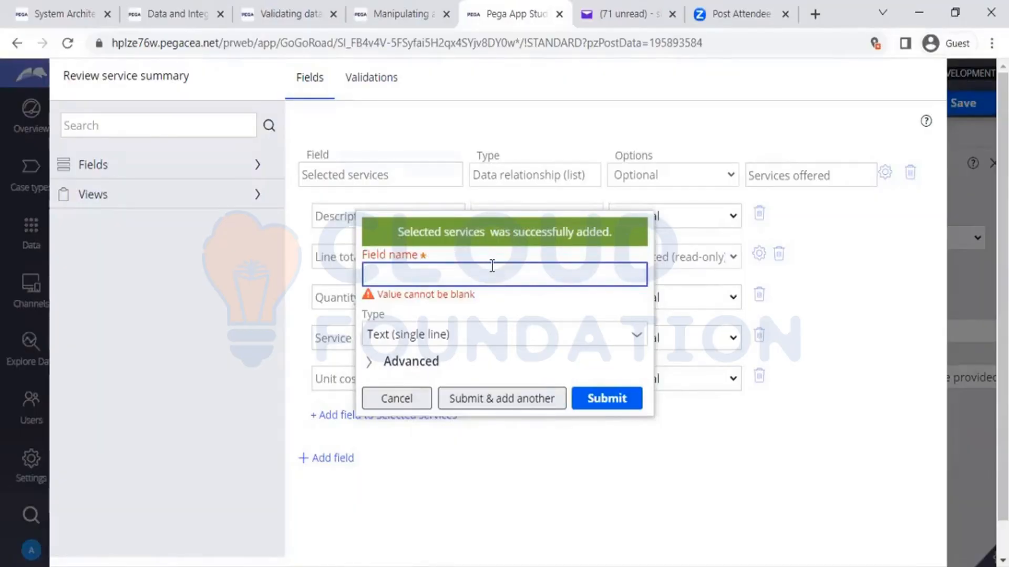
pyautogui.write('Invoiced total')
pyautogui.click(637, 337)
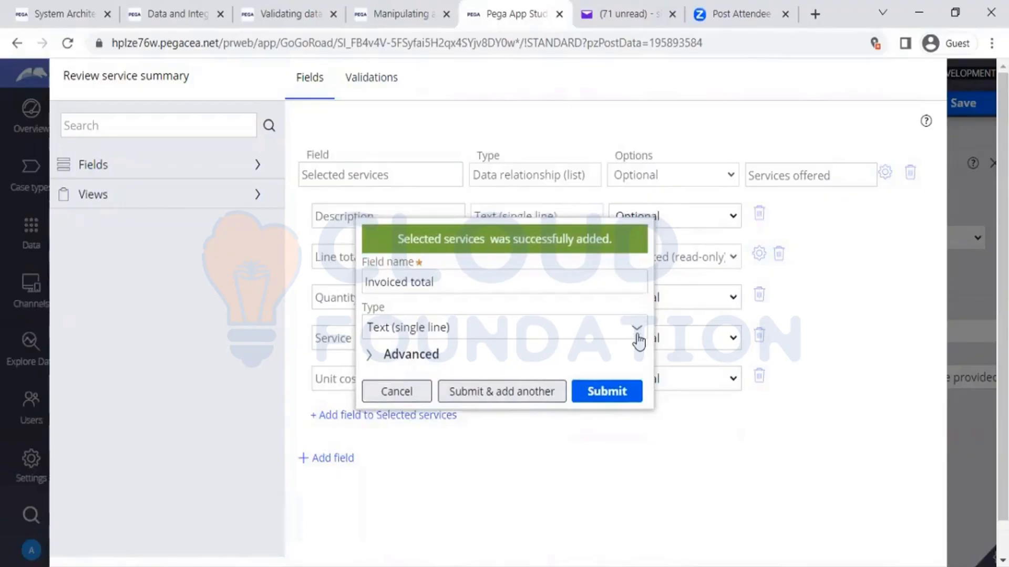
pyautogui.click(637, 337)
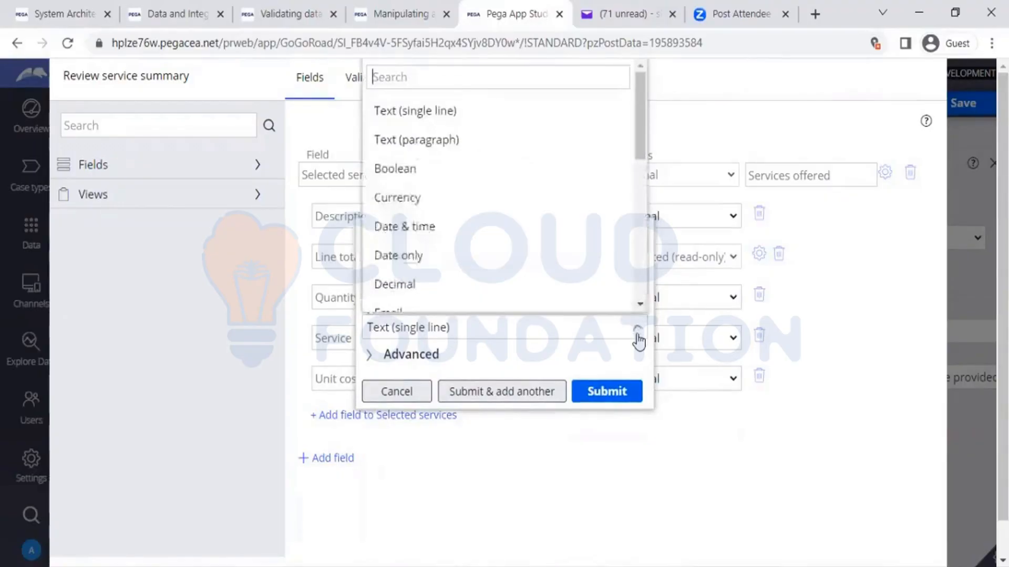
pyautogui.click(417, 197)
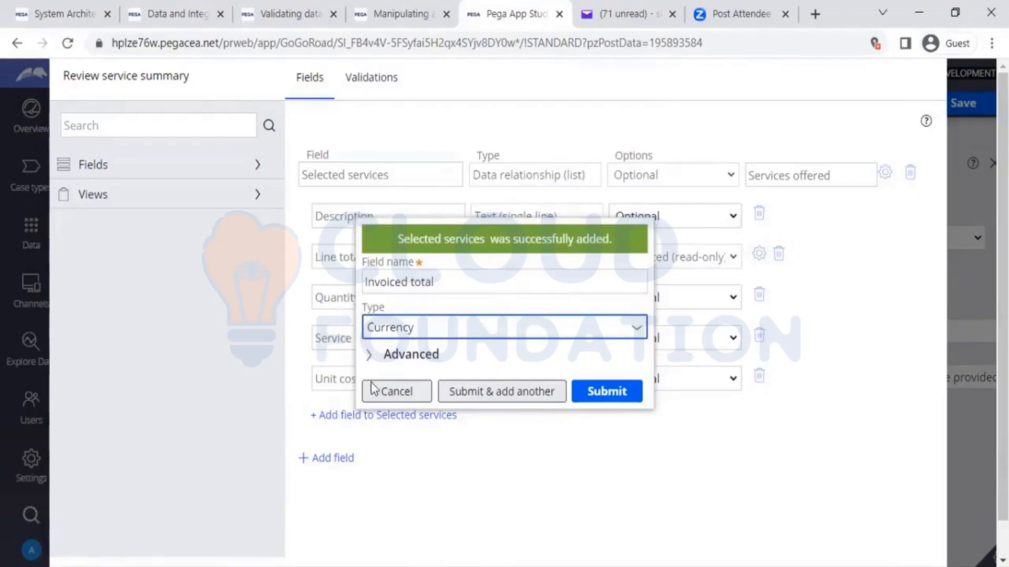
# Step: Make Invoiced total a calculated field that uses the Sum of function on the Selected services Line total, and submit it
pyautogui.click(389, 355)
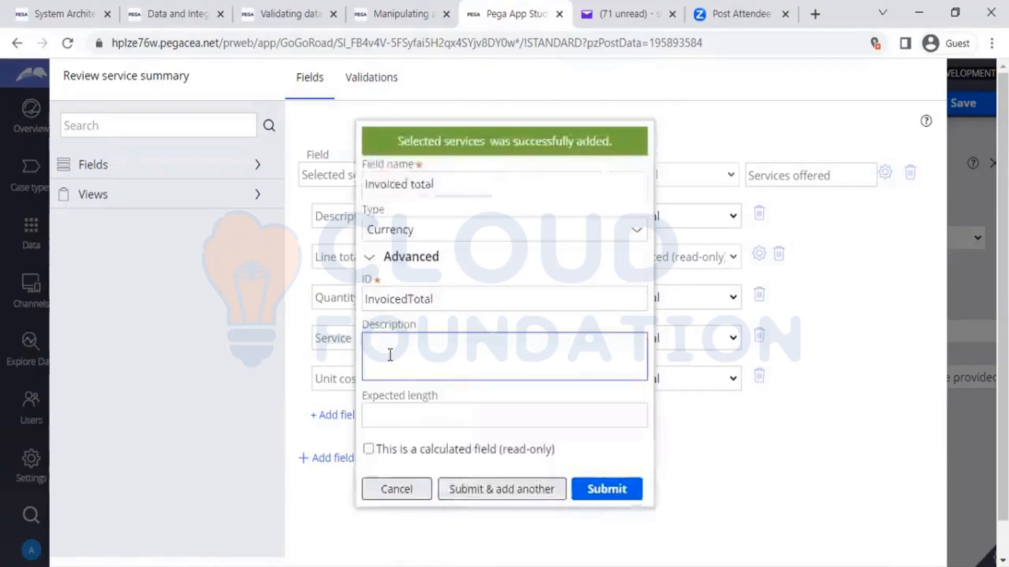
pyautogui.click(448, 419)
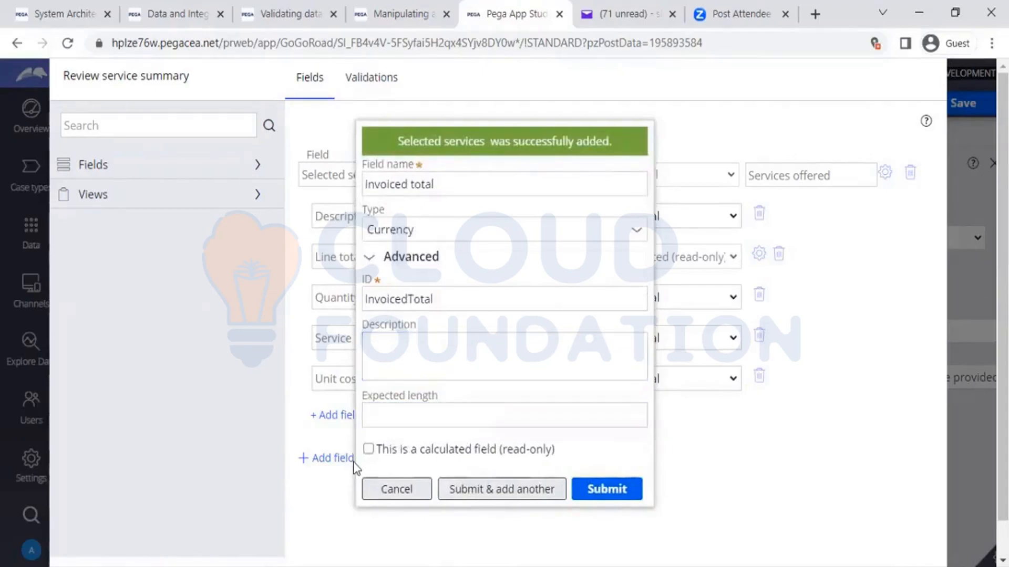
pyautogui.click(369, 450)
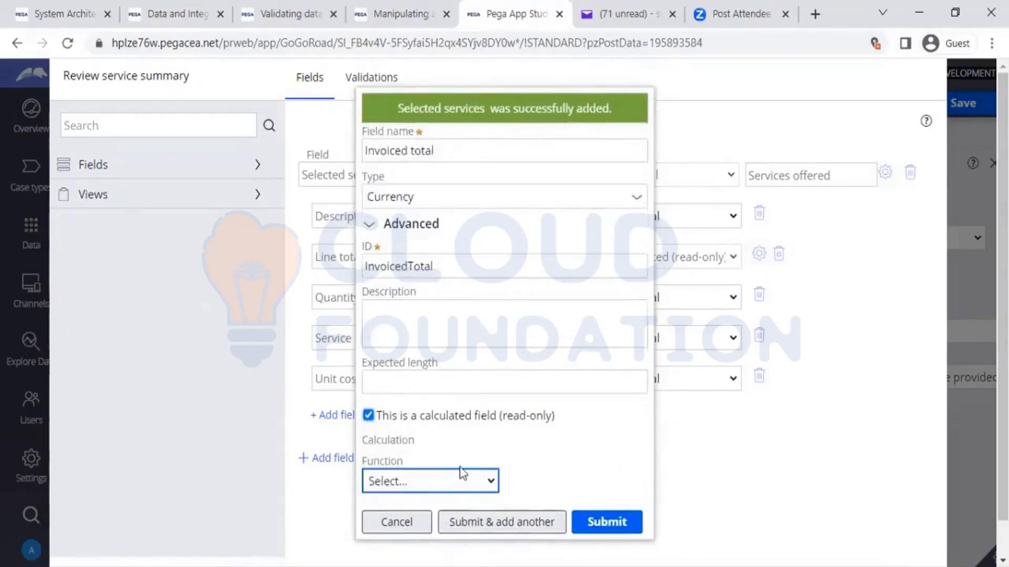
pyautogui.click(461, 475)
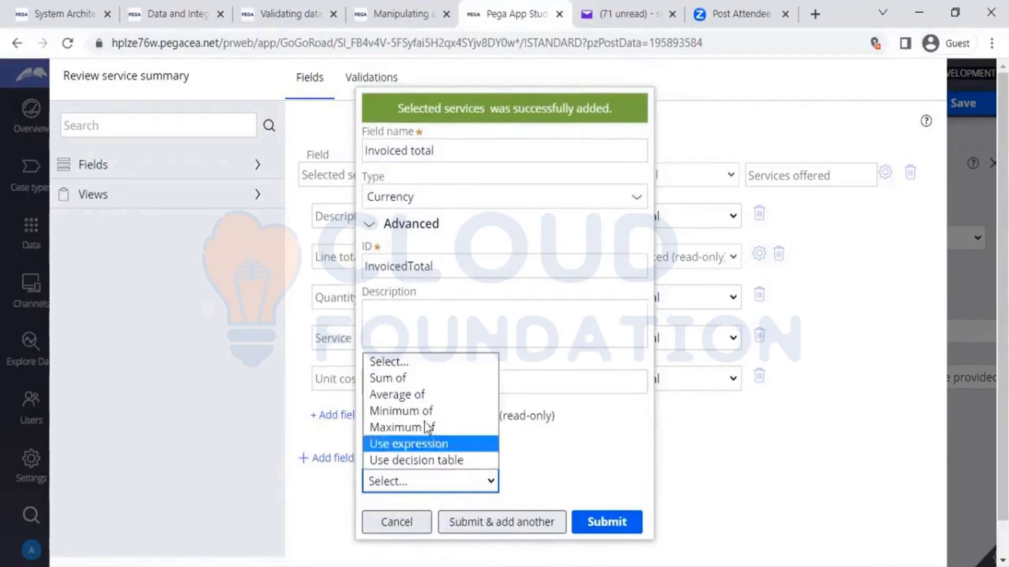
pyautogui.click(393, 379)
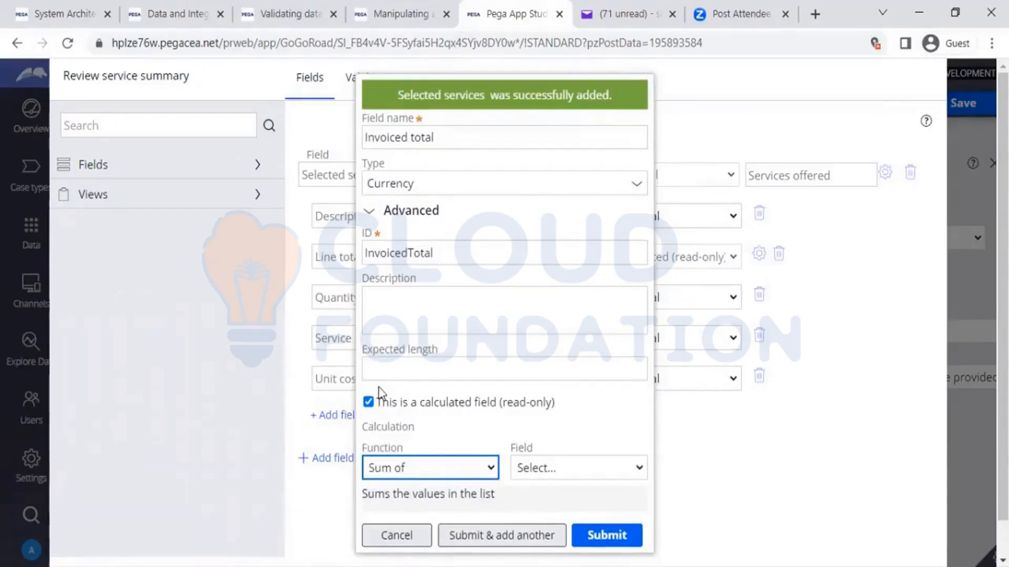
pyautogui.click(527, 467)
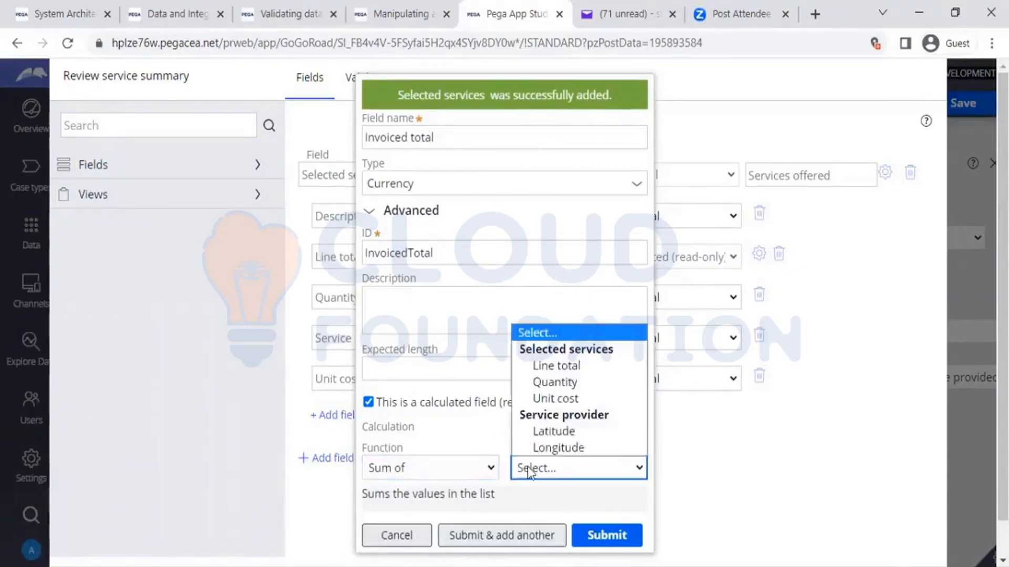
pyautogui.click(553, 368)
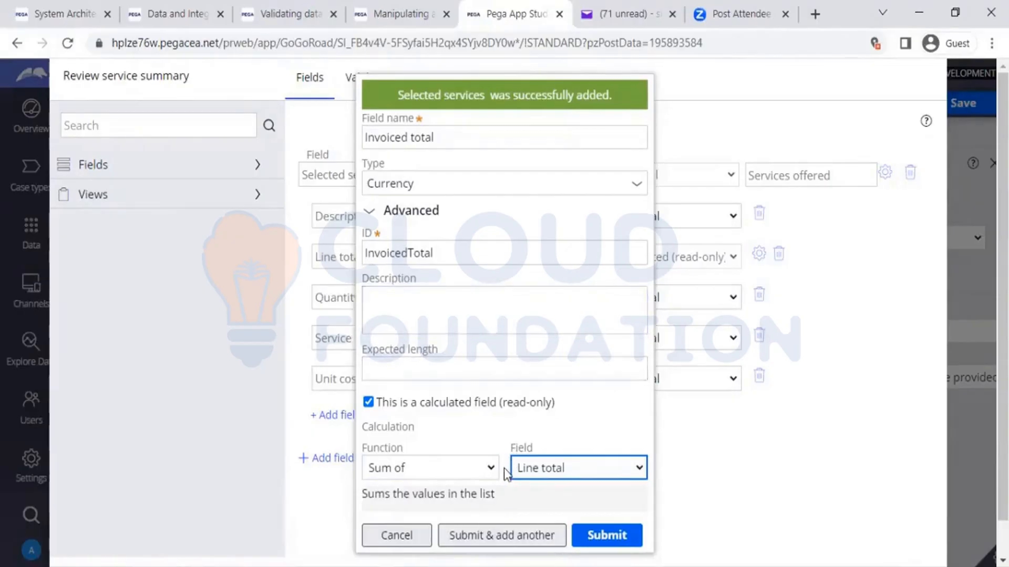
pyautogui.click(588, 538)
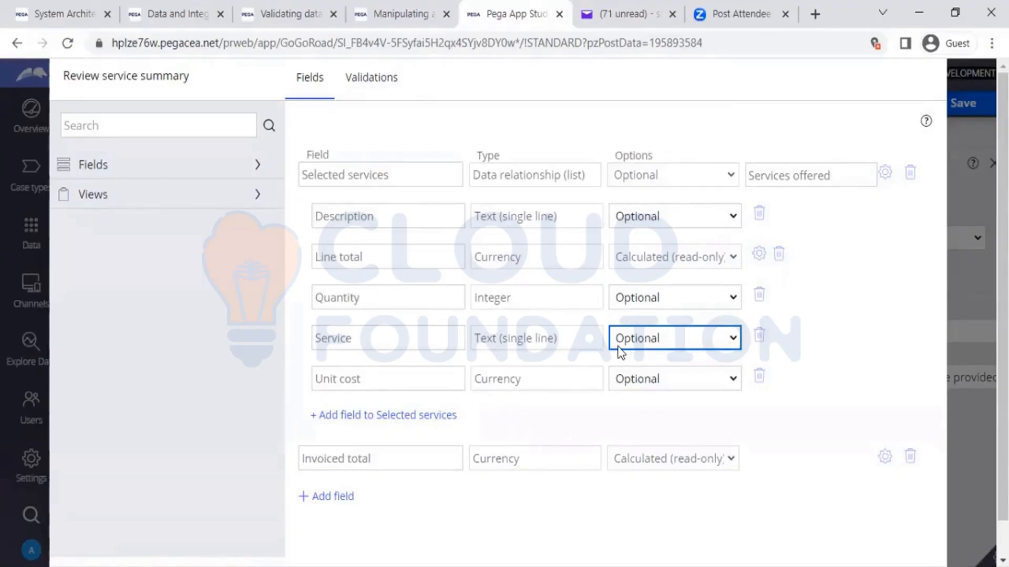
# Step: Make the Description, Quantity, Service and Unit cost fields of Selected services Read-only and submit the view configuration
pyautogui.click(722, 221)
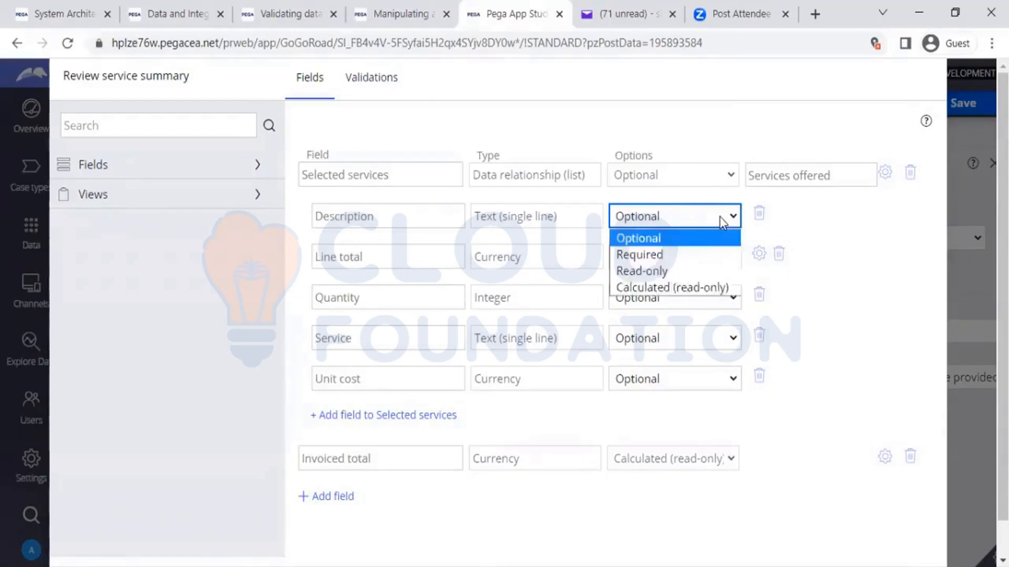
pyautogui.click(638, 277)
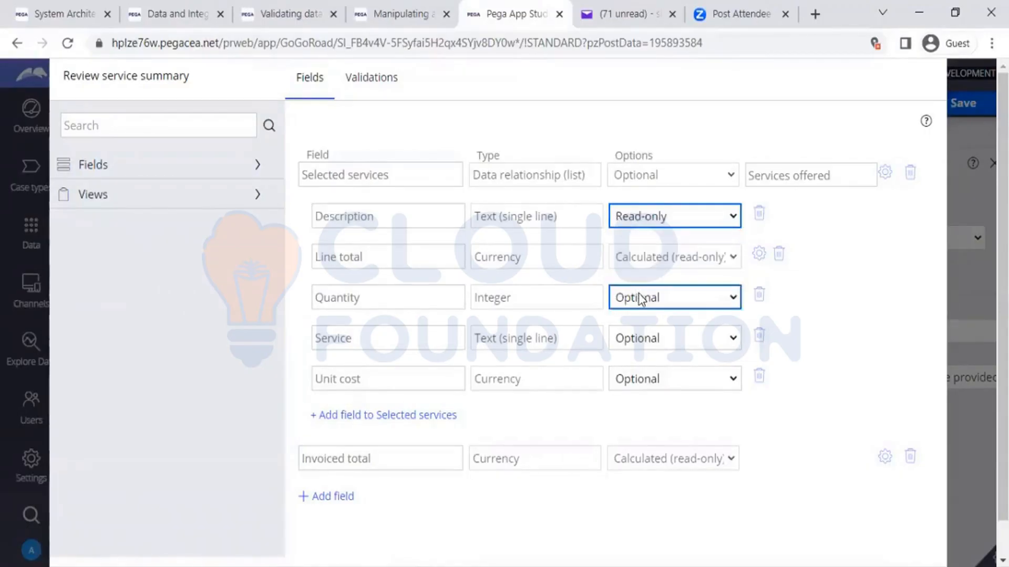
pyautogui.click(639, 299)
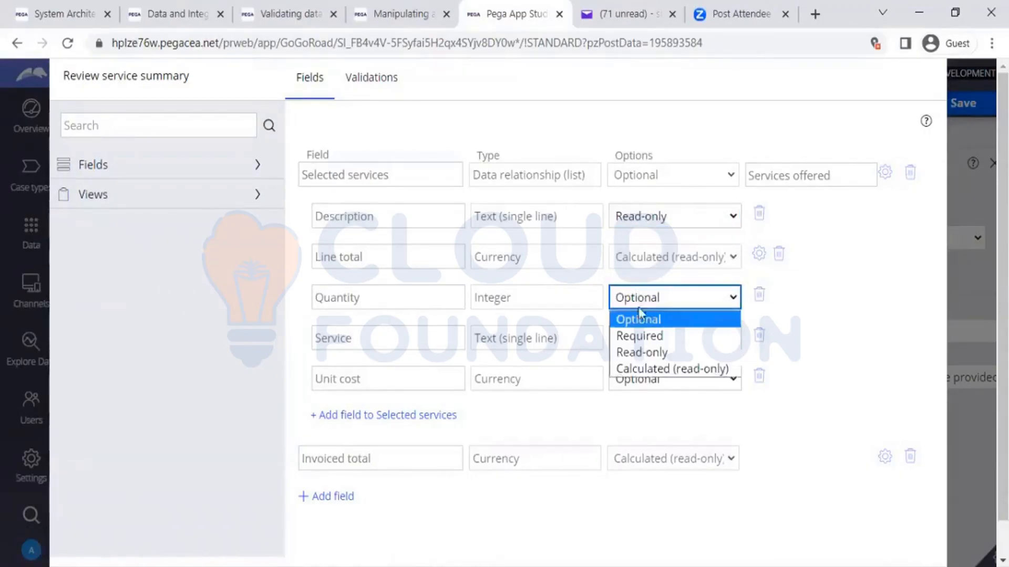
pyautogui.click(637, 353)
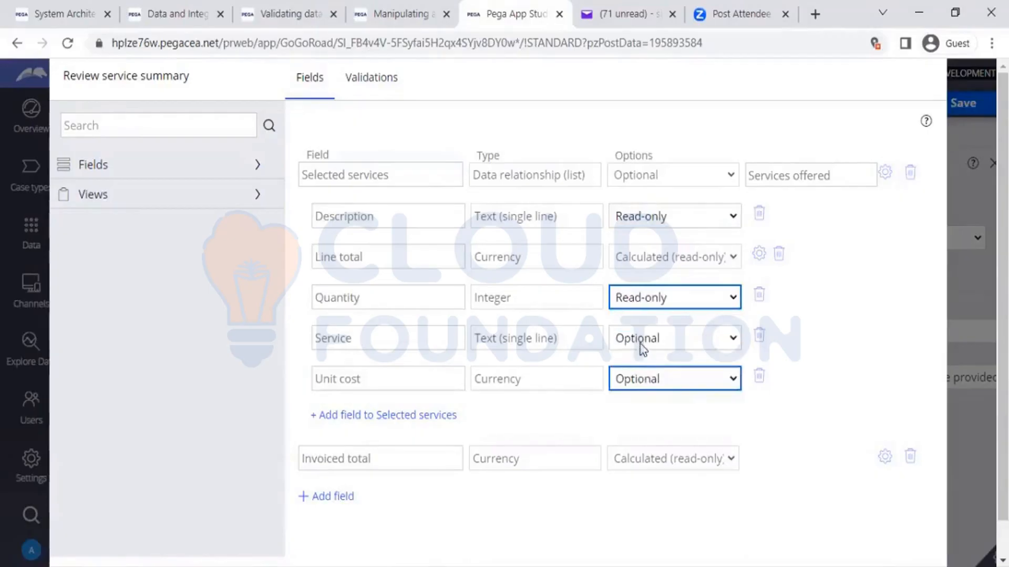
pyautogui.click(639, 347)
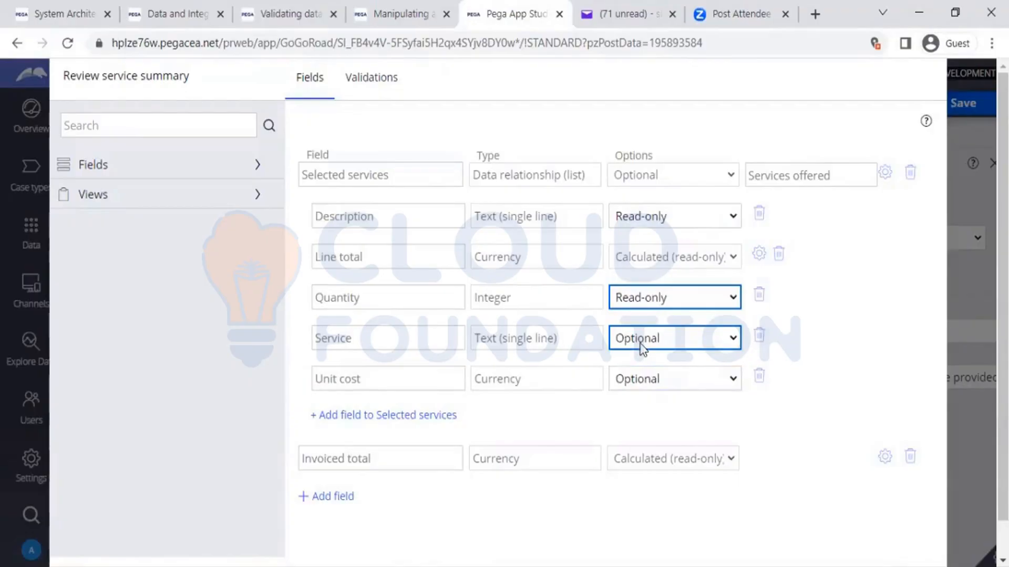
pyautogui.click(641, 349)
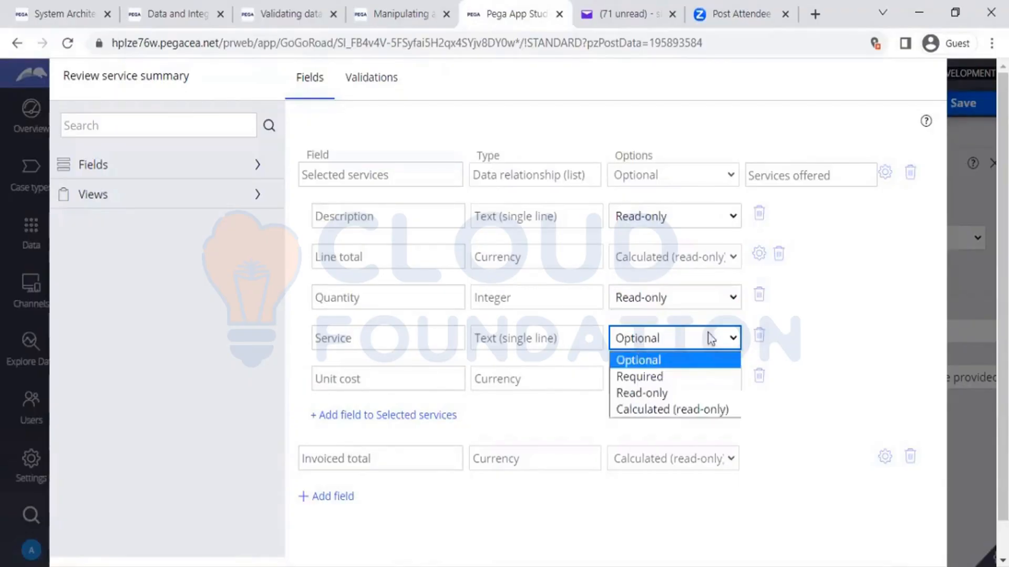
pyautogui.click(653, 394)
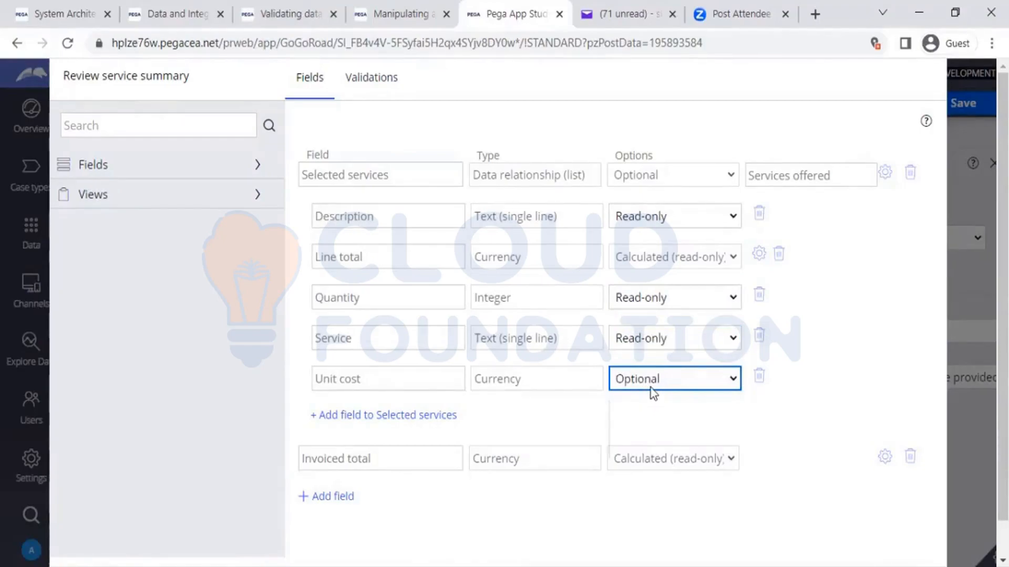
pyautogui.click(651, 389)
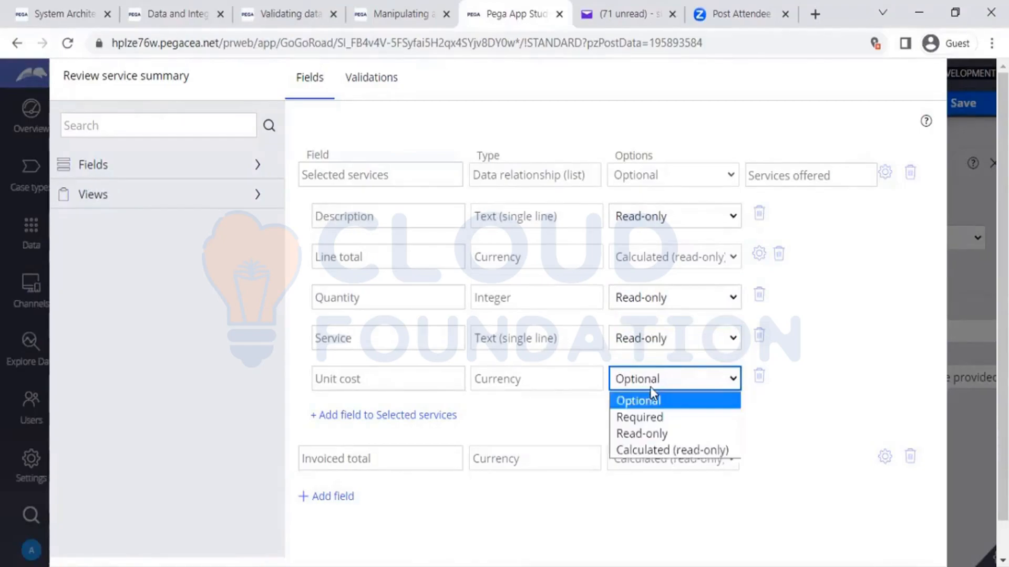
pyautogui.click(642, 432)
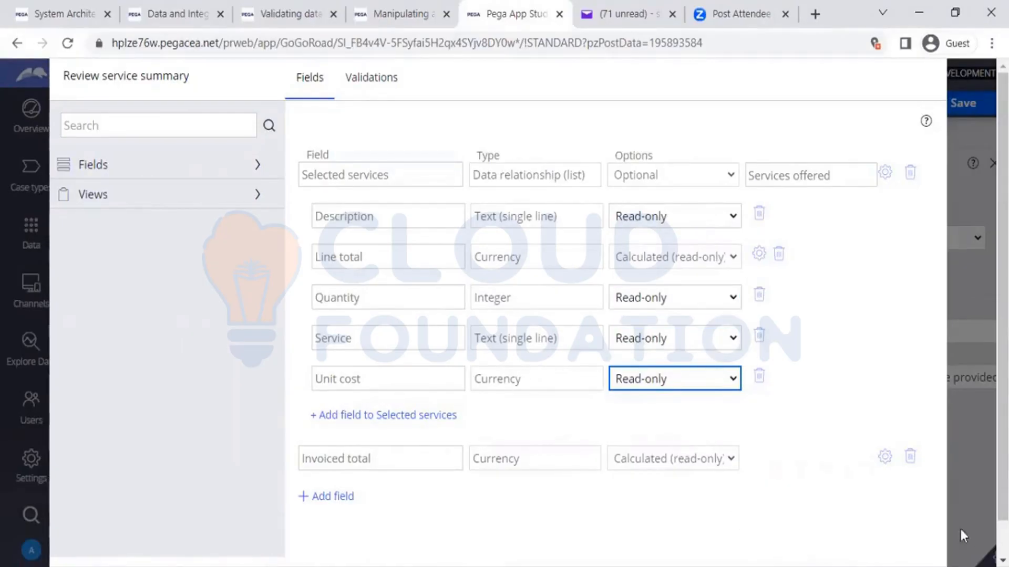
pyautogui.scroll(-1, 887, 546)
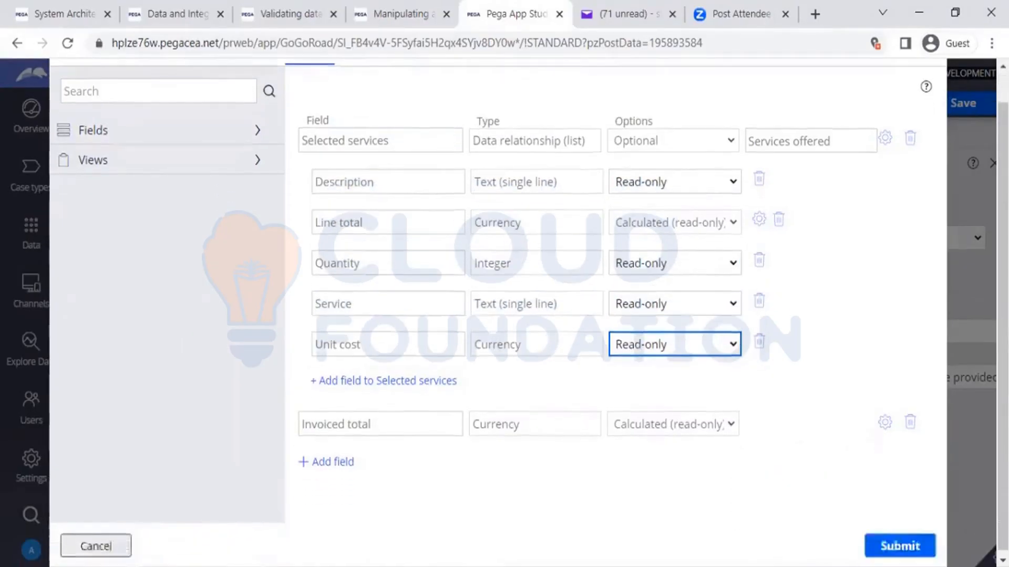
pyautogui.click(887, 547)
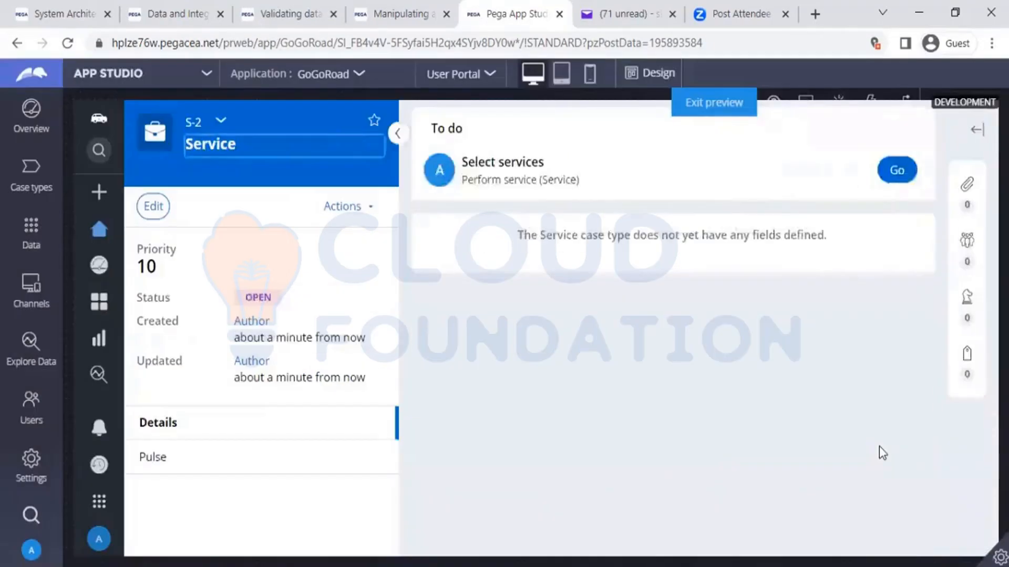
# Step: Start the Select services assignment and enter a quantity of 1 for Unlock, Battery charge and Replacement key
pyautogui.click(903, 173)
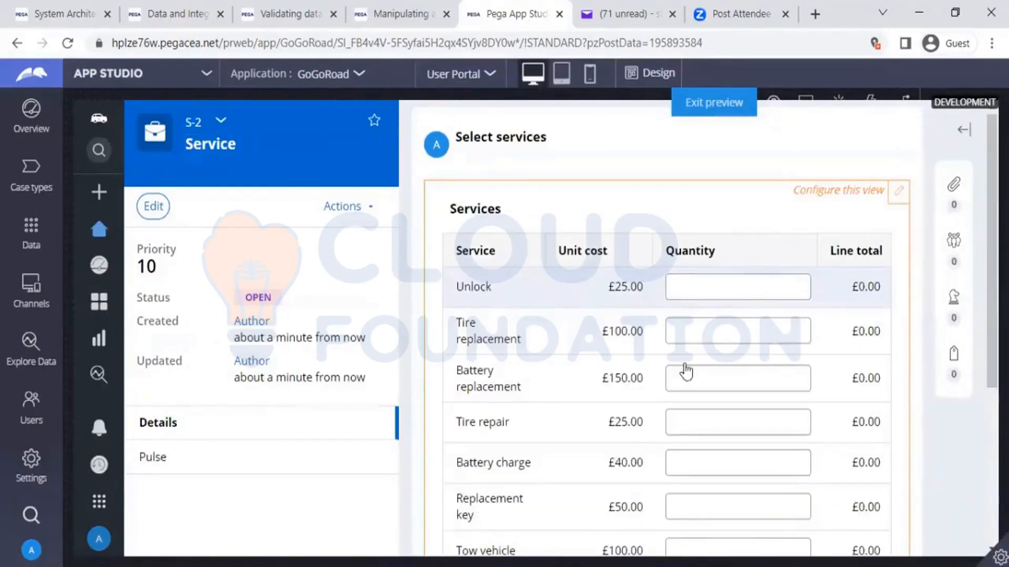
pyautogui.click(686, 288)
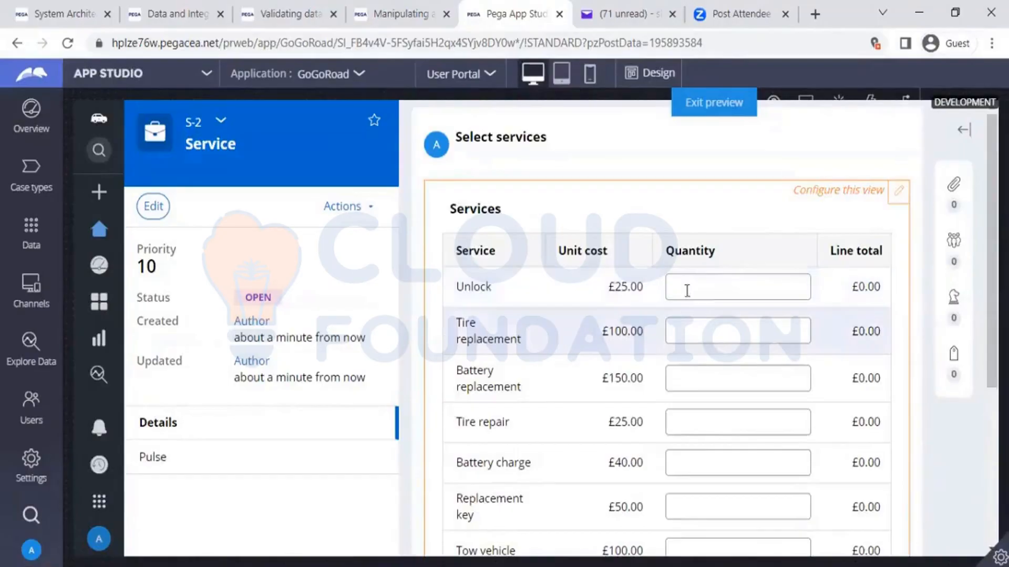
pyautogui.write('1')
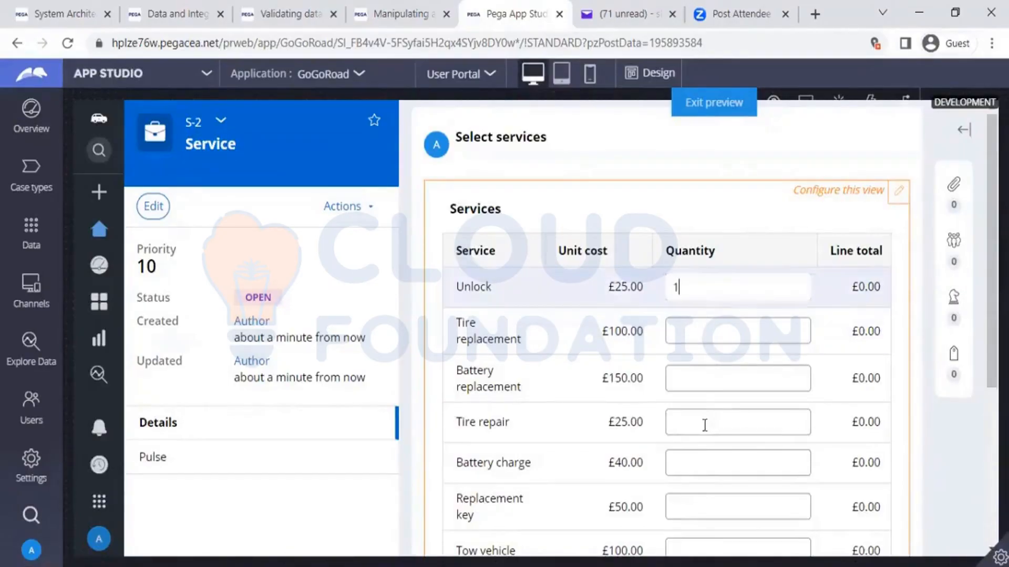
pyautogui.click(699, 459)
pyautogui.write('1')
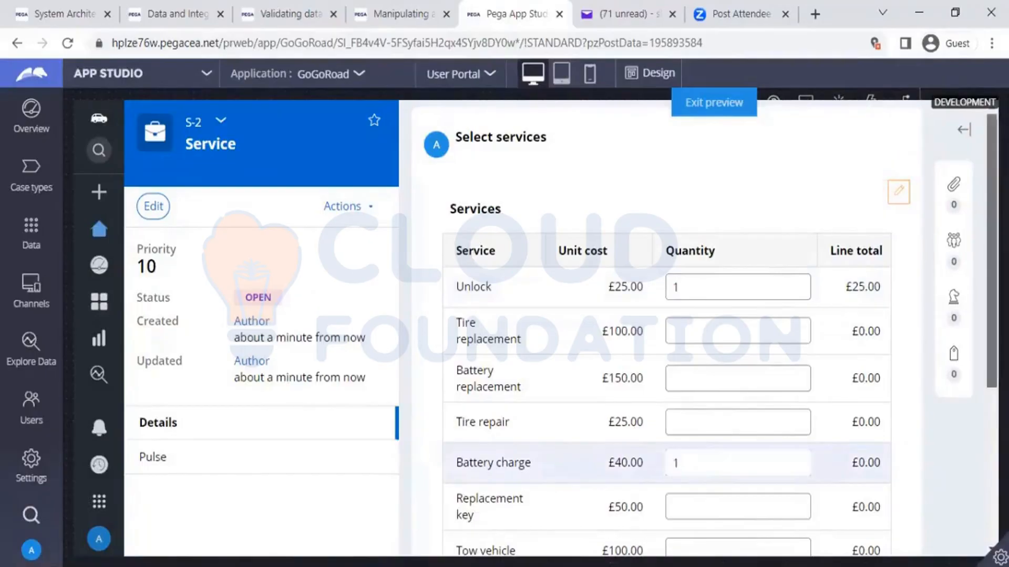
pyautogui.scroll(-1, 928, 341)
pyautogui.scroll(-3, 736, 415)
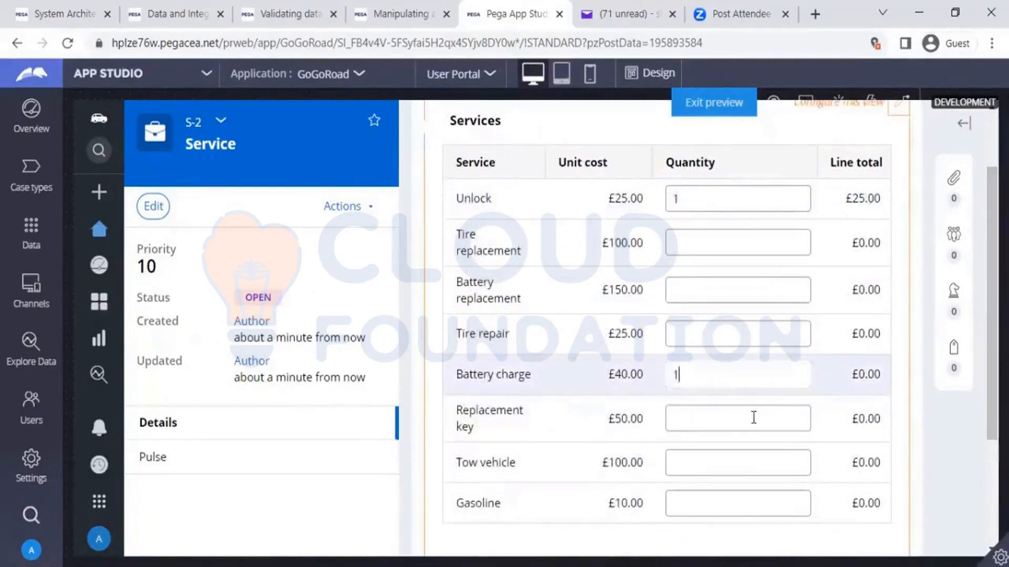
pyautogui.click(717, 421)
pyautogui.write('1')
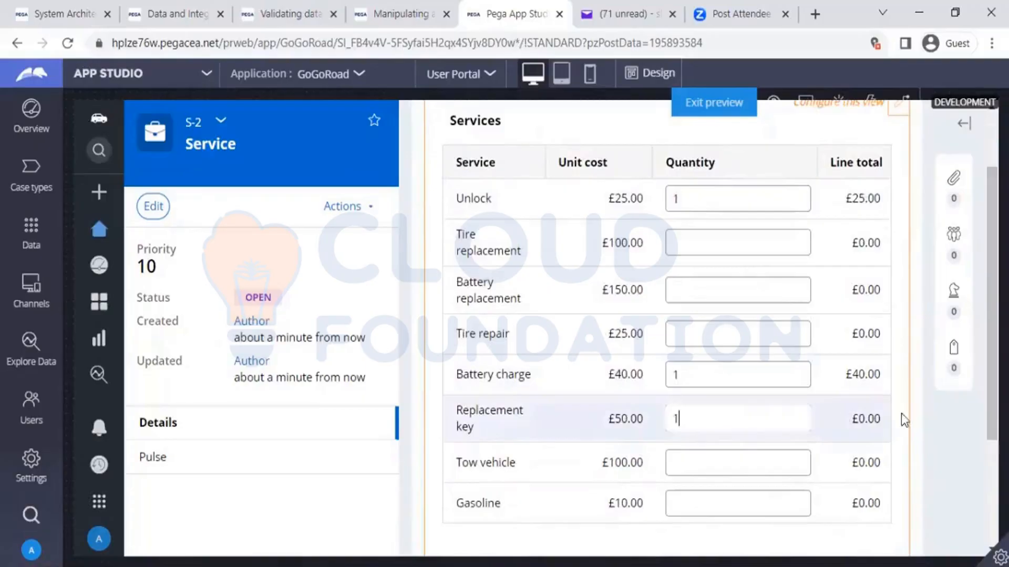
# Step: Submit the selected services and open the Review service summary assignment of the Assistance Request
pyautogui.click(945, 443)
pyautogui.scroll(-3, 666, 295)
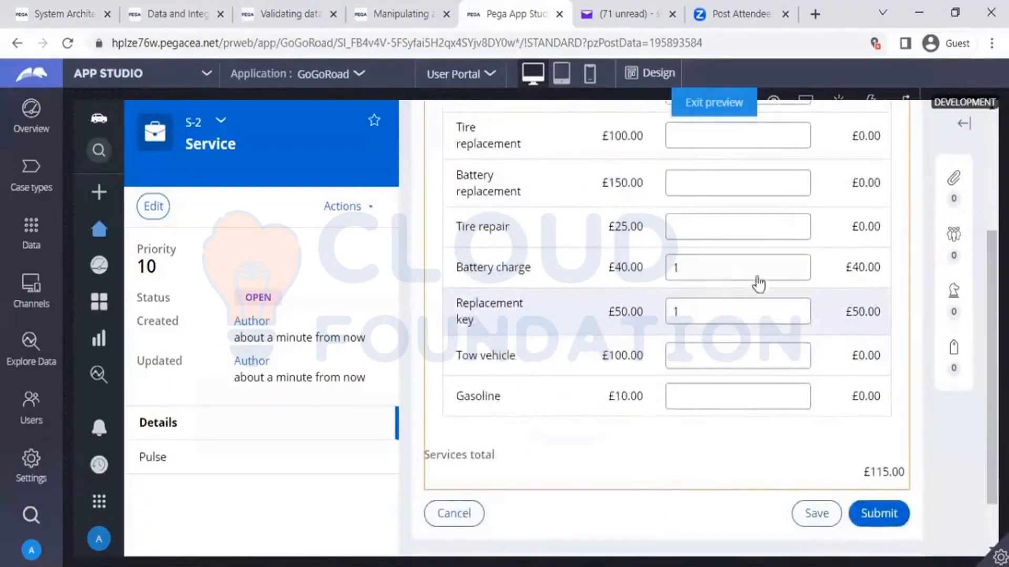
pyautogui.click(879, 519)
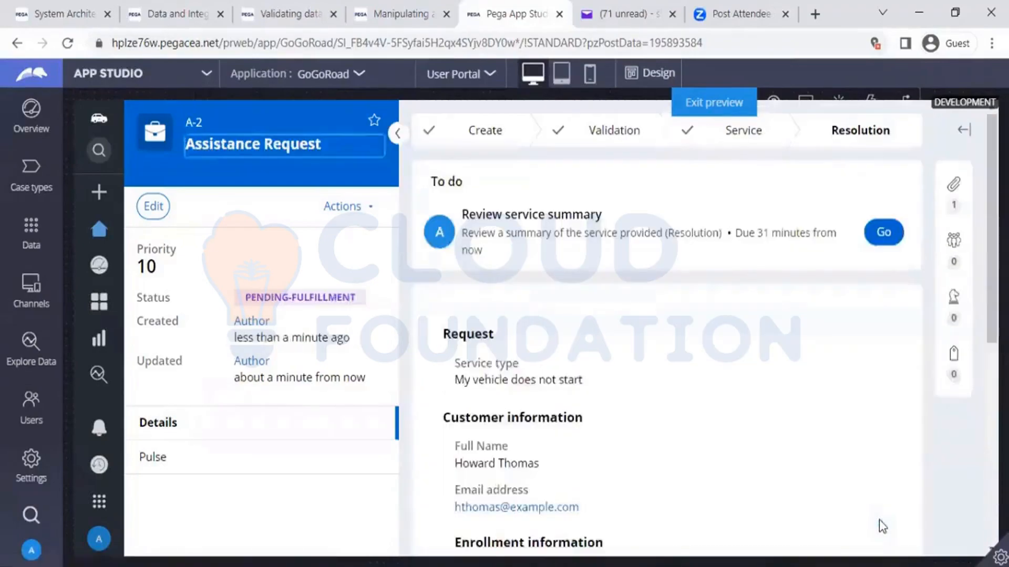
pyautogui.click(883, 234)
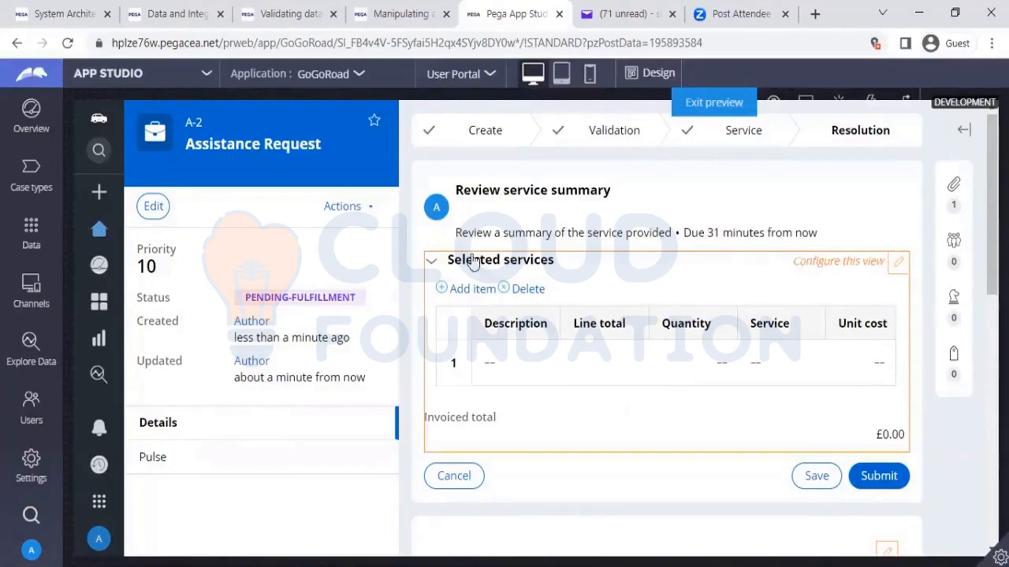
# Step: Open the Service case type's Perform service process flow in Dev Studio and hide the Recents list
pyautogui.click(26, 176)
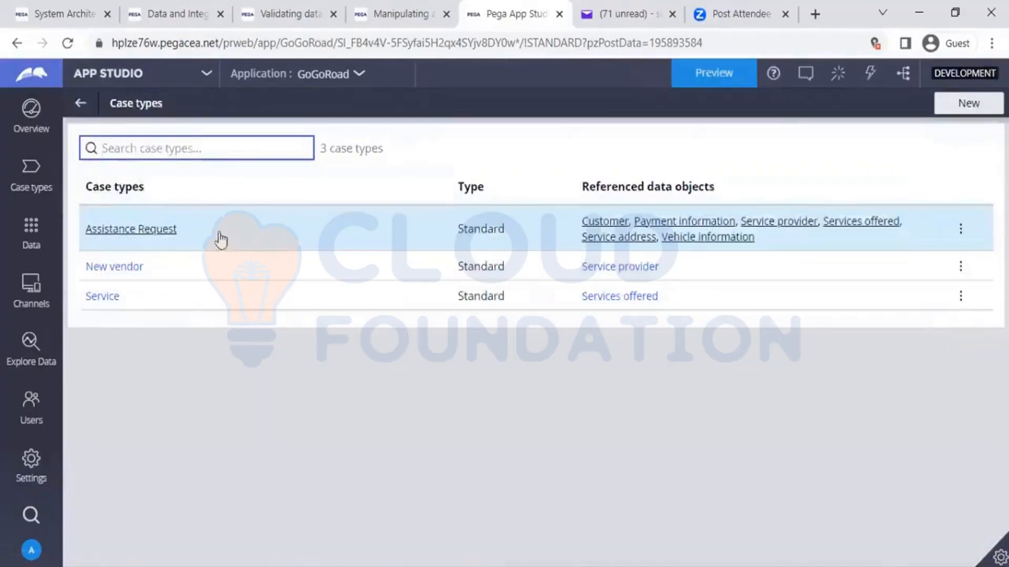
pyautogui.click(93, 303)
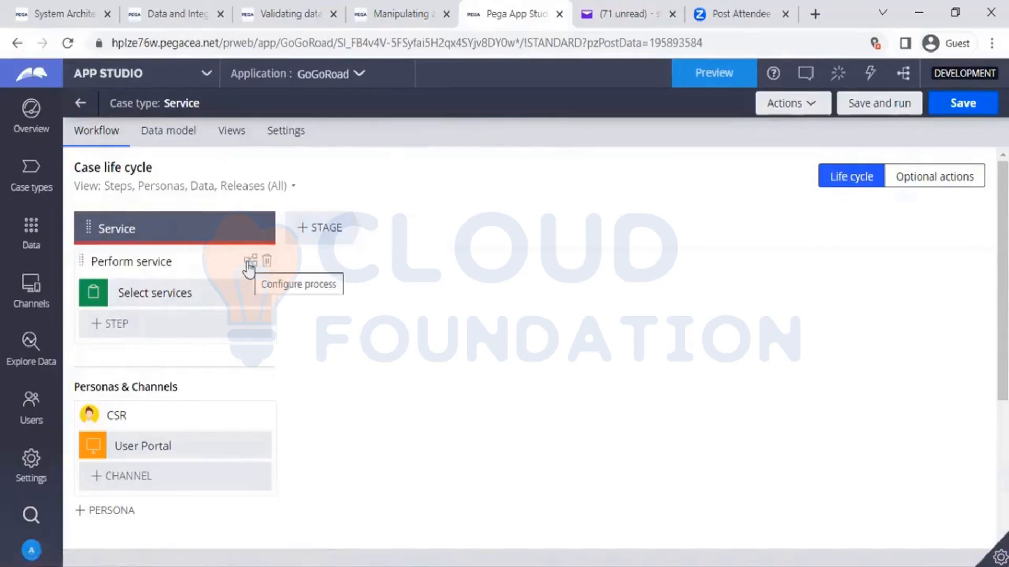
pyautogui.click(249, 268)
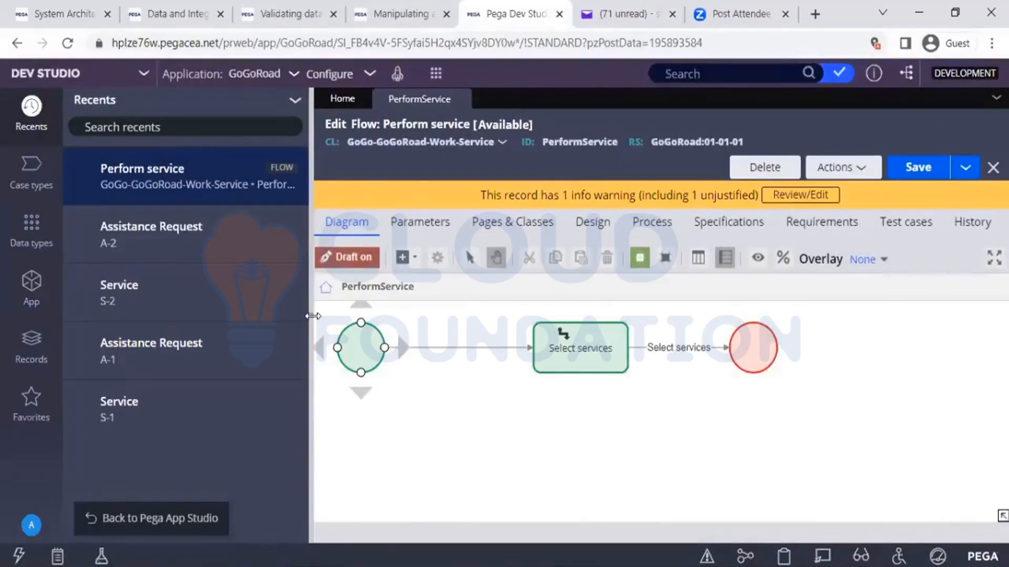
pyautogui.click(313, 316)
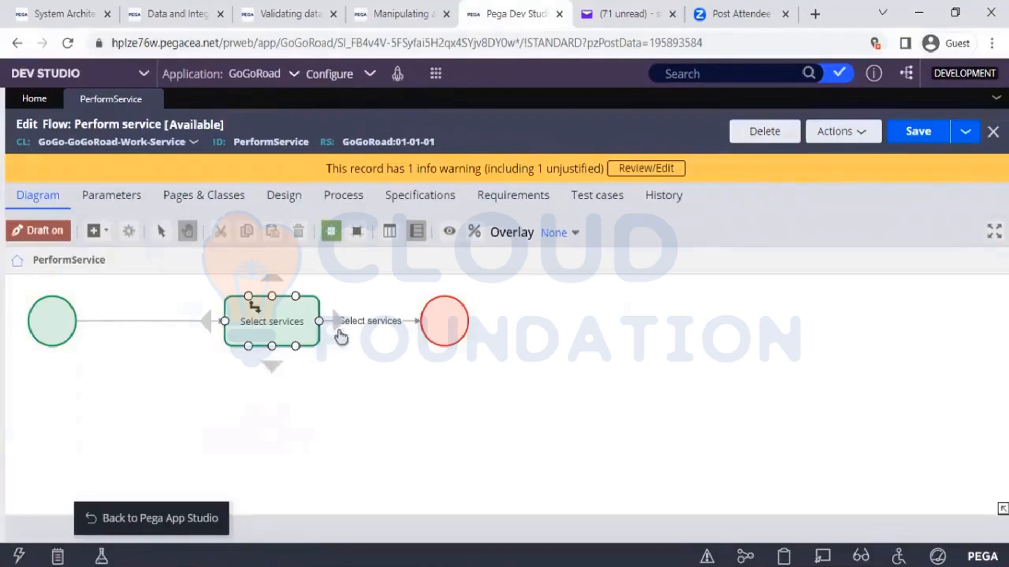
# Step: Set the Select services connector to apply a data transform named CopySelectedServices instead of setting properties
pyautogui.rightClick(399, 325)
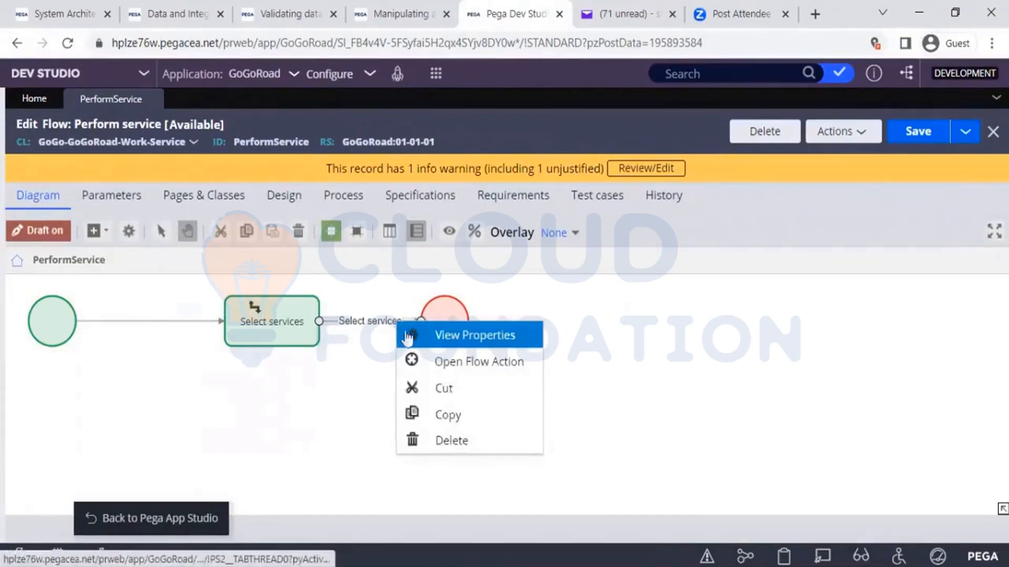
pyautogui.click(426, 344)
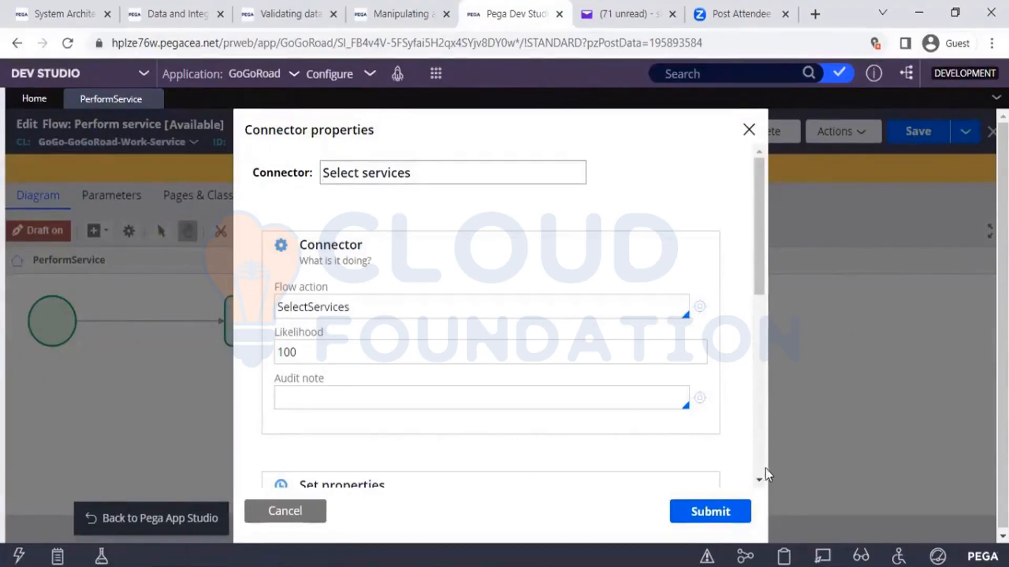
pyautogui.scroll(-4, 759, 482)
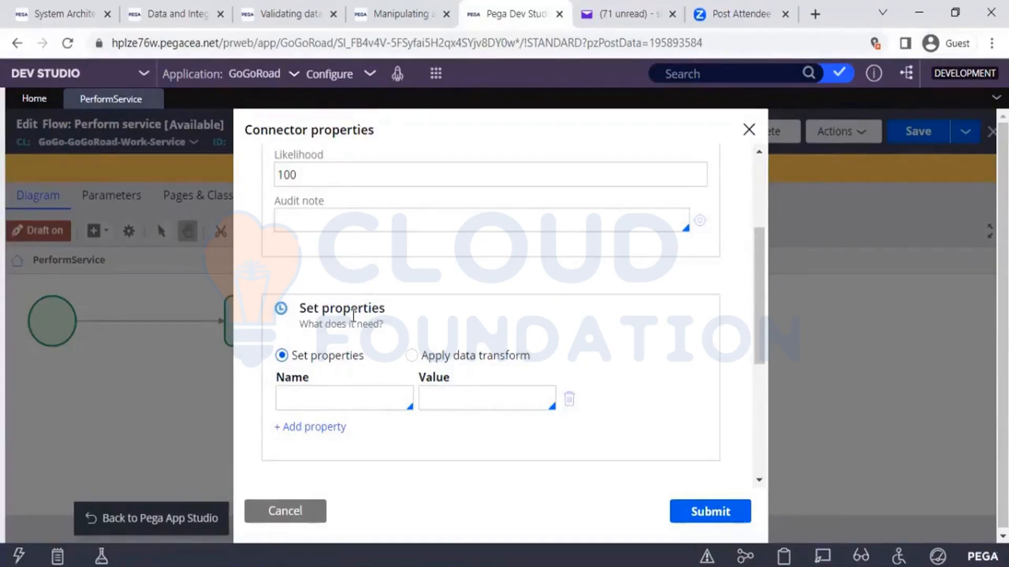
pyautogui.click(412, 356)
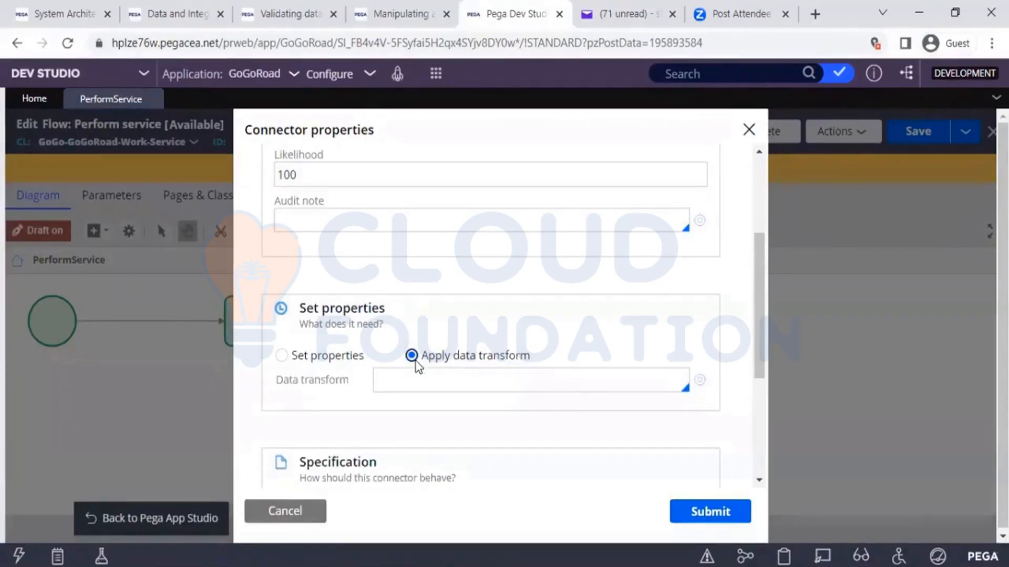
pyautogui.click(484, 384)
pyautogui.write('Copy')
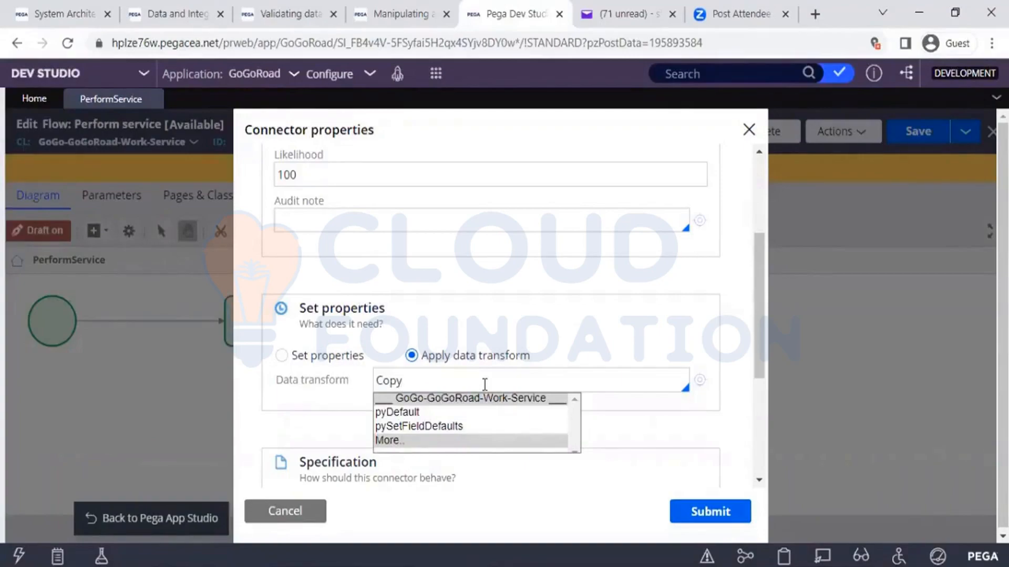
pyautogui.write('Setl')
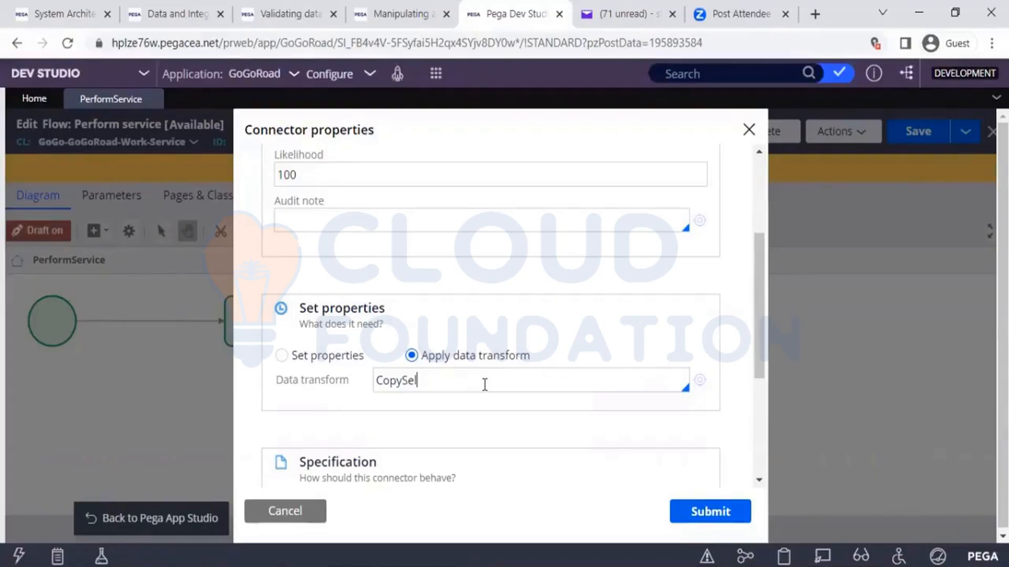
pyautogui.write('ectedServices')
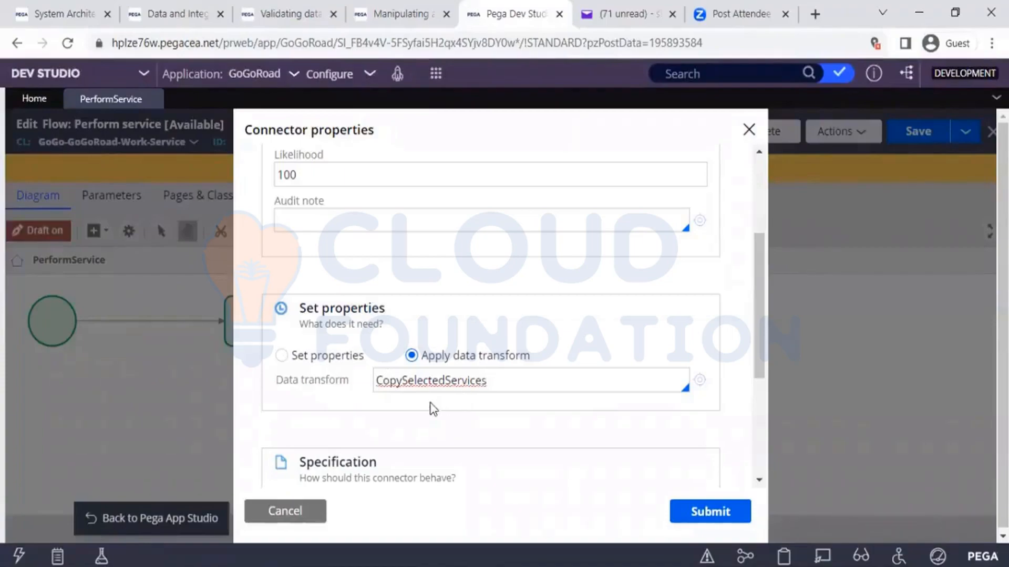
# Step: Create and open the CopySelectedServices data transform record, applied to GoGo-GoGoRoad-Work-Service in ruleset GoGoRoad 01-01-01
pyautogui.click(702, 384)
pyautogui.click(702, 384)
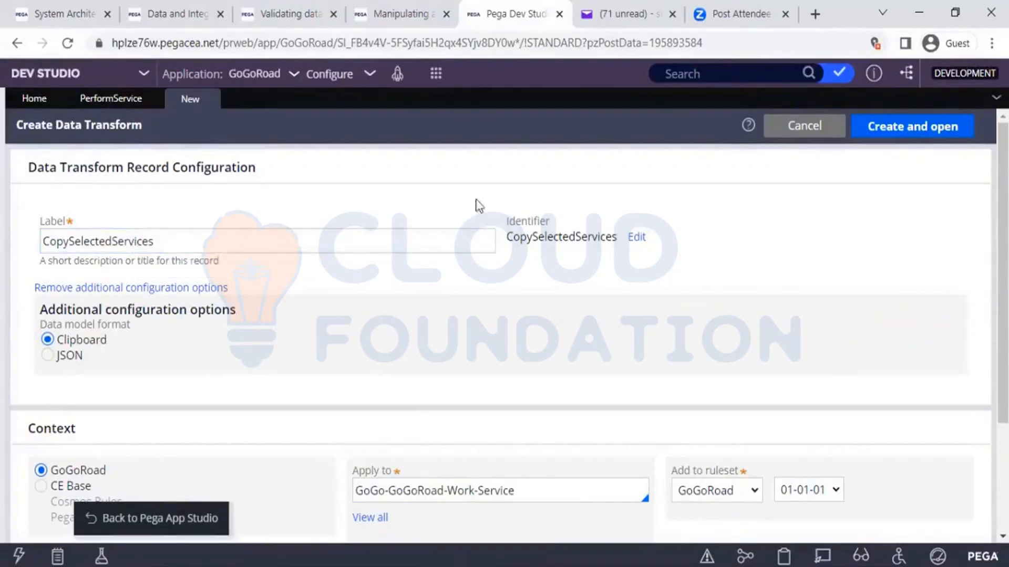
pyautogui.click(941, 133)
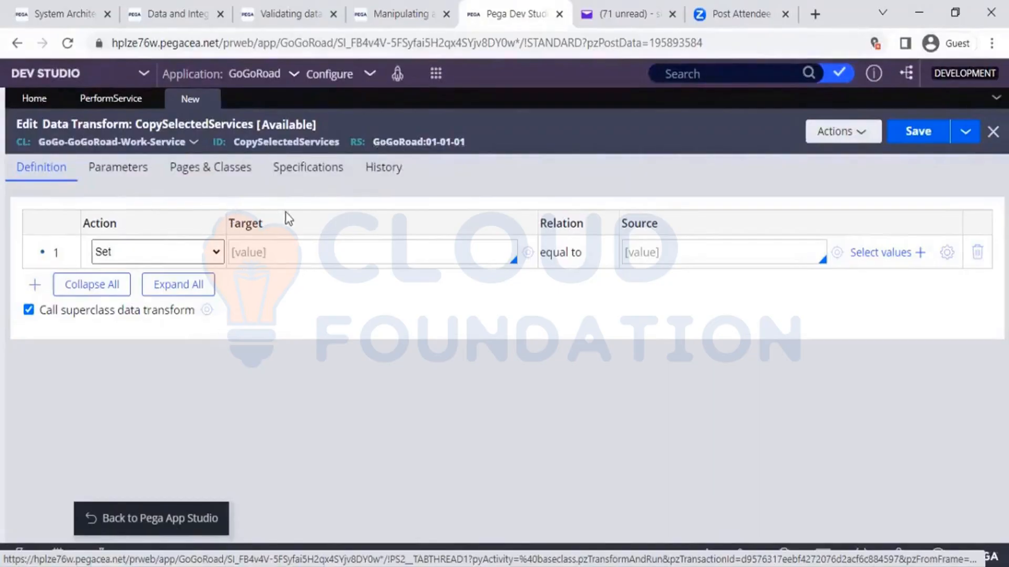
pyautogui.click(209, 255)
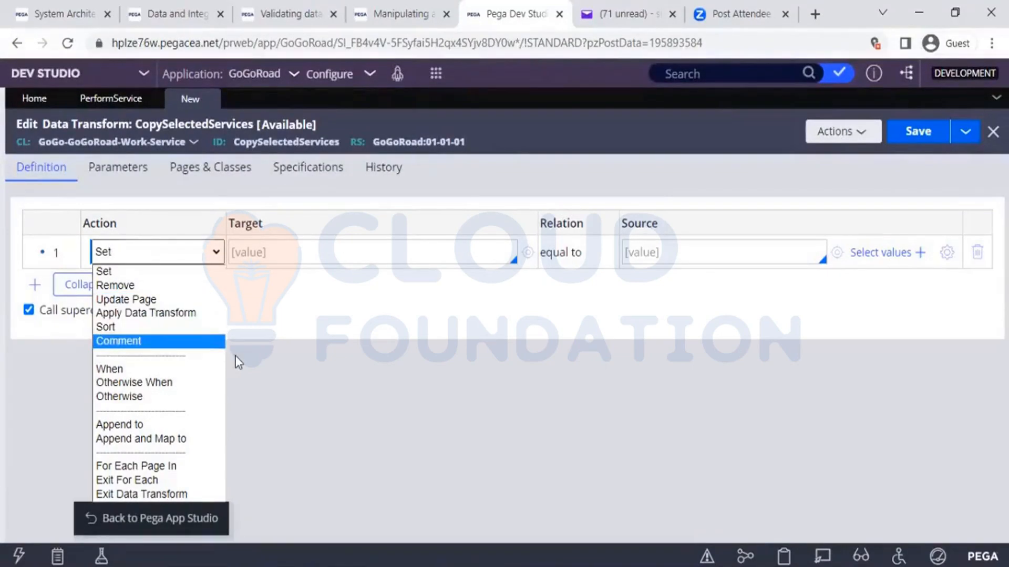
pyautogui.click(271, 318)
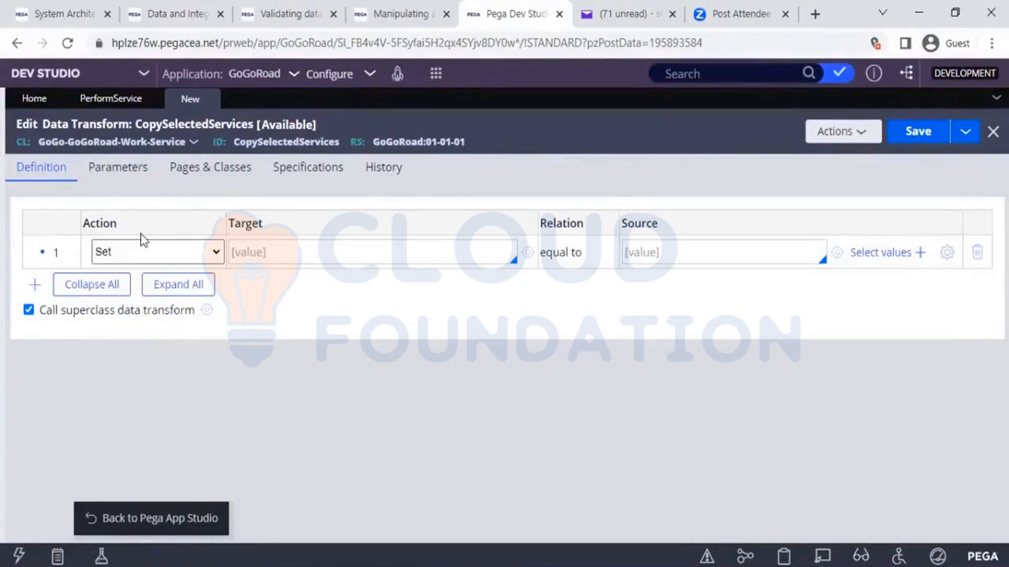
# Step: Set the first row's target to .Name and its source to a quoted first name, keeping the Set action
pyautogui.click(144, 259)
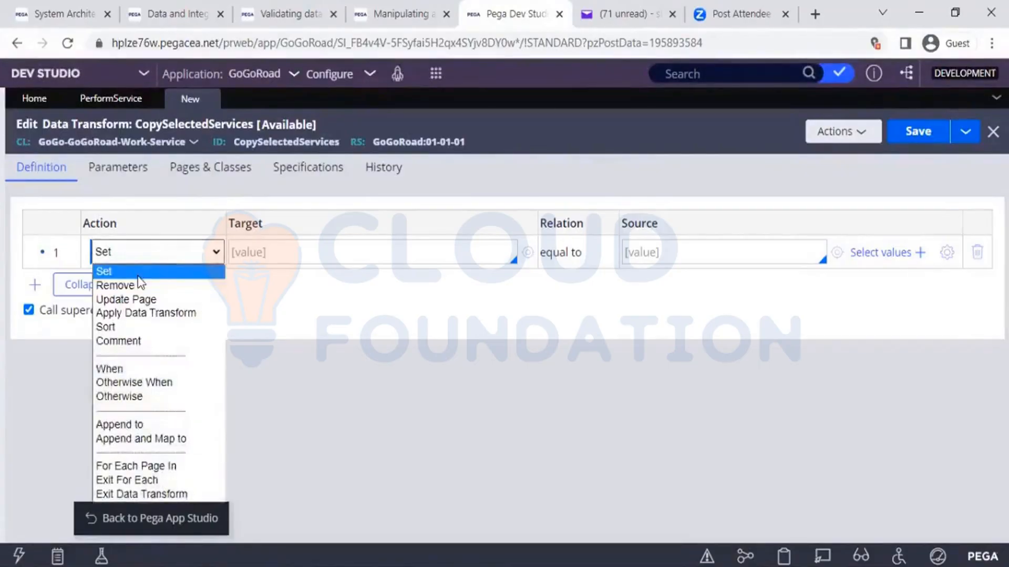
pyautogui.click(248, 261)
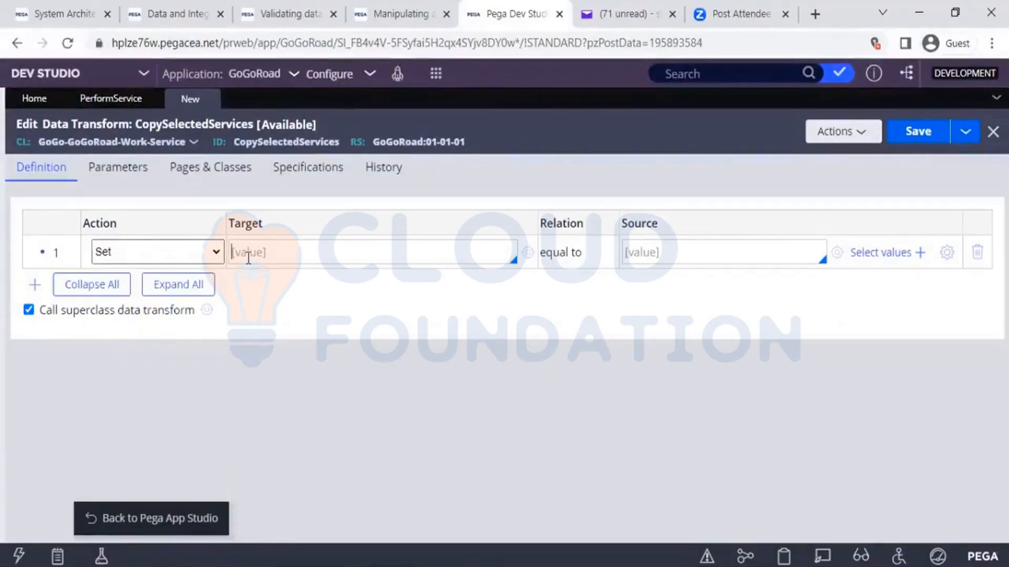
pyautogui.write('z')
pyautogui.press('BackSpace')
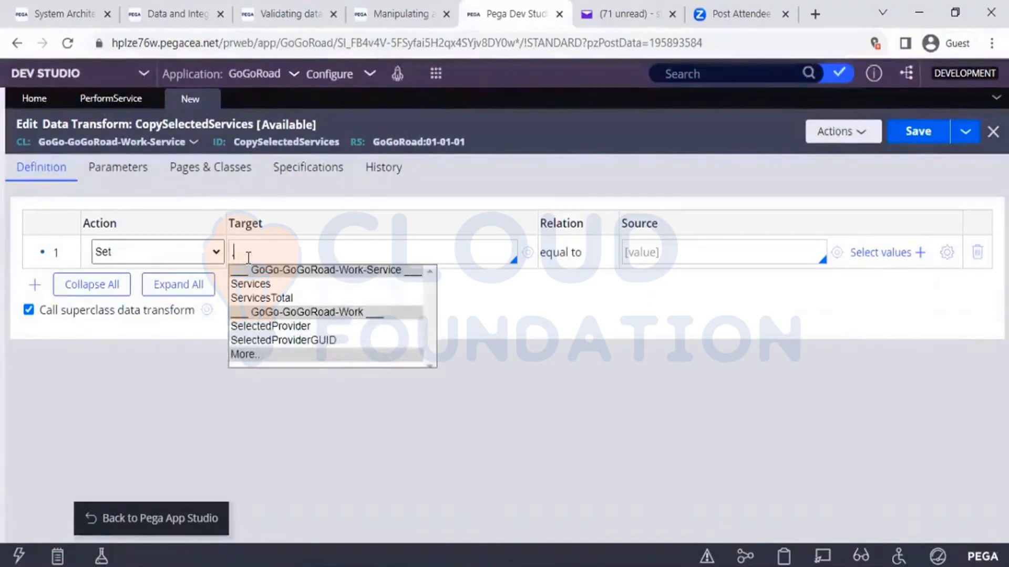
pyautogui.write('Name')
pyautogui.click(670, 254)
pyautogui.write('"')
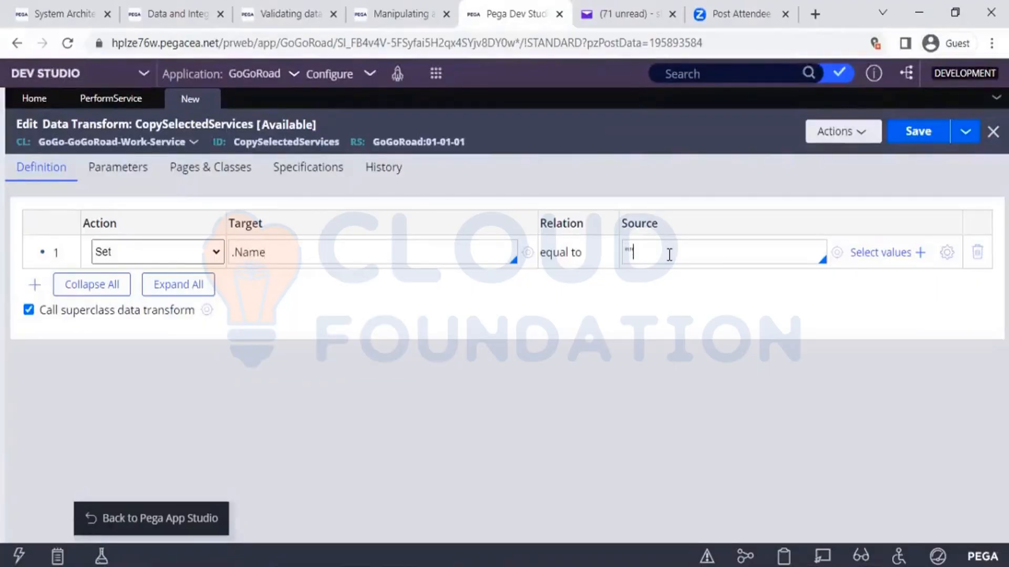
pyautogui.write('Krunal')
pyautogui.write('"')
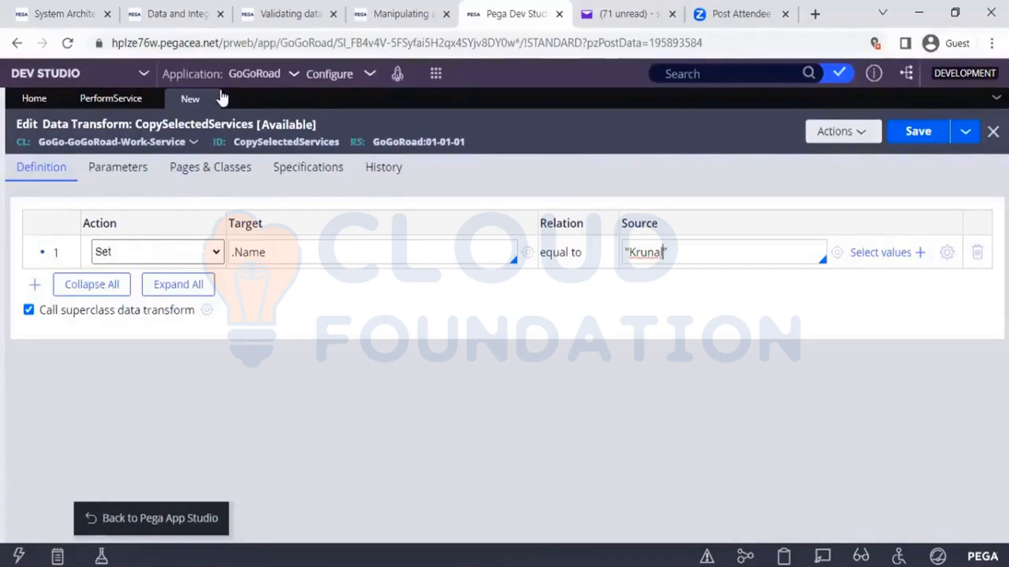
# Step: Replace the first row's target with .JourneyDate
pyautogui.click(289, 252)
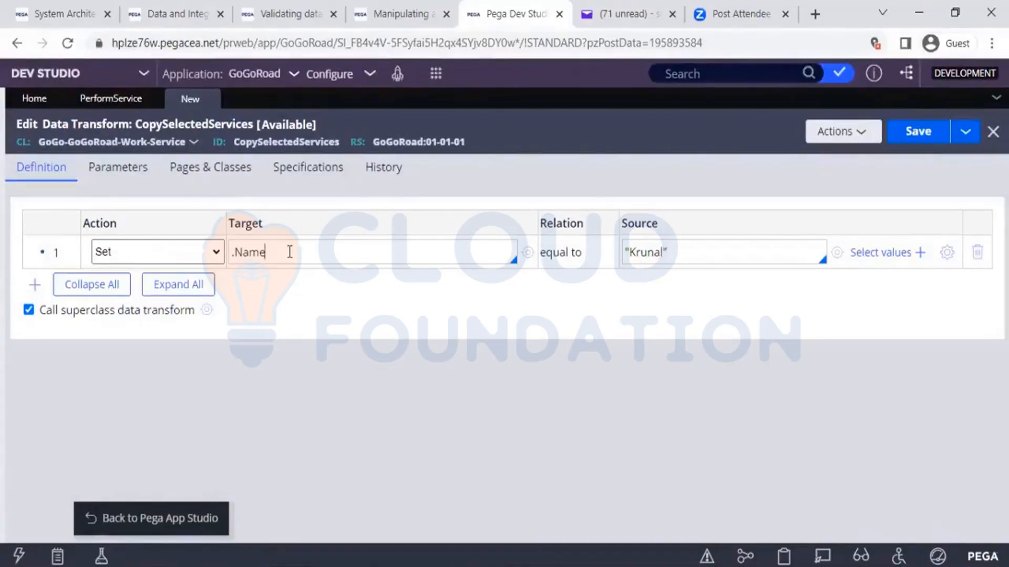
pyautogui.press('BackSpace')
pyautogui.press('BackSpace')
pyautogui.press('BackSpace')
pyautogui.press('BackSpace')
pyautogui.press('BackSpace')
pyautogui.write('.')
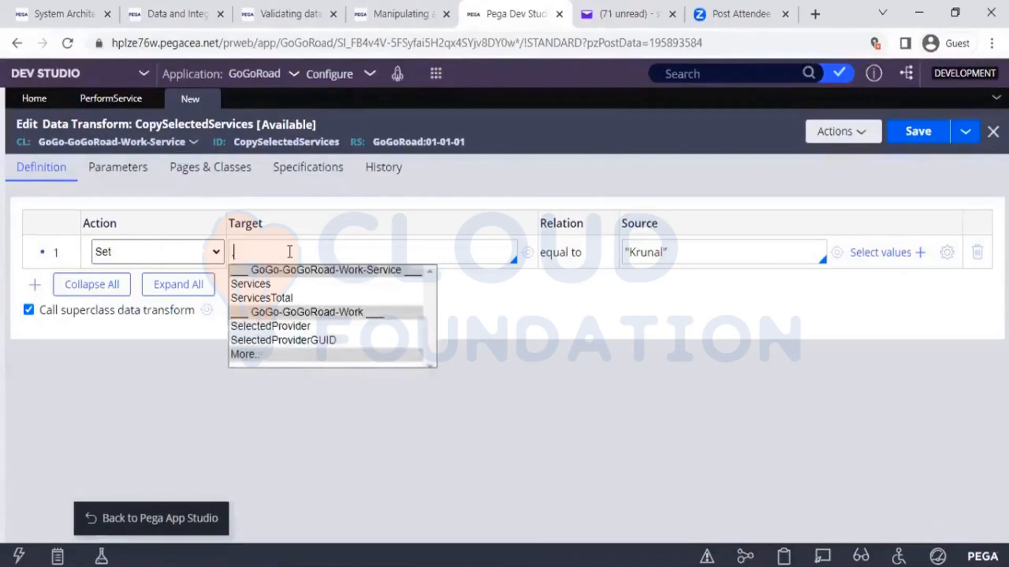
pyautogui.write('Journey')
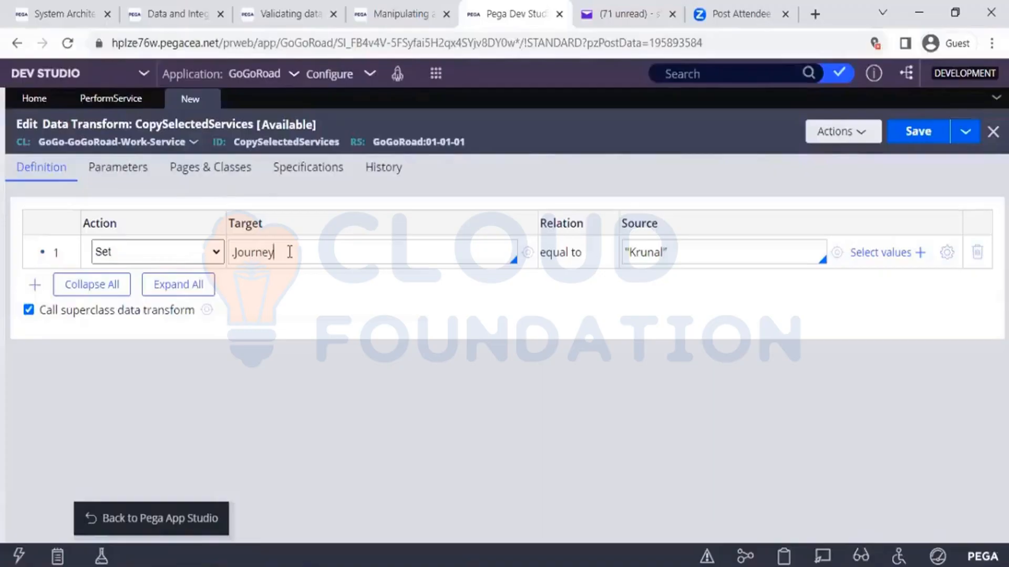
pyautogui.write('Date')
# Step: Open the expression builder for the first row's source, search the functions for date, and add CurrentDate to the expression
pyautogui.click(949, 256)
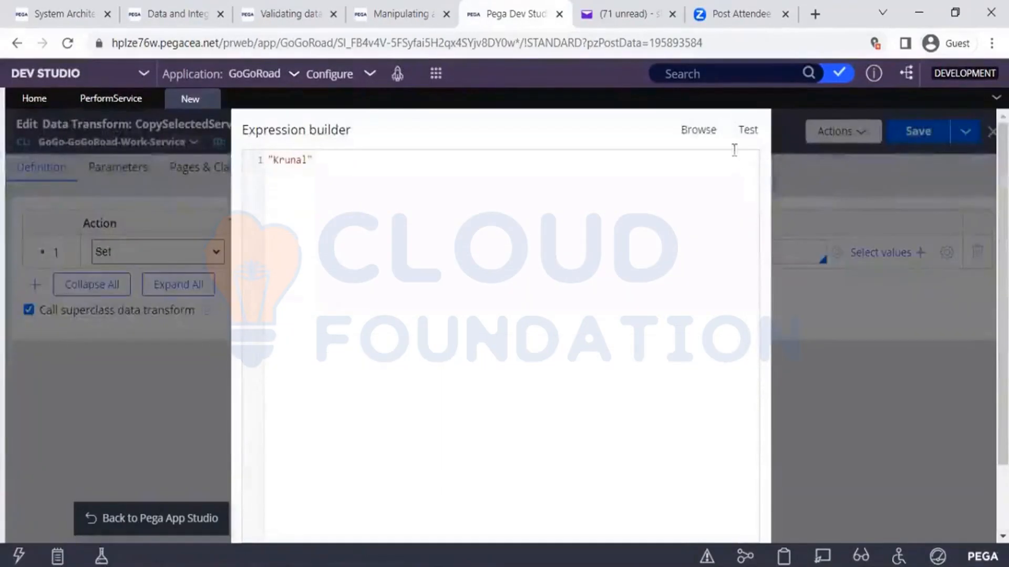
pyautogui.click(703, 134)
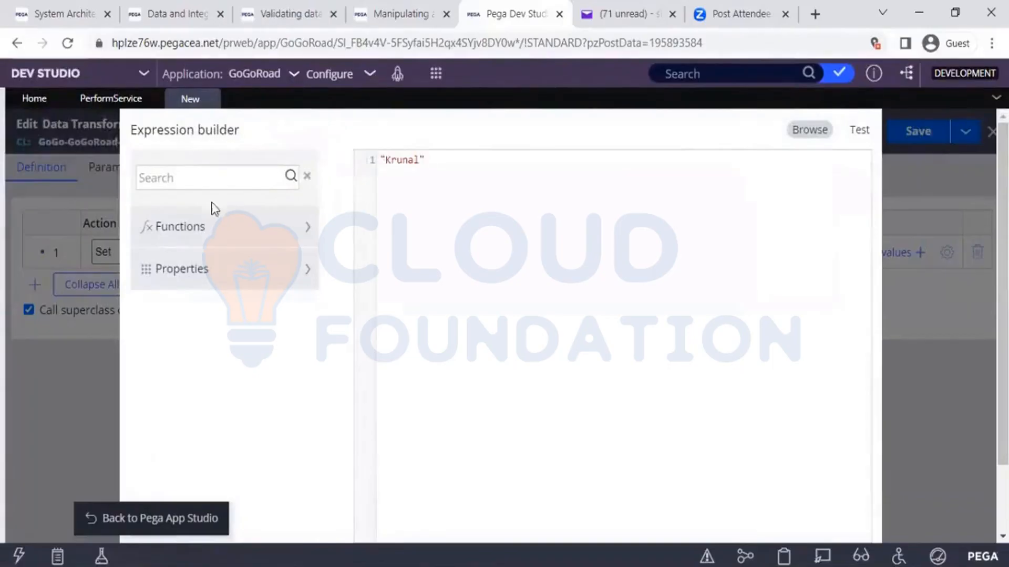
pyautogui.click(206, 187)
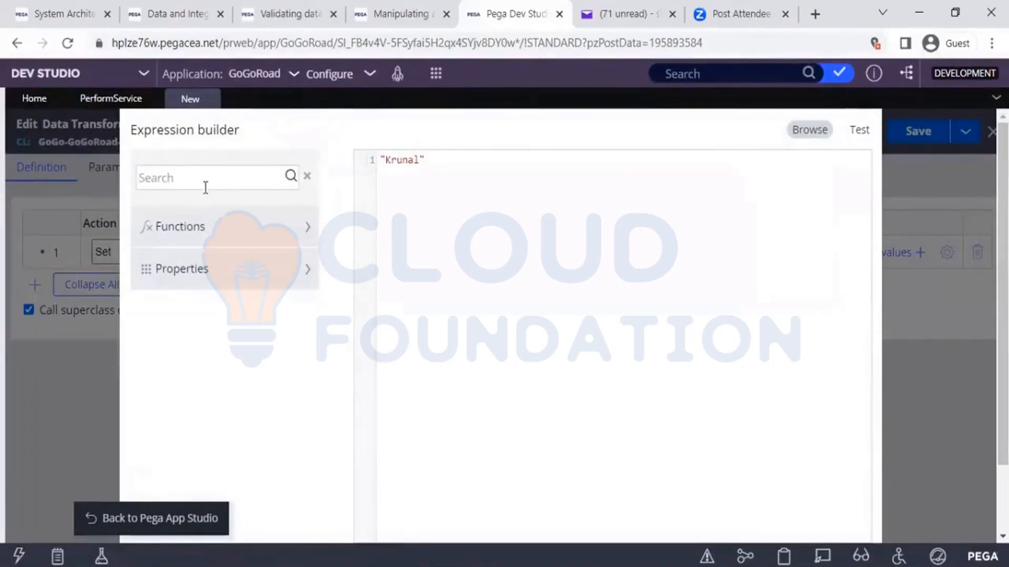
pyautogui.write('date')
pyautogui.click(290, 177)
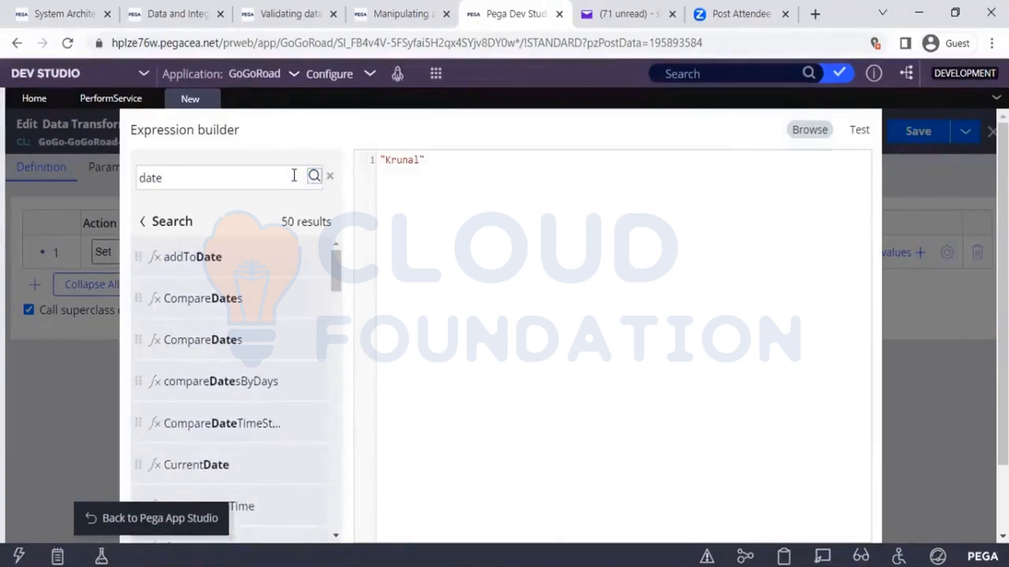
pyautogui.moveTo(211, 460)
pyautogui.click(291, 469)
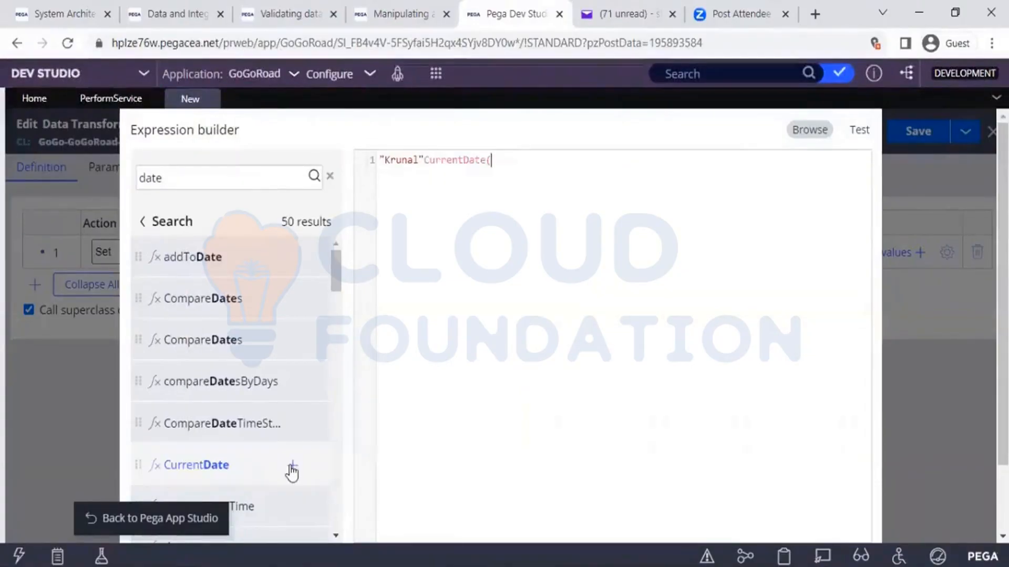
# Step: Remove the quoted name so the expression reads CurrentDate(), and test it
pyautogui.click(425, 158)
pyautogui.press('BackSpace')
pyautogui.press('BackSpace')
pyautogui.press('BackSpace')
pyautogui.press('BackSpace')
pyautogui.press('BackSpace')
pyautogui.press('BackSpace')
pyautogui.press('BackSpace')
pyautogui.press('BackSpace')
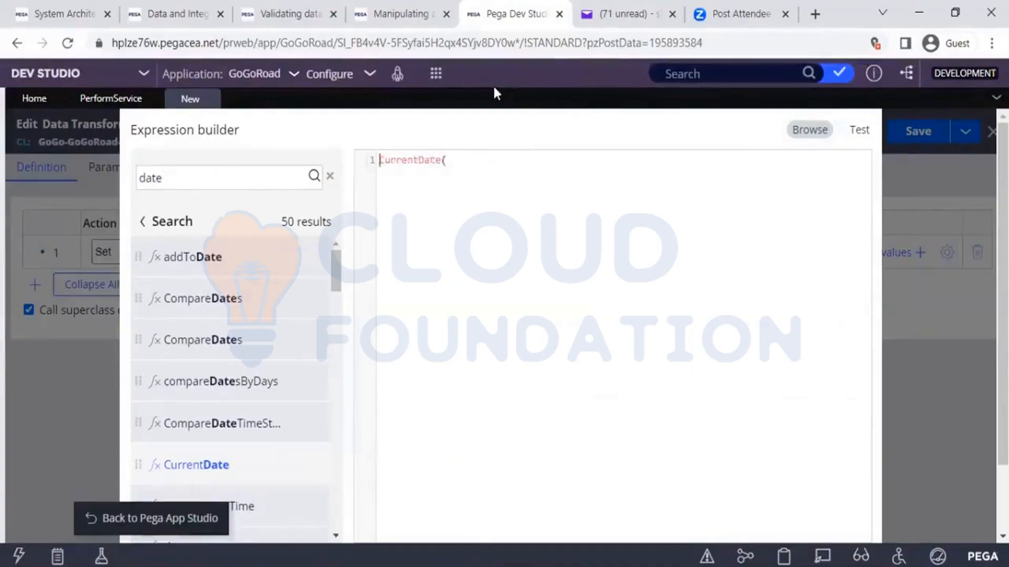
pyautogui.press('End')
pyautogui.write(')')
pyautogui.click(858, 131)
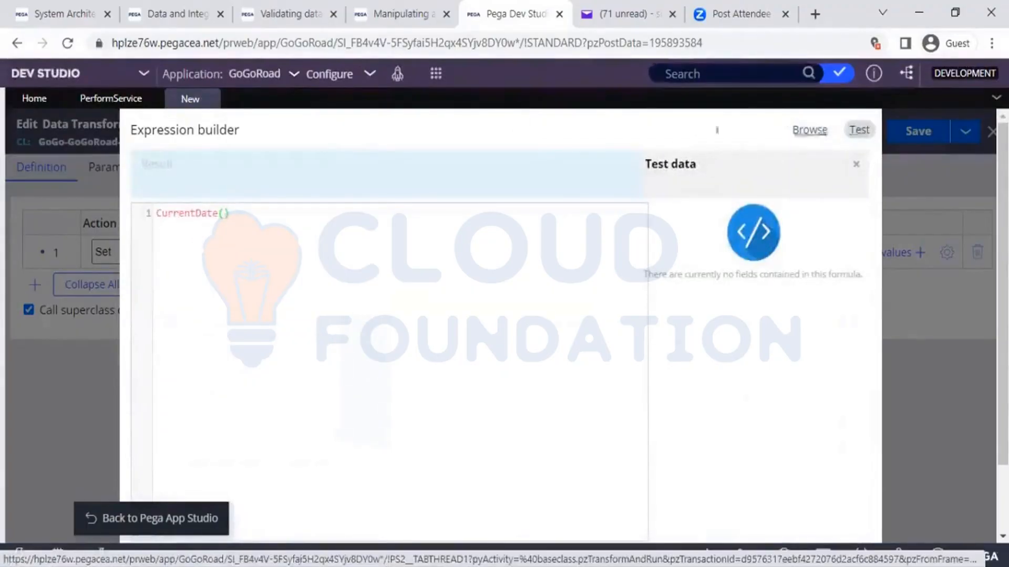
pyautogui.click(159, 216)
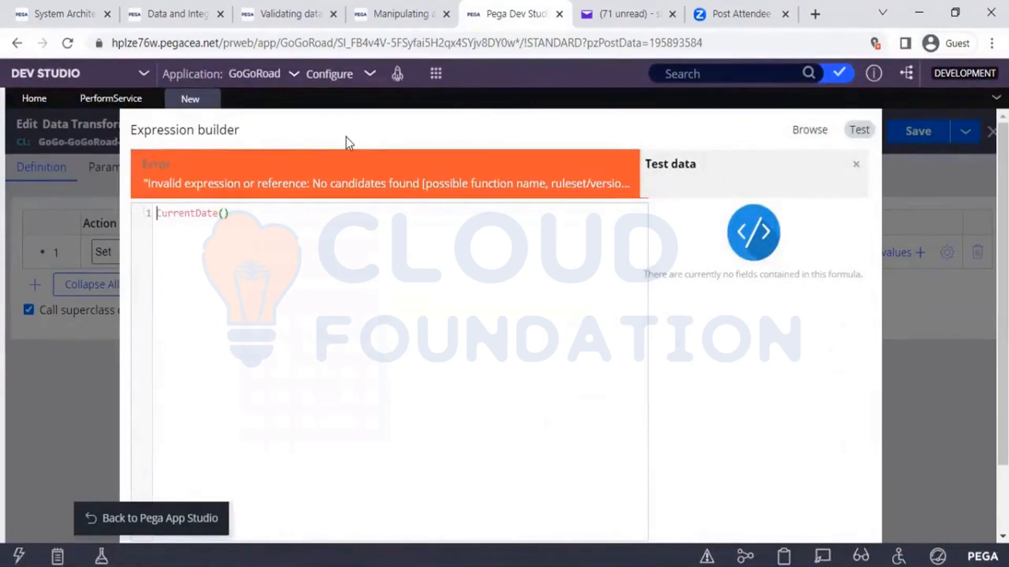
pyautogui.write('@')
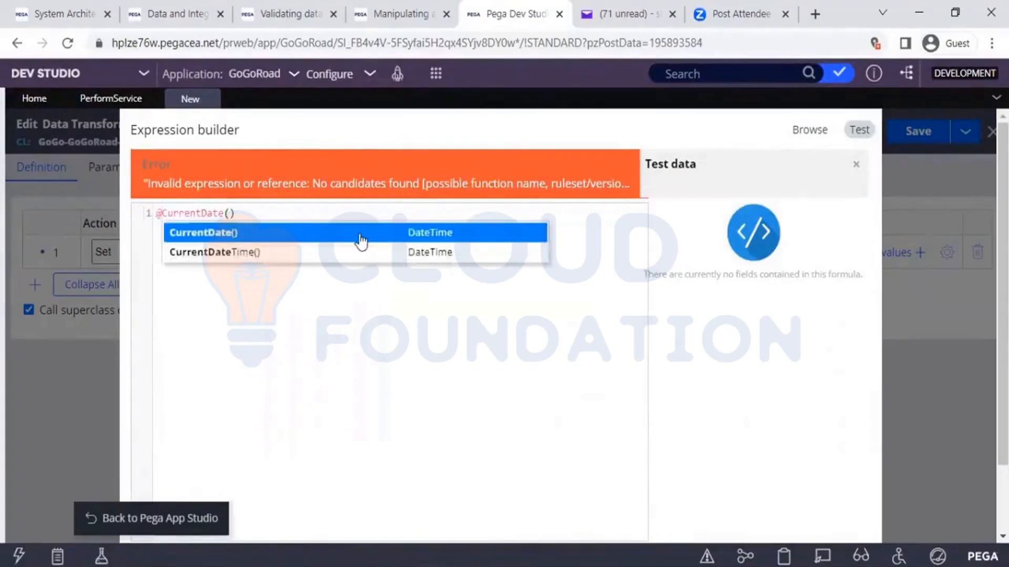
pyautogui.click(284, 240)
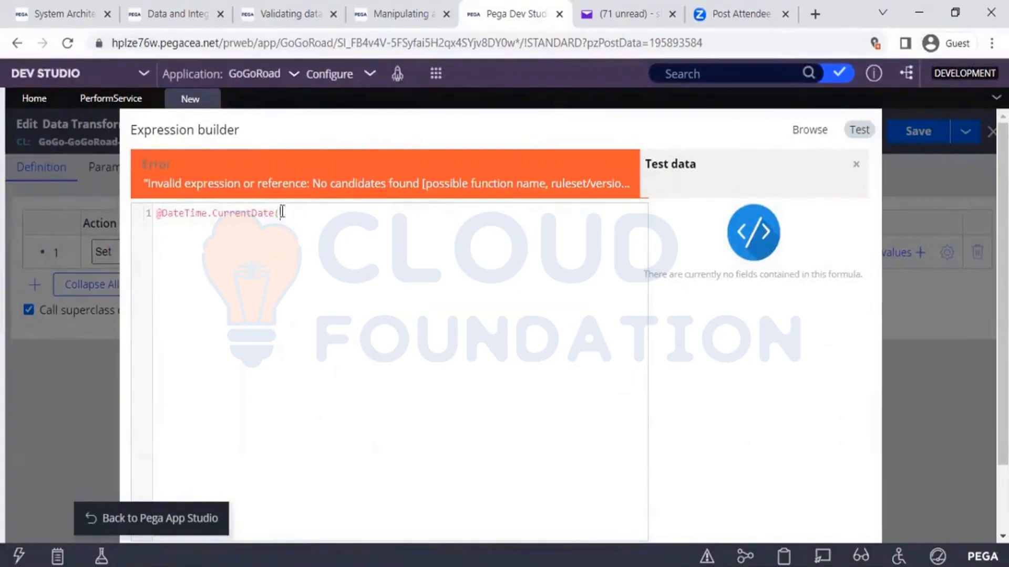
pyautogui.hotkey('ctrl', 'a')
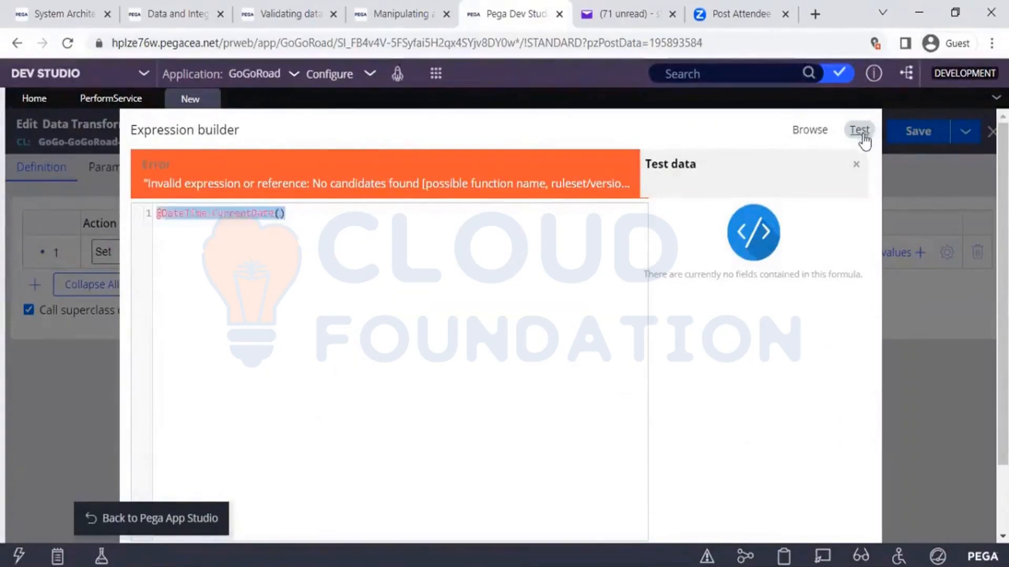
pyautogui.click(859, 132)
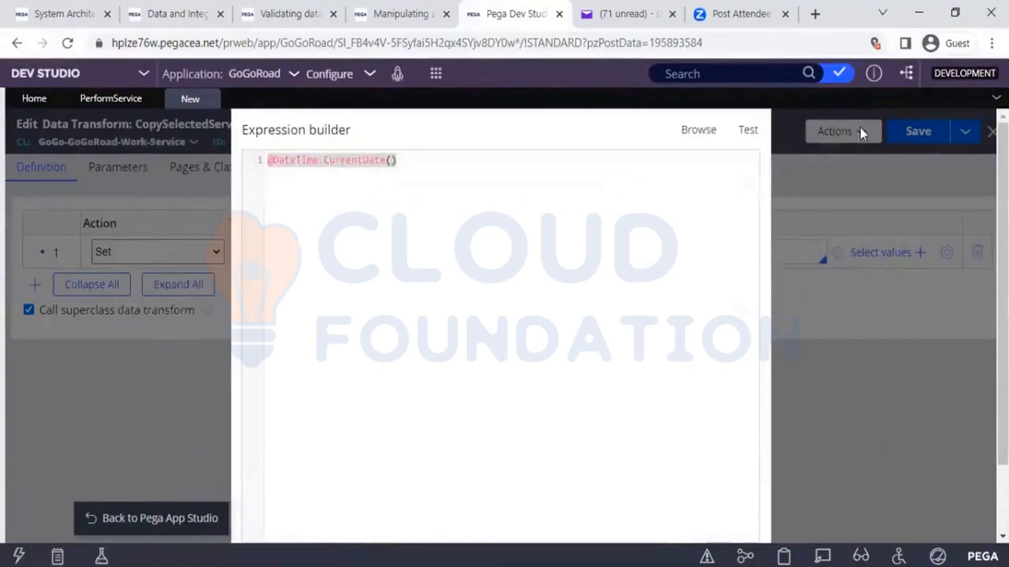
pyautogui.click(745, 132)
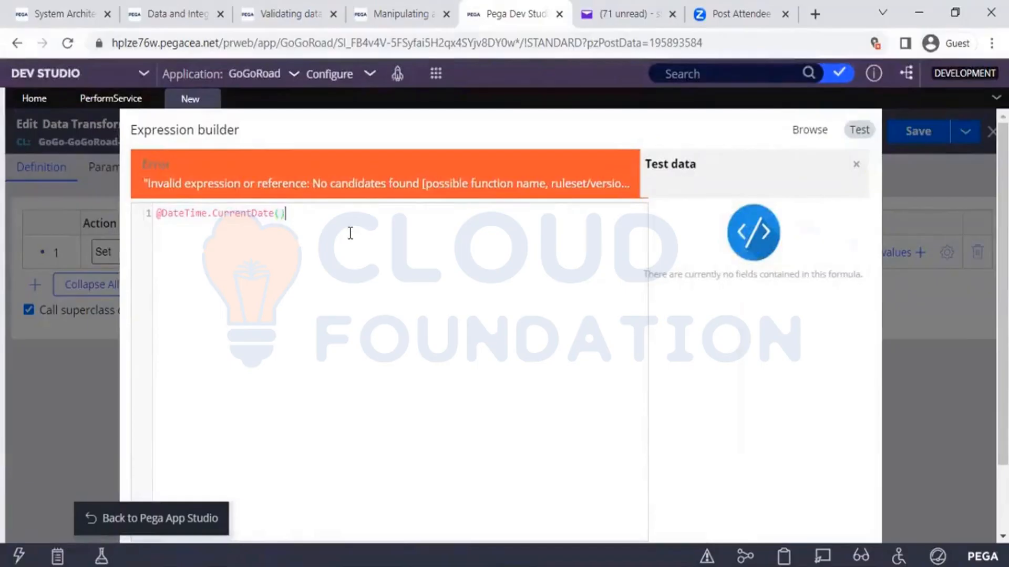
pyautogui.write('a')
pyautogui.hotkey('ctrl', 'a')
pyautogui.press('BackSpace')
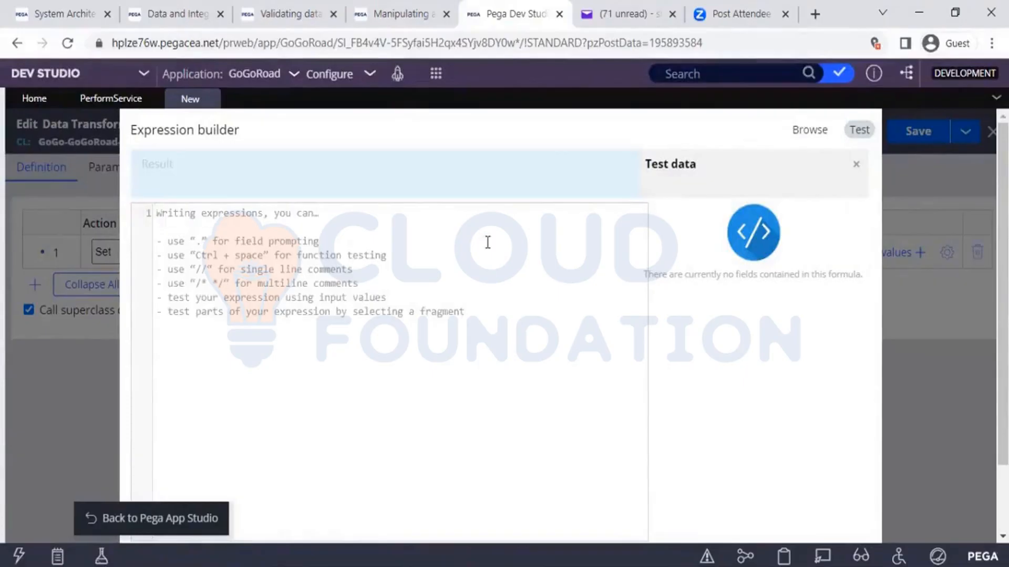
pyautogui.write('@')
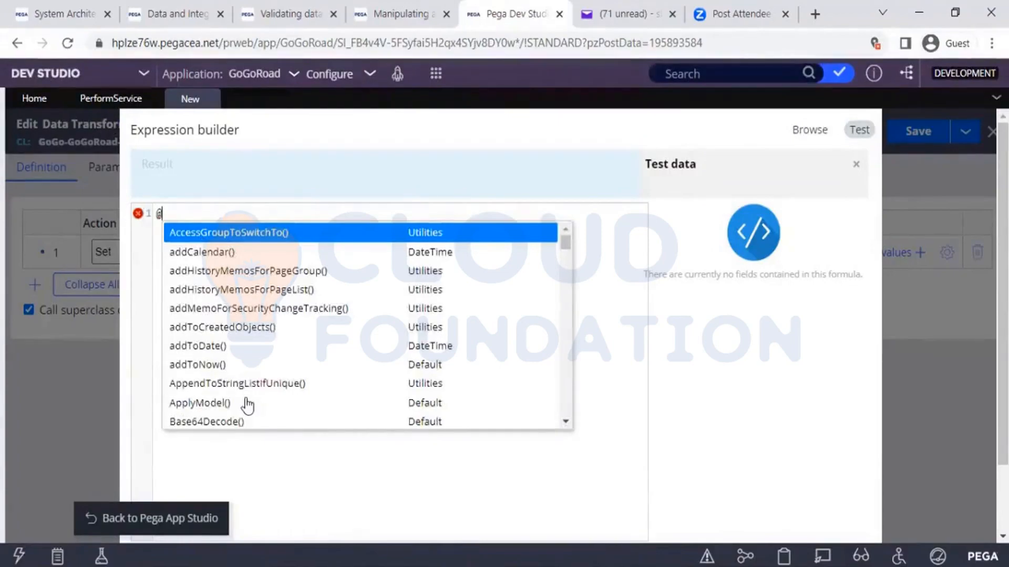
pyautogui.write('c')
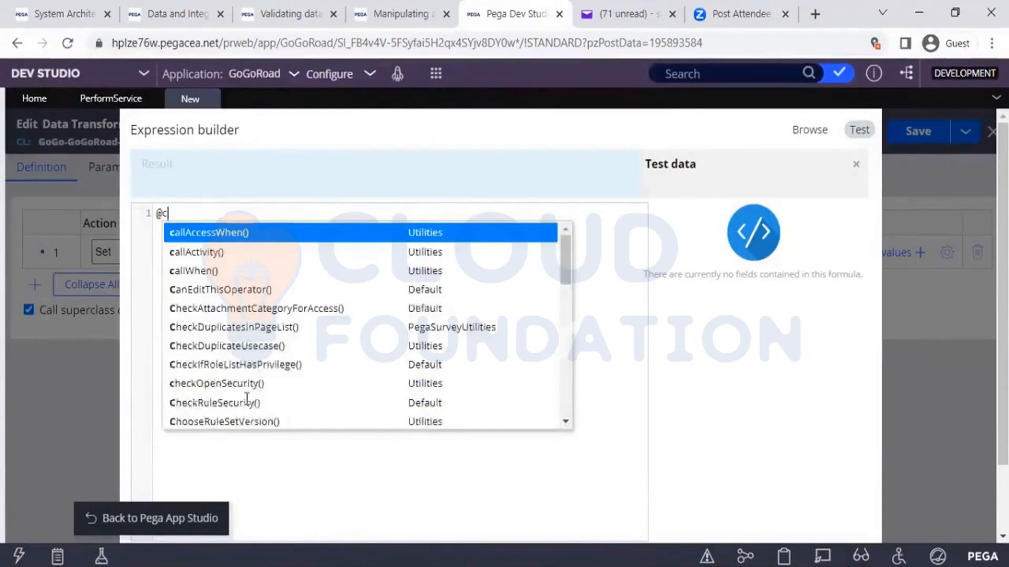
pyautogui.write('u')
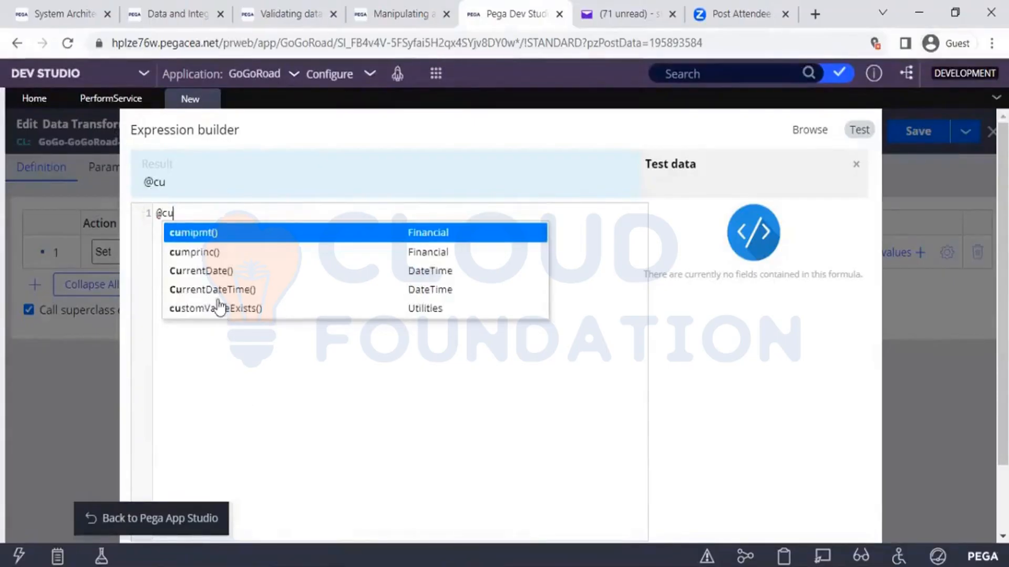
pyautogui.click(206, 271)
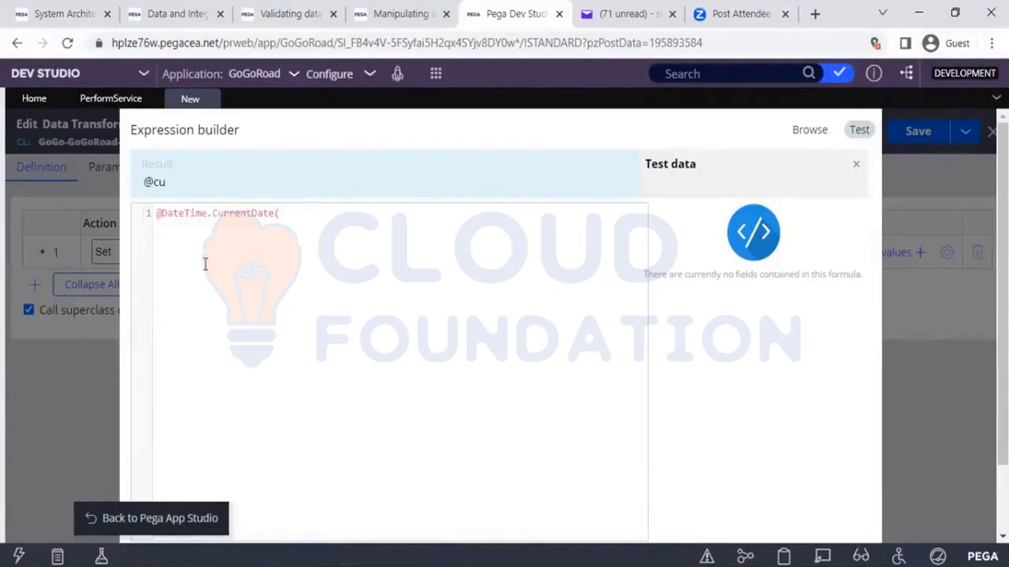
pyautogui.write(')')
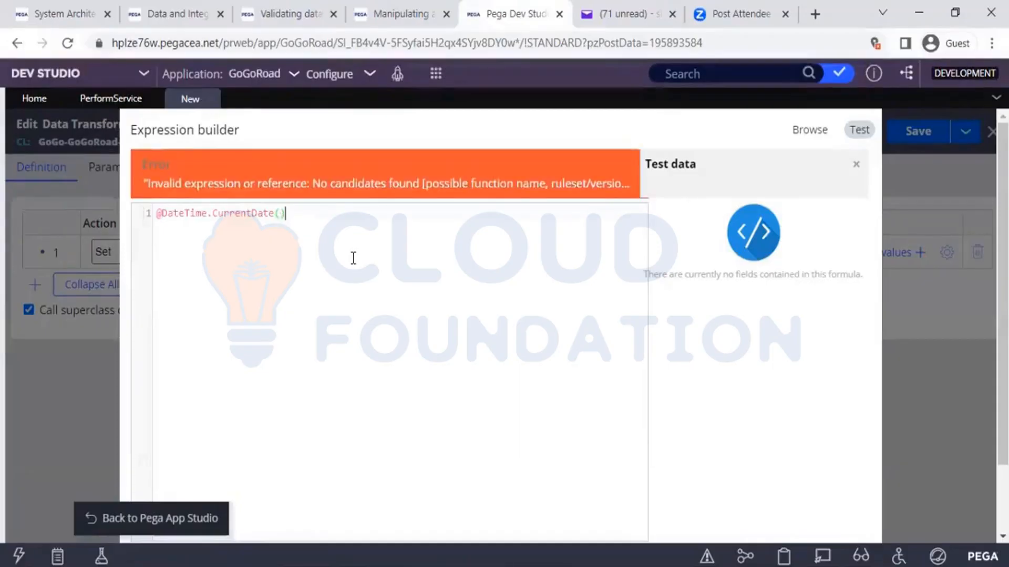
# Step: Browse the date functions and pass the .pxCreateDateTime property as the argument of CurrentDate in the expression
pyautogui.click(807, 132)
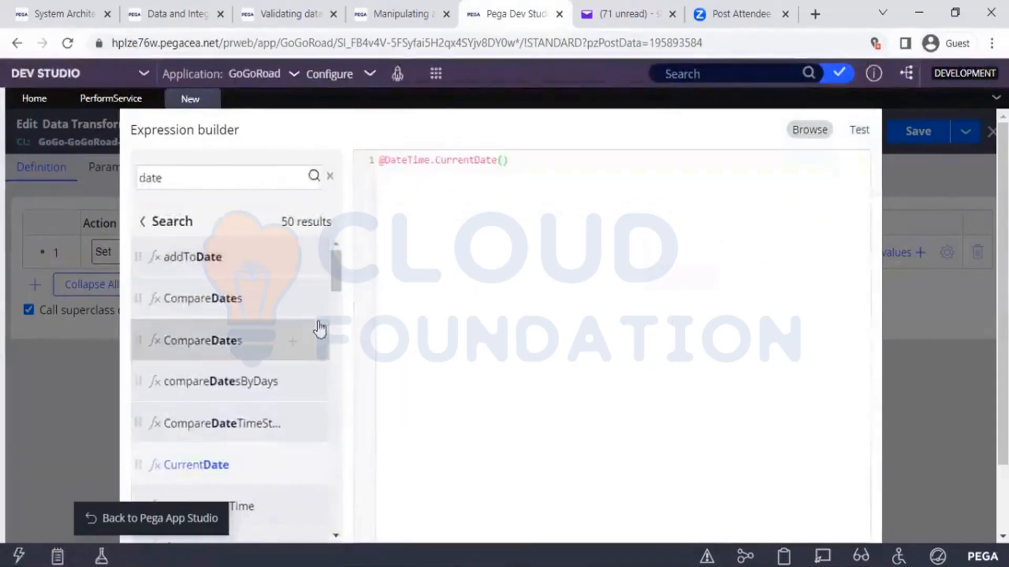
pyautogui.moveTo(336, 289); pyautogui.dragTo(324, 318)
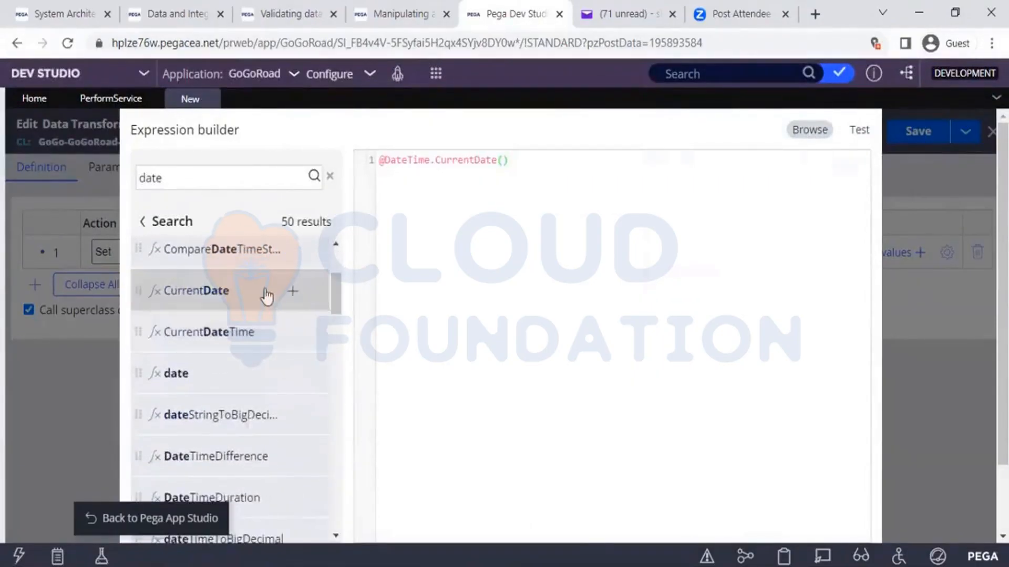
pyautogui.moveTo(266, 296)
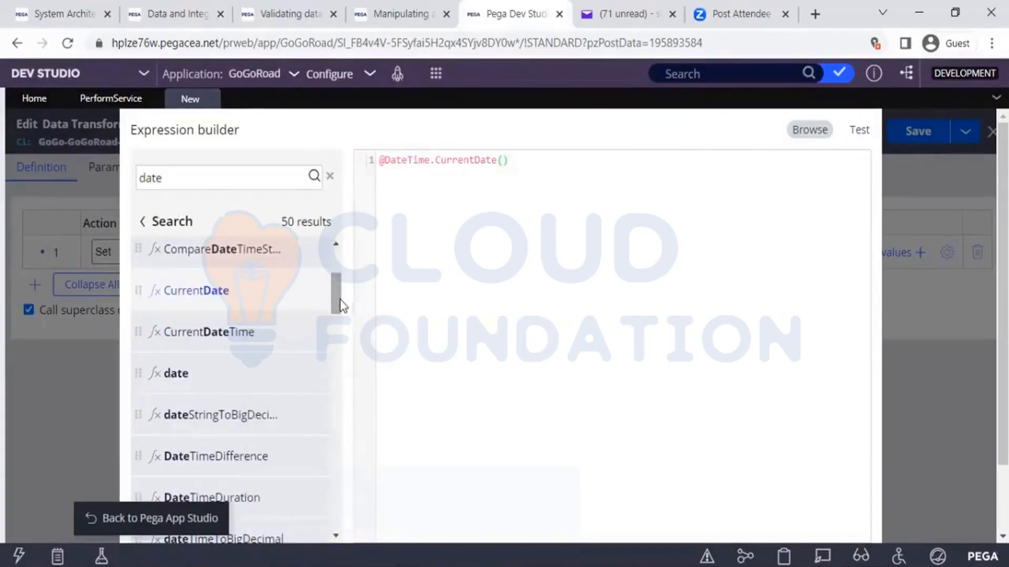
pyautogui.moveTo(339, 304); pyautogui.dragTo(286, 277)
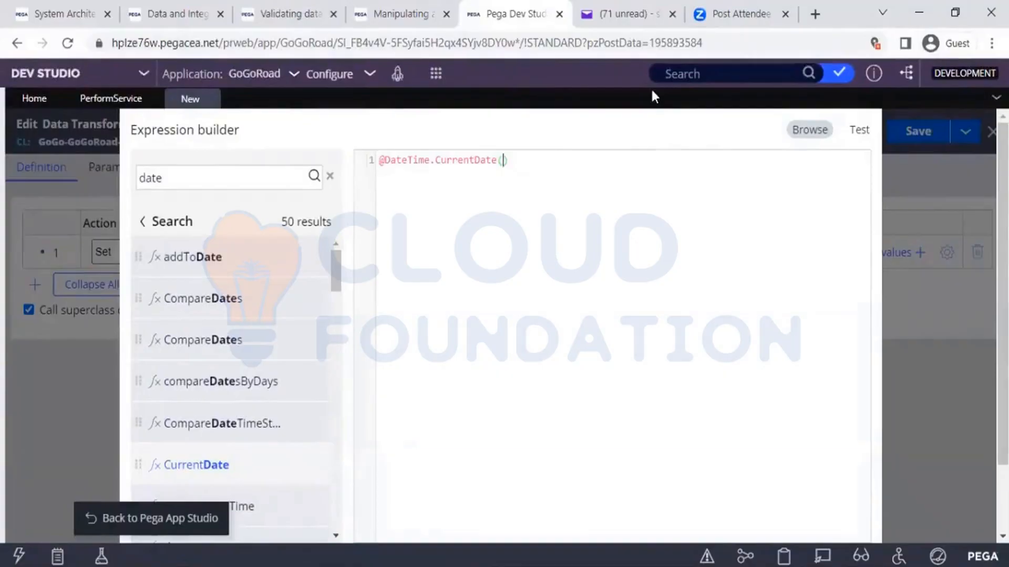
pyautogui.write('.')
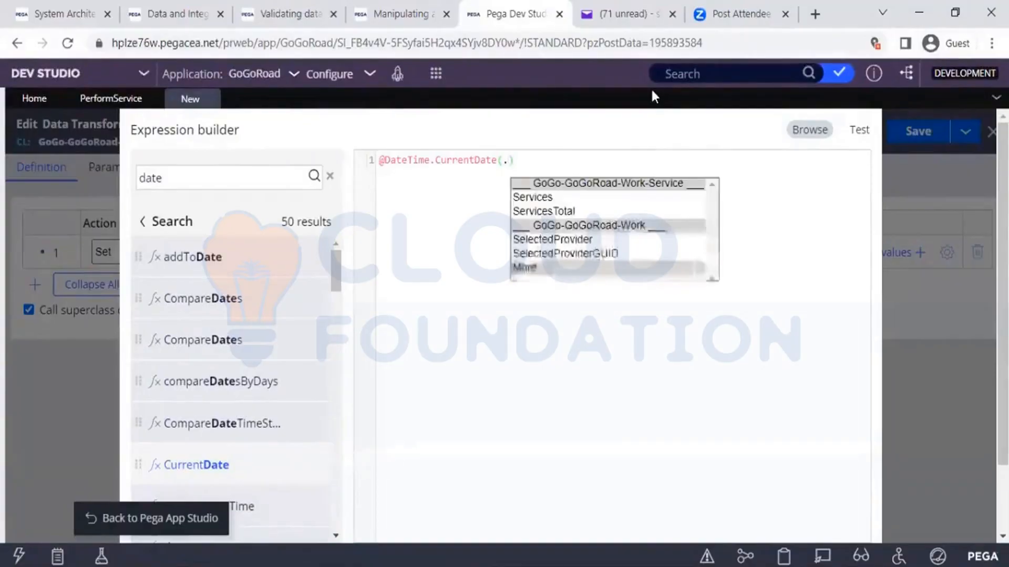
pyautogui.write('pxc')
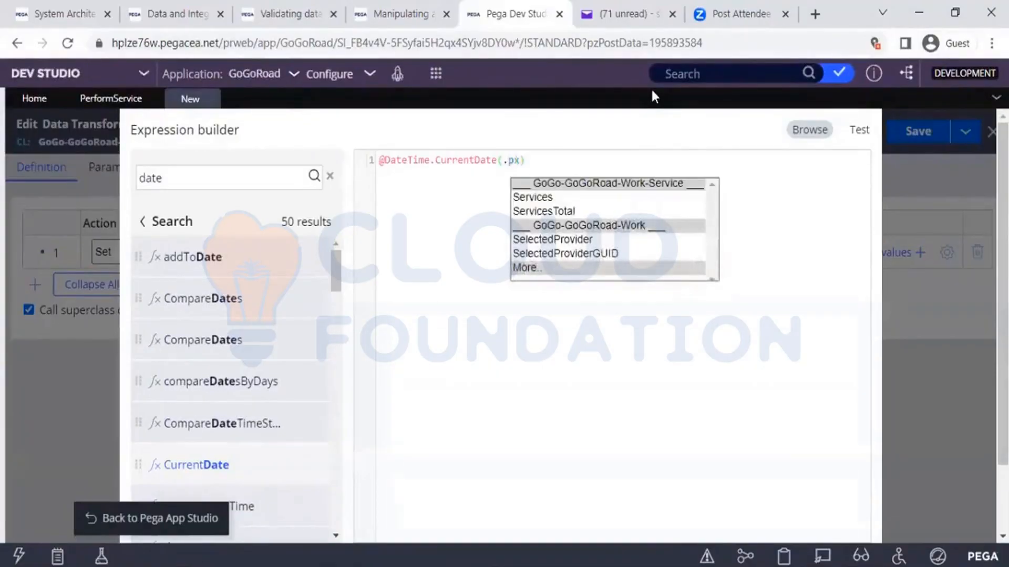
pyautogui.click(532, 271)
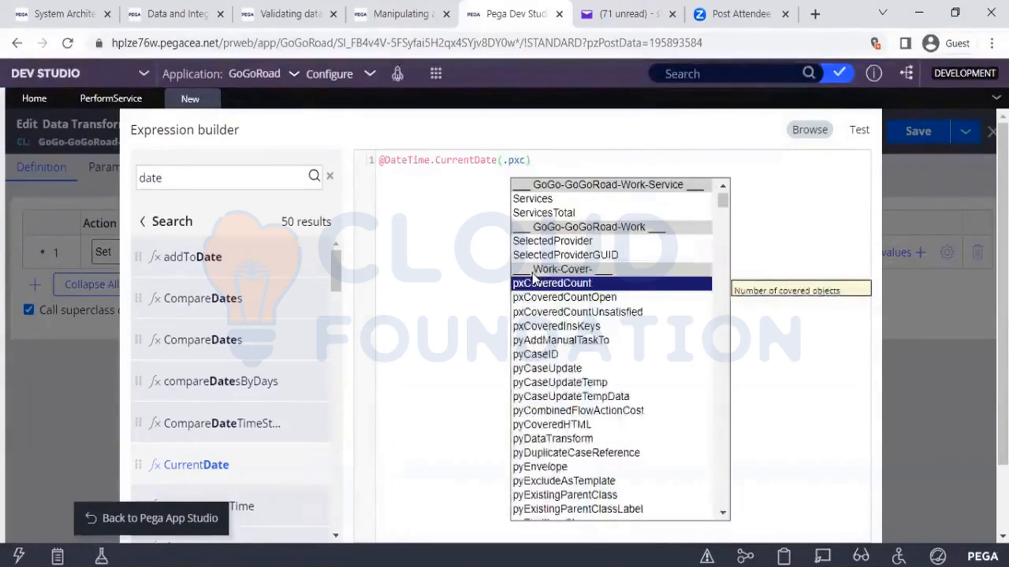
pyautogui.write('re')
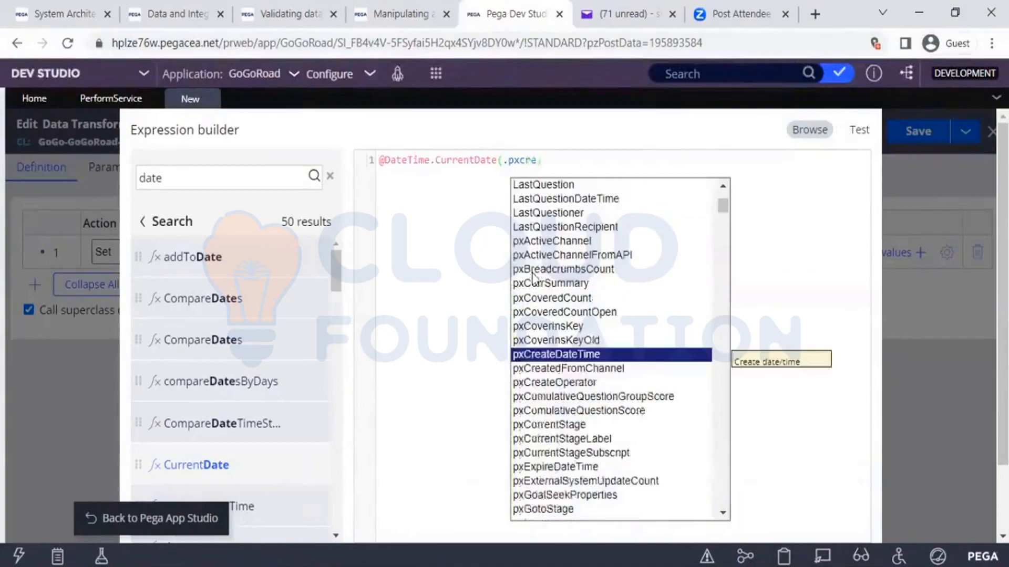
pyautogui.click(549, 357)
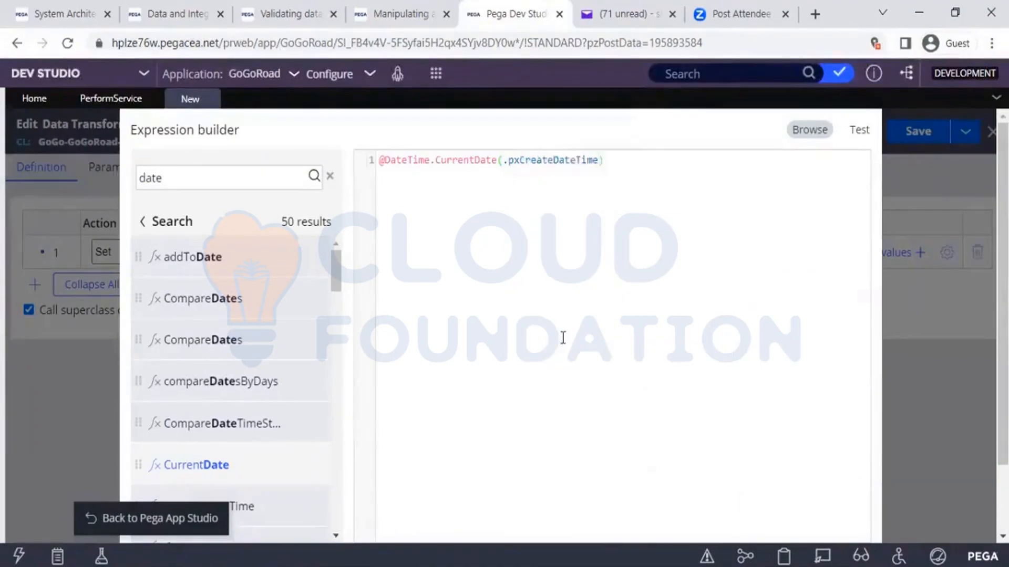
# Step: Test the expression with pxCreateDateTime set to 05/04/2023 23:29 in the test data
pyautogui.click(859, 131)
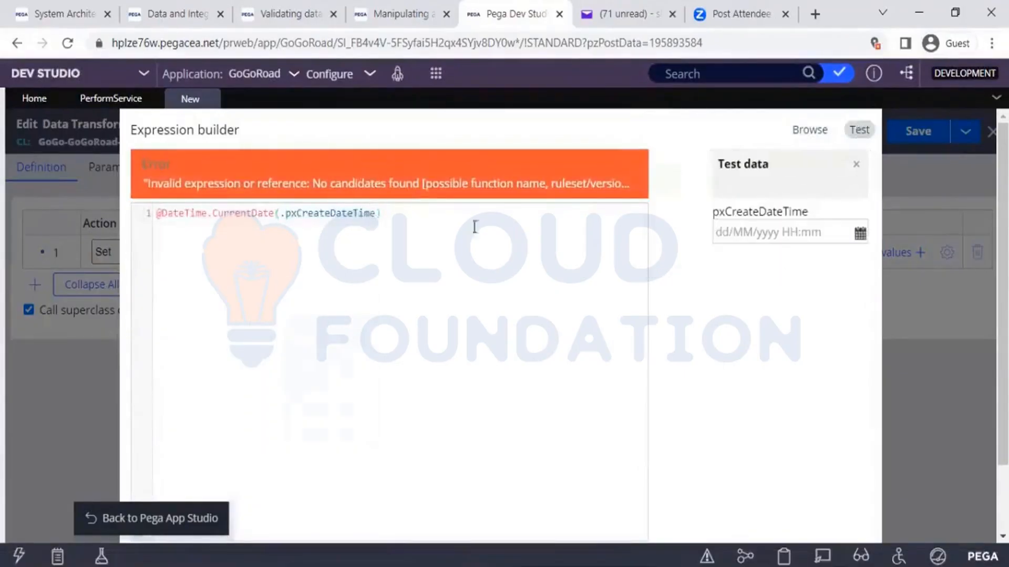
pyautogui.click(860, 234)
pyautogui.click(793, 339)
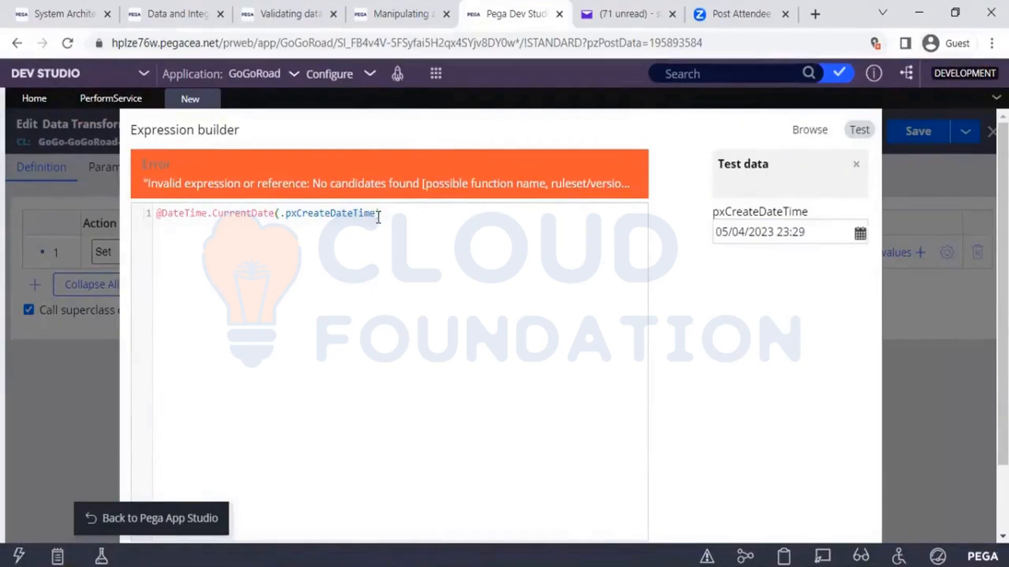
pyautogui.press('BackSpace')
pyautogui.press('BackSpace')
pyautogui.press('BackSpace')
pyautogui.press('BackSpace')
pyautogui.press('BackSpace')
pyautogui.press('BackSpace')
pyautogui.press('BackSpace')
pyautogui.press('BackSpace')
pyautogui.press('BackSpace')
pyautogui.press('BackSpace')
pyautogui.press('BackSpace')
pyautogui.press('BackSpace')
pyautogui.press('BackSpace')
pyautogui.press('BackSpace')
pyautogui.press('BackSpace')
pyautogui.press('BackSpace')
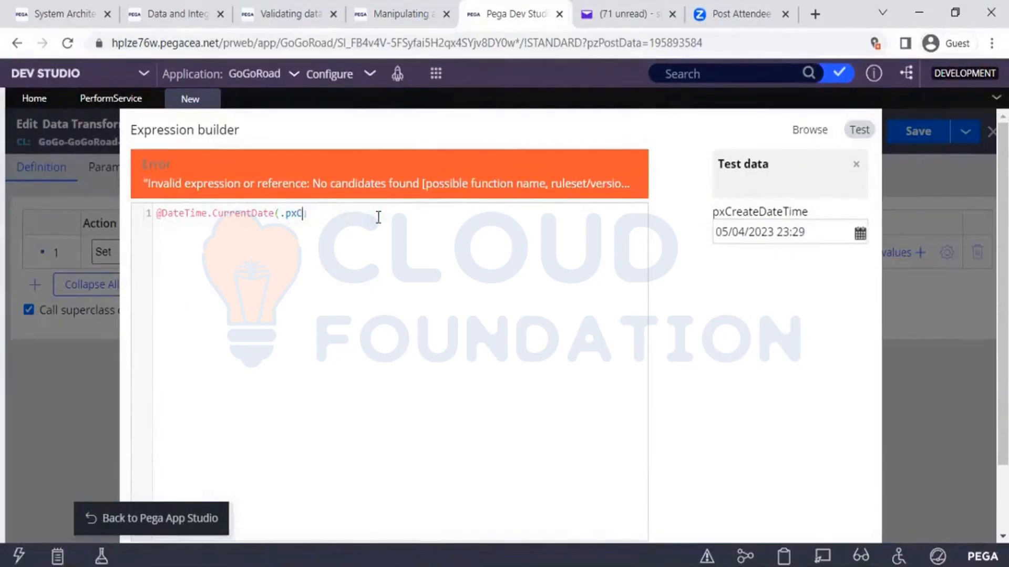
pyautogui.press('BackSpace')
pyautogui.write('@')
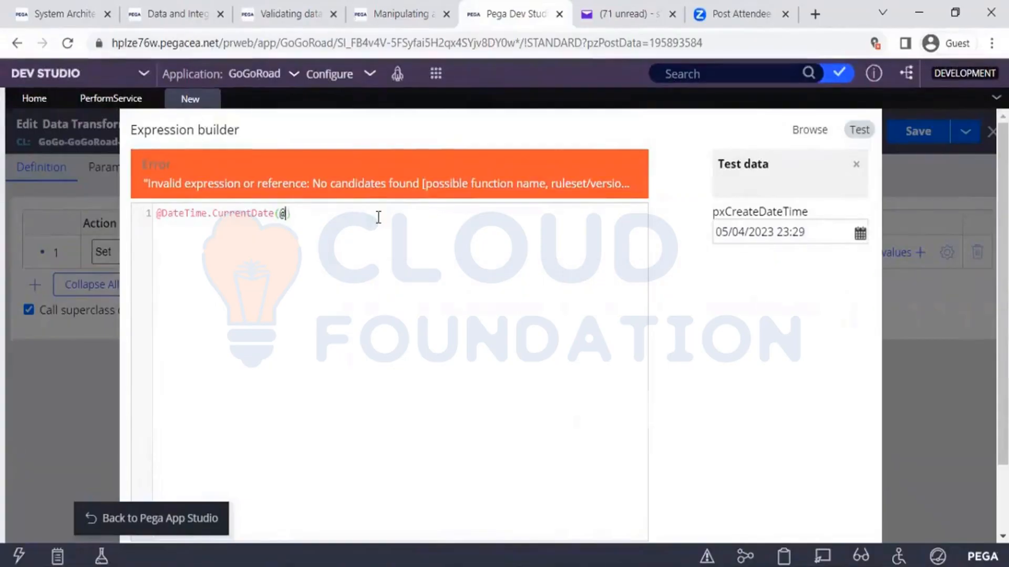
pyautogui.write('c')
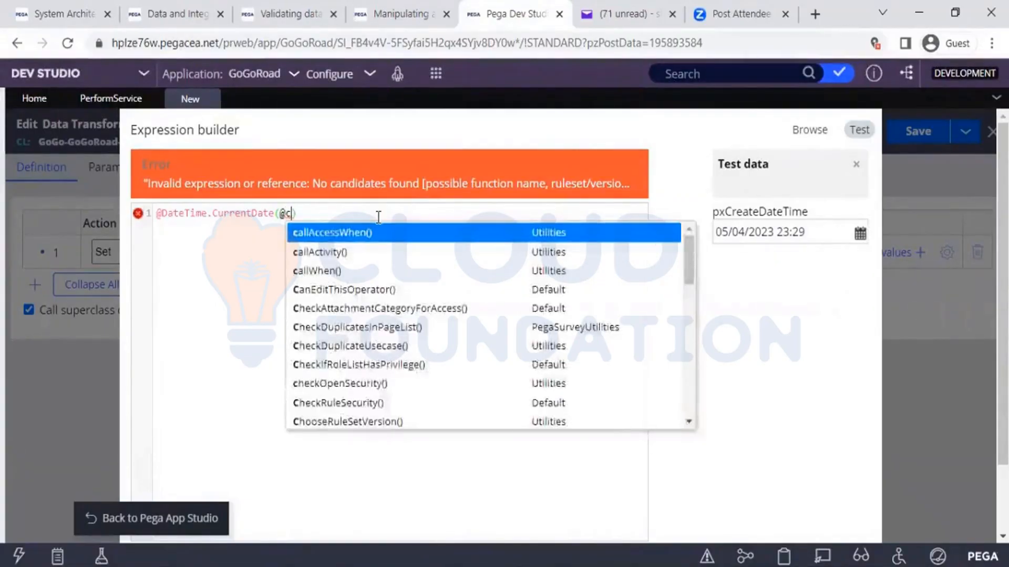
pyautogui.write('urre')
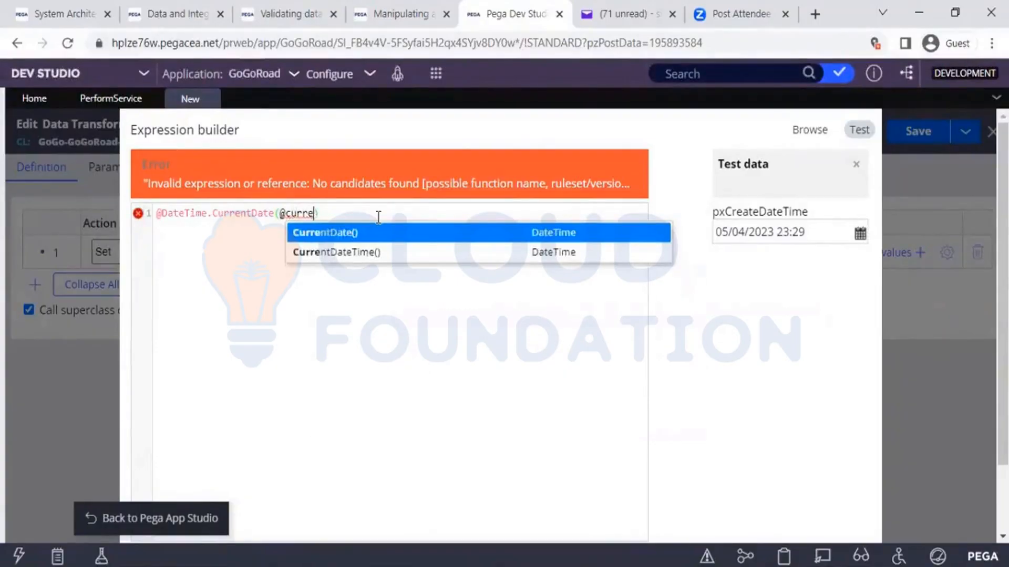
pyautogui.write('ntti')
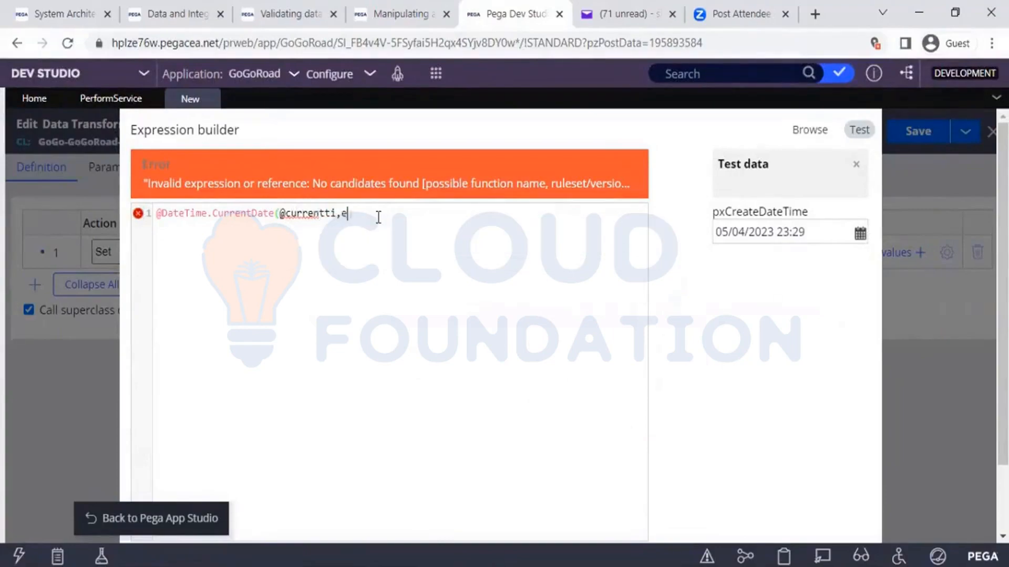
pyautogui.write('me')
pyautogui.write('stamp')
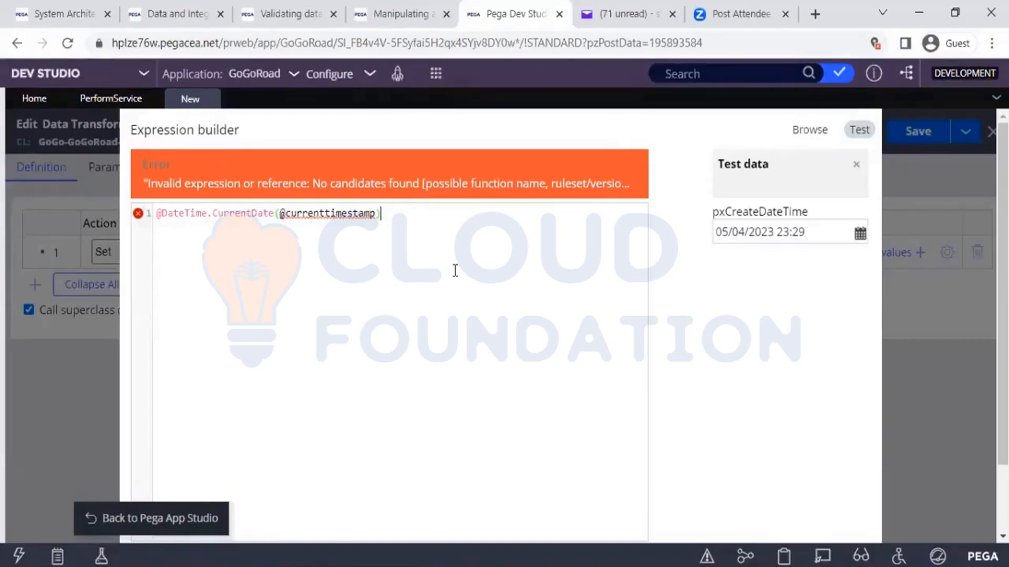
pyautogui.hotkey('ctrl', 'a')
pyautogui.press('BackSpace')
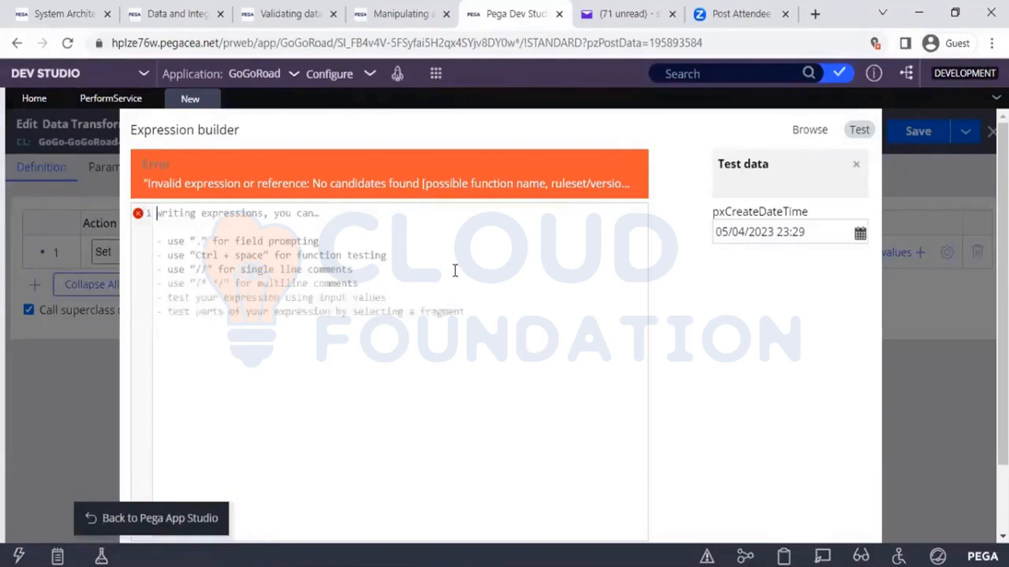
pyautogui.write('@')
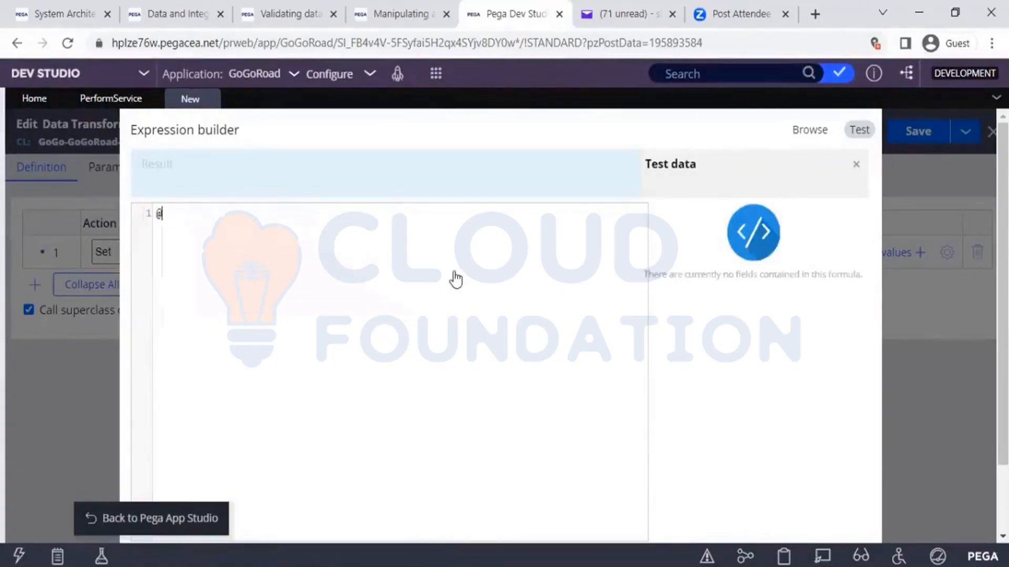
pyautogui.write('get')
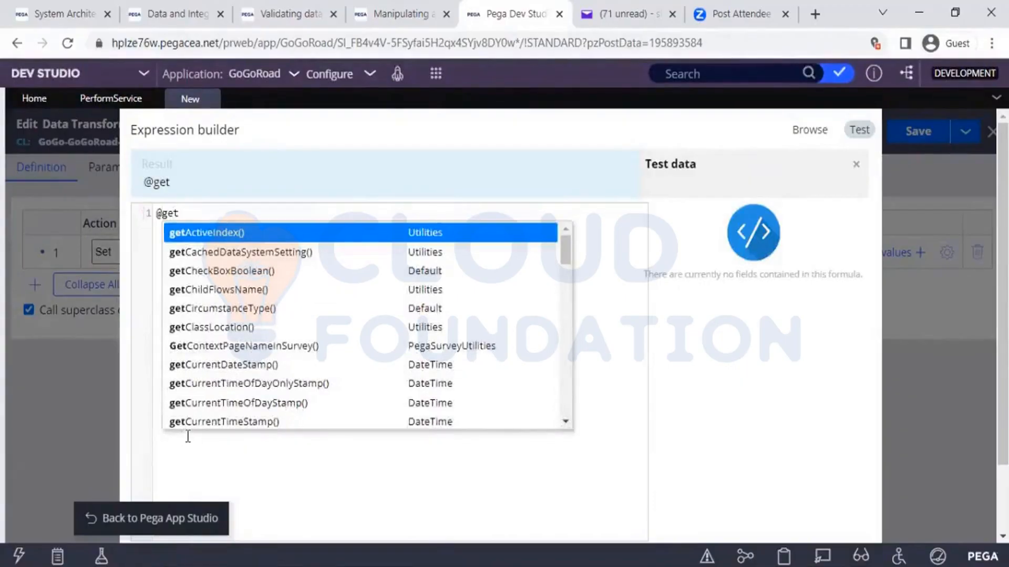
pyautogui.click(219, 367)
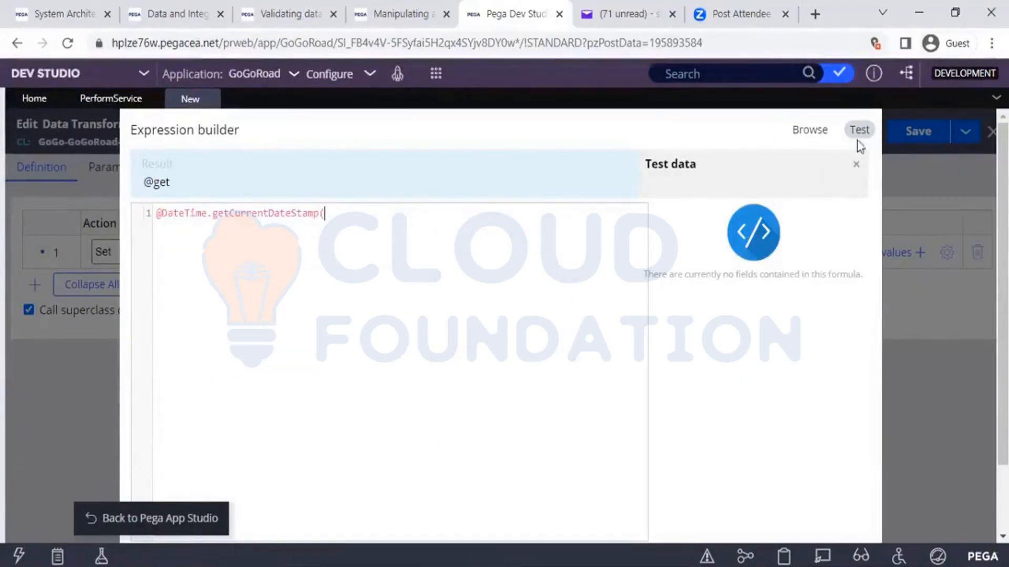
pyautogui.write(')')
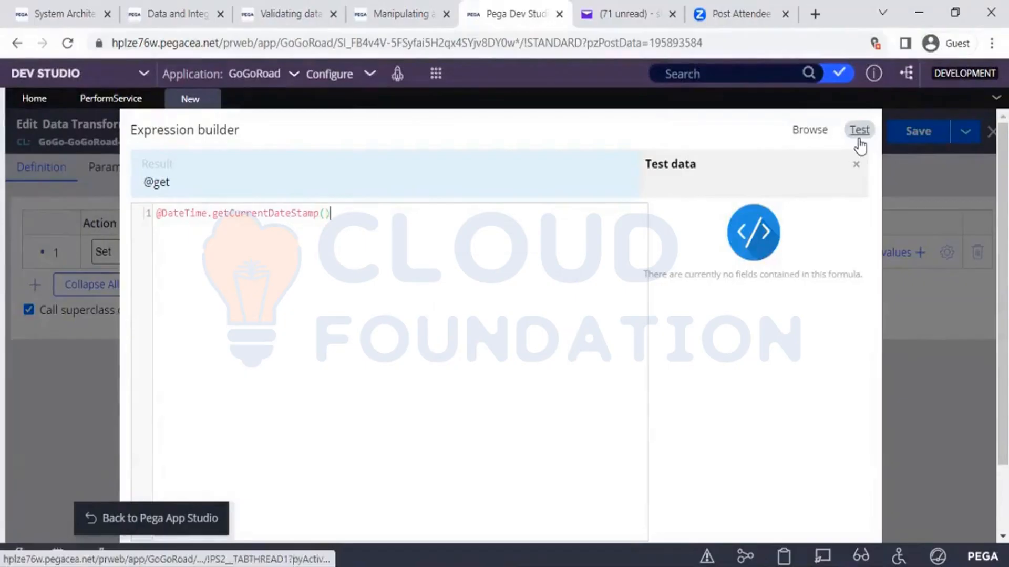
pyautogui.click(855, 137)
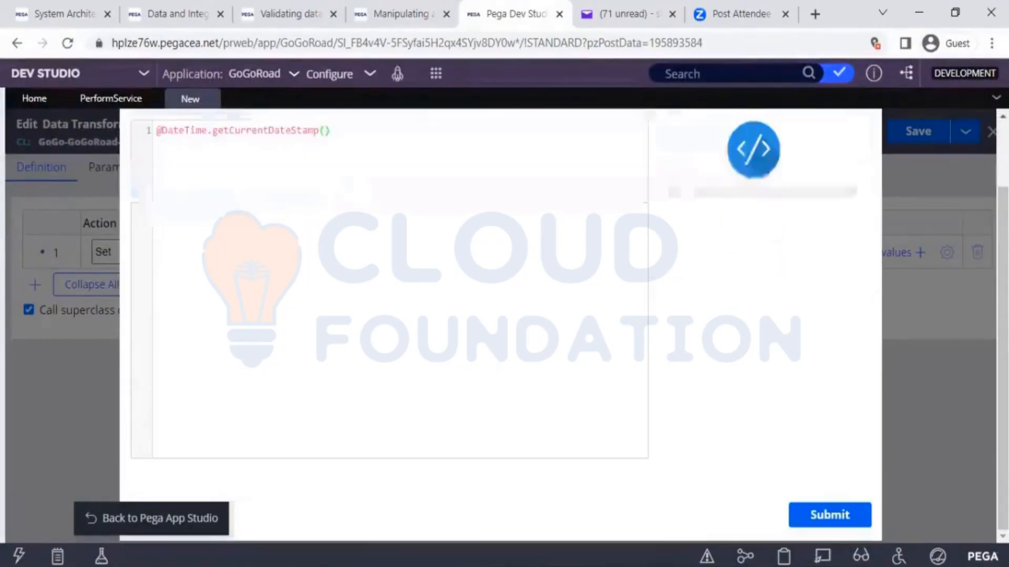
pyautogui.click(830, 522)
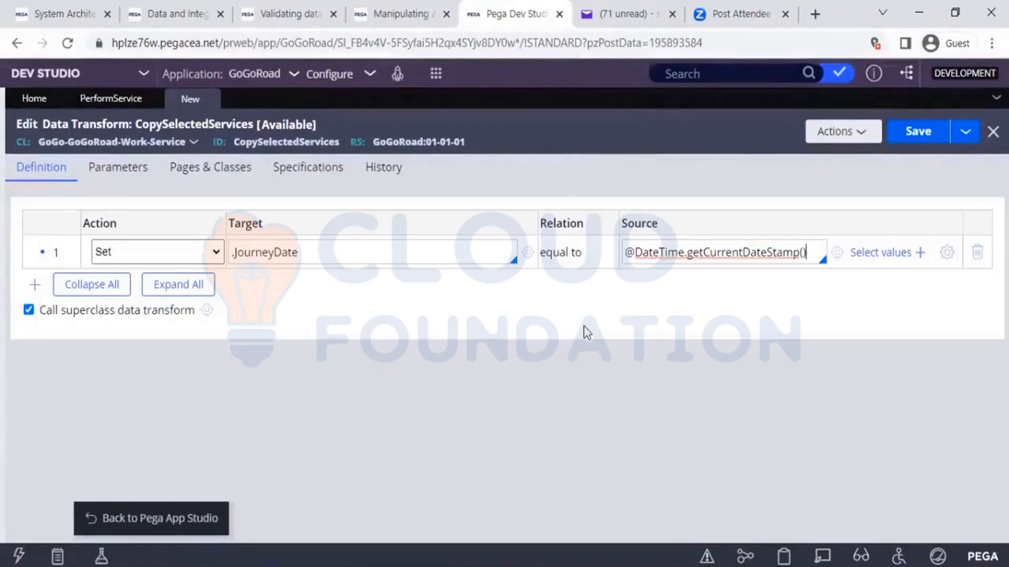
# Step: Switch to App Studio and reopen the PerformService process from there in Dev Studio
pyautogui.click(136, 525)
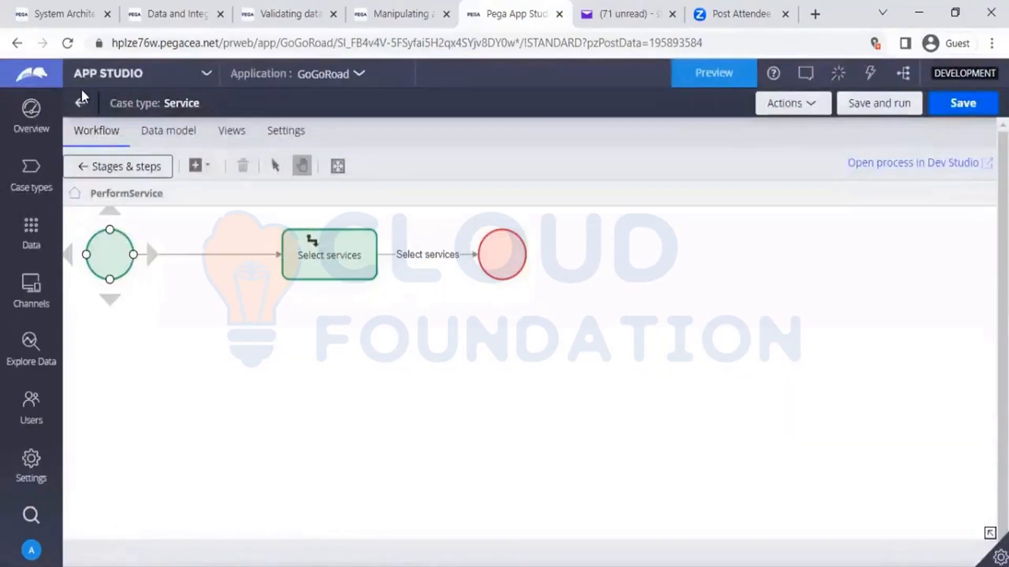
pyautogui.click(82, 104)
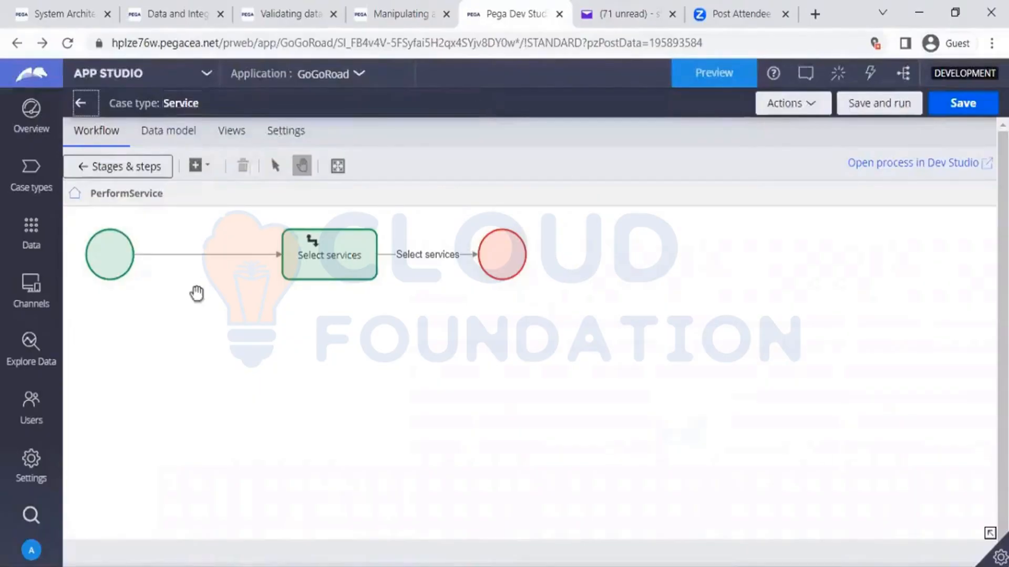
pyautogui.click(201, 127)
pyautogui.click(876, 173)
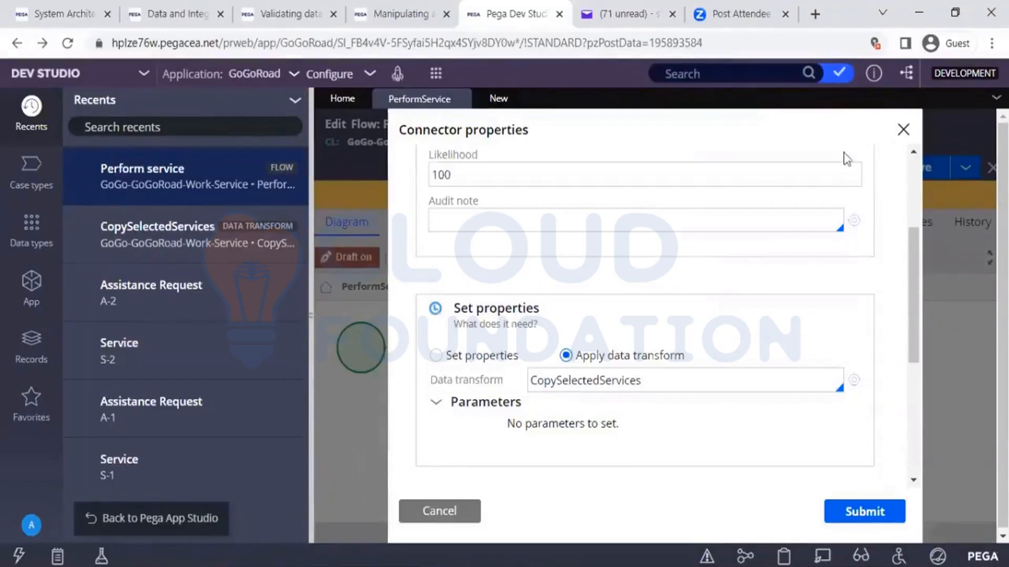
# Step: Create and open the CopySelectedServices data transform again from the Select services connector's properties in the PerformService flow
pyautogui.click(493, 99)
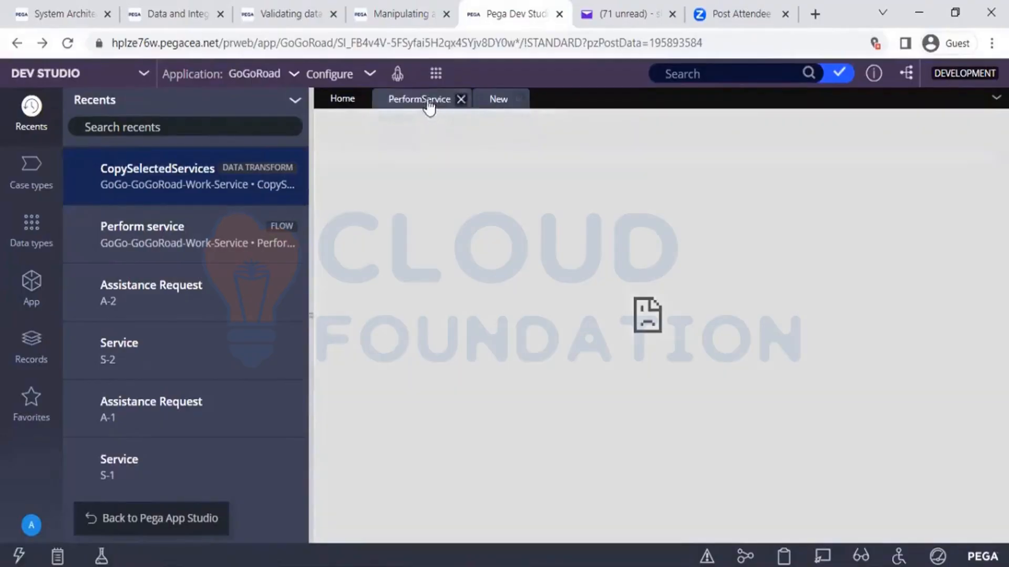
pyautogui.click(430, 105)
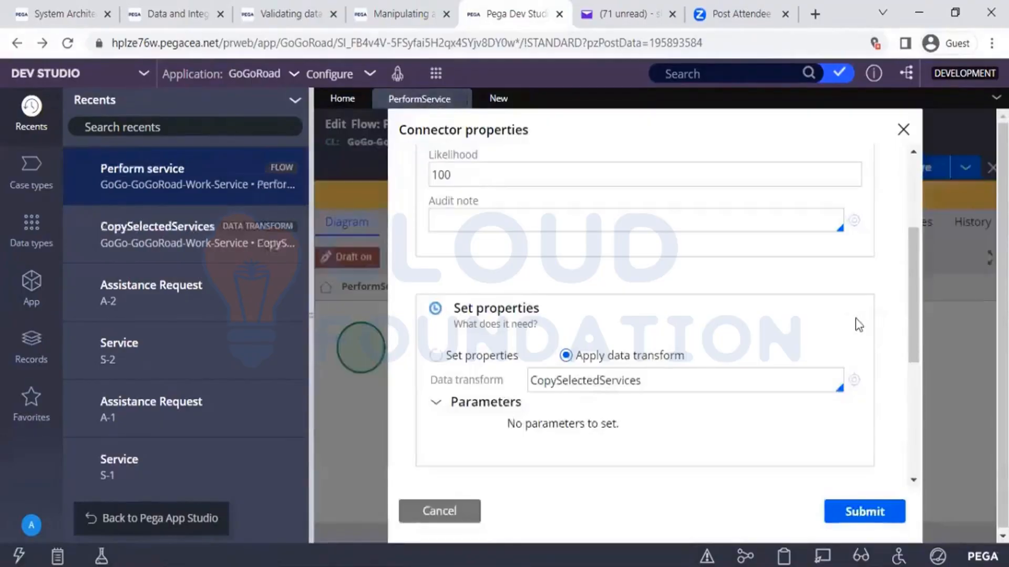
pyautogui.click(852, 382)
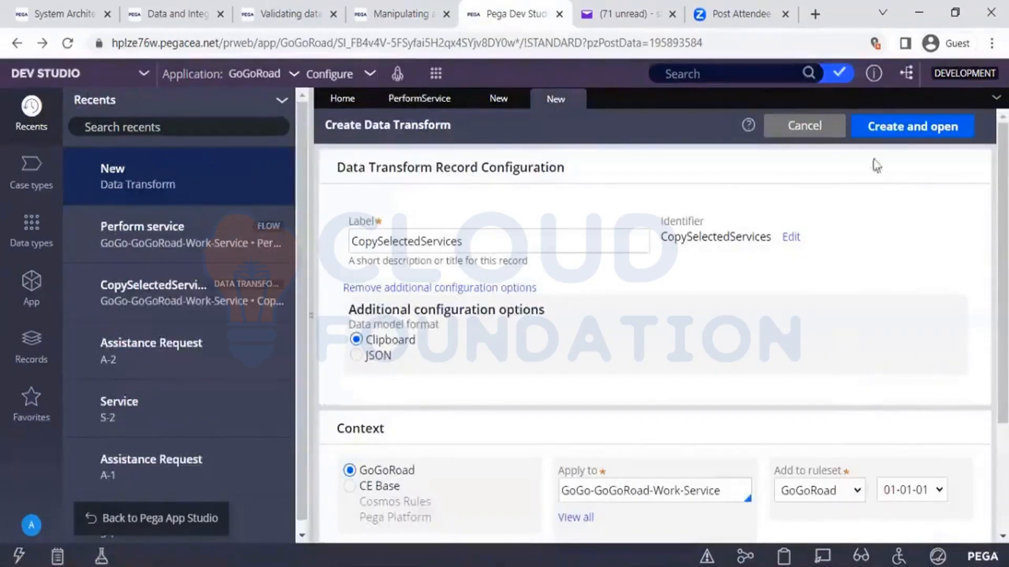
pyautogui.click(864, 138)
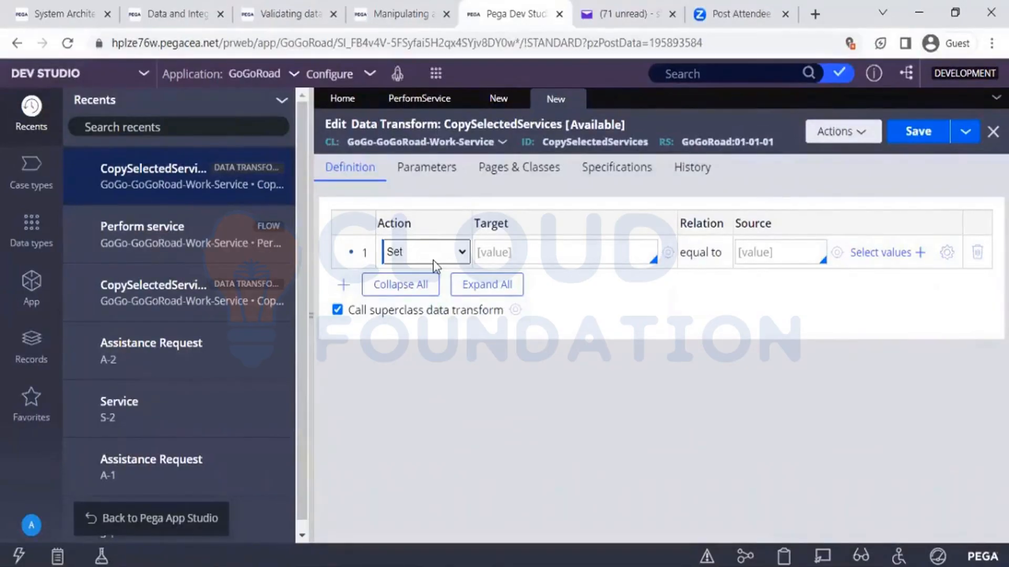
# Step: Set the first row's action to For Each Page In with .Services as the target page list
pyautogui.click(433, 261)
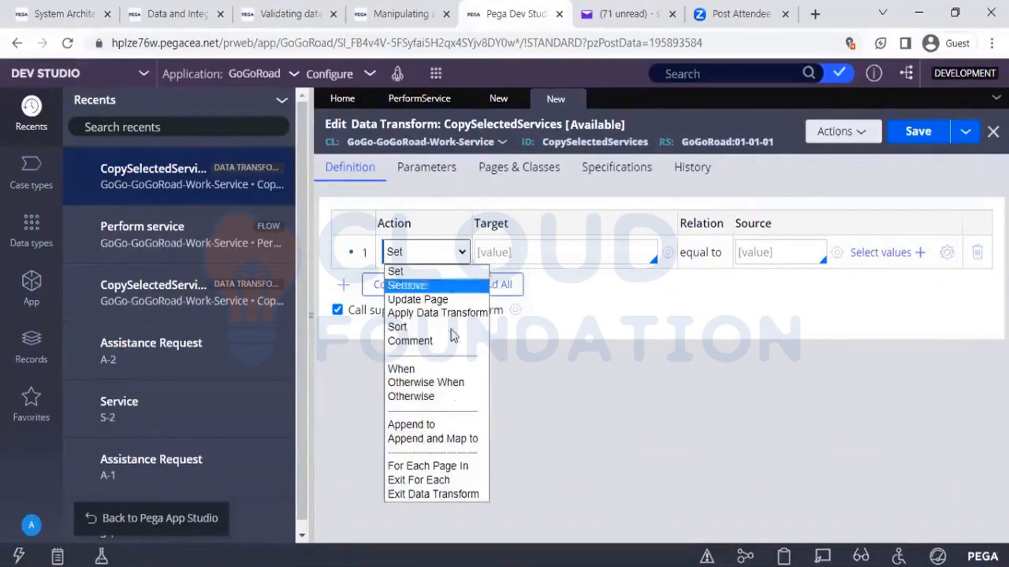
pyautogui.click(440, 467)
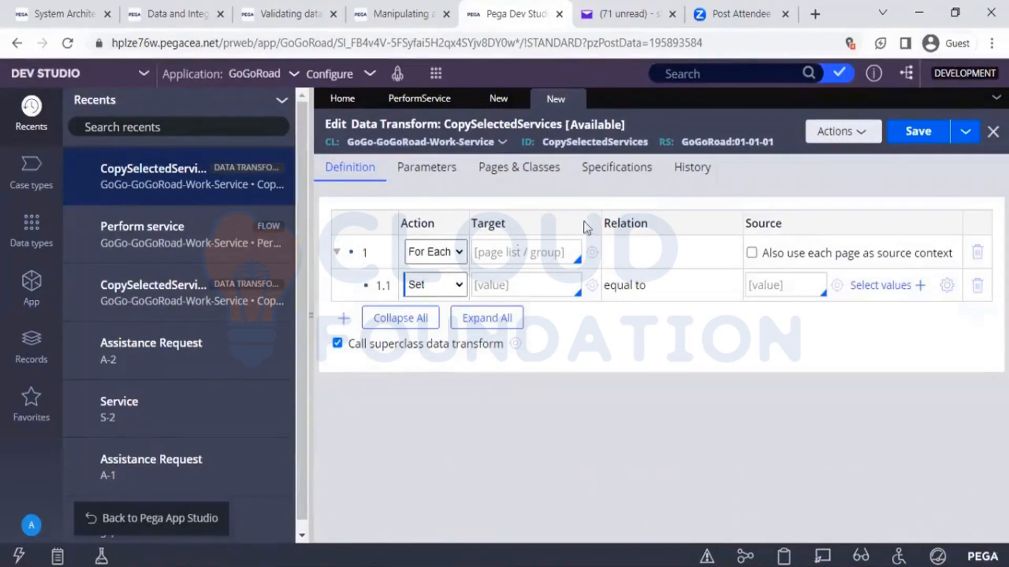
pyautogui.click(501, 257)
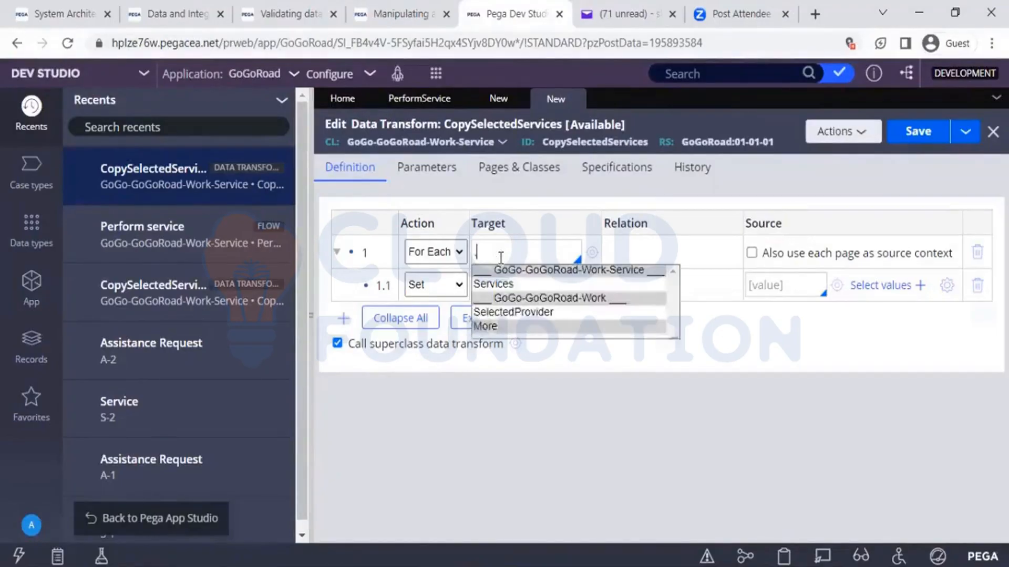
pyautogui.click(489, 286)
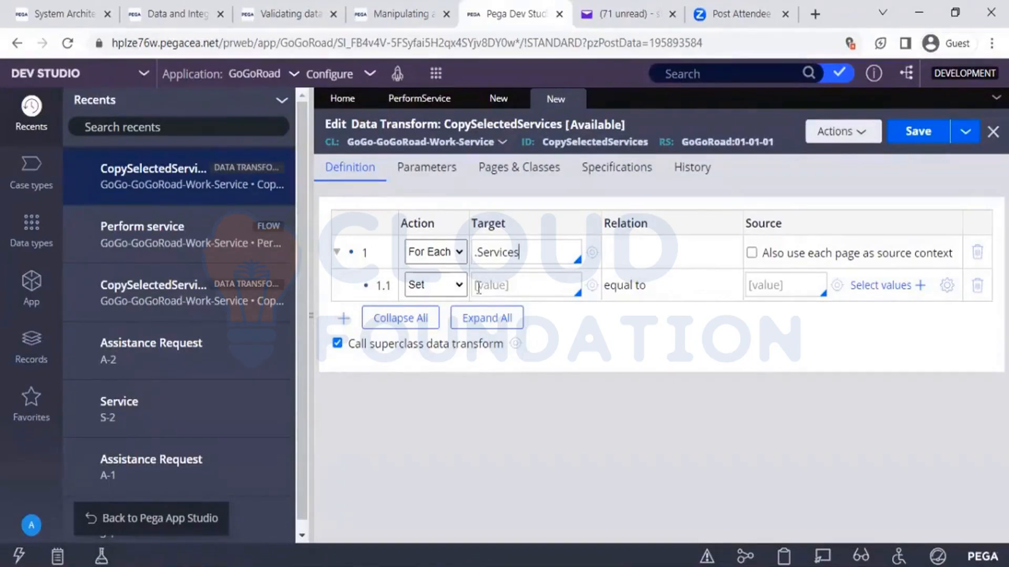
# Step: Make the row nested under the .Services loop a When condition of .Quantity>0
pyautogui.click(434, 287)
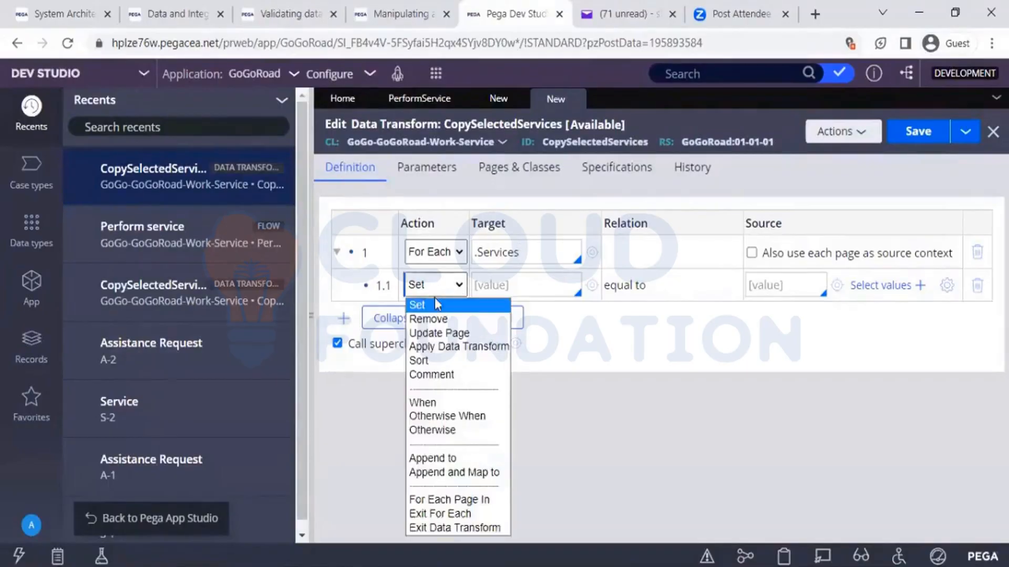
pyautogui.click(438, 404)
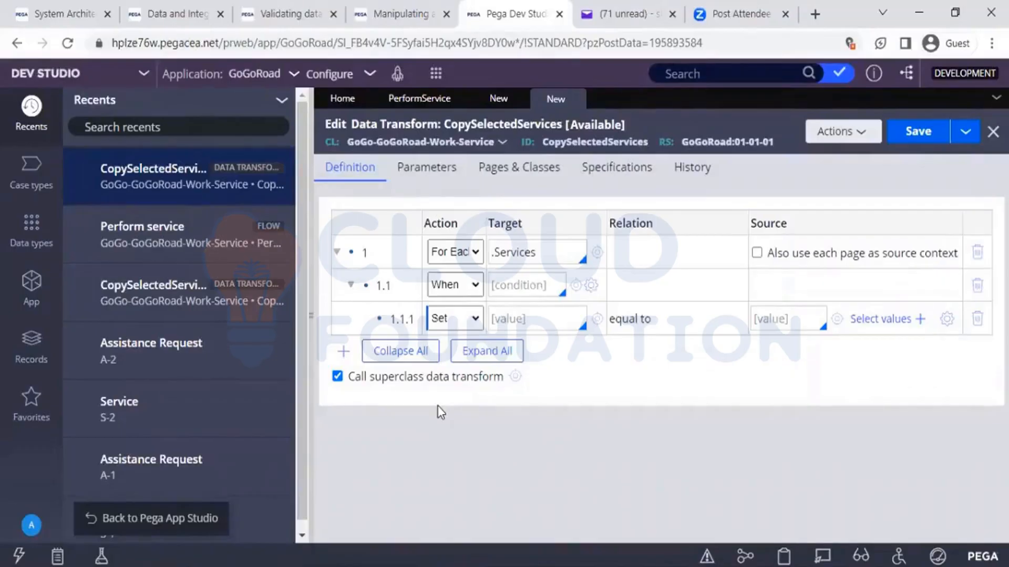
pyautogui.click(501, 291)
pyautogui.write('.')
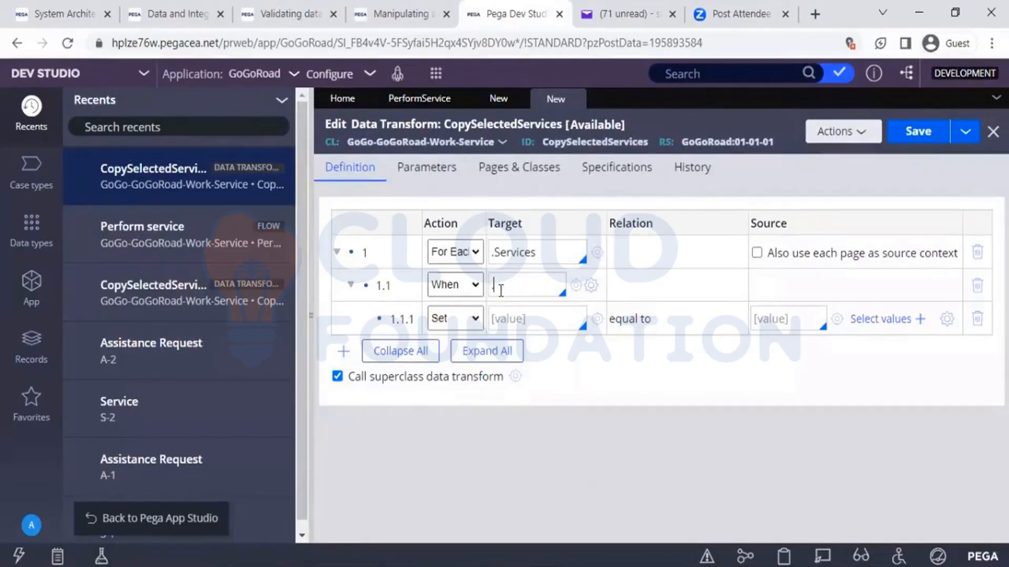
pyautogui.write('G')
pyautogui.write('uantity')
pyautogui.write('>0')
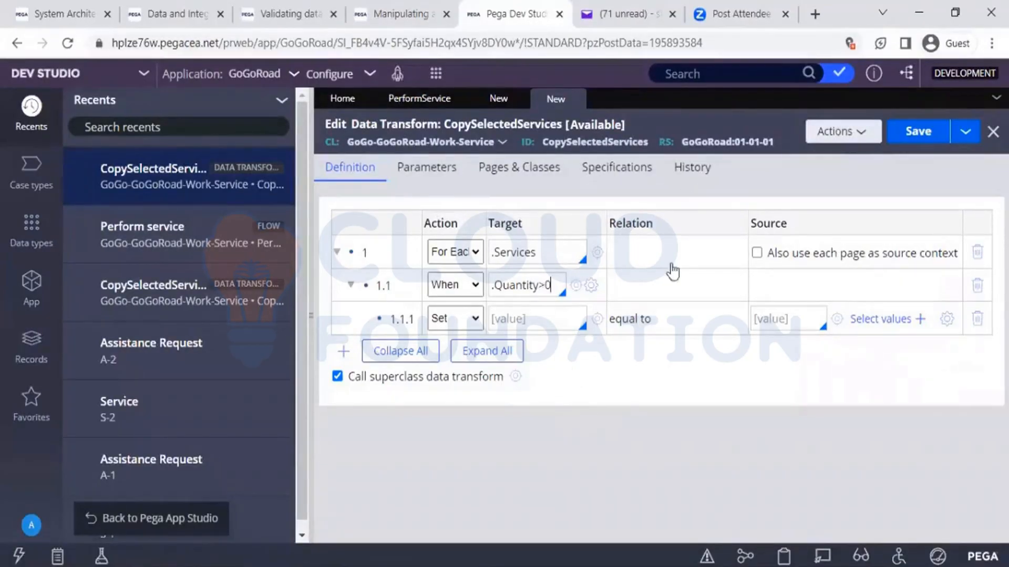
# Step: Examine the full list of page lists suggested for the loop's .Services target
pyautogui.click(547, 259)
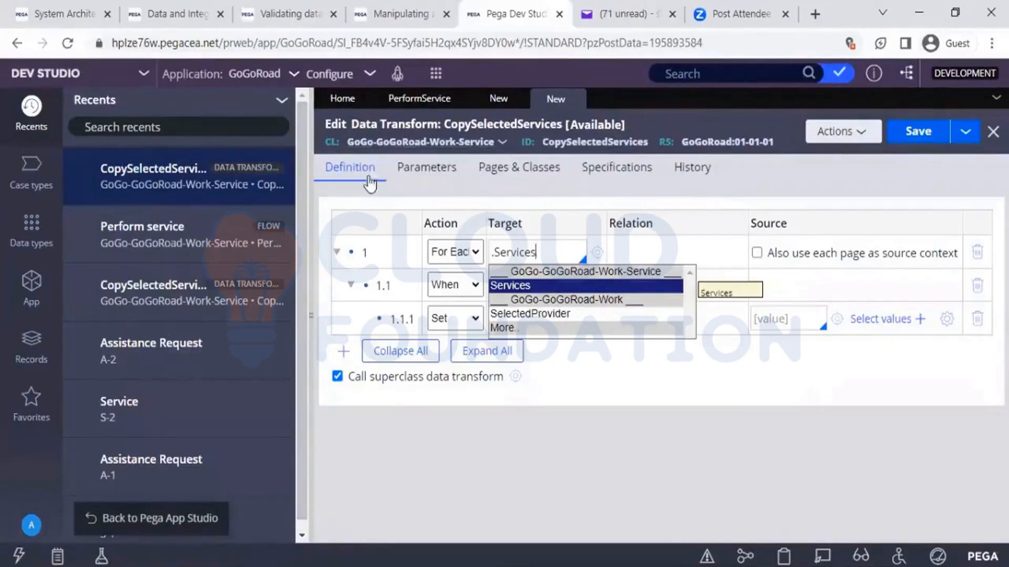
pyautogui.click(494, 327)
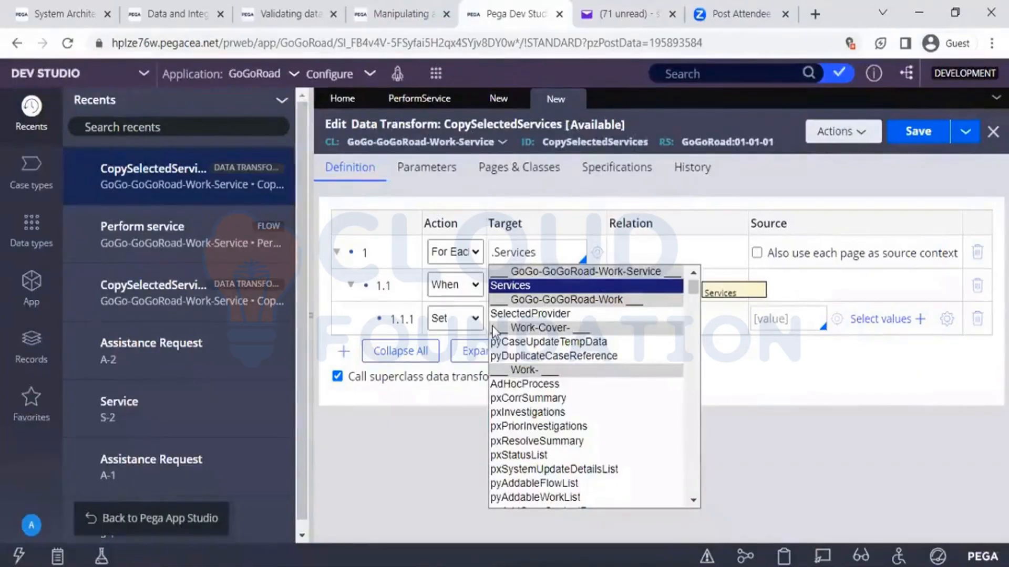
pyautogui.click(753, 363)
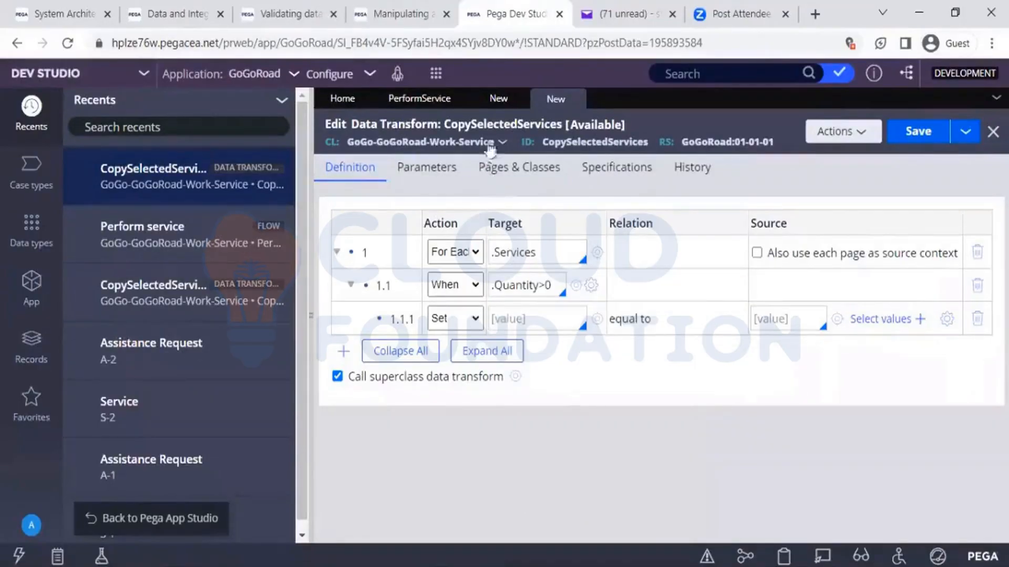
pyautogui.click(555, 256)
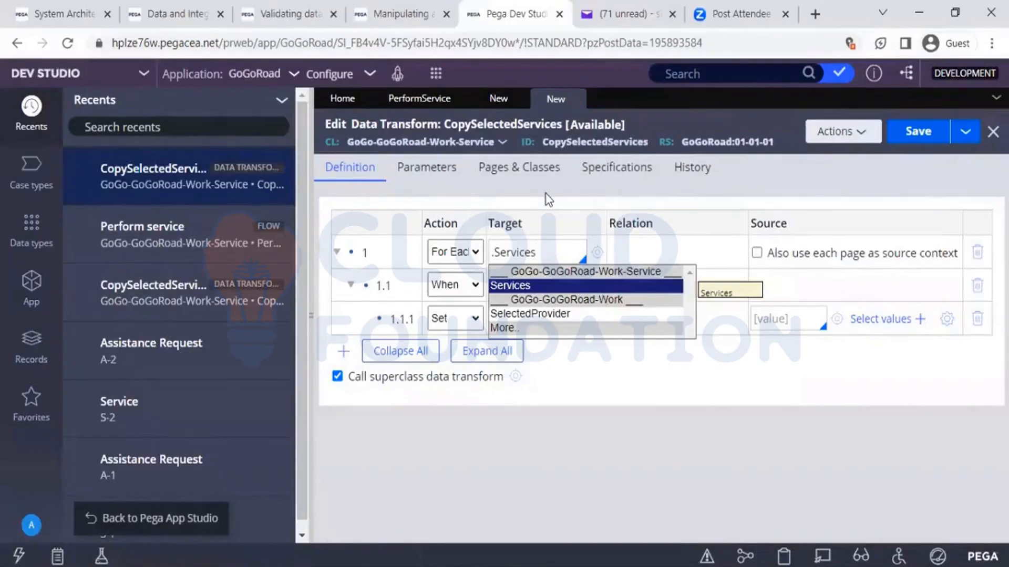
pyautogui.click(522, 284)
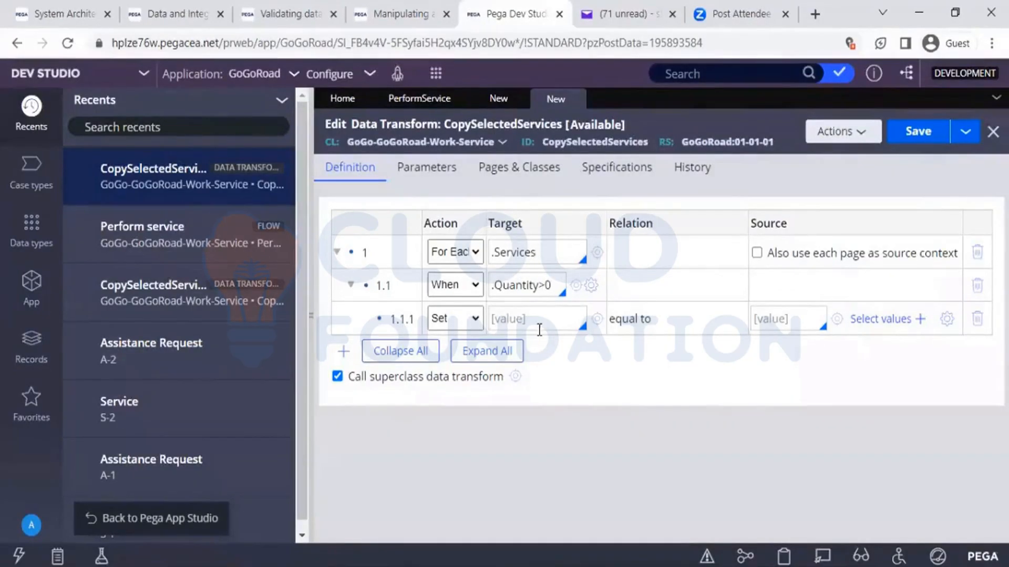
# Step: Set the row inside the When condition to Append to the page list AssistReq.SelectedServices
pyautogui.click(455, 318)
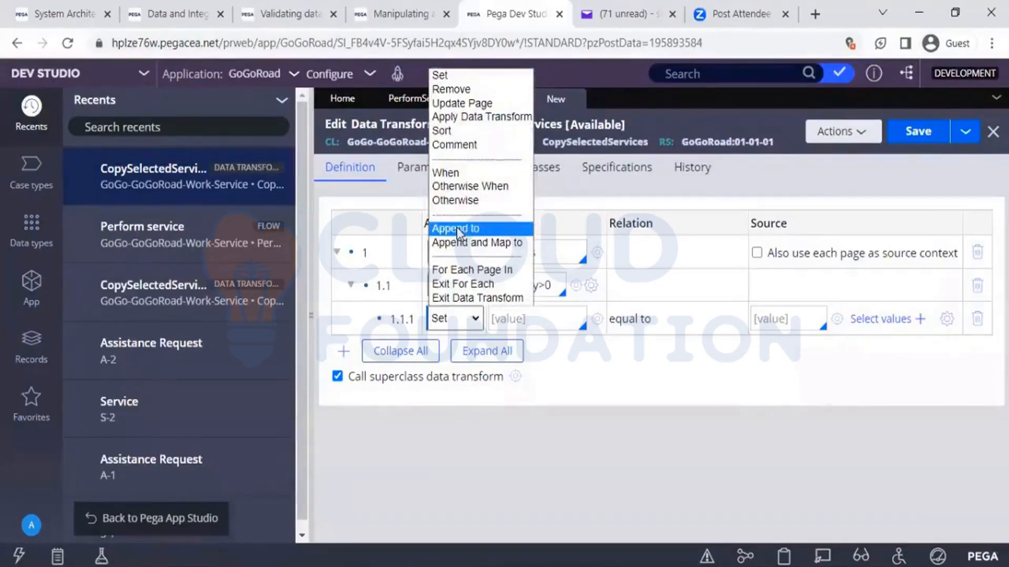
pyautogui.click(456, 228)
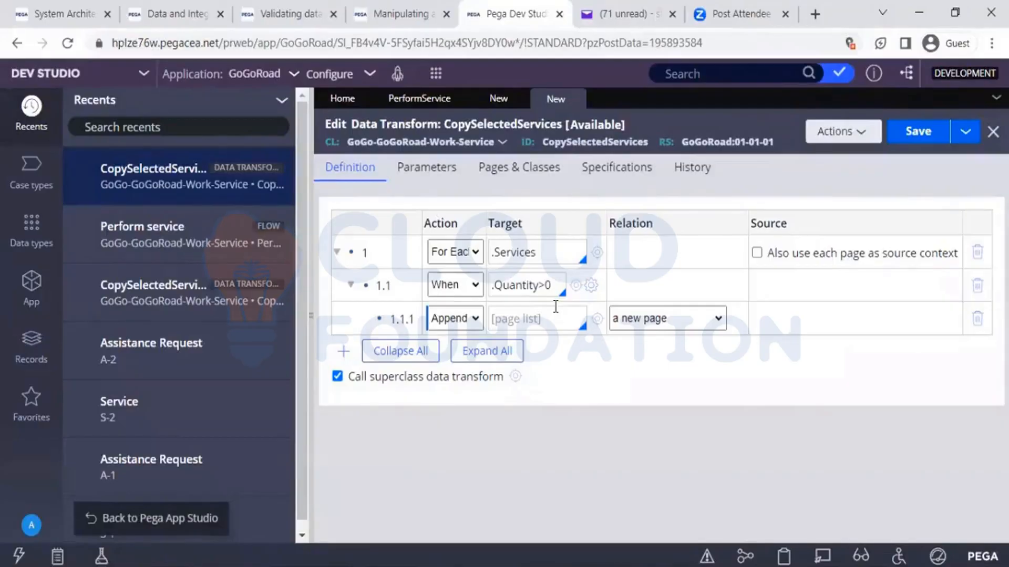
pyautogui.click(508, 319)
pyautogui.write('Assist')
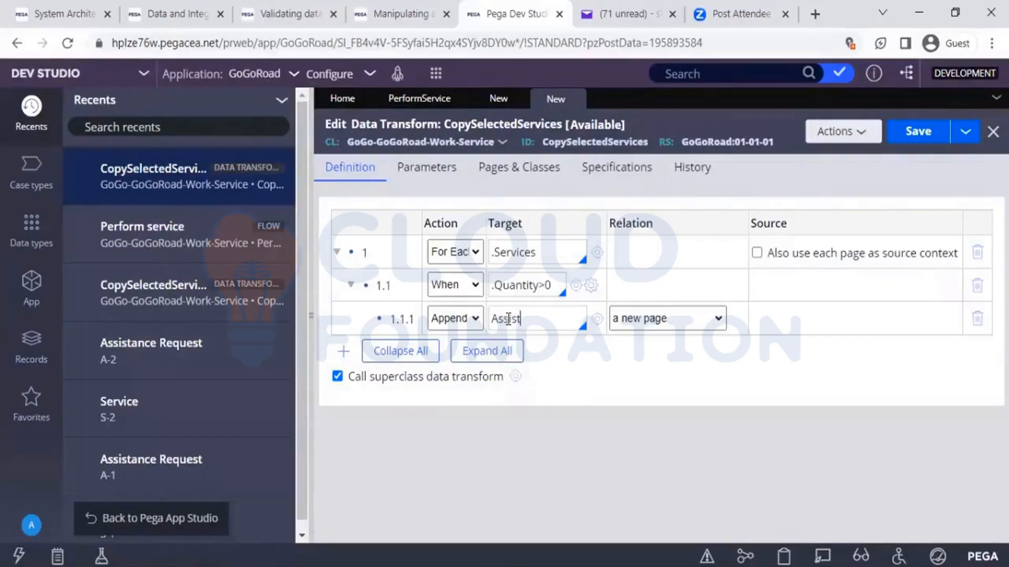
pyautogui.write('Req')
pyautogui.write('.')
pyautogui.write('Se')
pyautogui.write('leceted')
pyautogui.press('BackSpace')
pyautogui.press('BackSpace')
pyautogui.press('BackSpace')
pyautogui.press('BackSpace')
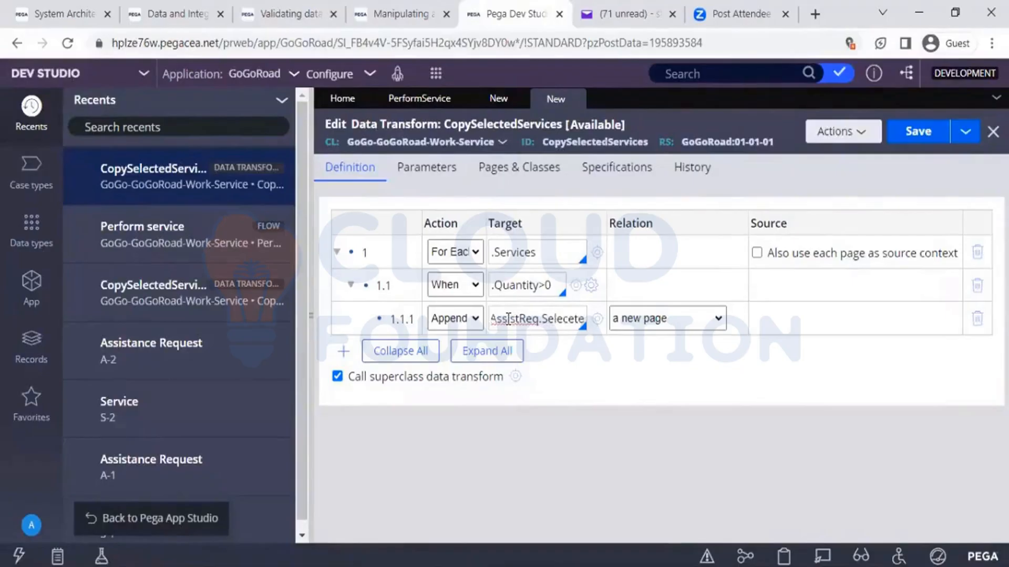
pyautogui.write('tedS')
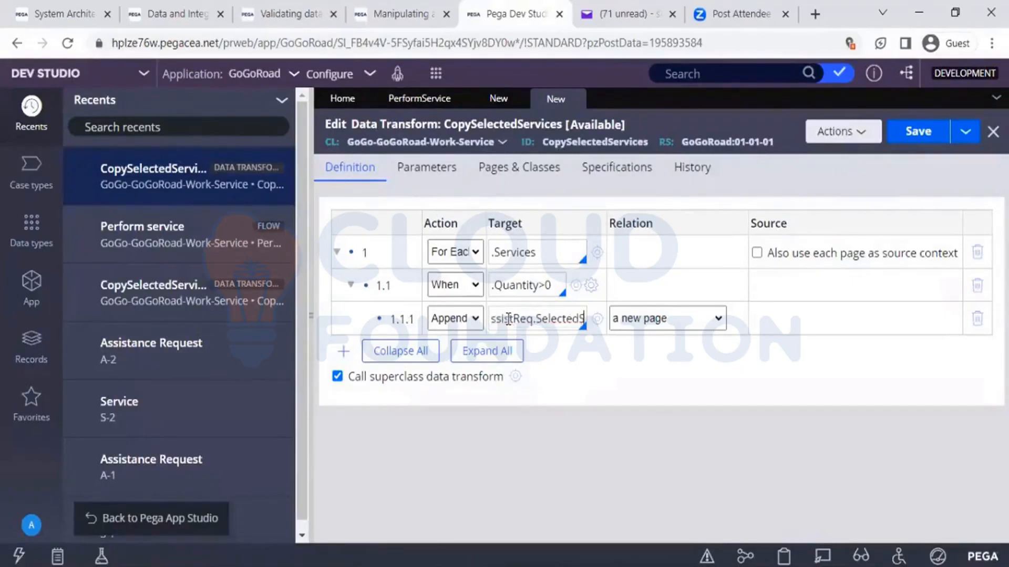
pyautogui.write('ervices')
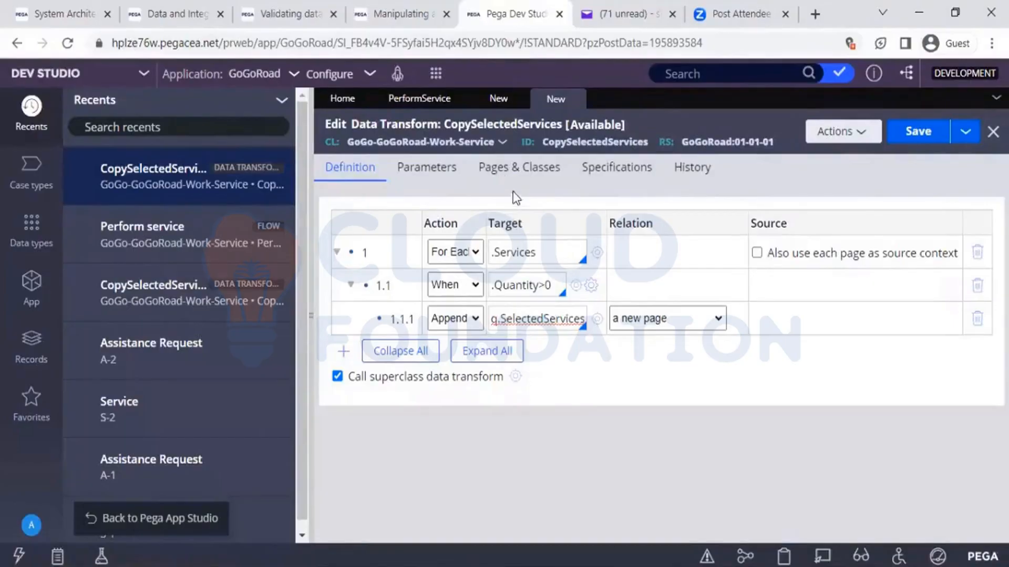
# Step: Declare AssistReq as a page name in the data transform's pages and classes
pyautogui.click(514, 173)
pyautogui.click(426, 244)
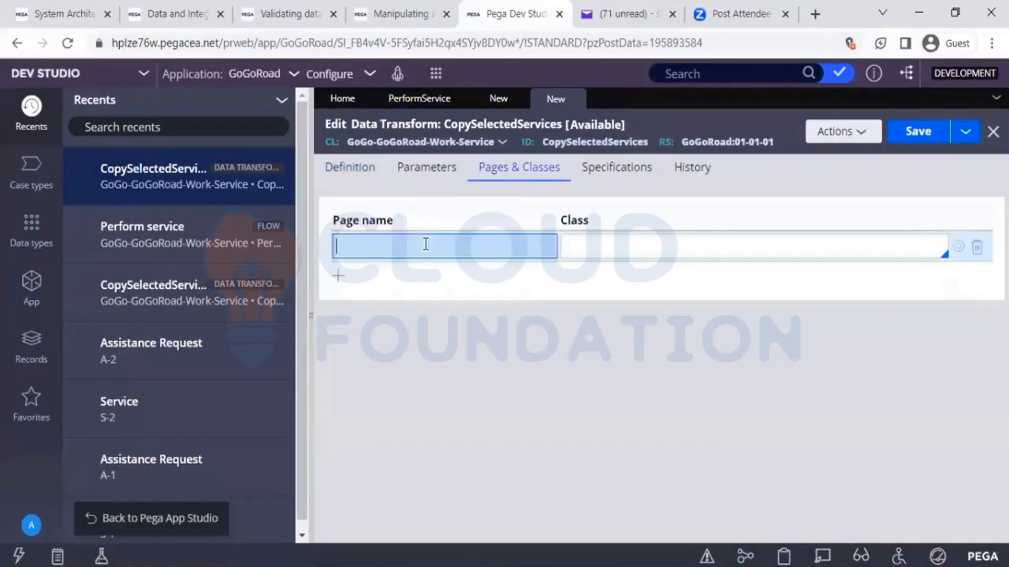
pyautogui.write('A')
pyautogui.moveTo(369, 173)
pyautogui.mouseDown()
pyautogui.moveTo(417, 233)
pyautogui.moveTo(379, 156)
pyautogui.moveTo(357, 154)
pyautogui.moveTo(353, 169)
pyautogui.mouseUp()
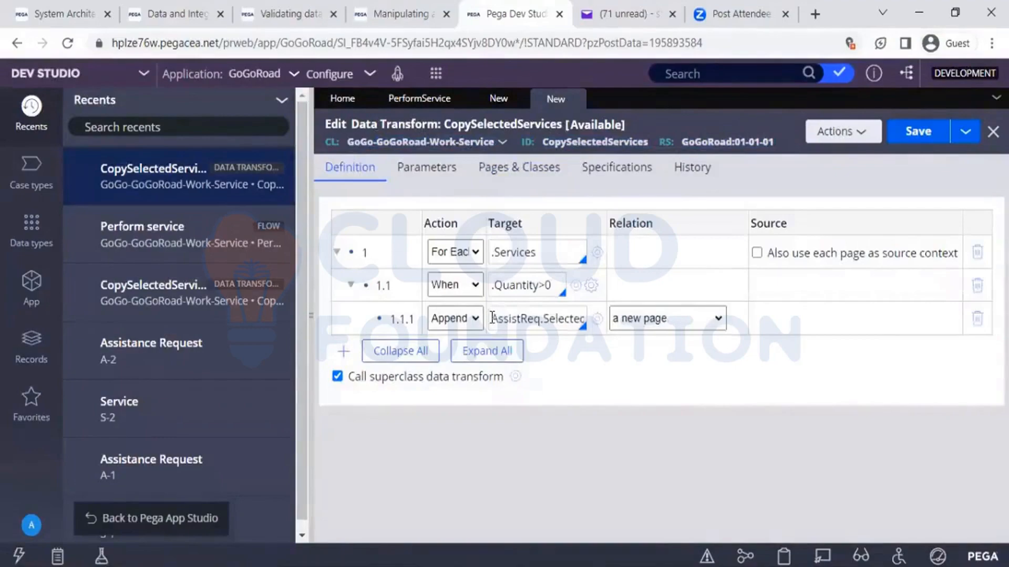
pyautogui.moveTo(492, 318); pyautogui.dragTo(540, 325)
pyautogui.hotkey('ctrl', 'c')
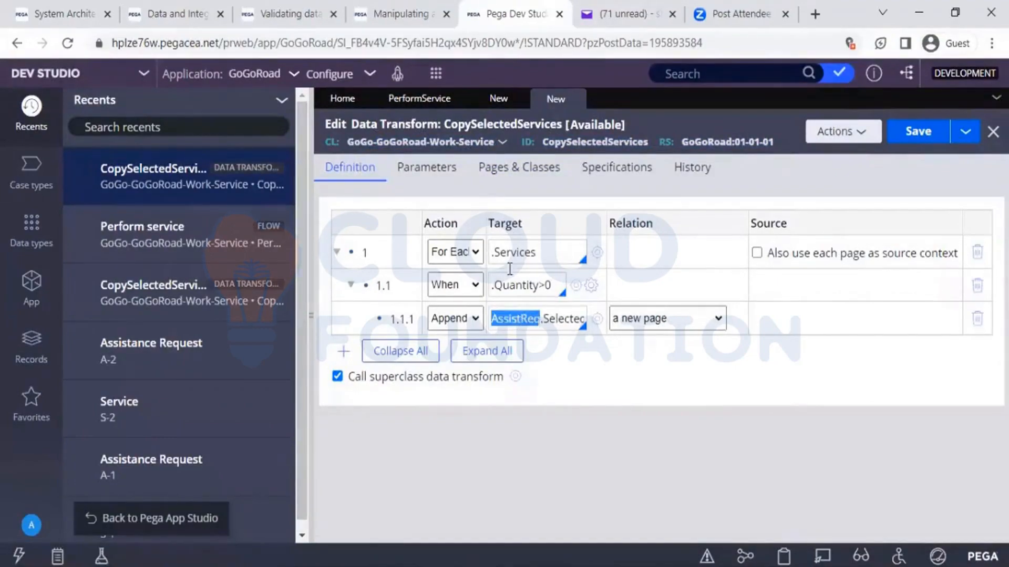
pyautogui.click(481, 177)
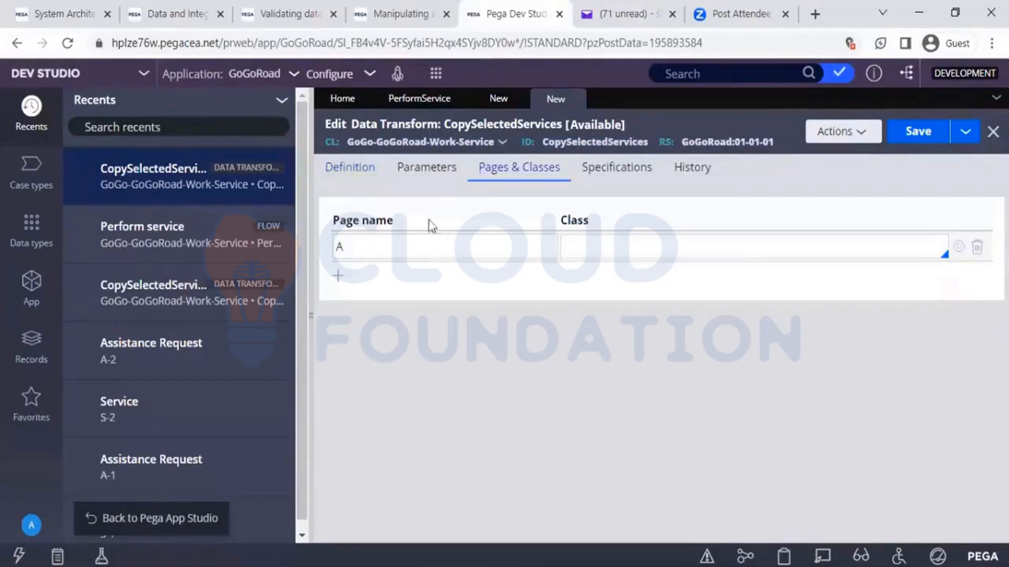
pyautogui.click(393, 247)
pyautogui.press('BackSpace')
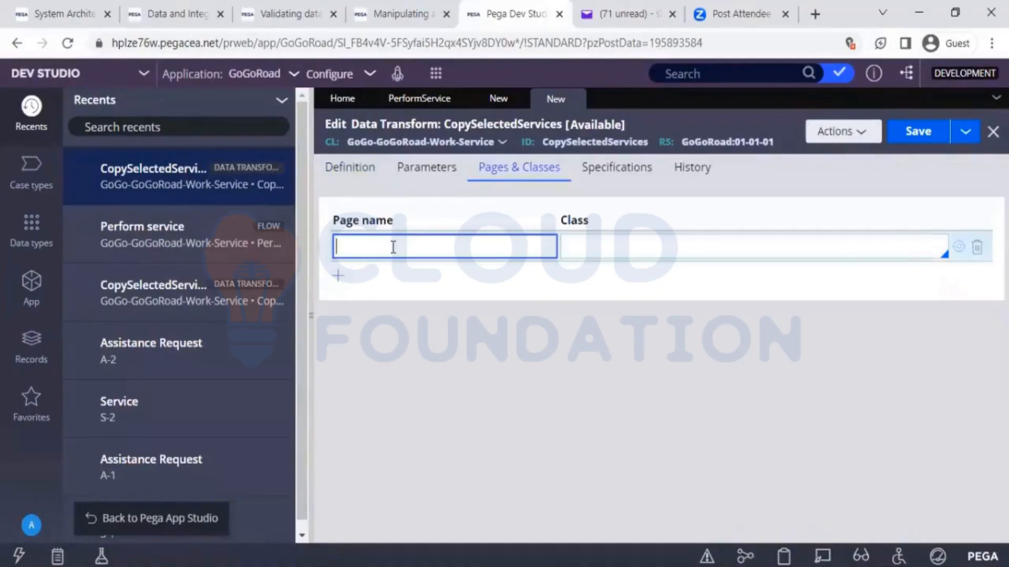
pyautogui.hotkey('ctrl', 'v')
# Step: Assign the class GoGo-GoGoRoad-Work-AssistanceRequest to the AssistReq page
pyautogui.click(565, 250)
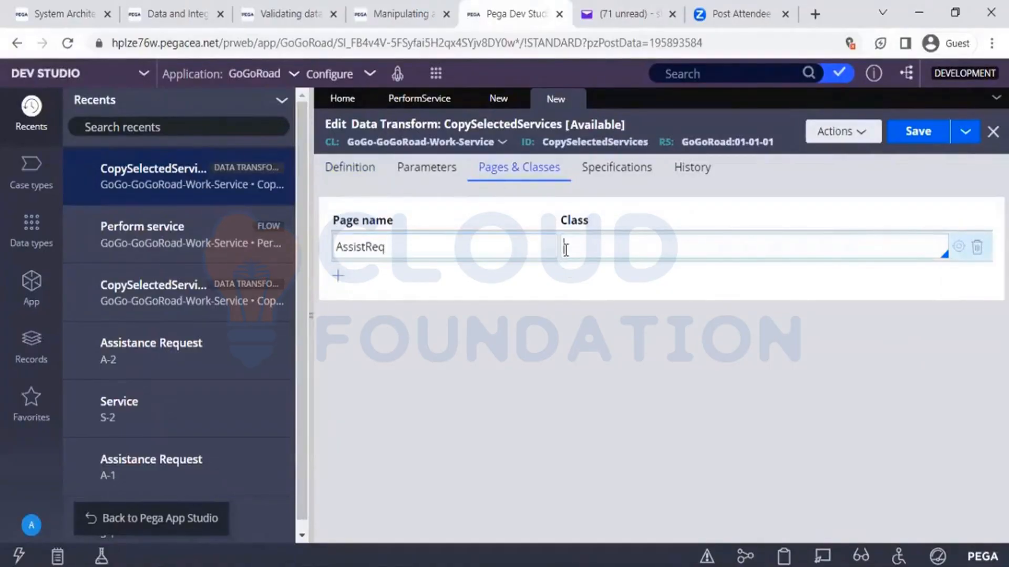
pyautogui.press('Down')
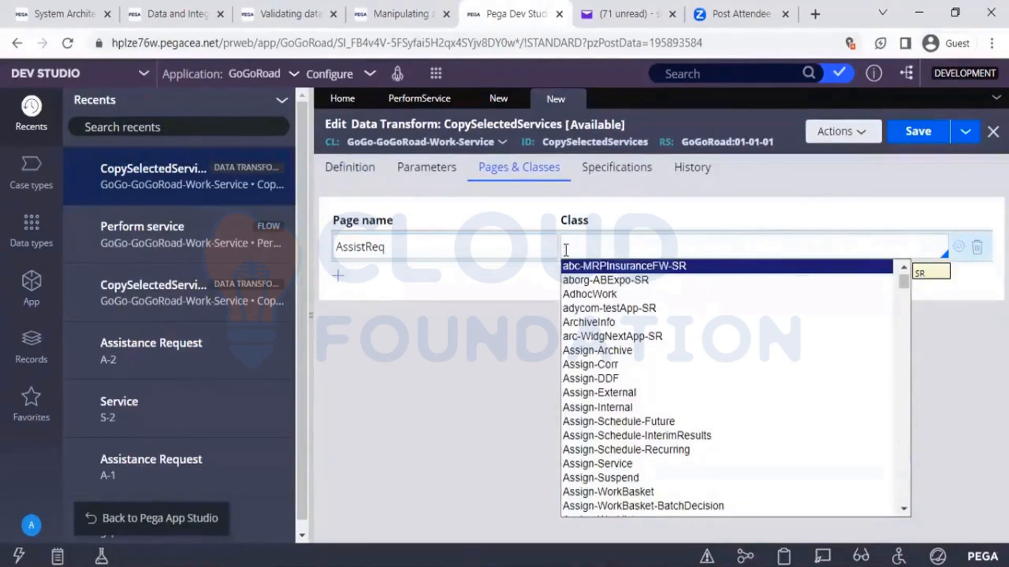
pyautogui.write('GoGo')
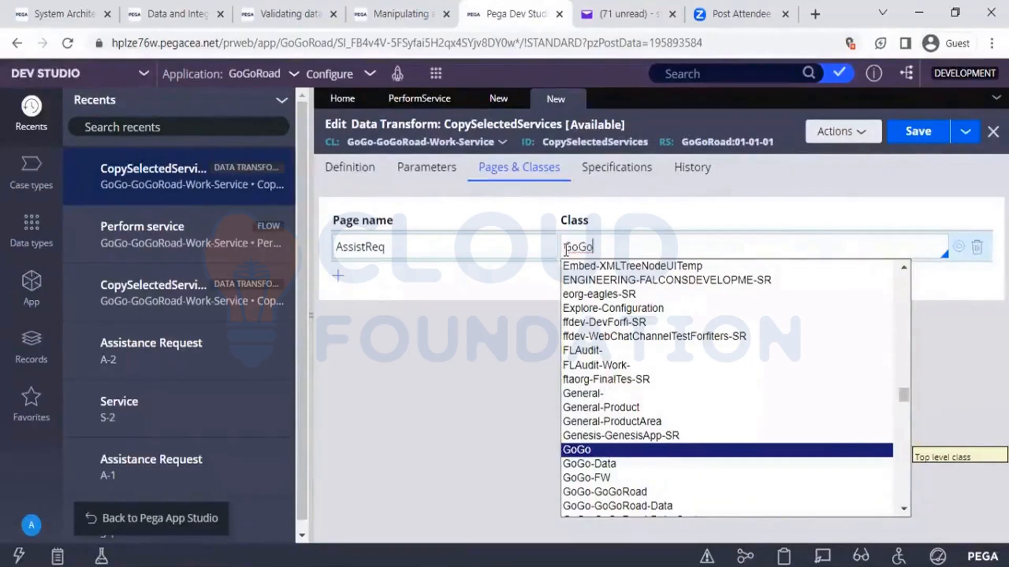
pyautogui.press('BackSpace')
pyautogui.write('o=')
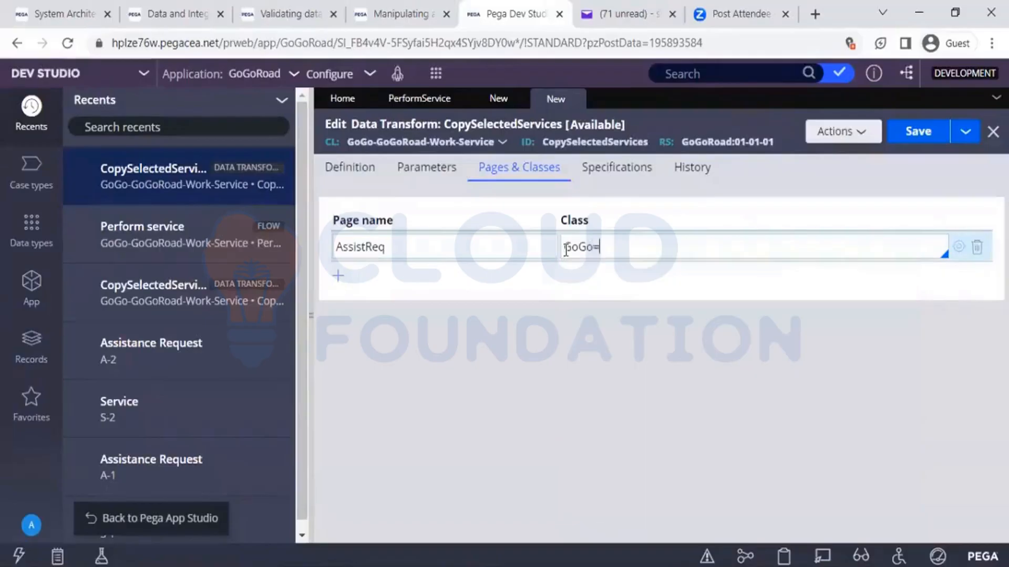
pyautogui.press('BackSpace')
pyautogui.write('-Go')
pyautogui.write('GoR')
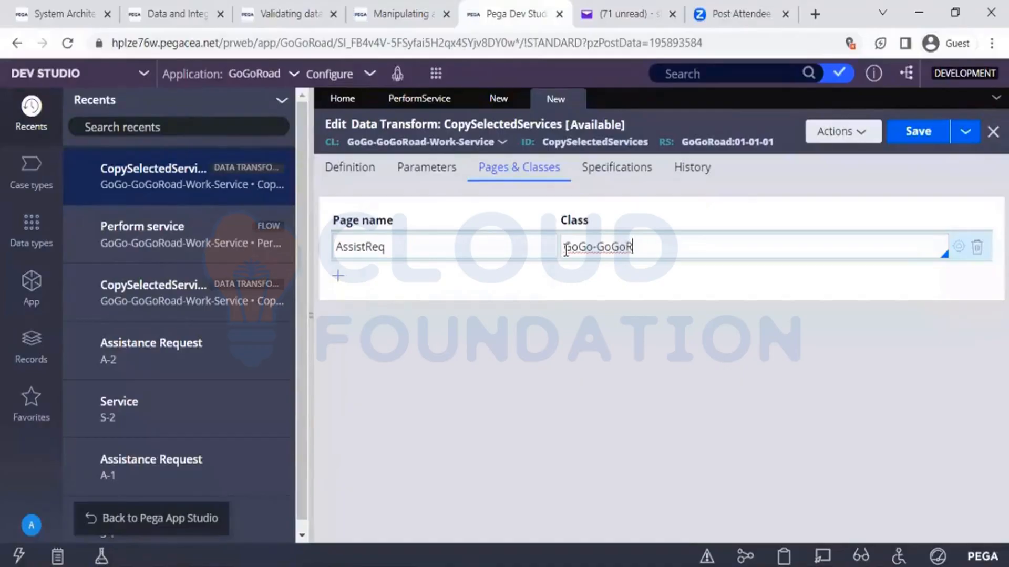
pyautogui.write('oad-Work')
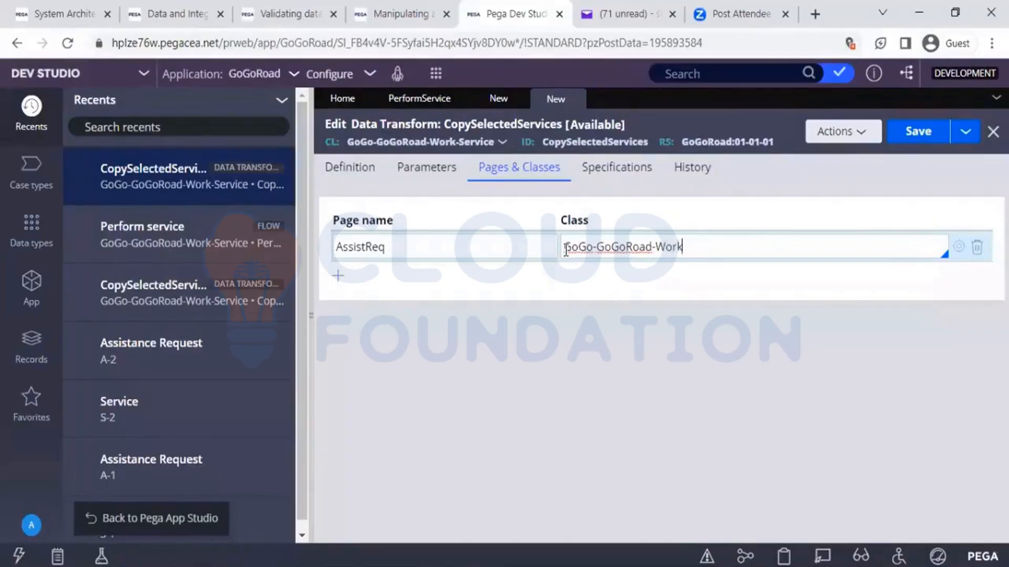
pyautogui.write('-AssistandeR')
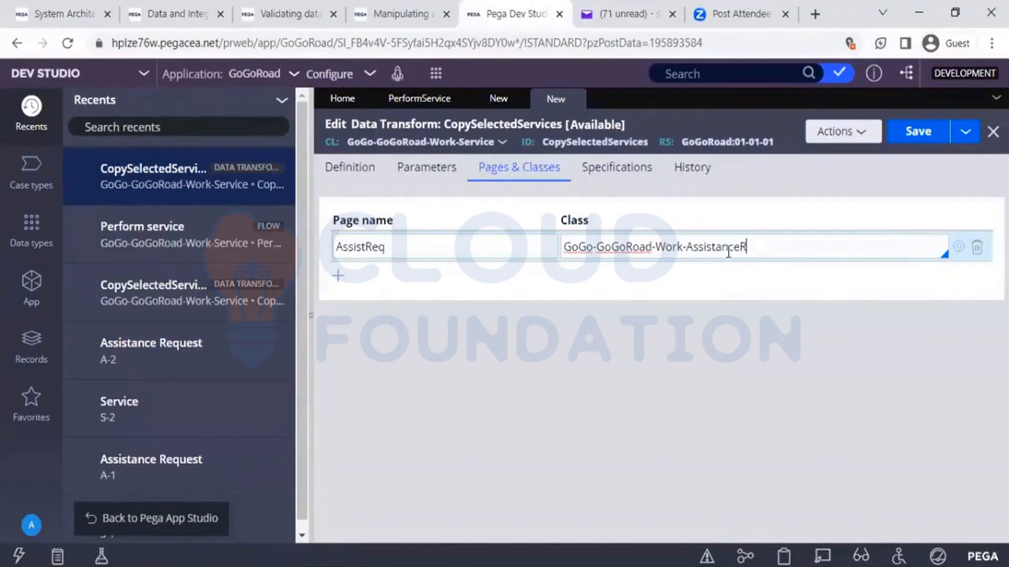
pyautogui.write('equest')
# Step: Use each .Services page also as source context, append the current source page, and save the data transform
pyautogui.click(335, 175)
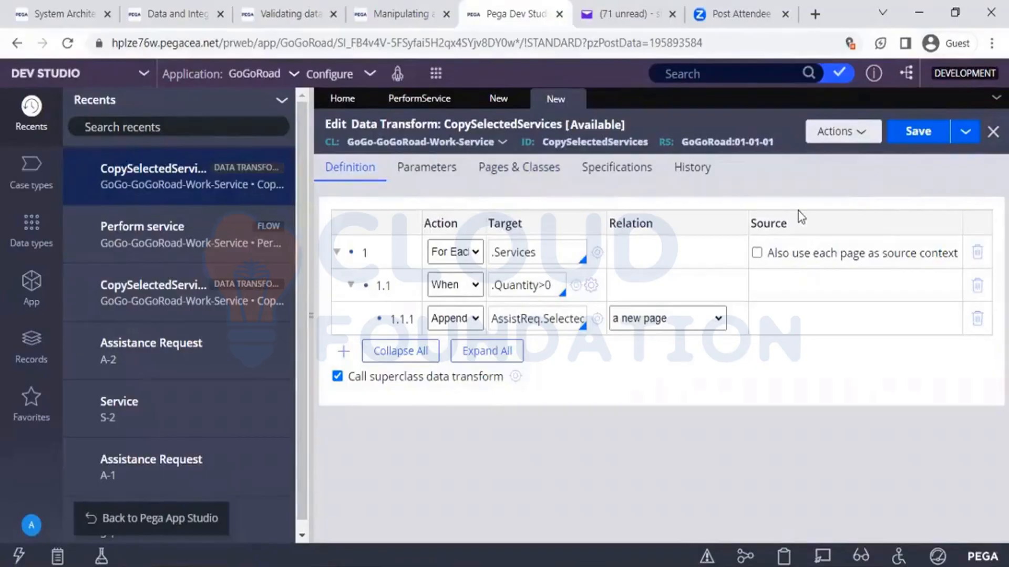
pyautogui.click(757, 253)
pyautogui.click(671, 318)
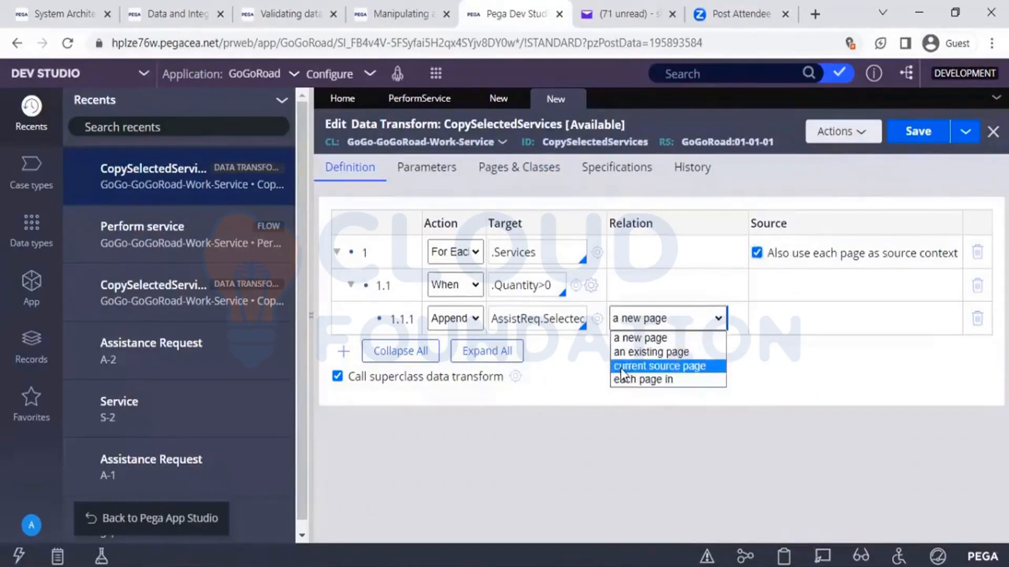
pyautogui.click(620, 366)
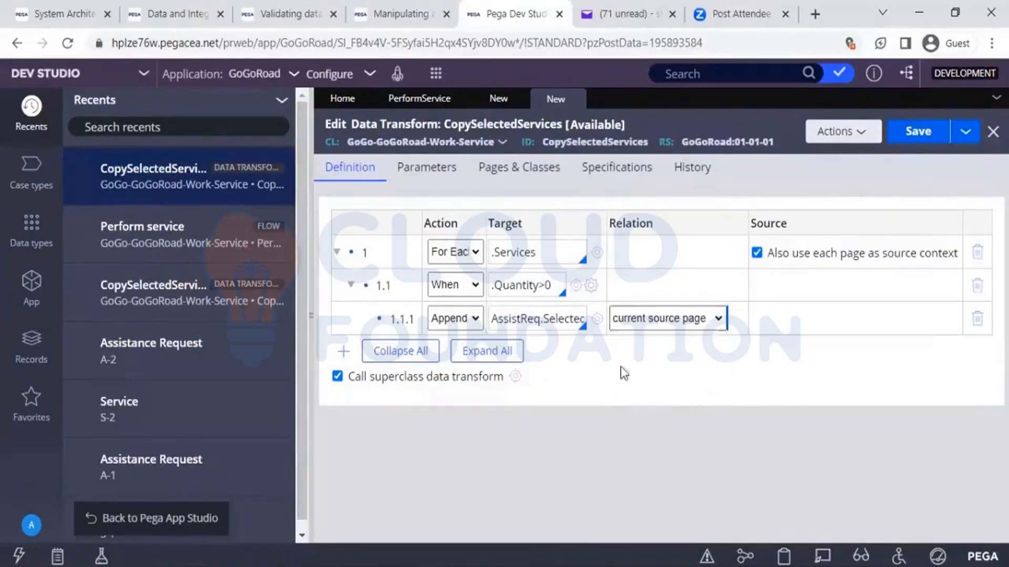
pyautogui.click(914, 143)
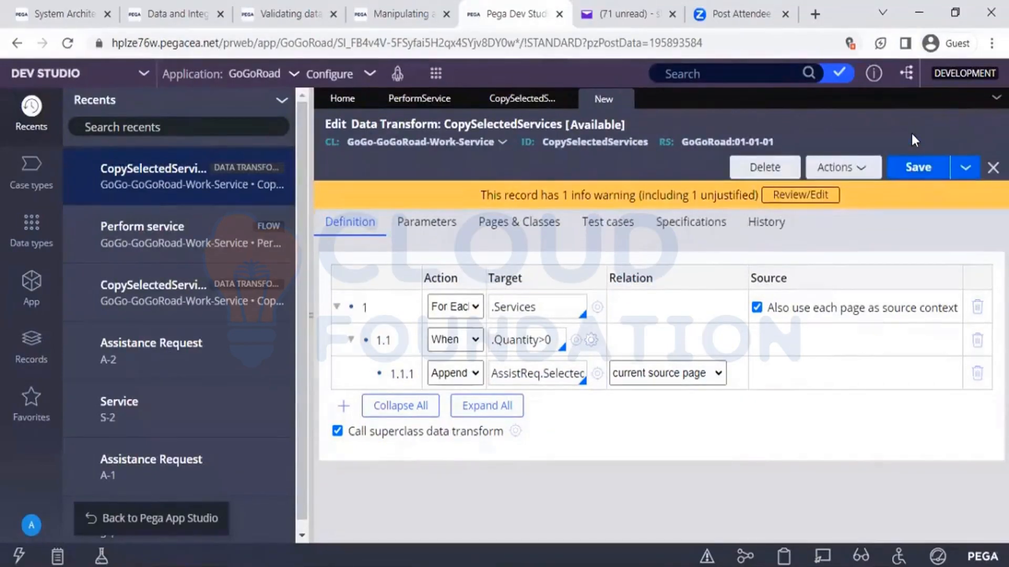
# Step: Switch to a new maximized Notepad document and insert a blank first line
pyautogui.click(65, 566)
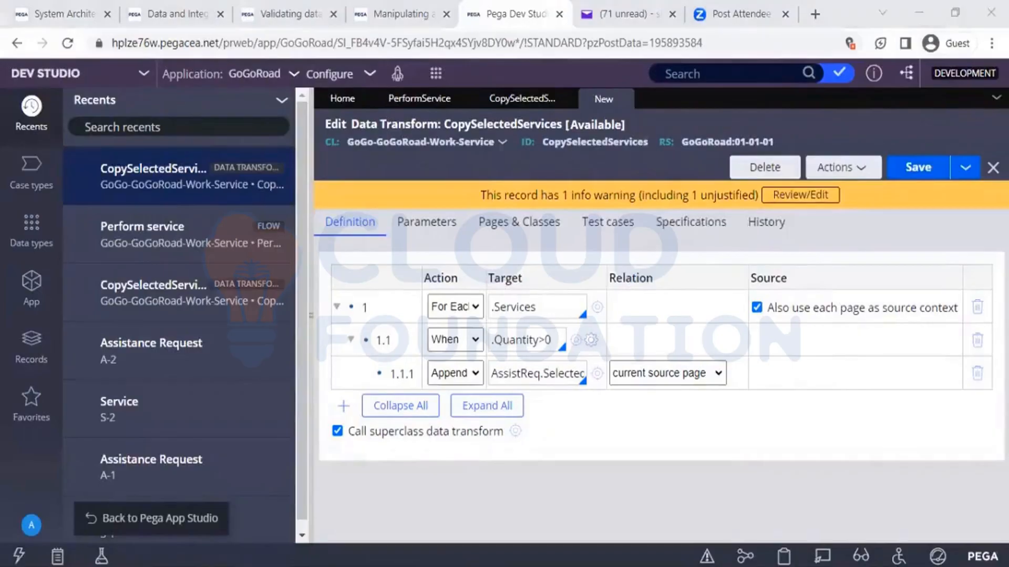
pyautogui.write('not')
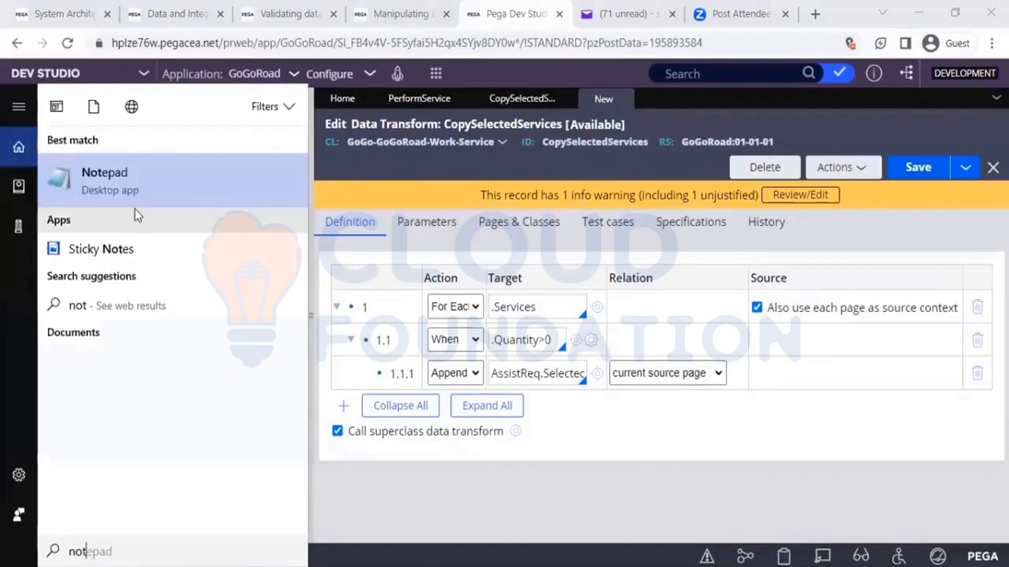
pyautogui.click(121, 175)
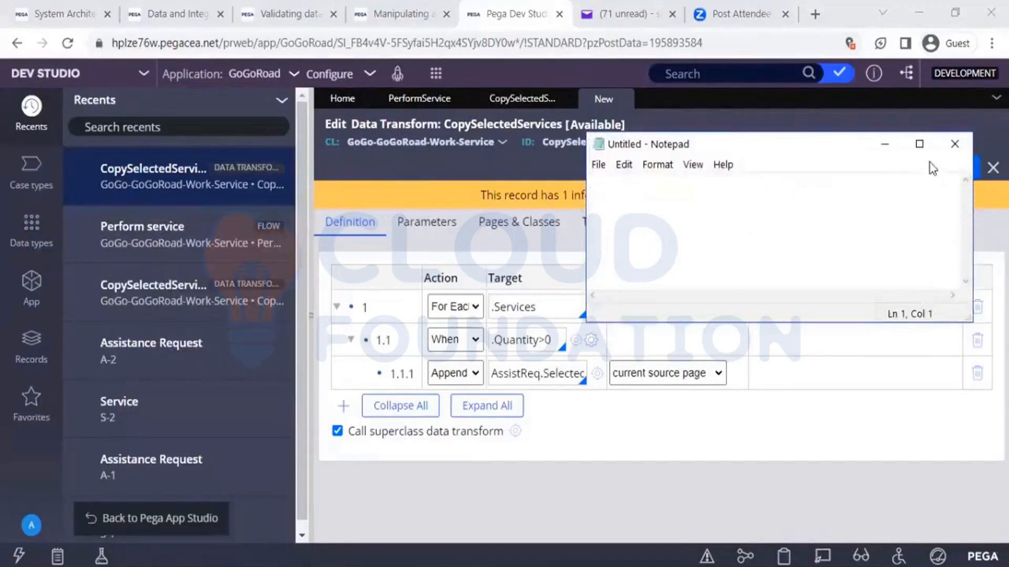
pyautogui.click(920, 146)
pyautogui.press('Return')
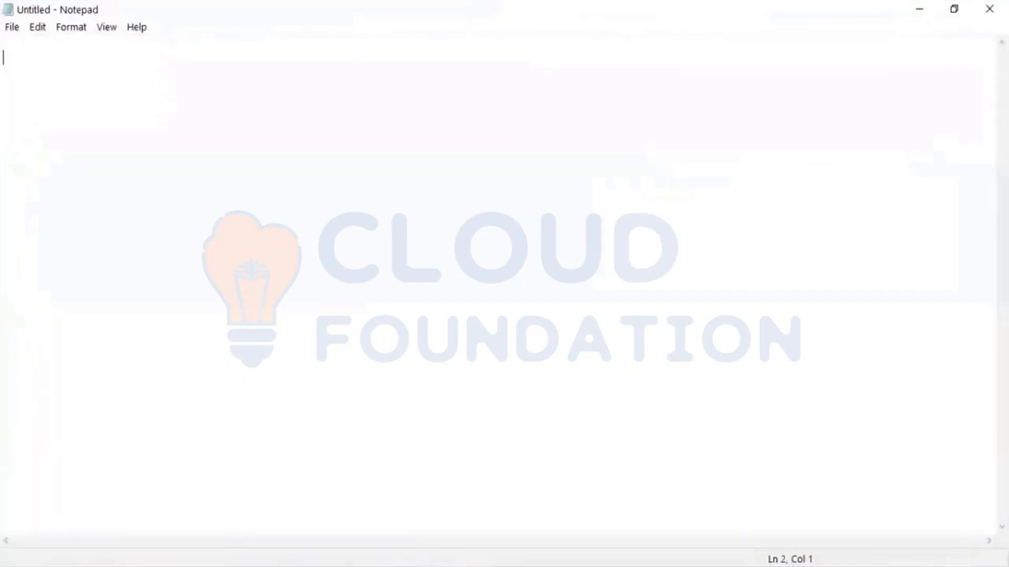
# Step: Write "Assist Req" and "Service" on separate lines in the Notepad document, with a blank line between them
pyautogui.press('Return')
pyautogui.write('Asss')
pyautogui.press('BackSpace')
pyautogui.write('ist Req')
pyautogui.press('Return')
pyautogui.press('Return')
pyautogui.write('Servi')
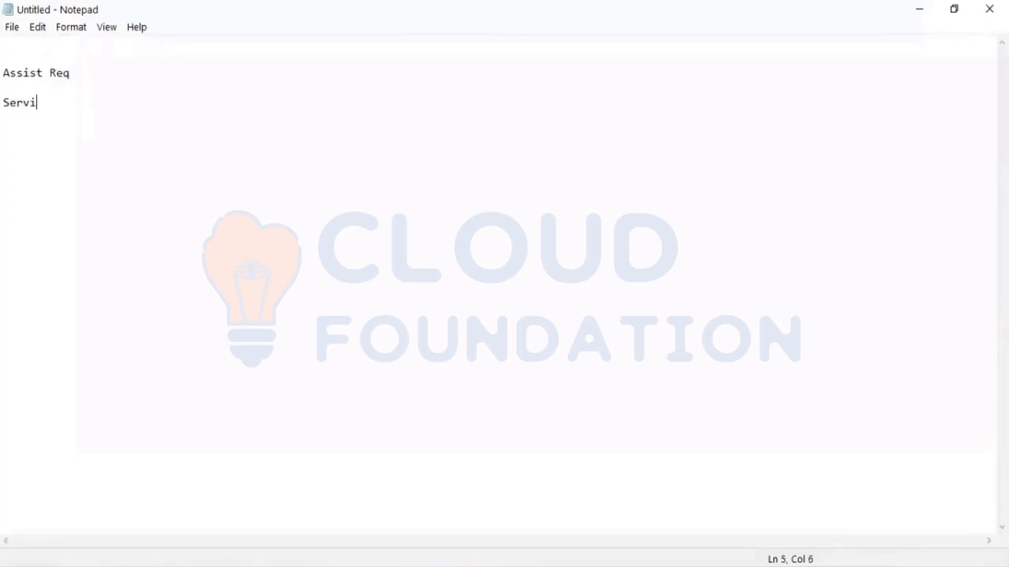
pyautogui.write('ce')
# Step: Append "- Parent" to the Assist Req line
pyautogui.click(92, 79)
pyautogui.write('- Parenet')
pyautogui.press('BackSpace')
pyautogui.press('BackSpace')
pyautogui.press('BackSpace')
pyautogui.write('nt')
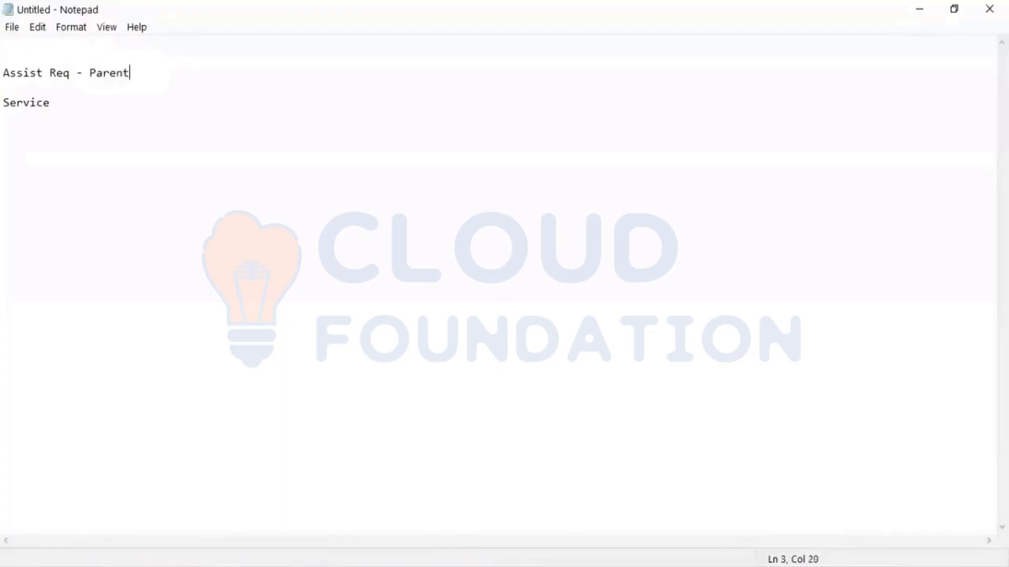
# Step: Append "- Child" to the Service line and begin another entry starting with "A" after a blank line
pyautogui.click(87, 92)
pyautogui.click(83, 99)
pyautogui.write('- Child')
pyautogui.press('Return')
pyautogui.press('Return')
pyautogui.write('A1')
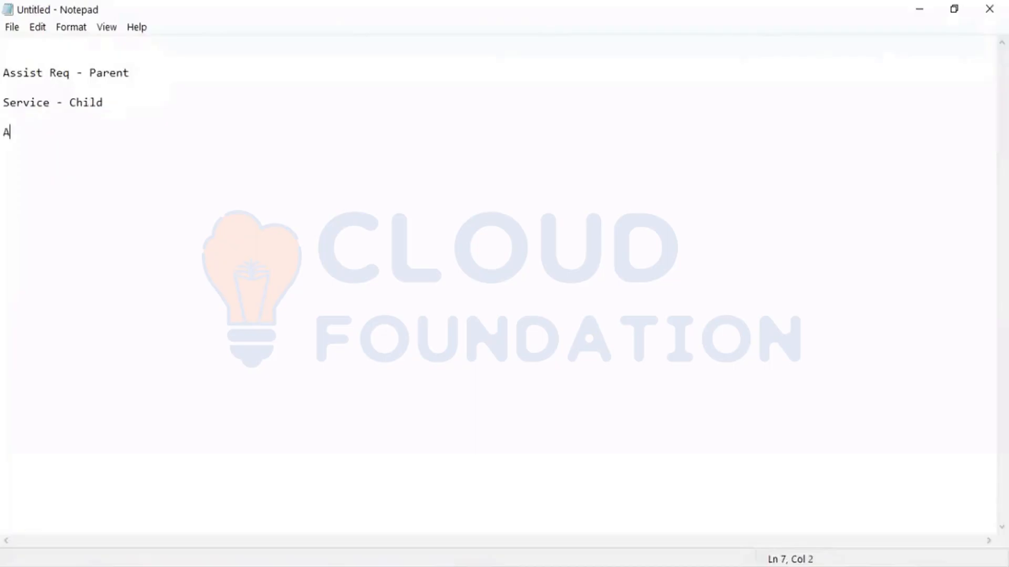
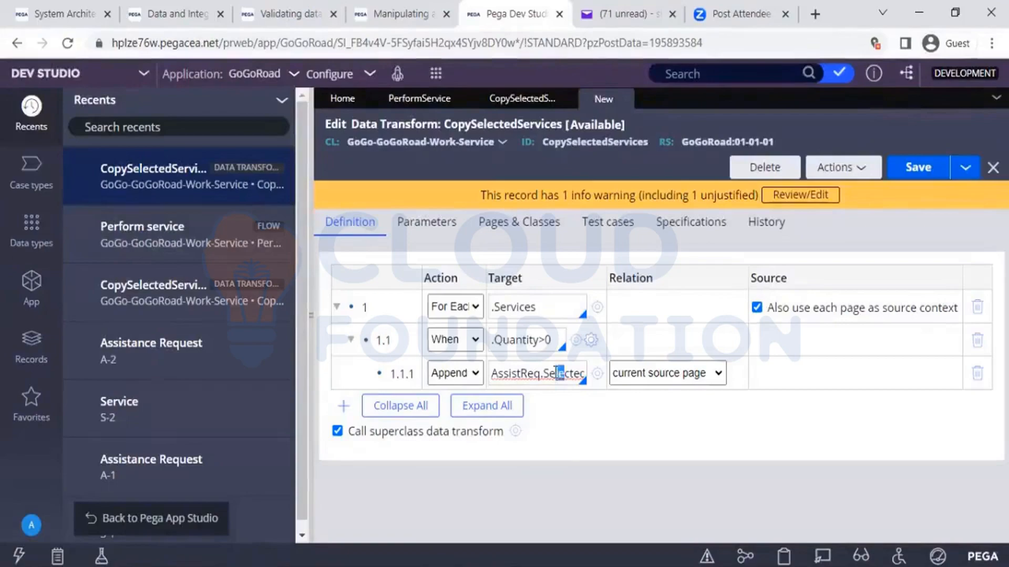
pyautogui.moveTo(570, 375); pyautogui.dragTo(565, 376)
pyautogui.hotkey('ctrl', 'z')
pyautogui.click(561, 423)
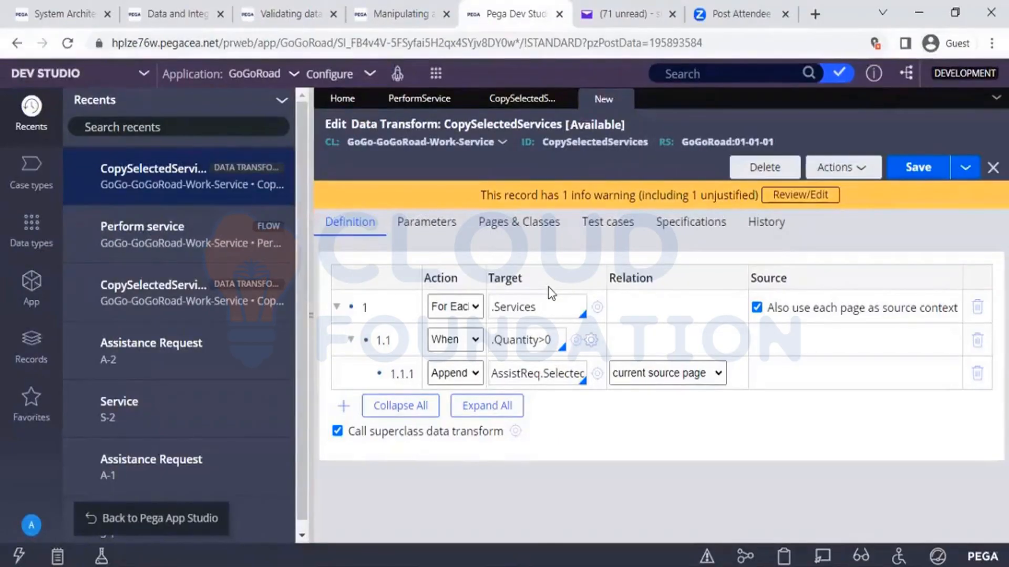
# Step: Compare the AssistReq page name and its class declaration with the append target in the CopySelectedServices data transform's definition
pyautogui.click(562, 223)
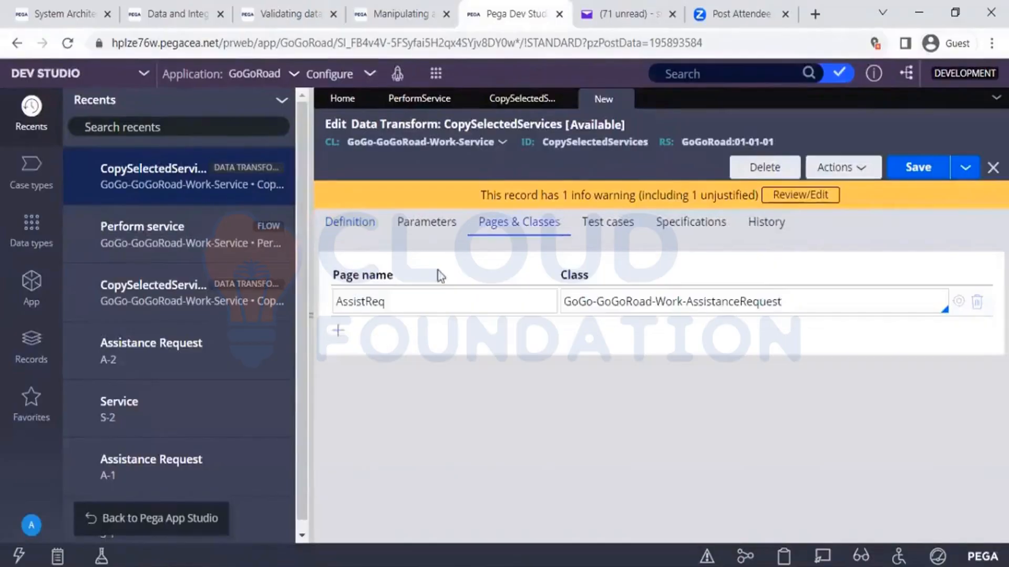
pyautogui.moveTo(379, 223); pyautogui.dragTo(444, 268)
pyautogui.click(381, 222)
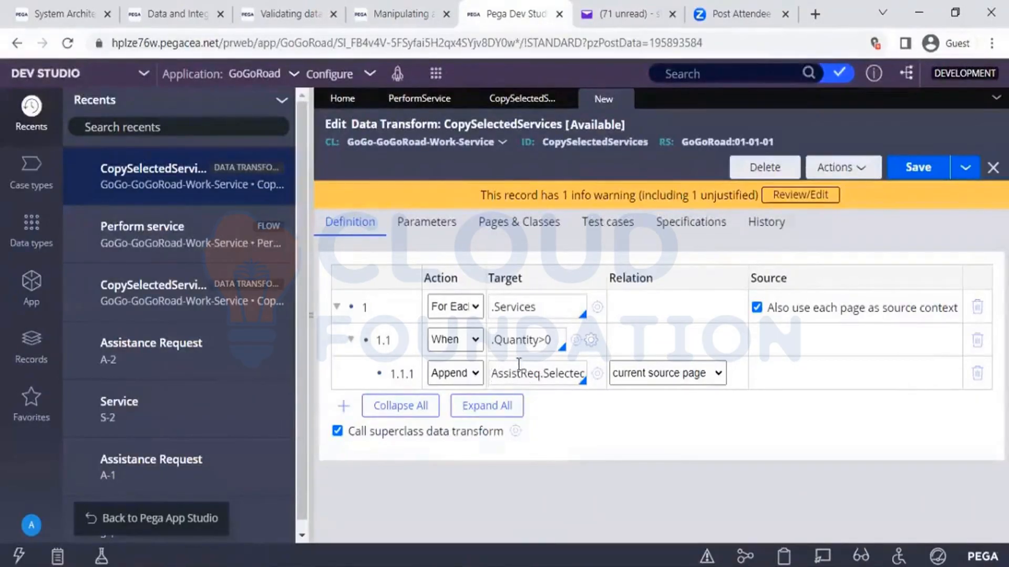
pyautogui.click(507, 223)
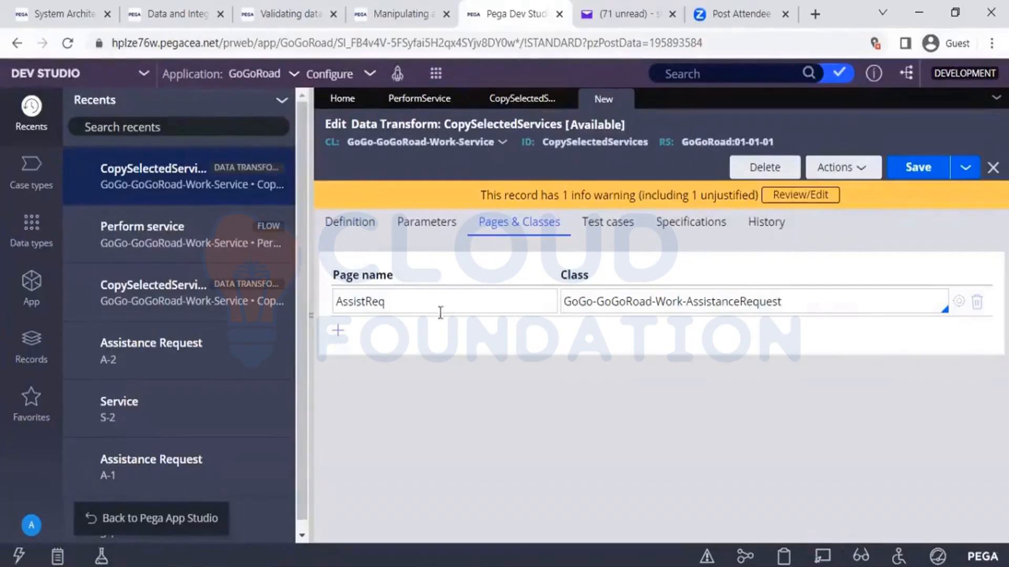
pyautogui.click(349, 308)
pyautogui.moveTo(352, 227)
pyautogui.mouseDown()
pyautogui.moveTo(423, 322)
pyautogui.moveTo(353, 231)
pyautogui.mouseUp()
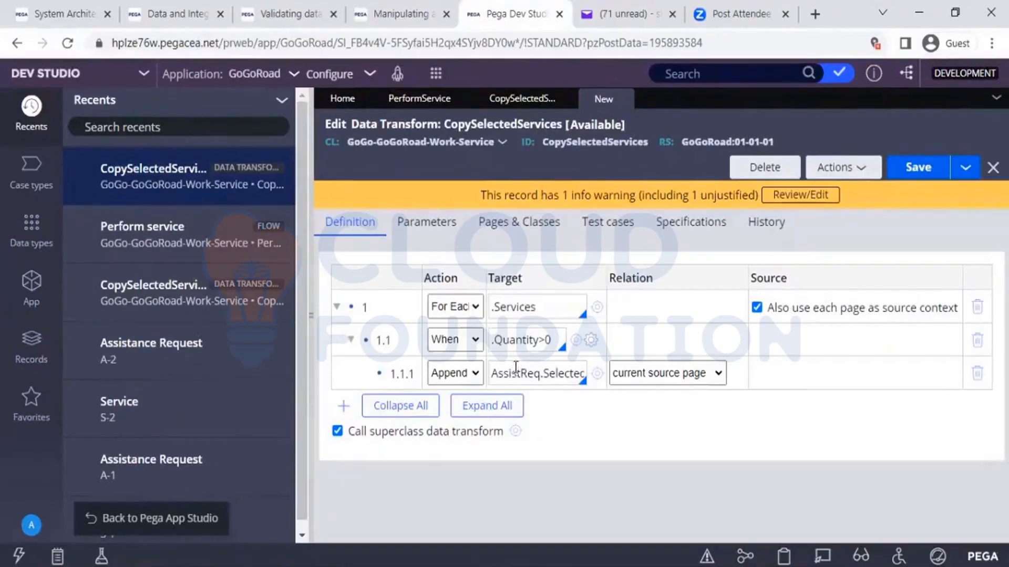
pyautogui.click(520, 222)
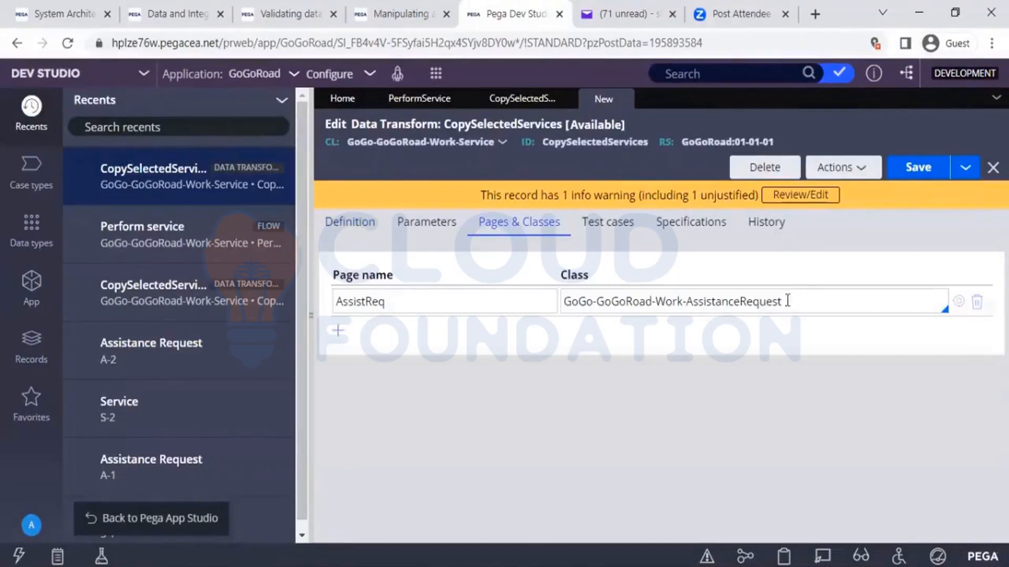
pyautogui.click(345, 223)
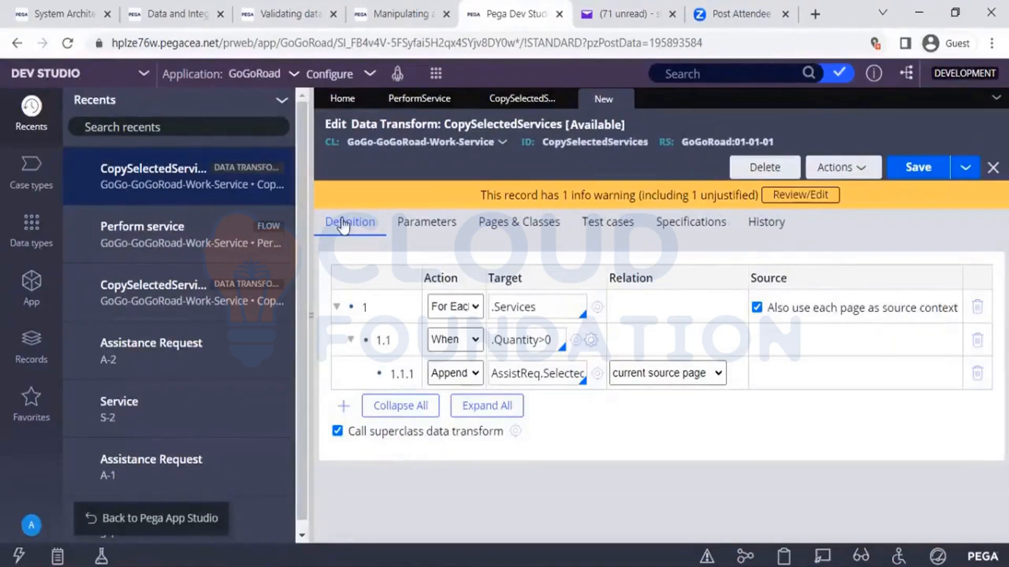
pyautogui.click(472, 235)
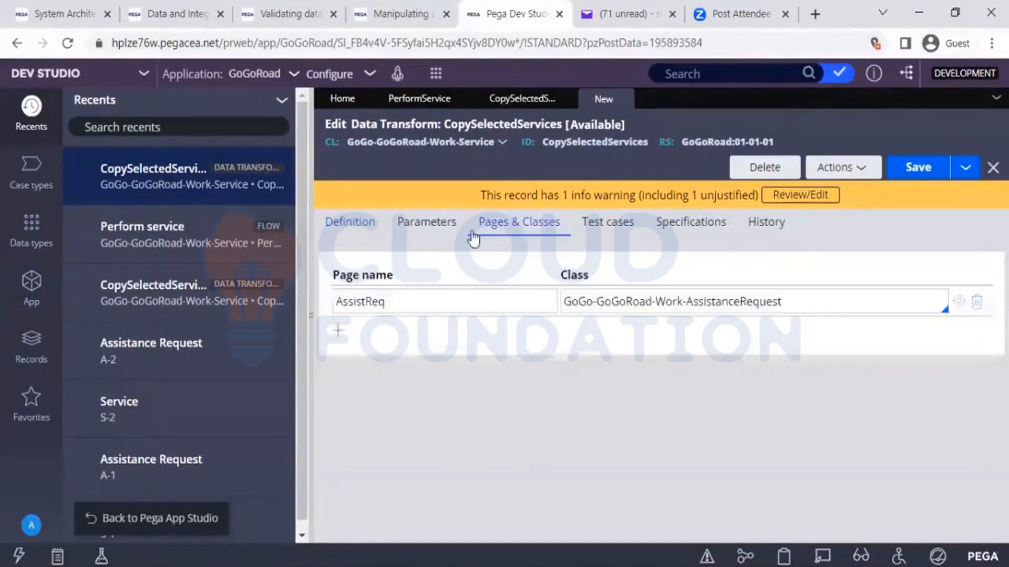
pyautogui.click(398, 299)
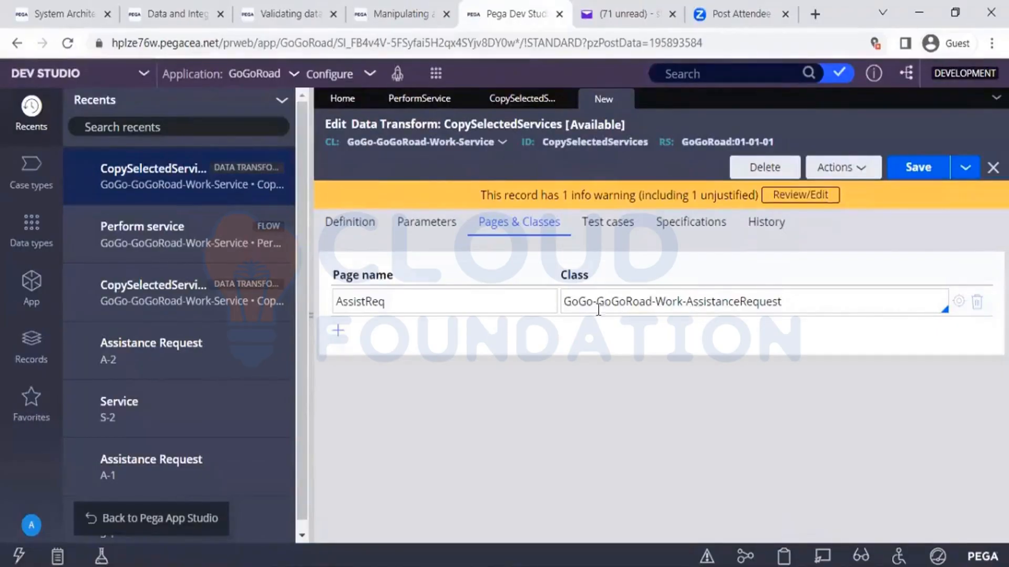
pyautogui.moveTo(587, 300); pyautogui.dragTo(683, 298)
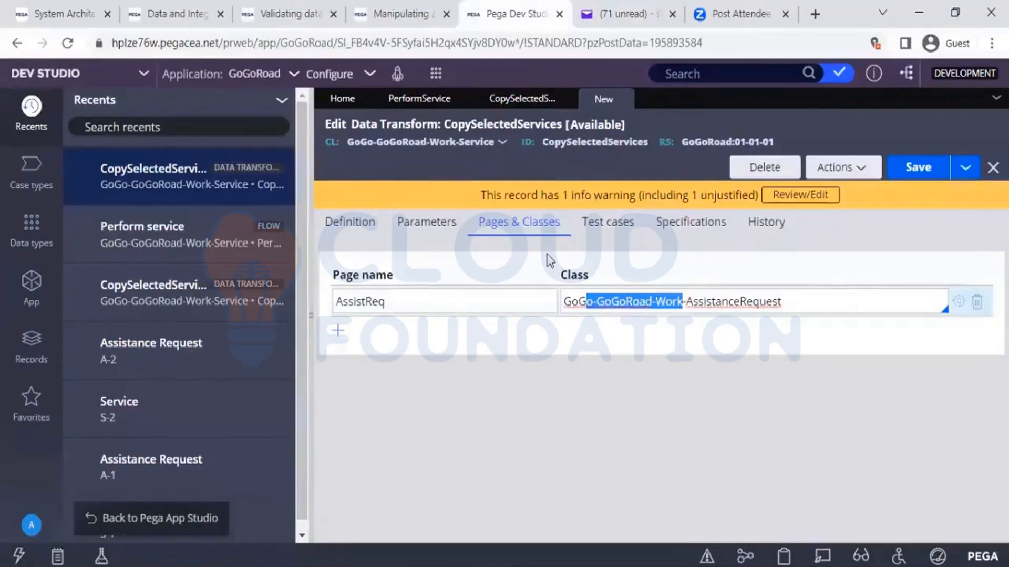
pyautogui.click(376, 227)
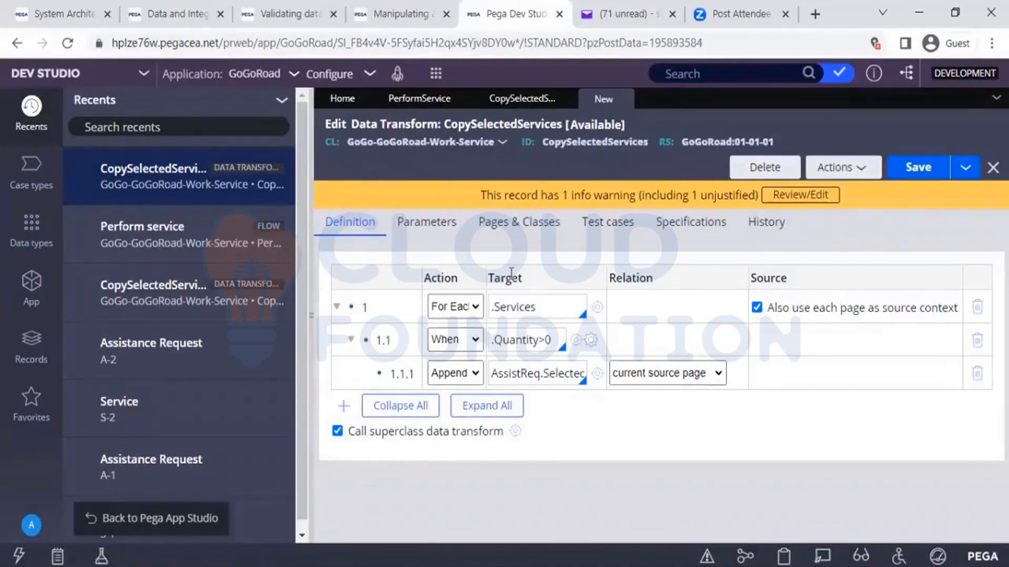
pyautogui.click(509, 234)
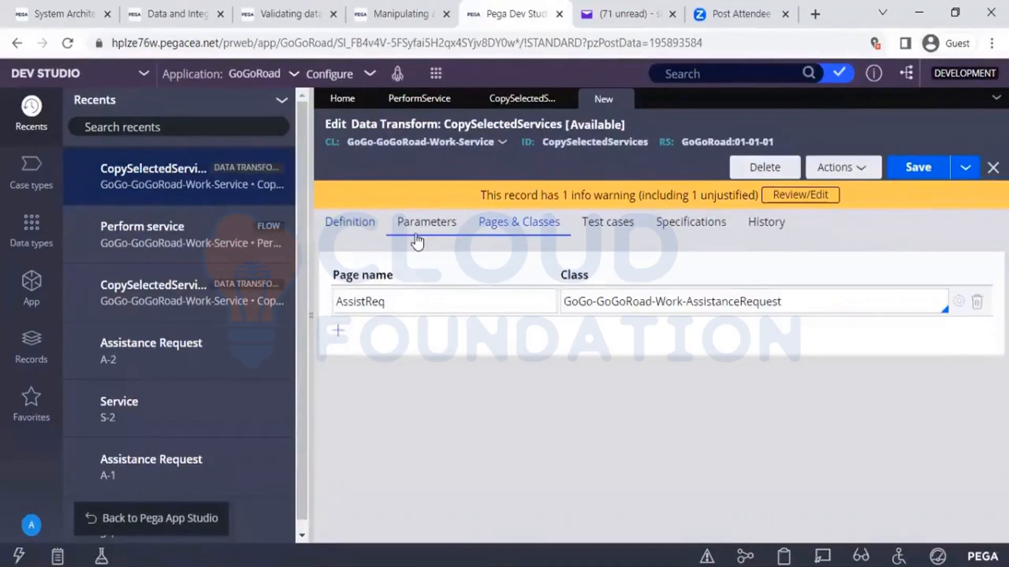
pyautogui.click(388, 238)
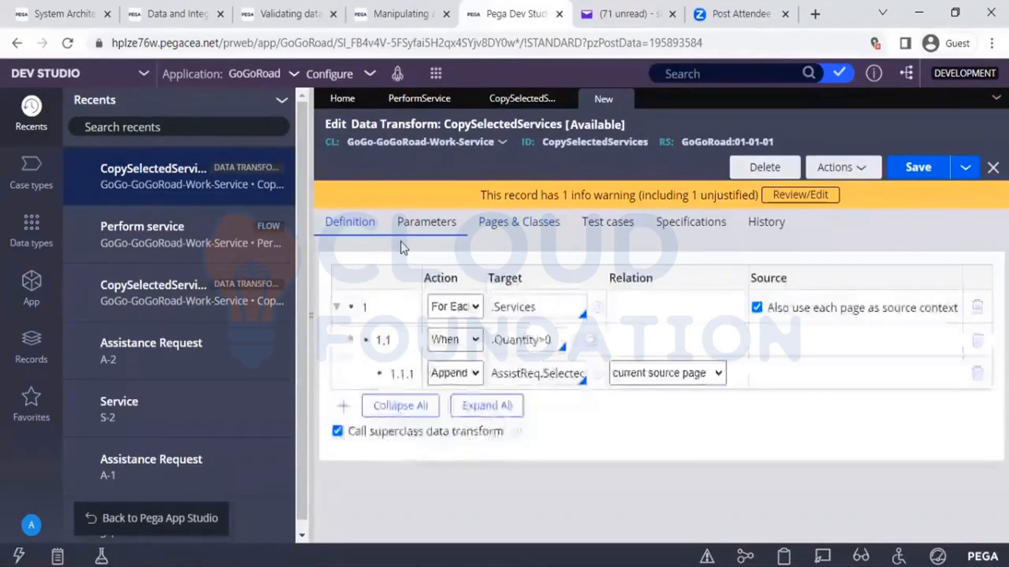
pyautogui.click(529, 236)
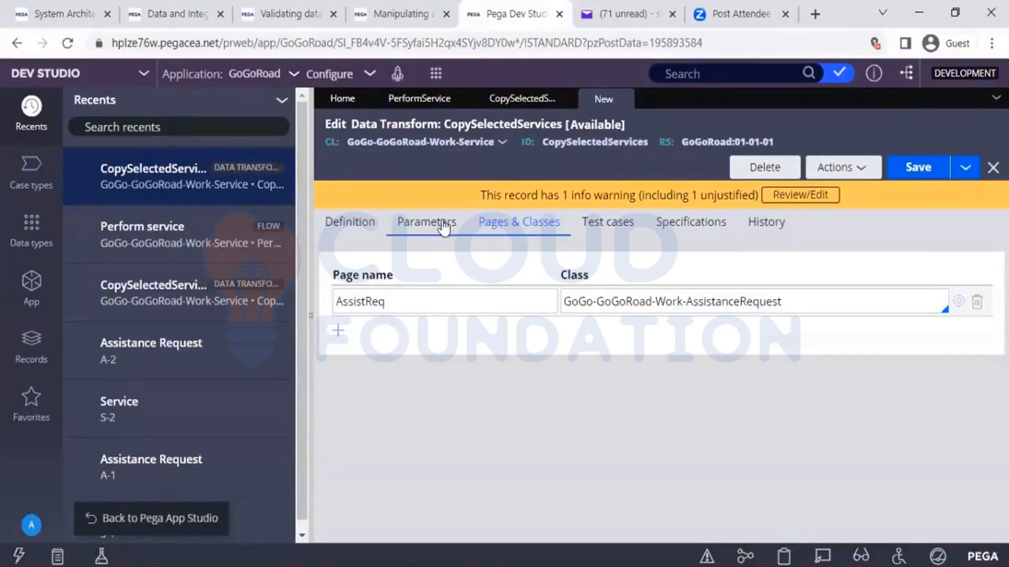
pyautogui.click(347, 222)
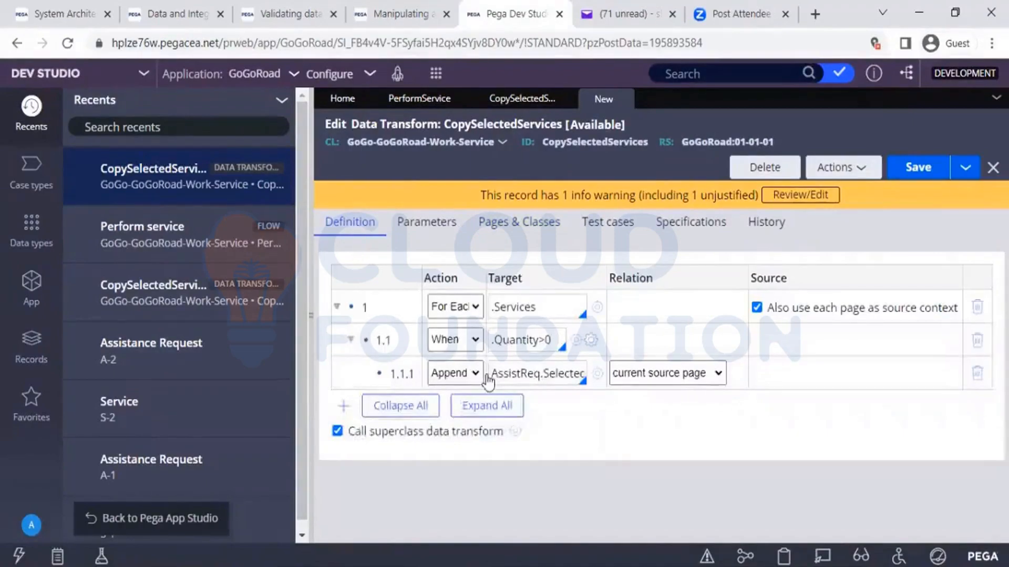
pyautogui.moveTo(491, 374); pyautogui.dragTo(535, 378)
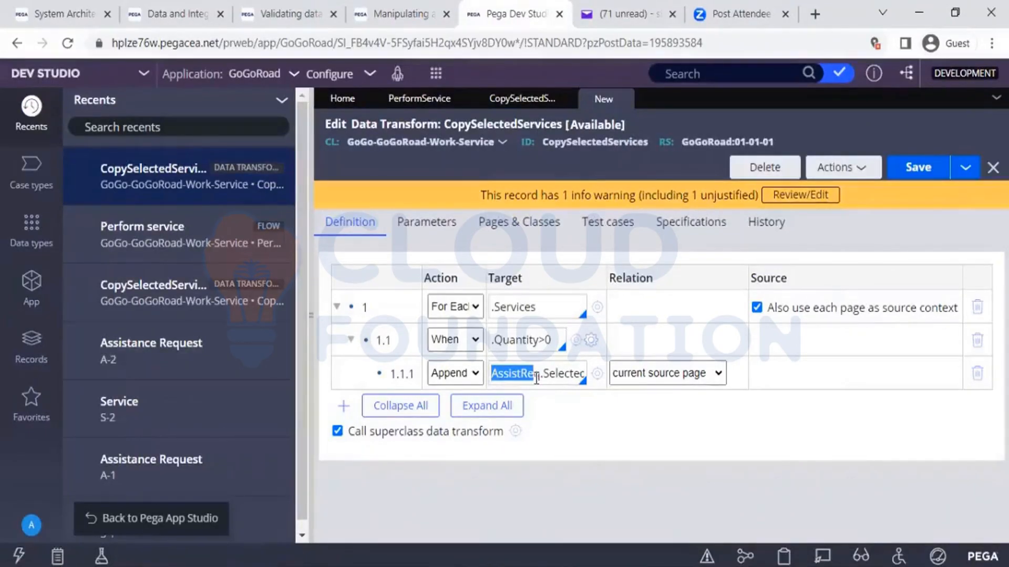
# Step: Save the CopySelectedServices data transform and close its record
pyautogui.click(933, 177)
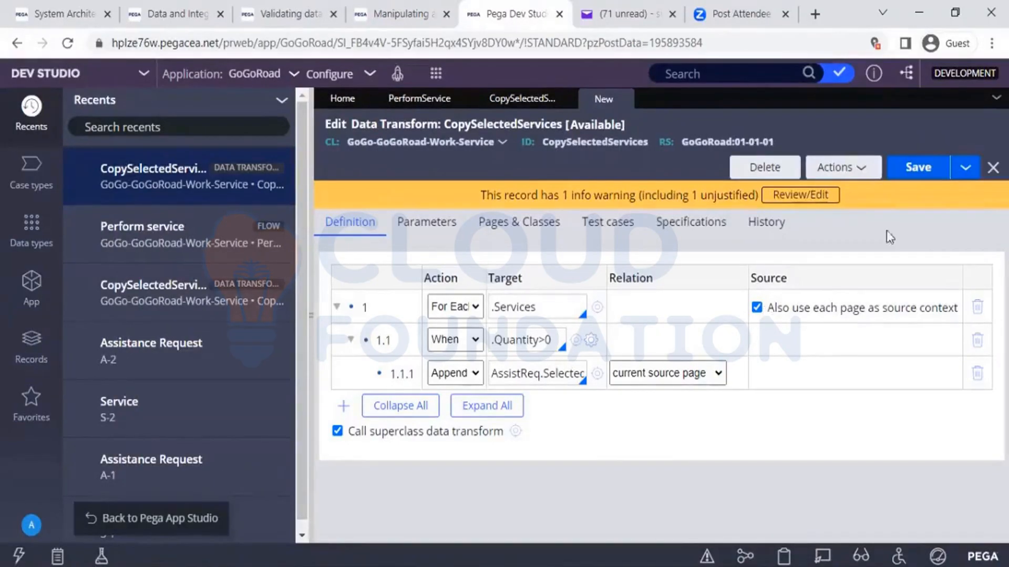
pyautogui.click(907, 169)
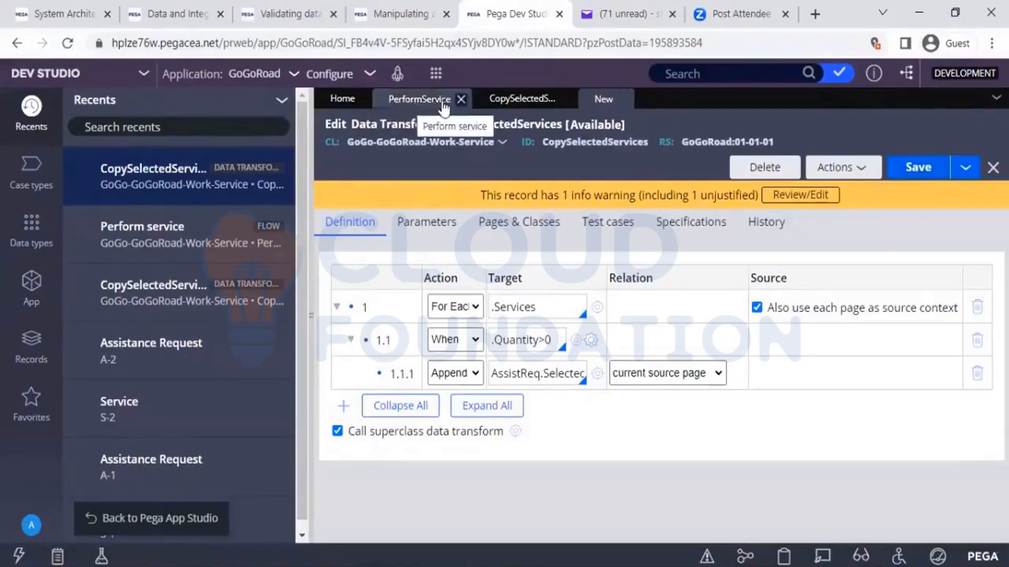
pyautogui.click(508, 104)
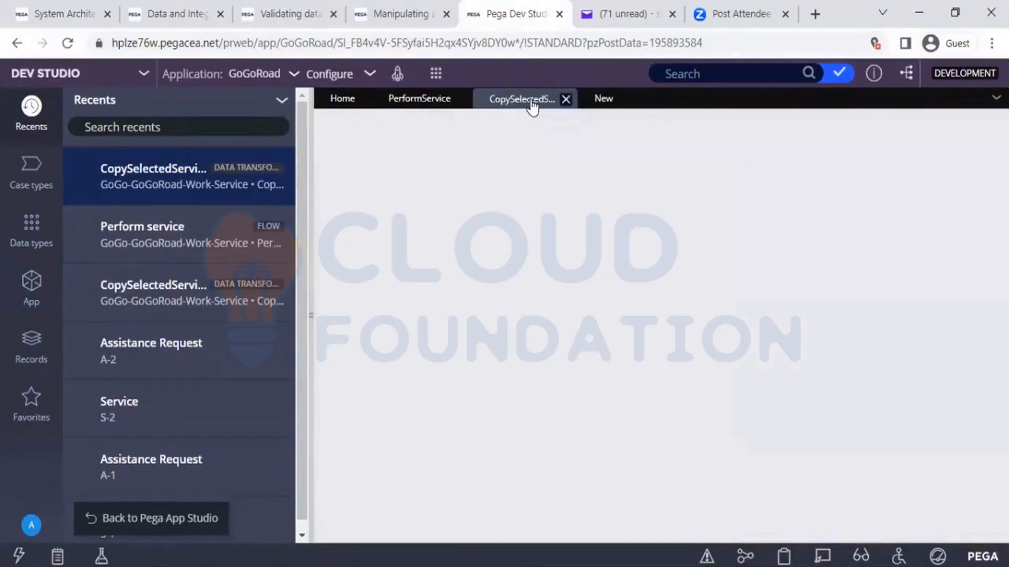
pyautogui.click(443, 105)
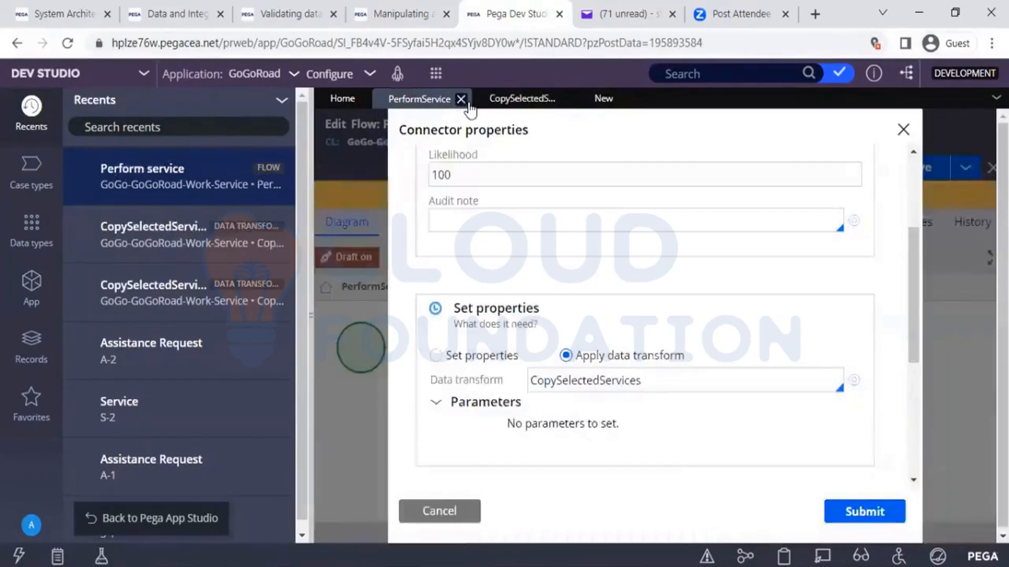
pyautogui.click(602, 99)
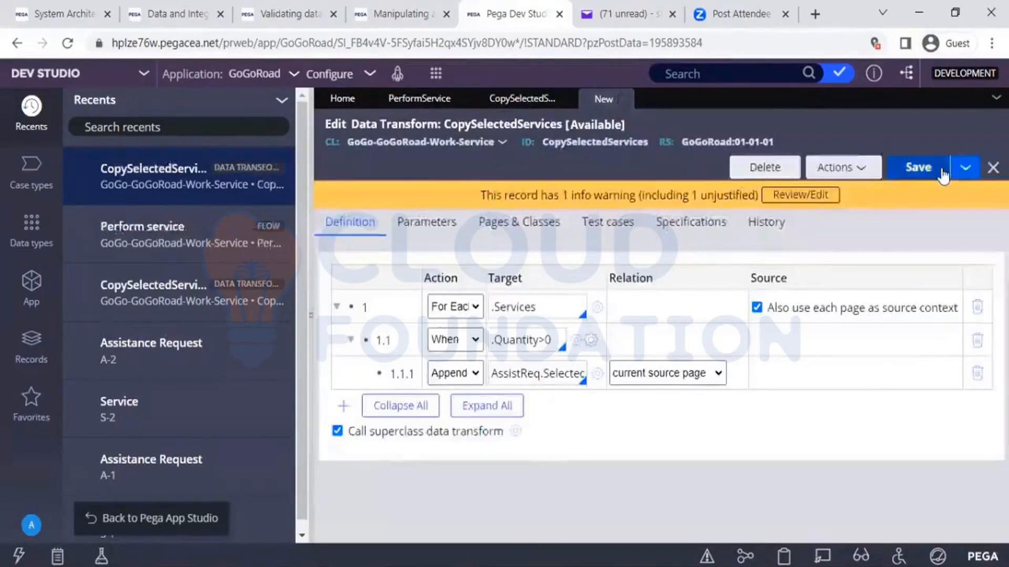
pyautogui.click(917, 167)
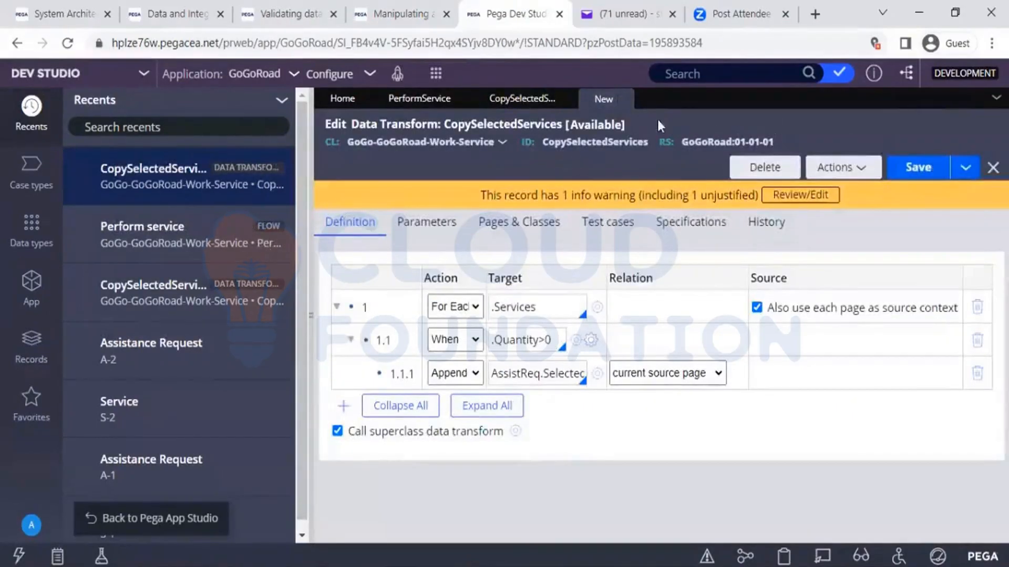
pyautogui.click(624, 100)
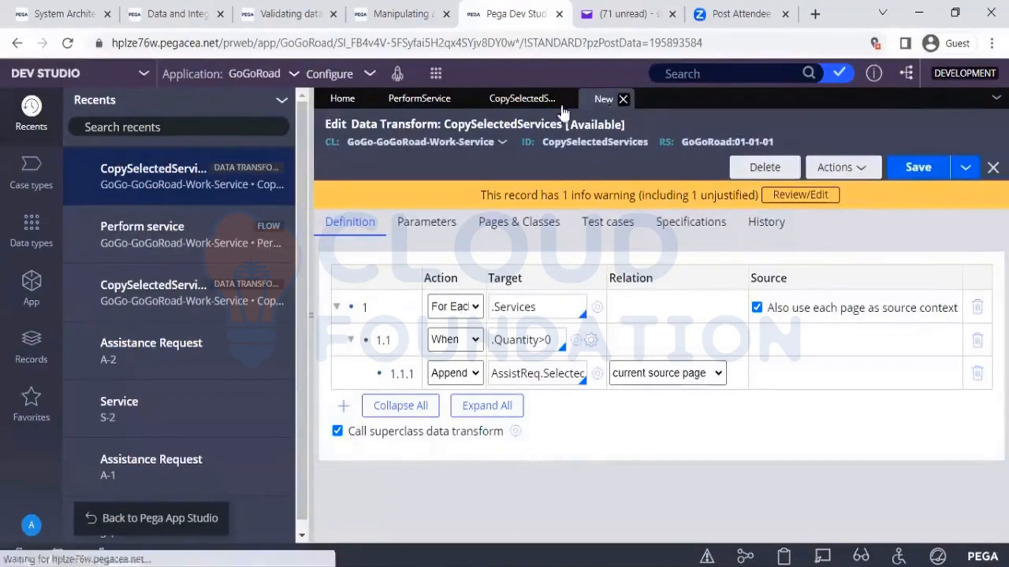
# Step: Close the open data transform record, open CopySelectedServices from the connector's properties to check it, and return to the PerformService flow
pyautogui.click(564, 99)
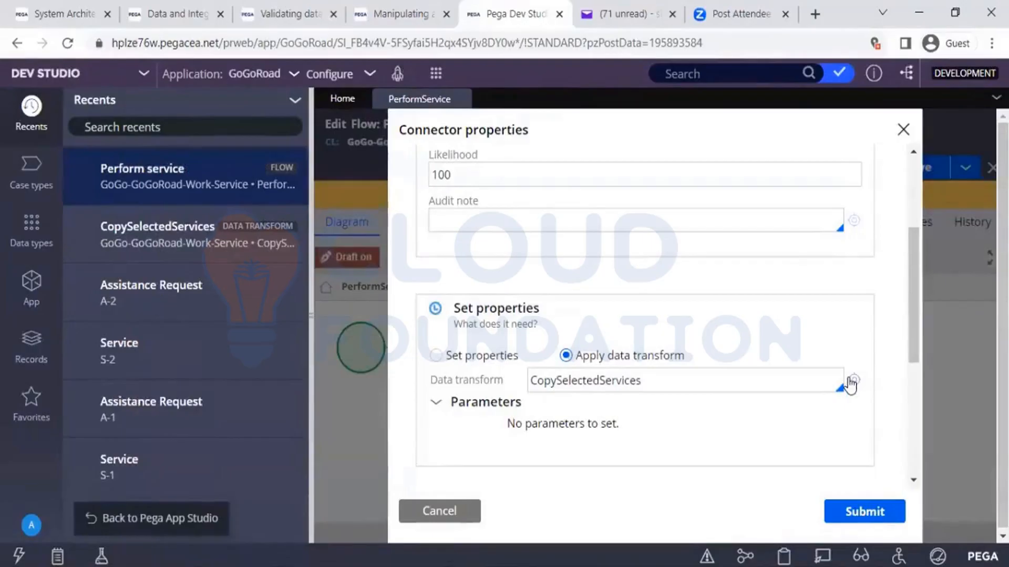
pyautogui.click(851, 381)
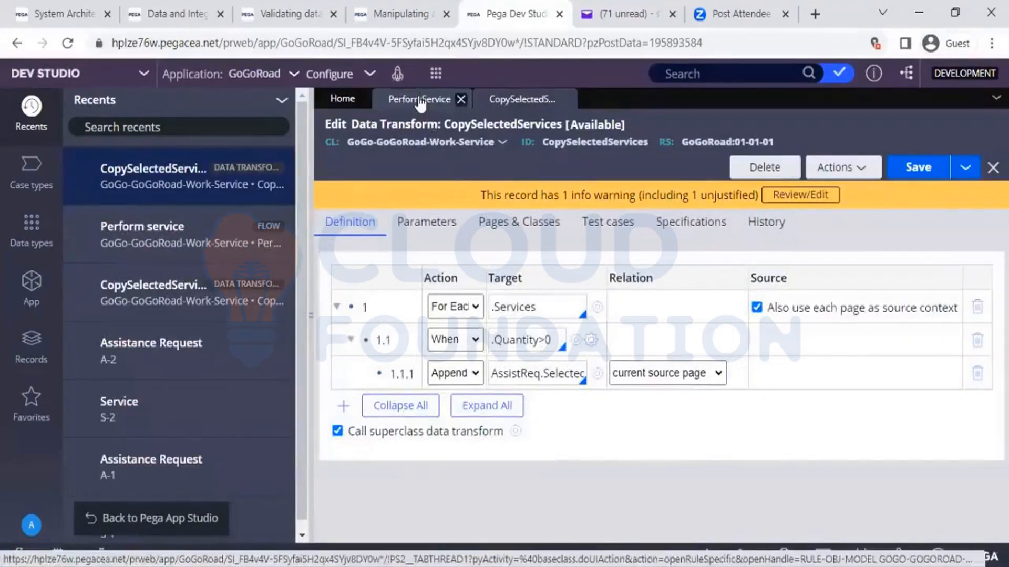
pyautogui.click(419, 100)
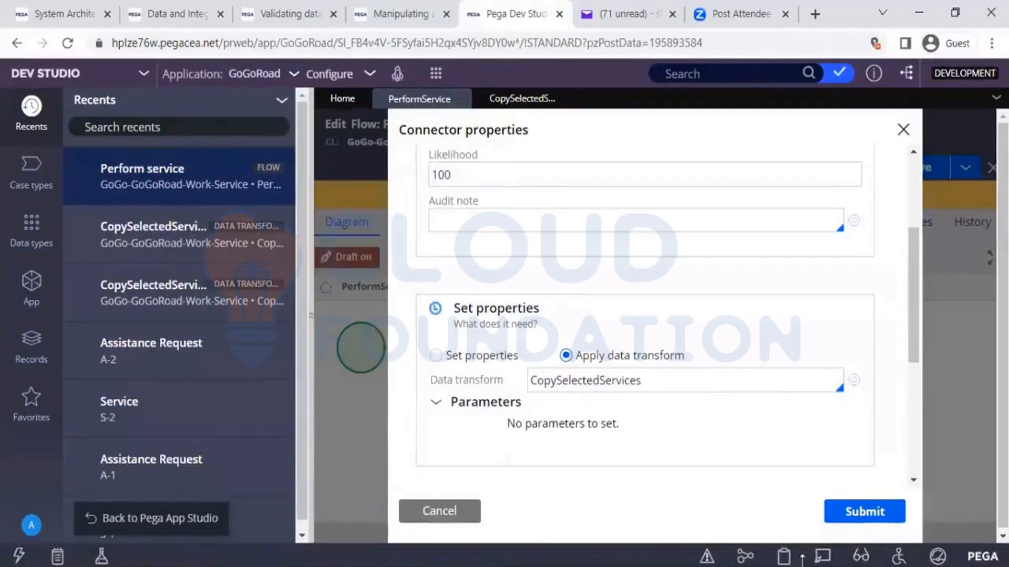
# Step: Submit the connector properties with the CopySelectedServices data transform applied and save the Perform service flow
pyautogui.click(855, 519)
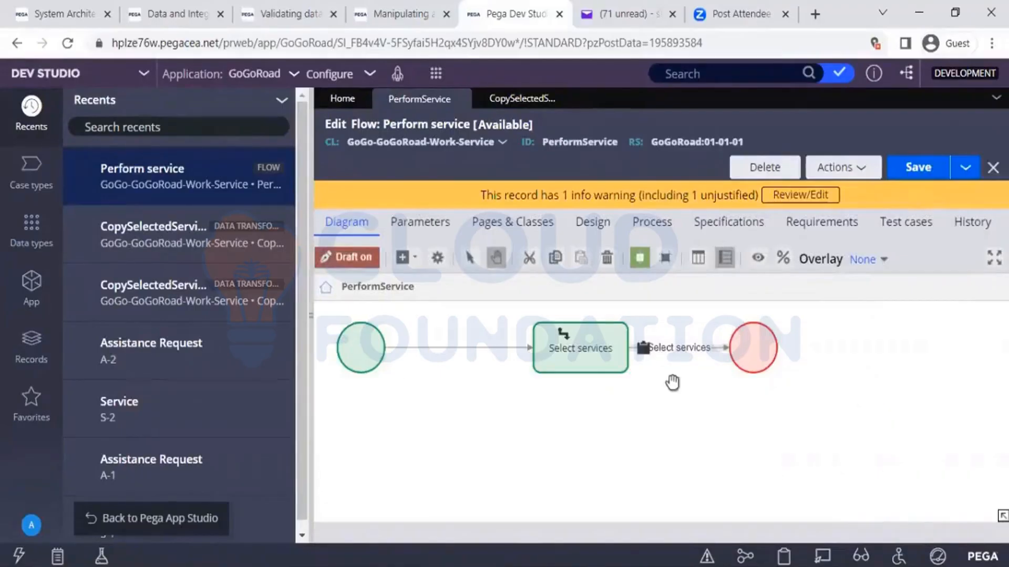
pyautogui.click(915, 170)
pyautogui.click(911, 169)
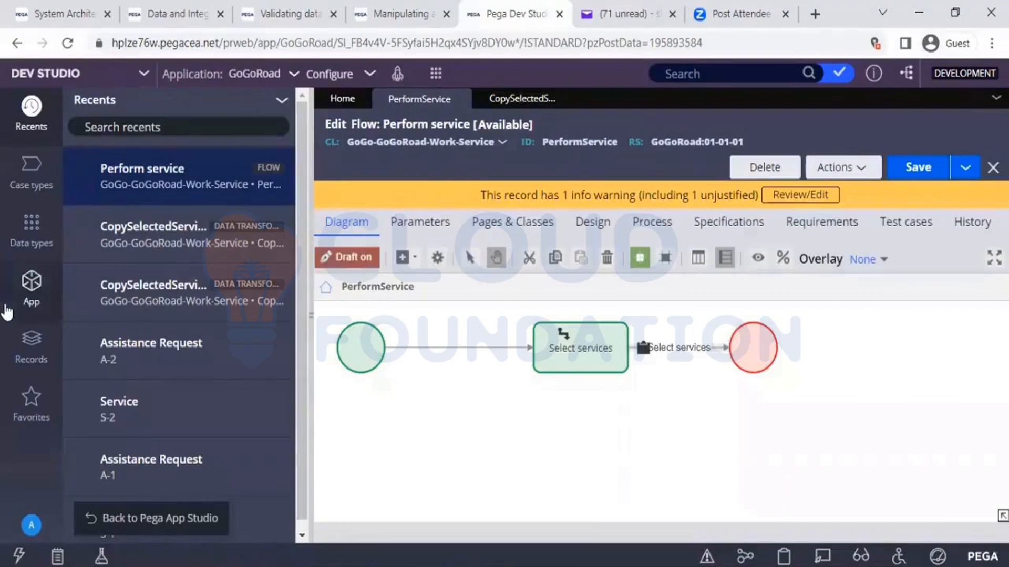
# Step: Open the pyDefault data transform from the Service class's data model and examine its Pages & Classes settings
pyautogui.click(33, 282)
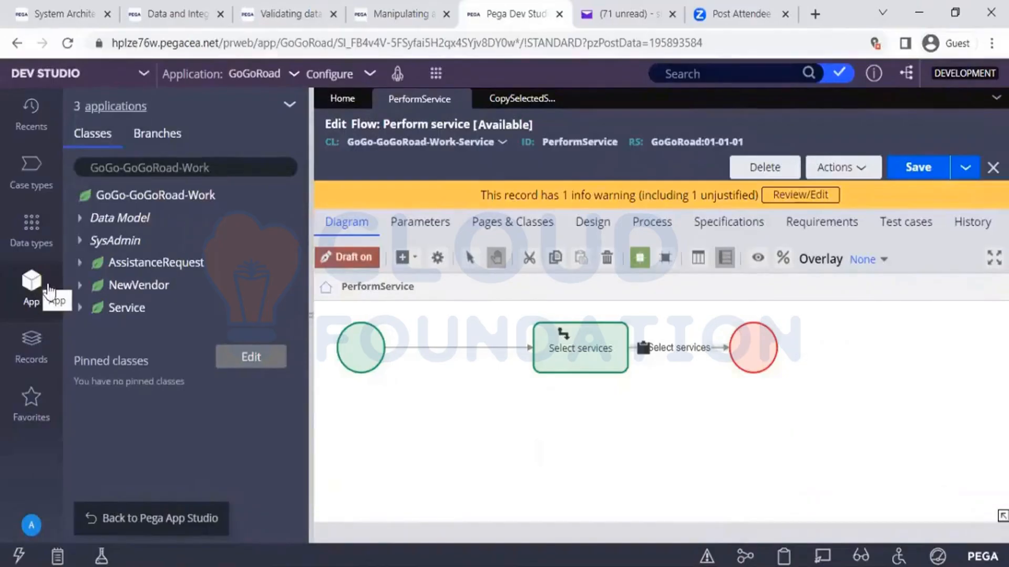
pyautogui.click(85, 309)
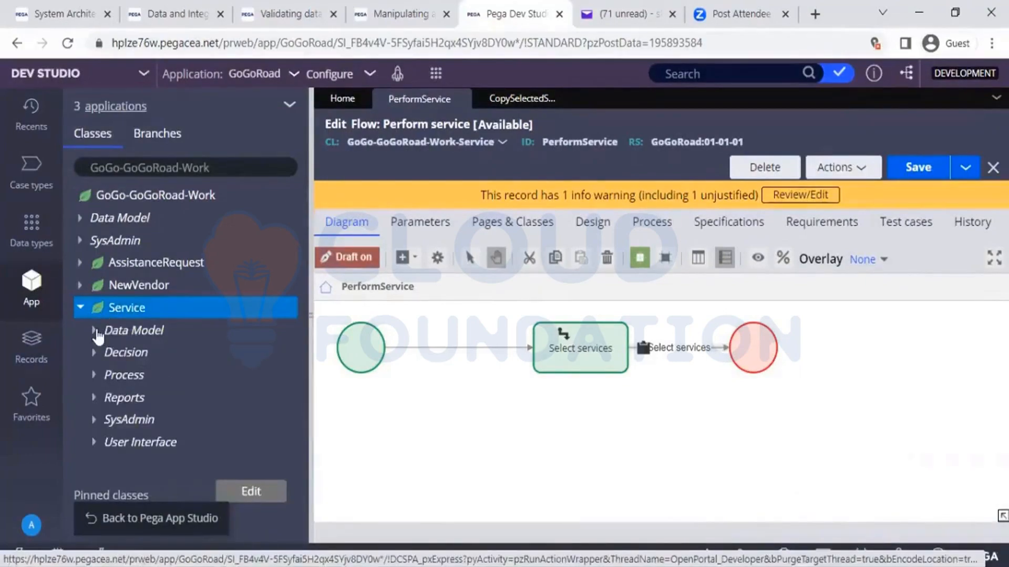
pyautogui.click(96, 331)
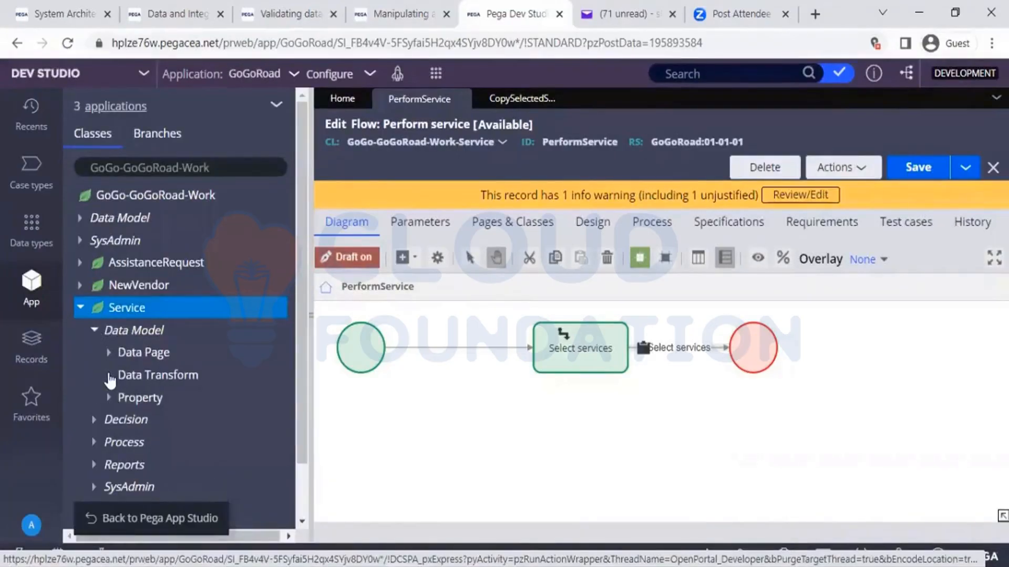
pyautogui.click(109, 376)
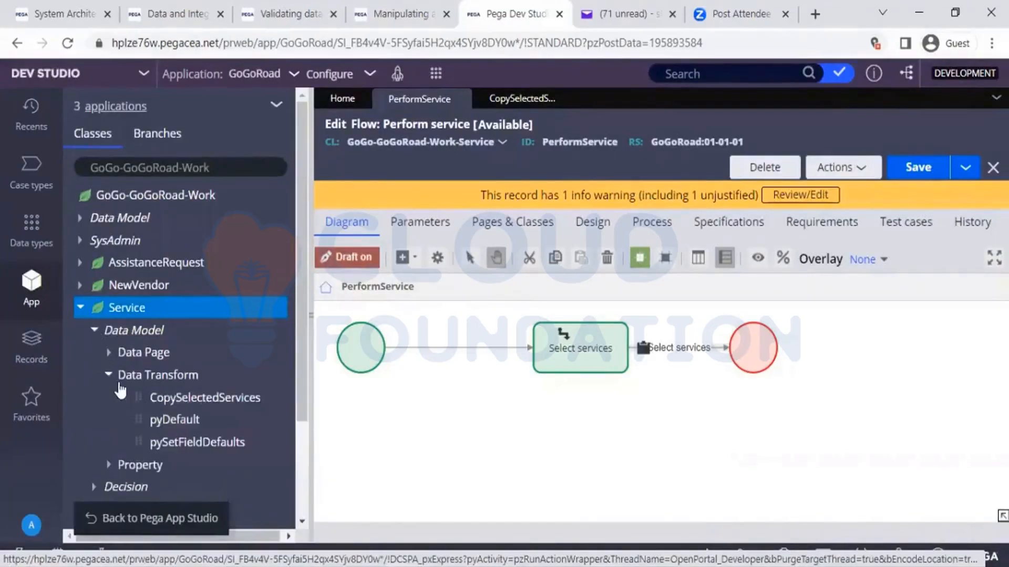
pyautogui.click(170, 427)
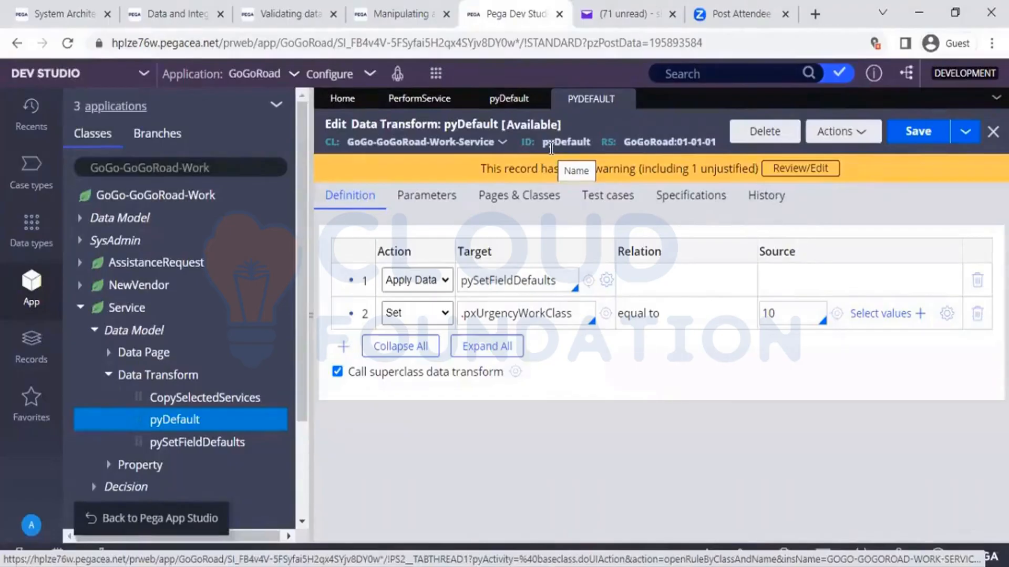
pyautogui.click(502, 196)
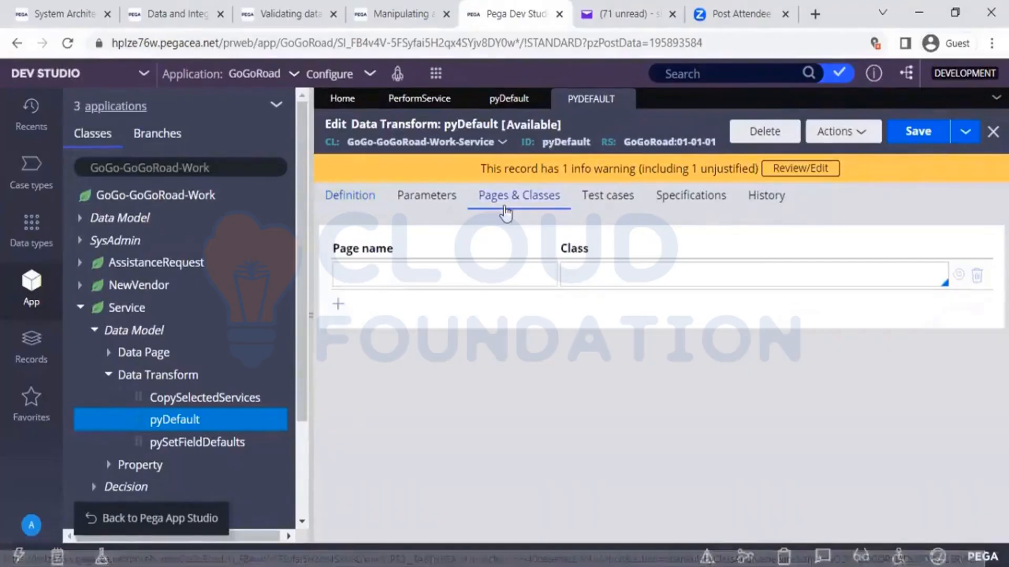
pyautogui.click(387, 272)
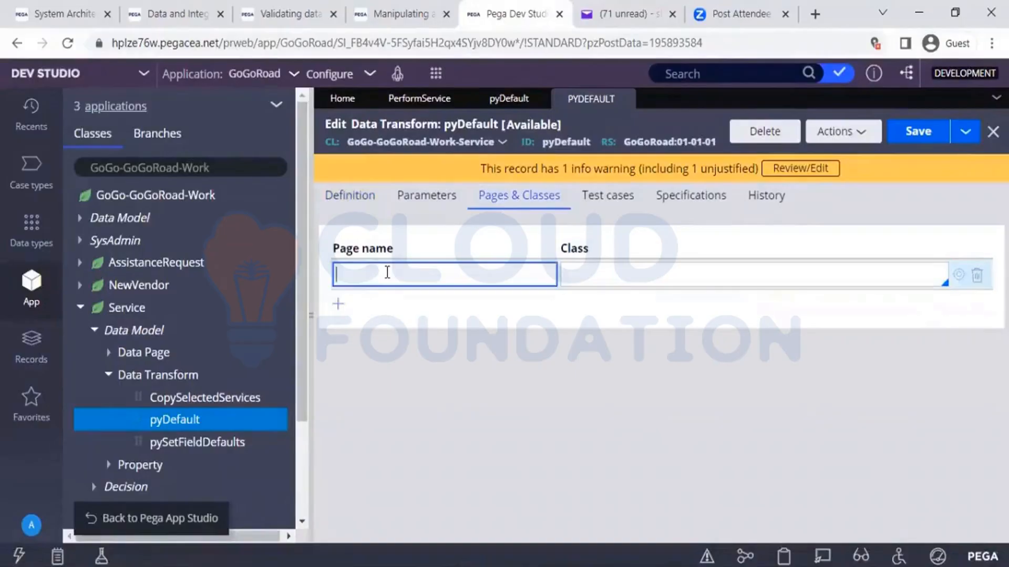
# Step: Return to the PerformService flow and open the CopySelectedServices data transform from the Select services connector's properties
pyautogui.click(419, 100)
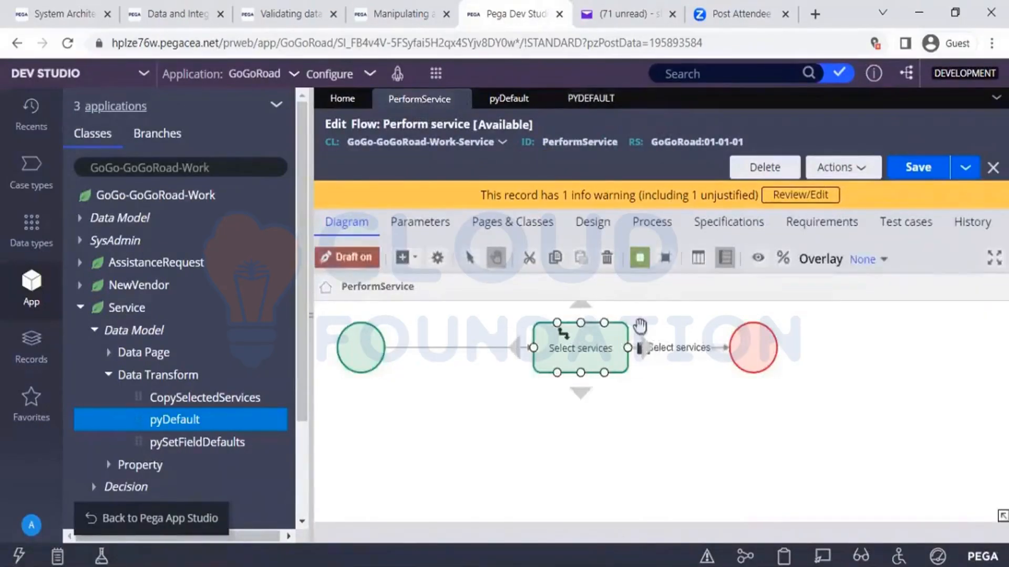
pyautogui.doubleClick(665, 353)
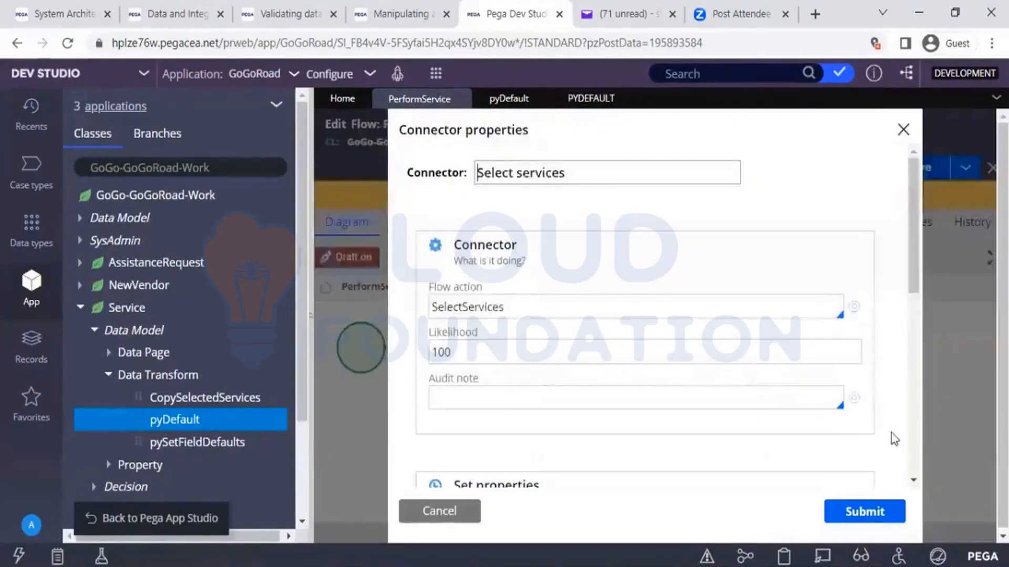
pyautogui.scroll(-5, 914, 435)
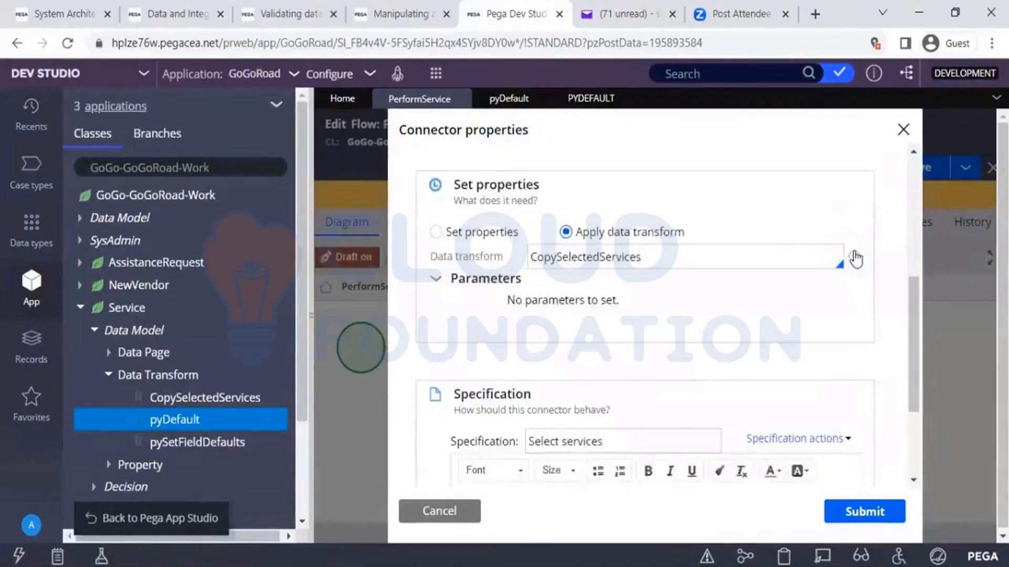
pyautogui.click(855, 258)
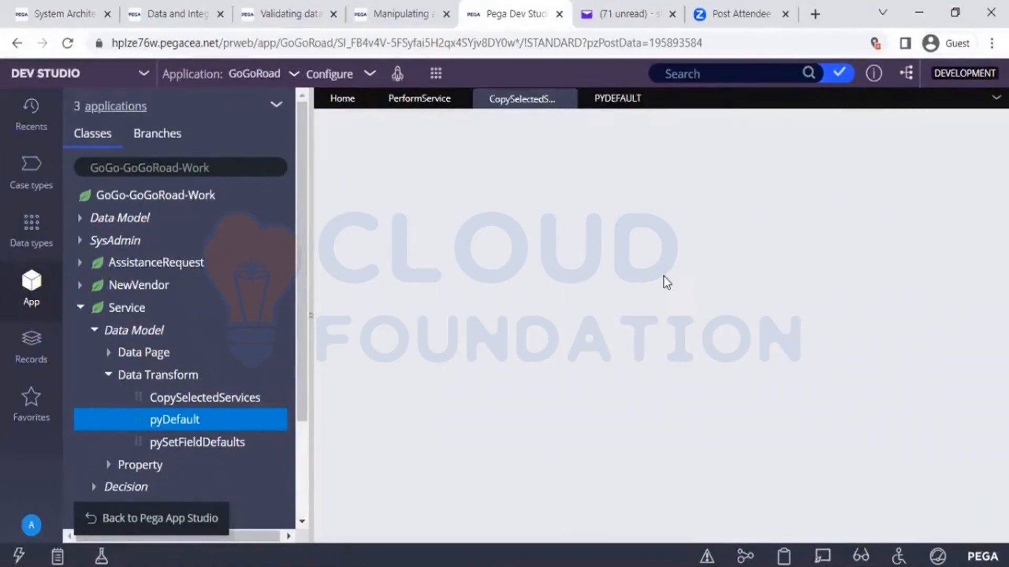
# Step: Close the blank CopySelectedServices record and try to reopen it from the Select services connector's properties
pyautogui.click(602, 105)
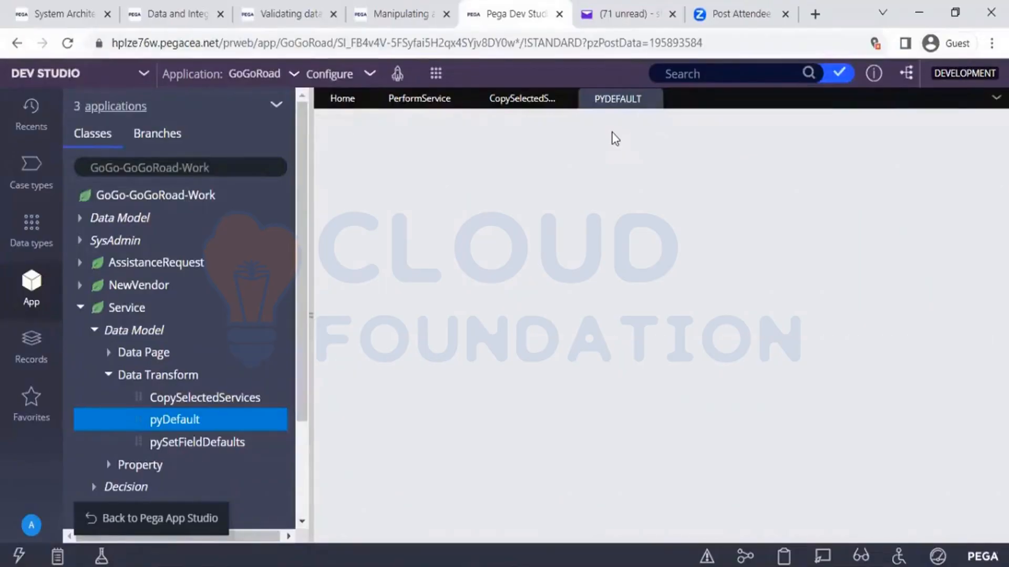
pyautogui.click(535, 113)
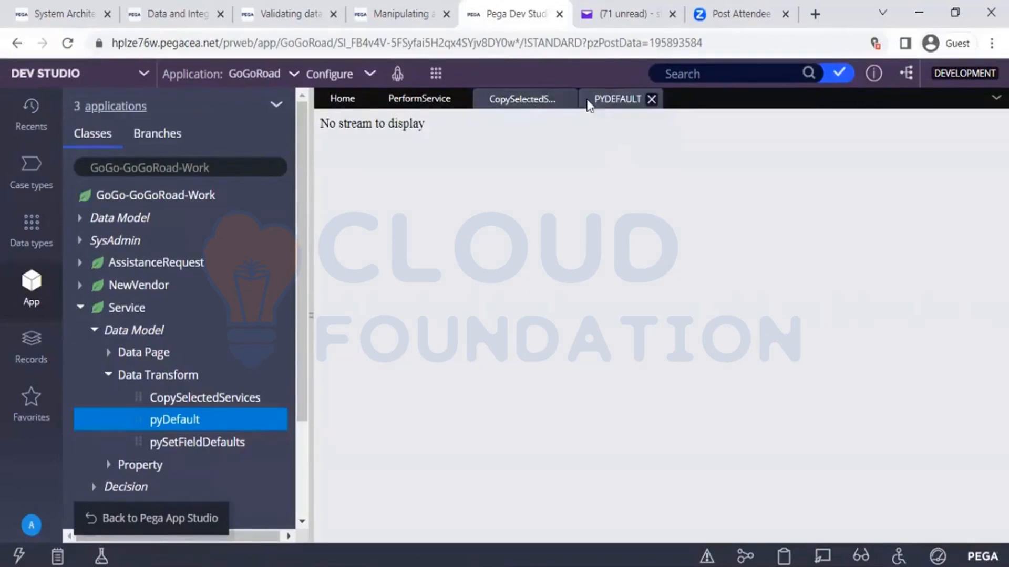
pyautogui.click(566, 99)
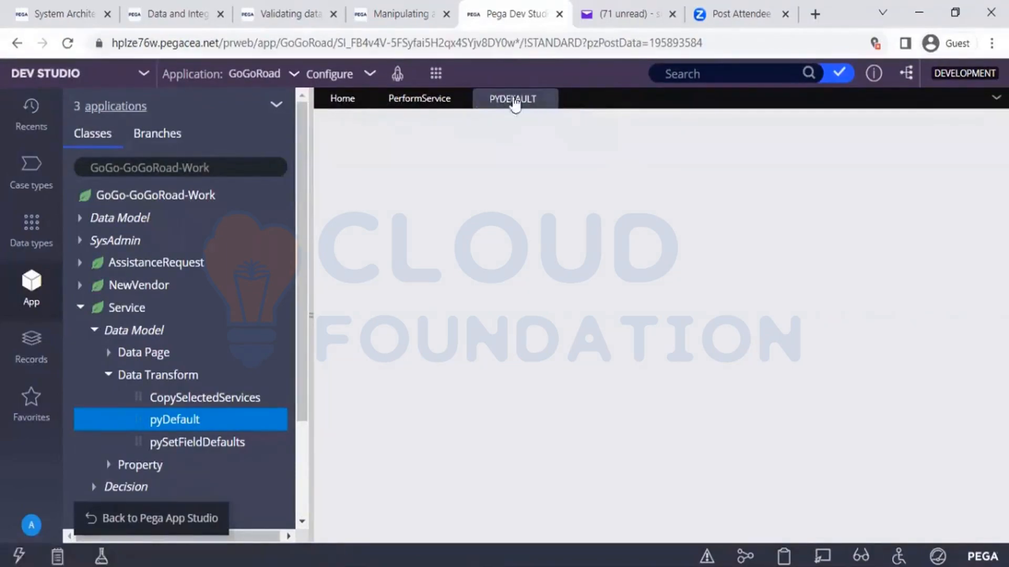
pyautogui.click(404, 102)
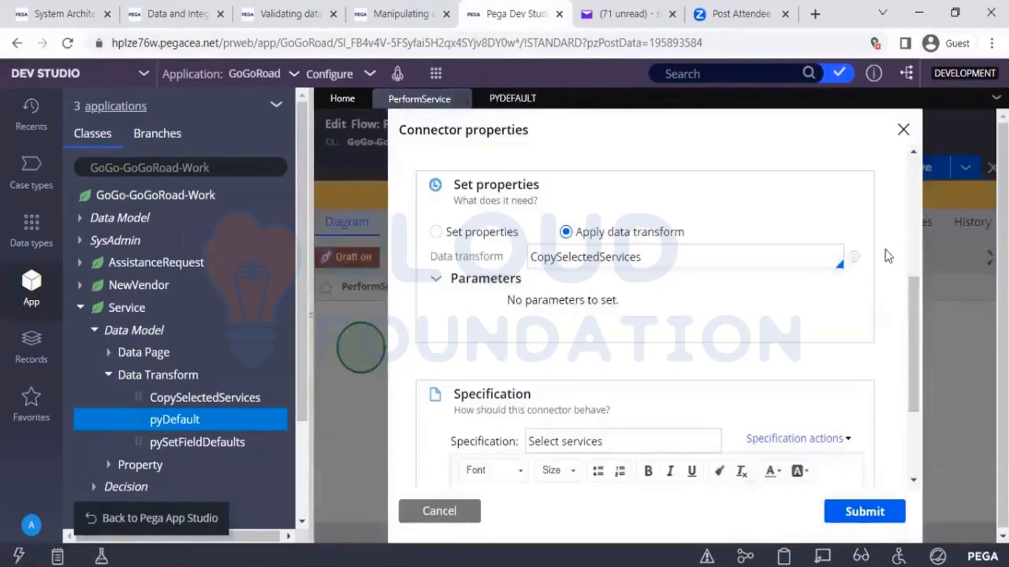
pyautogui.click(857, 251)
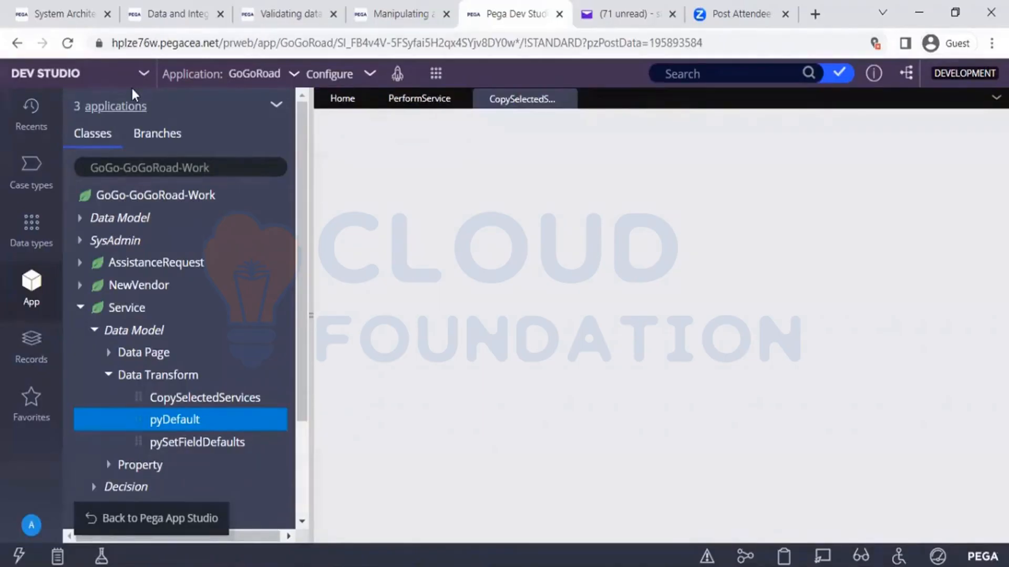
# Step: Reload the browser page and switch from App Studio to Dev Studio
pyautogui.click(67, 43)
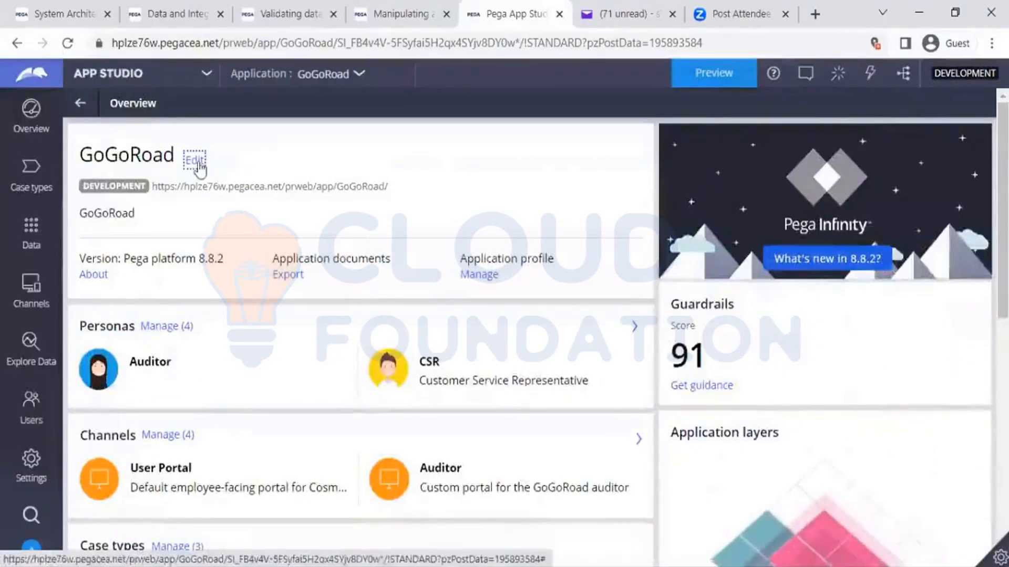
pyautogui.click(176, 79)
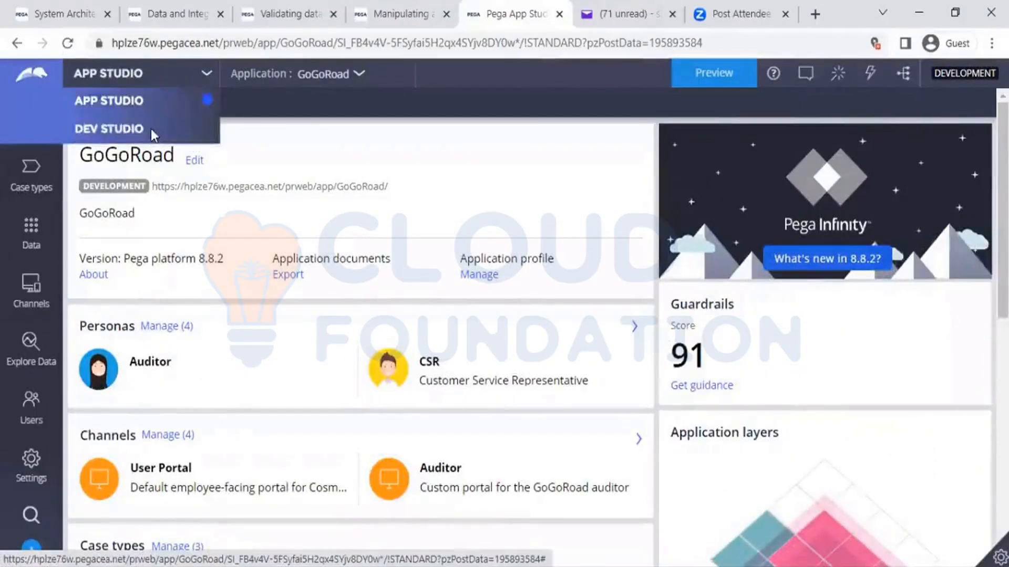
pyautogui.click(150, 128)
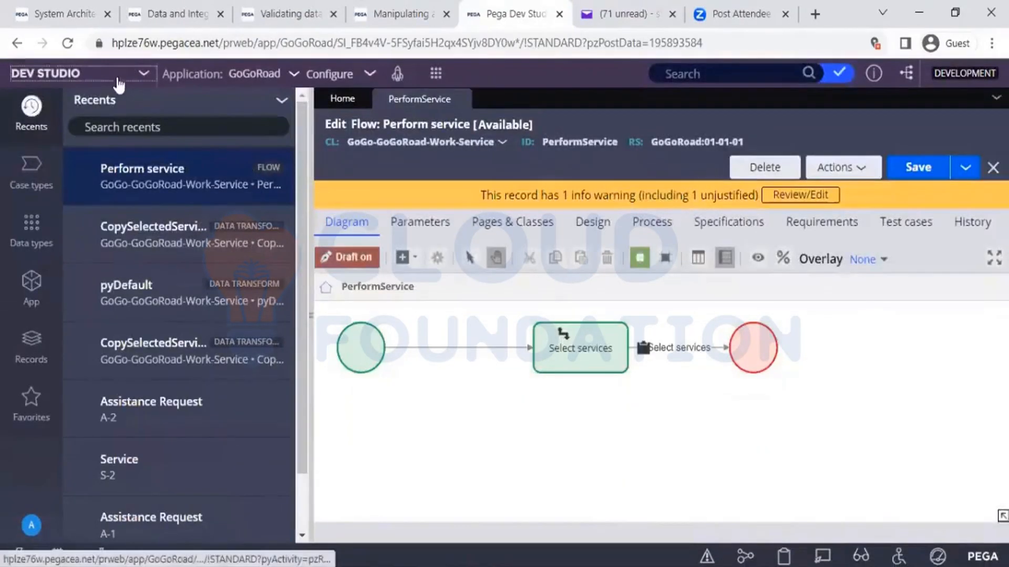
# Step: Switch back to App Studio and open the Assistance Request case type's workflow
pyautogui.click(117, 78)
pyautogui.click(103, 111)
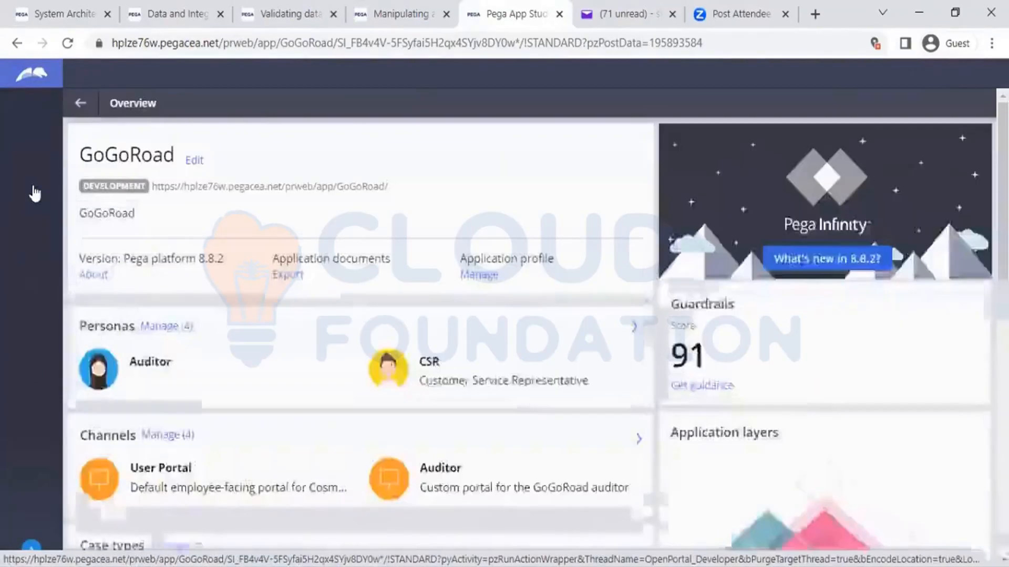
pyautogui.click(64, 199)
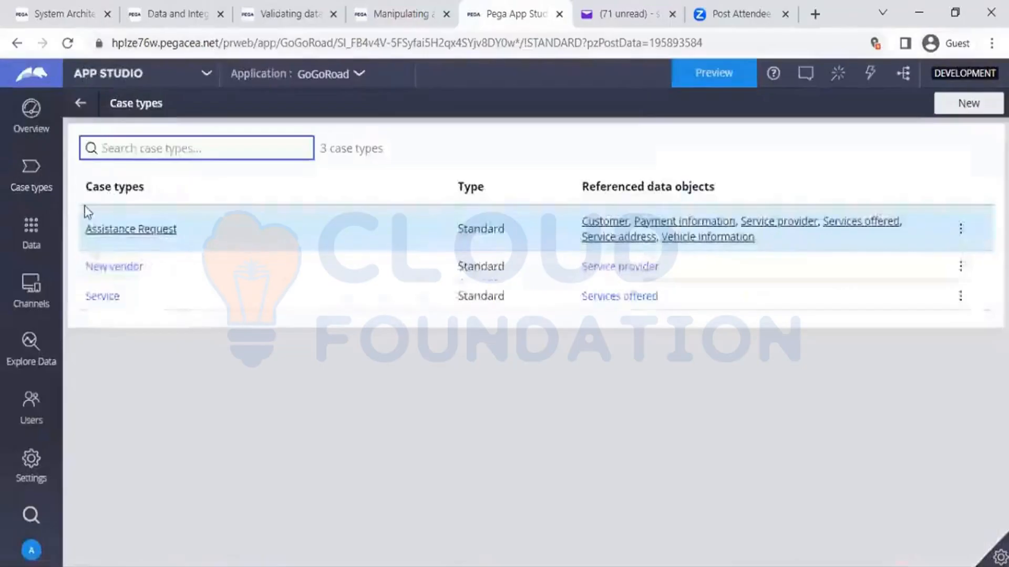
pyautogui.click(112, 229)
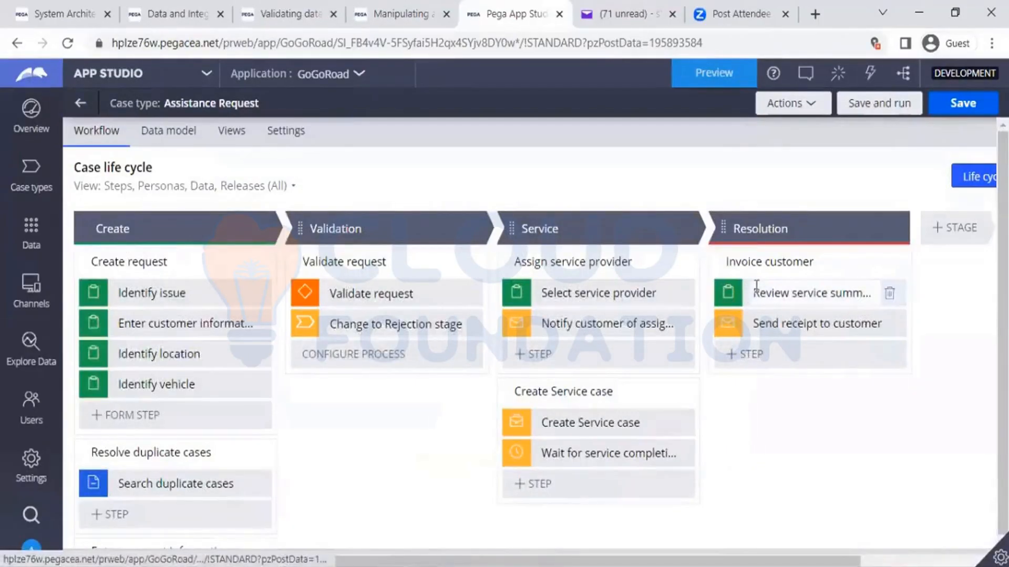
# Step: Review the view fields of the Review service summary step in the Resolution stage and leave without changes
pyautogui.click(756, 288)
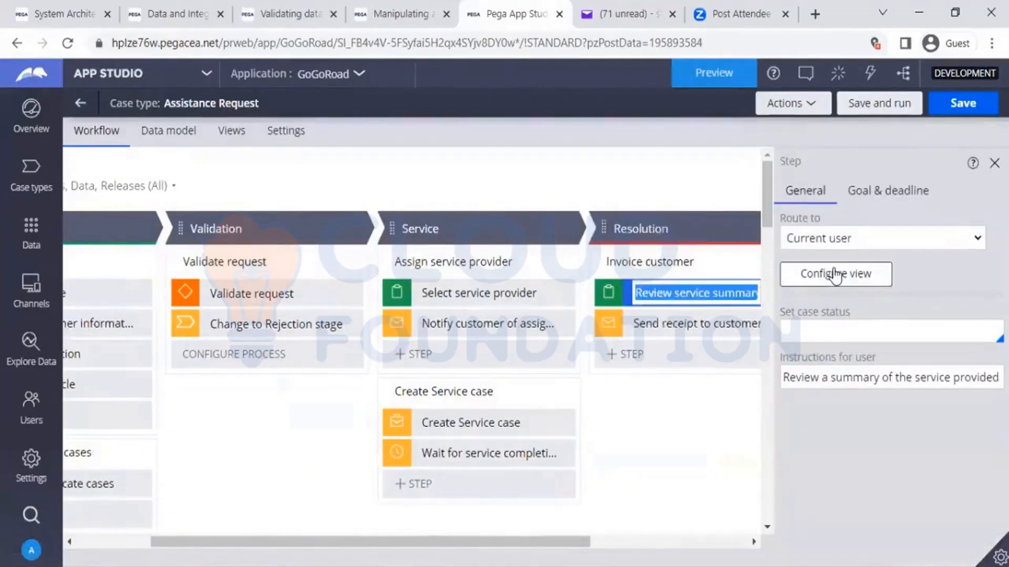
pyautogui.click(836, 276)
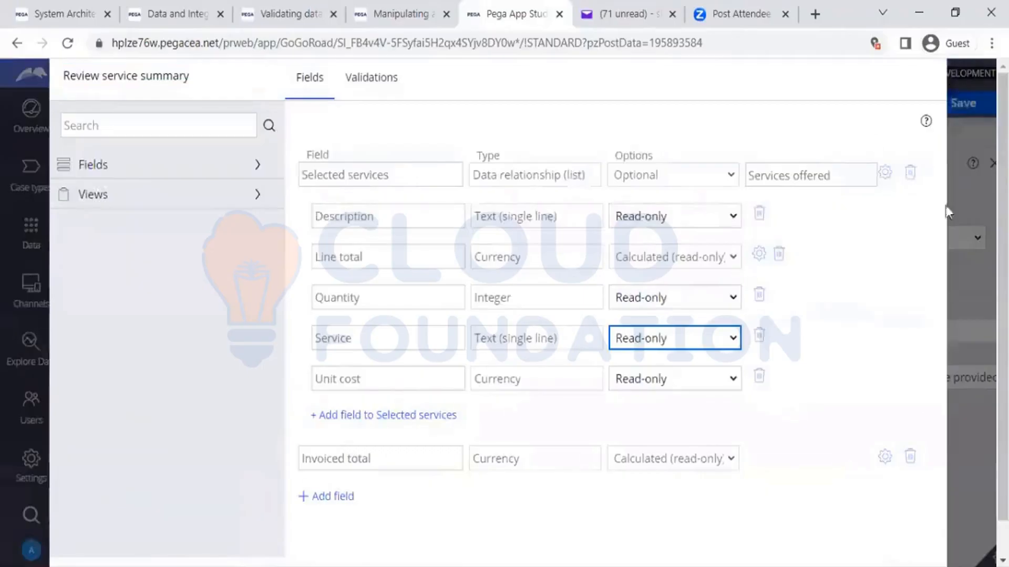
pyautogui.scroll(-1, 79, 491)
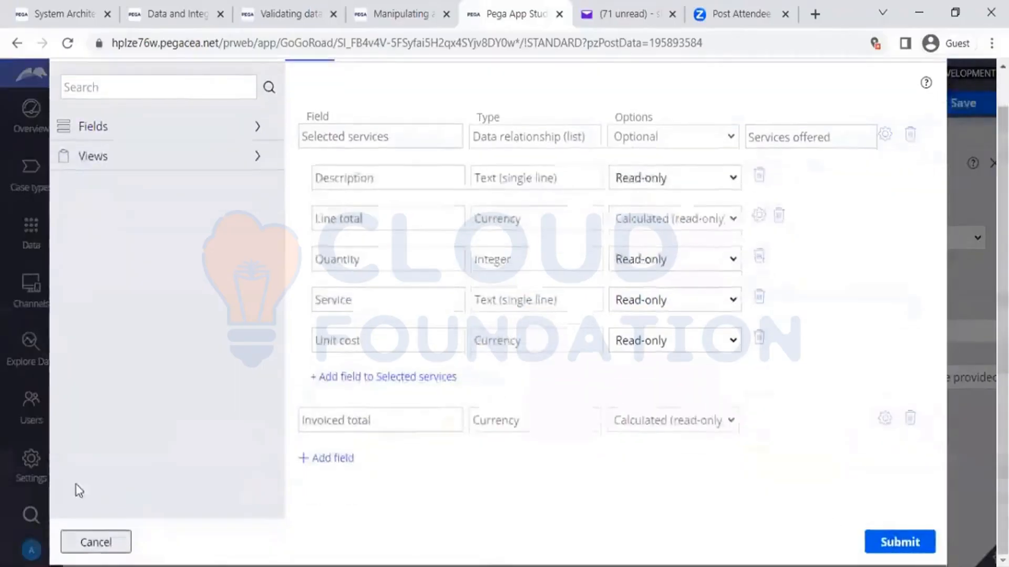
pyautogui.click(92, 543)
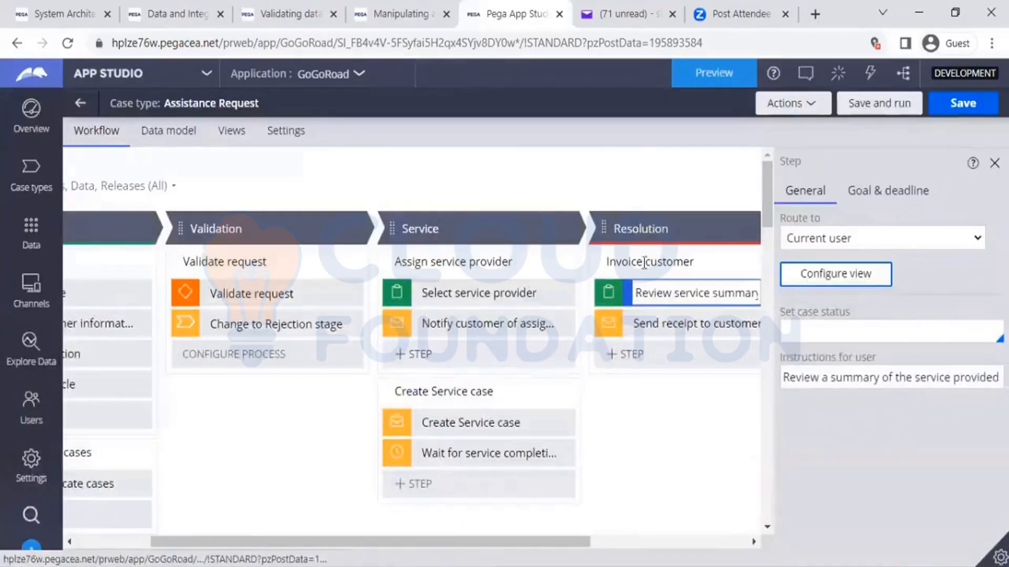
# Step: Open the Service case type and show its Perform service process as a flow diagram
pyautogui.moveTo(143, 250)
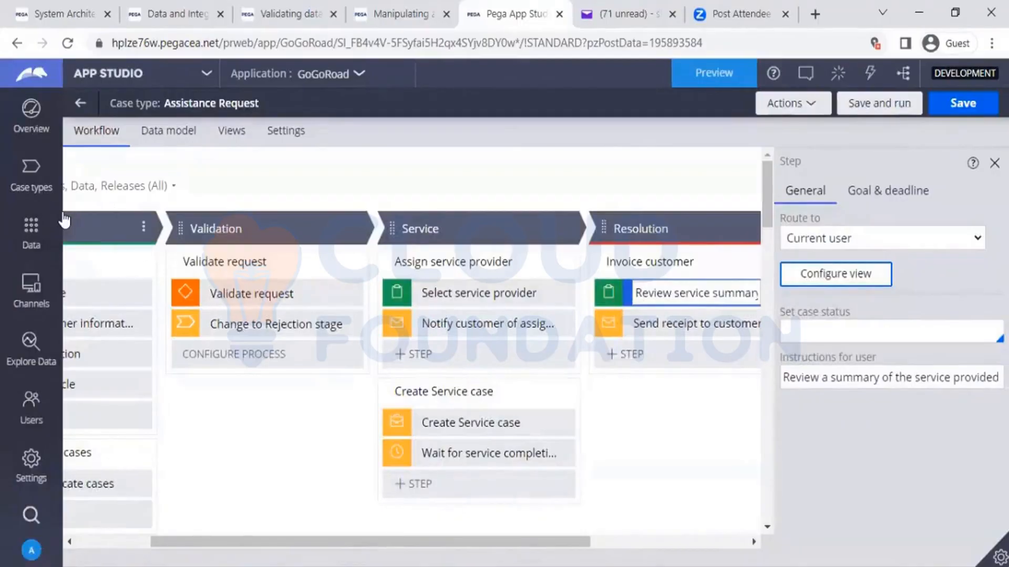
pyautogui.click(39, 185)
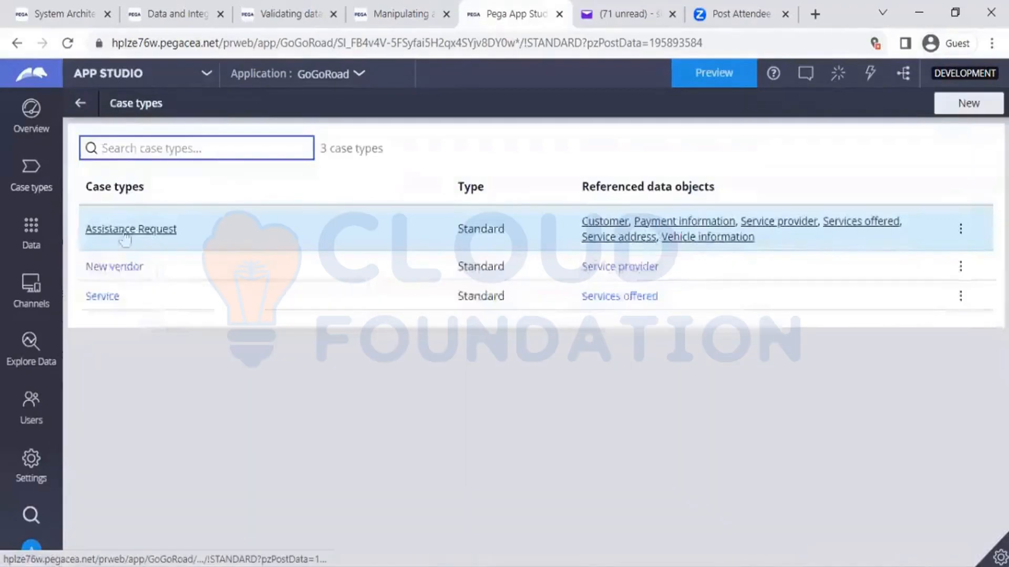
pyautogui.click(105, 296)
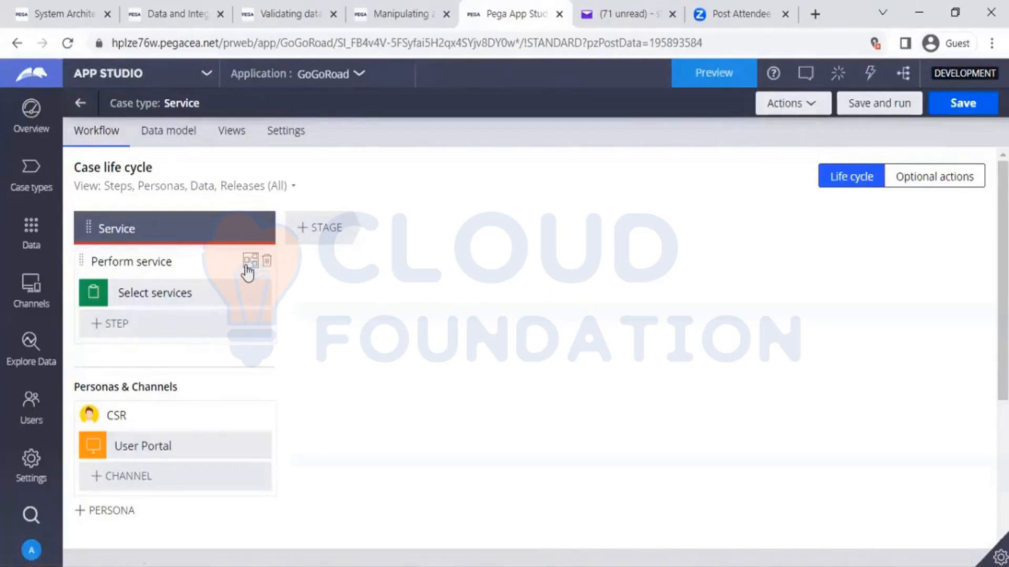
pyautogui.click(248, 262)
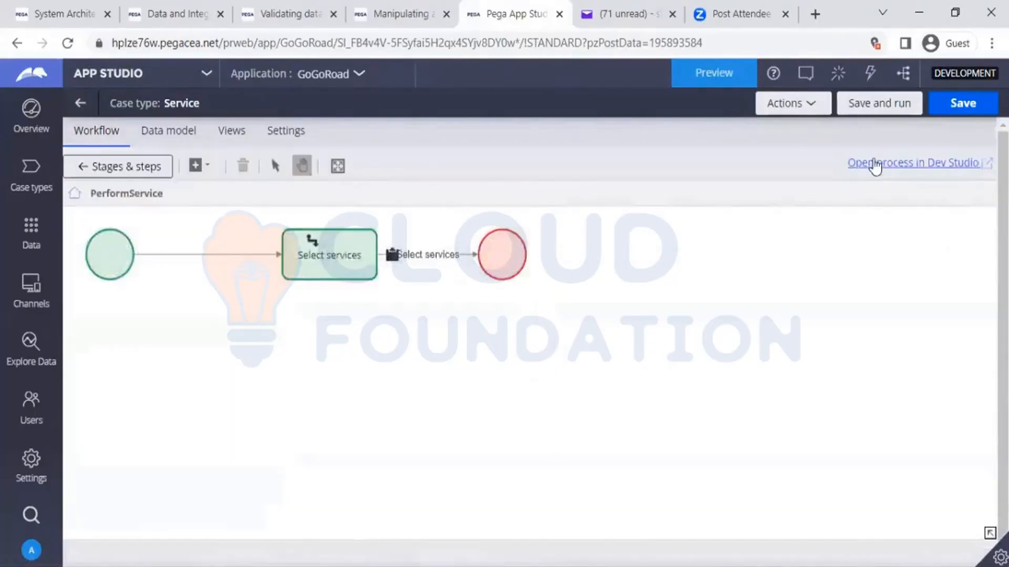
# Step: Open the Service case type's Perform service process in Dev Studio and try to open the older CopySelectedServices entry from the recent rules
pyautogui.click(908, 166)
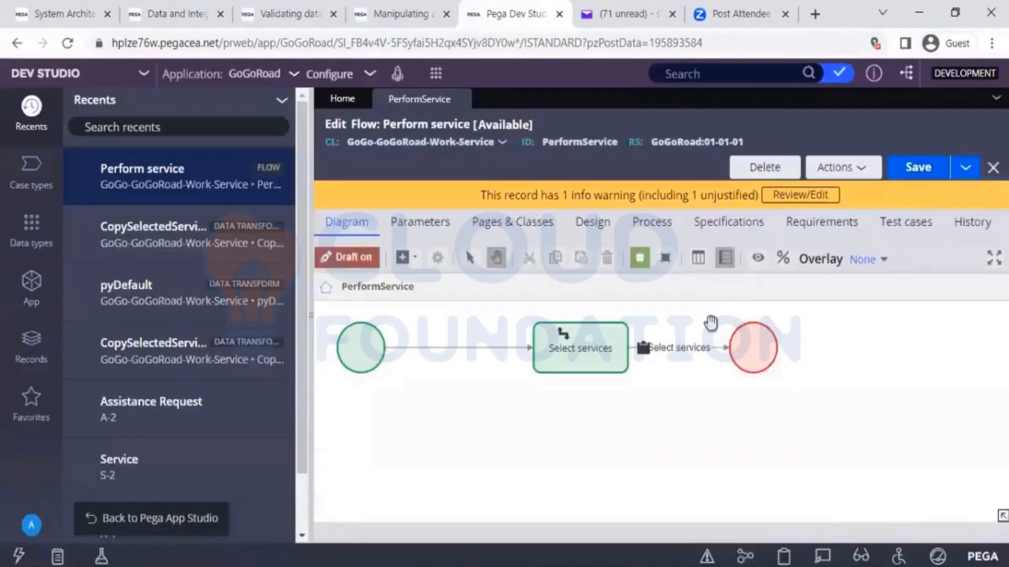
pyautogui.click(190, 356)
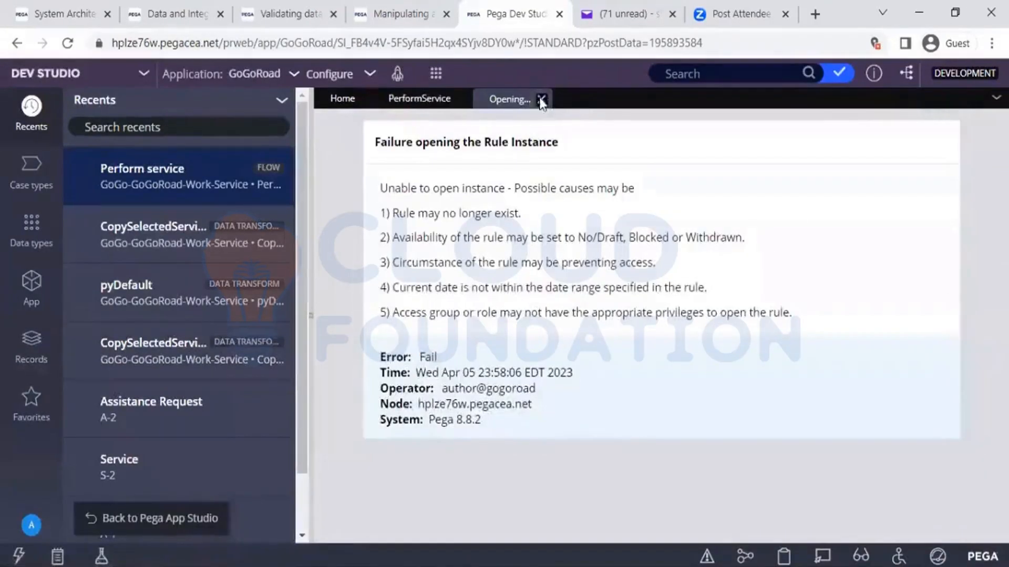
pyautogui.click(541, 100)
# Step: Open the Service class's CopySelectedServices and pyDefault data transforms
pyautogui.click(177, 242)
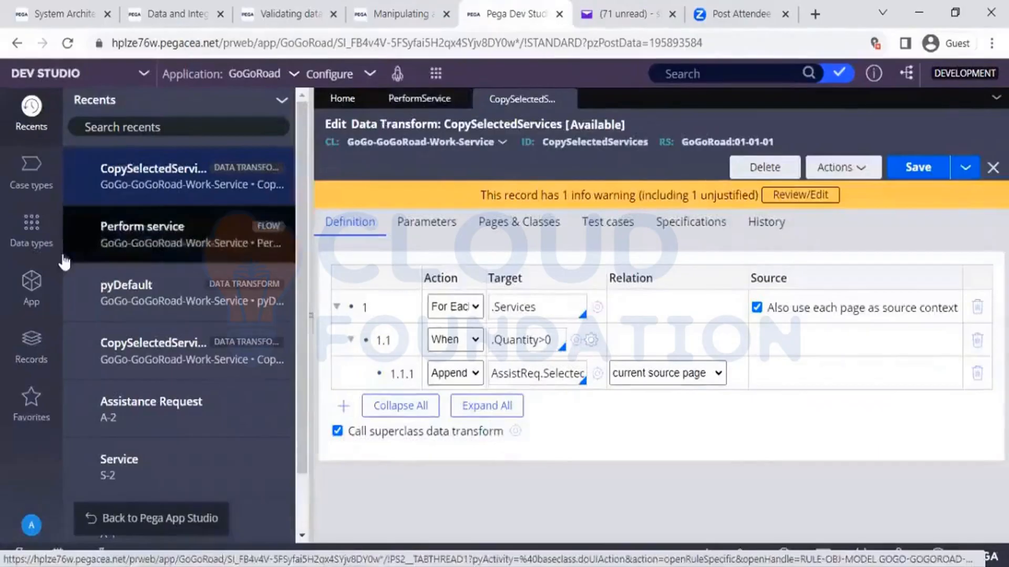
pyautogui.click(25, 298)
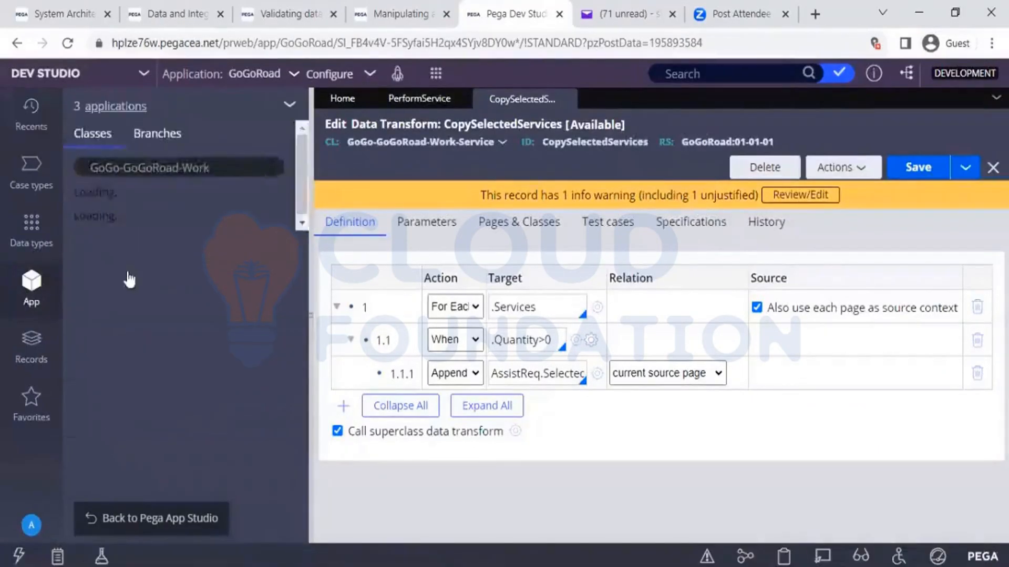
pyautogui.click(193, 421)
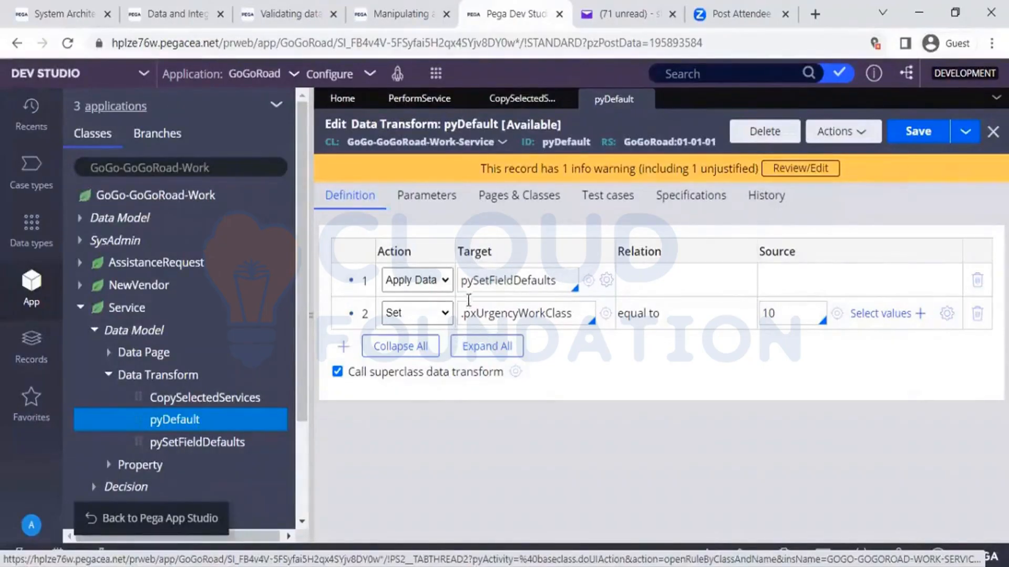
# Step: Add the page name AssistReq to the Pages & Classes of pyDefault, matching the page defined in CopySelectedServices
pyautogui.click(516, 100)
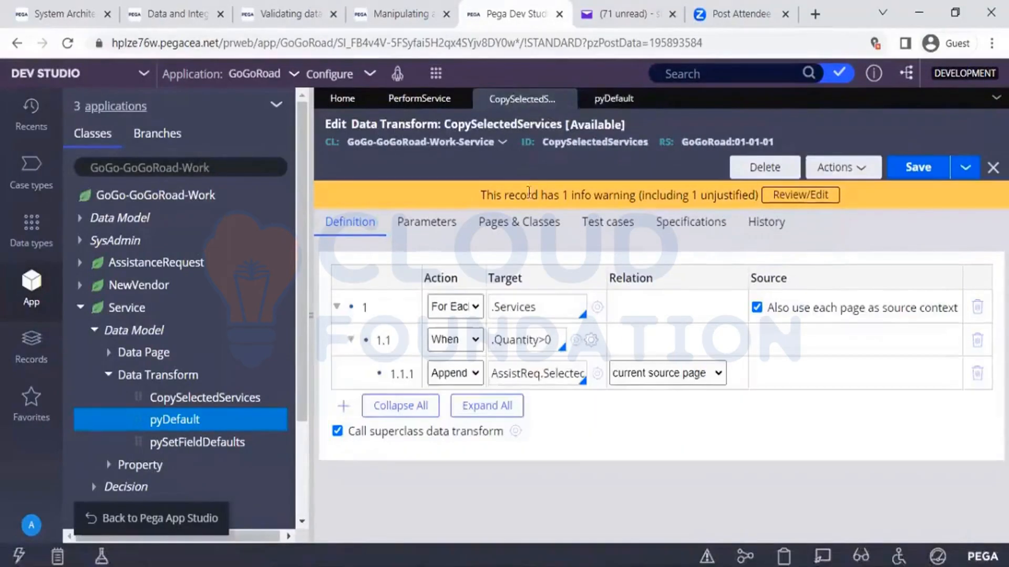
pyautogui.click(523, 230)
pyautogui.click(393, 299)
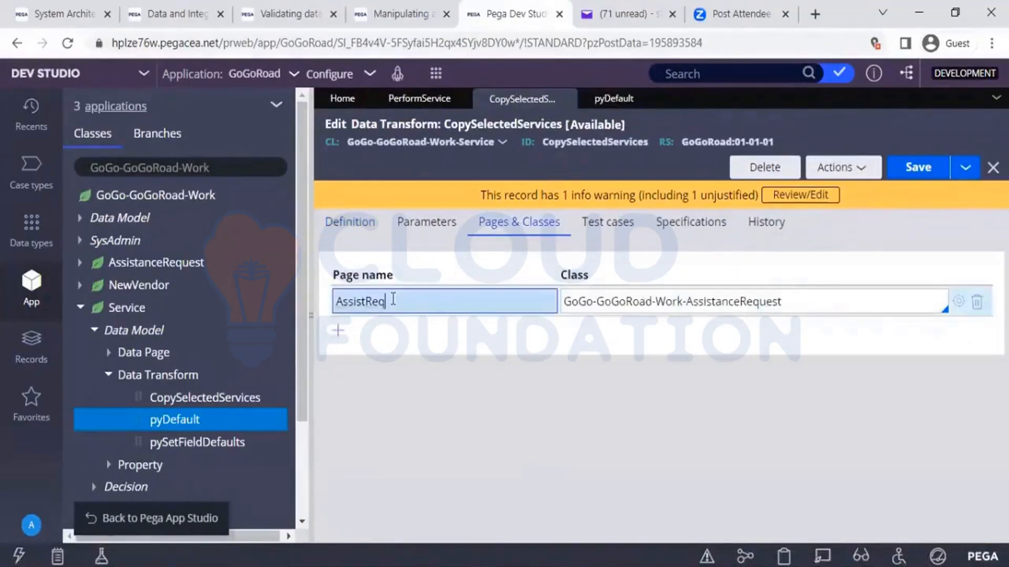
pyautogui.click(393, 301)
pyautogui.doubleClick(393, 300)
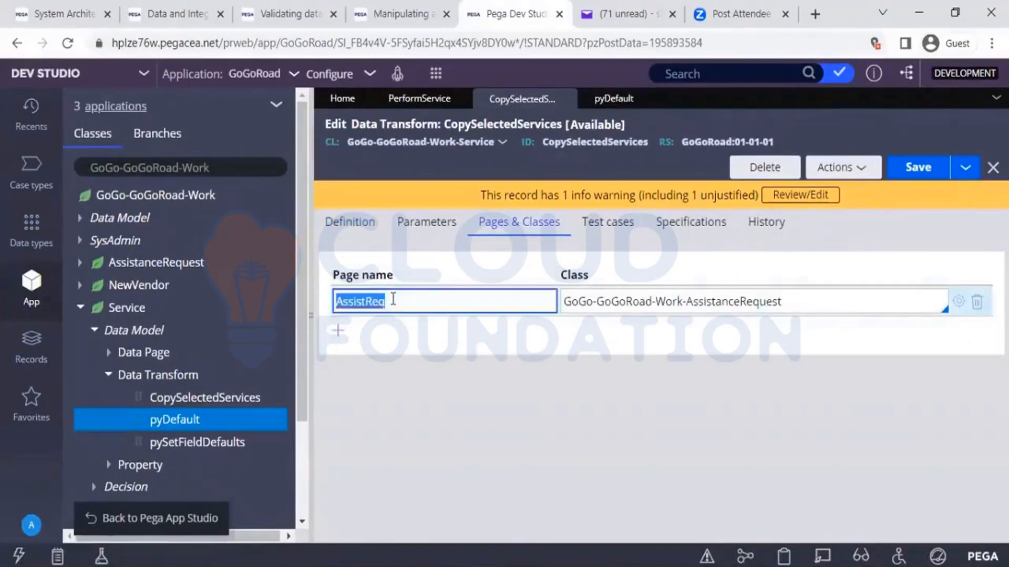
pyautogui.click(611, 99)
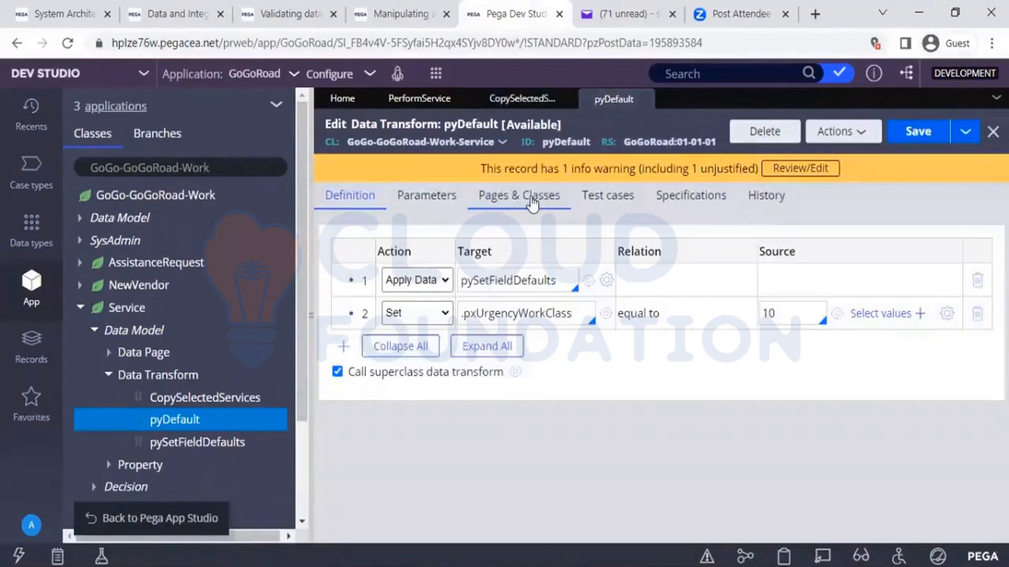
pyautogui.click(532, 202)
pyautogui.click(437, 273)
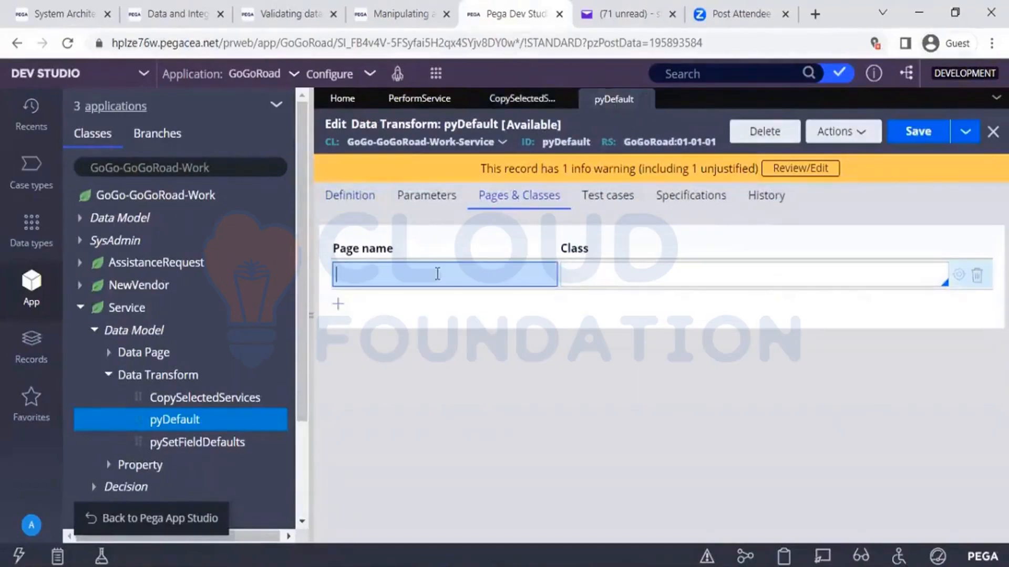
pyautogui.write('AssistReq')
# Step: Set the AssistReq page's class in pyDefault to GoGo-GoGoRoad-Work-AssistanceRequest, copied from CopySelectedServices
pyautogui.click(600, 277)
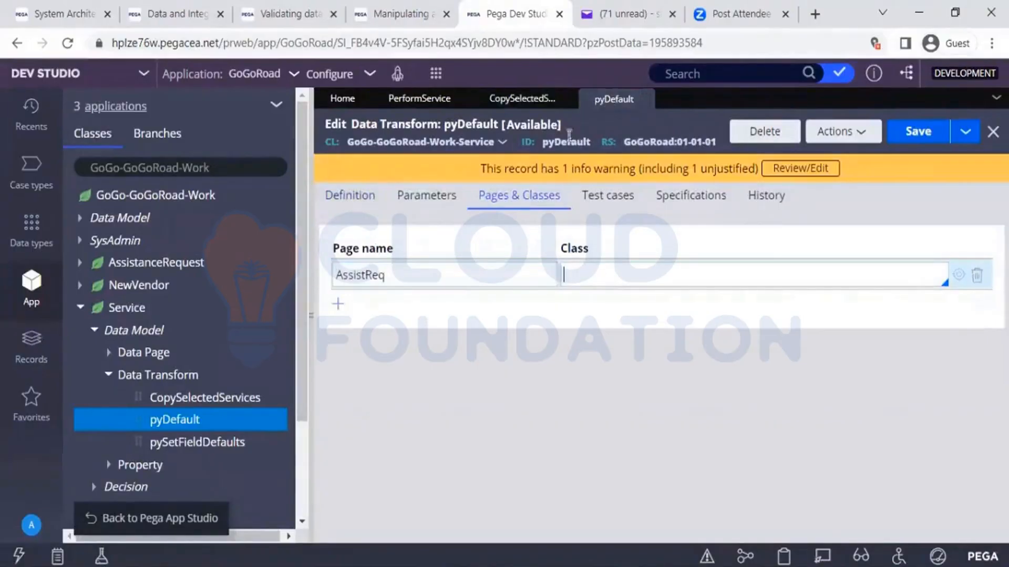
pyautogui.click(551, 102)
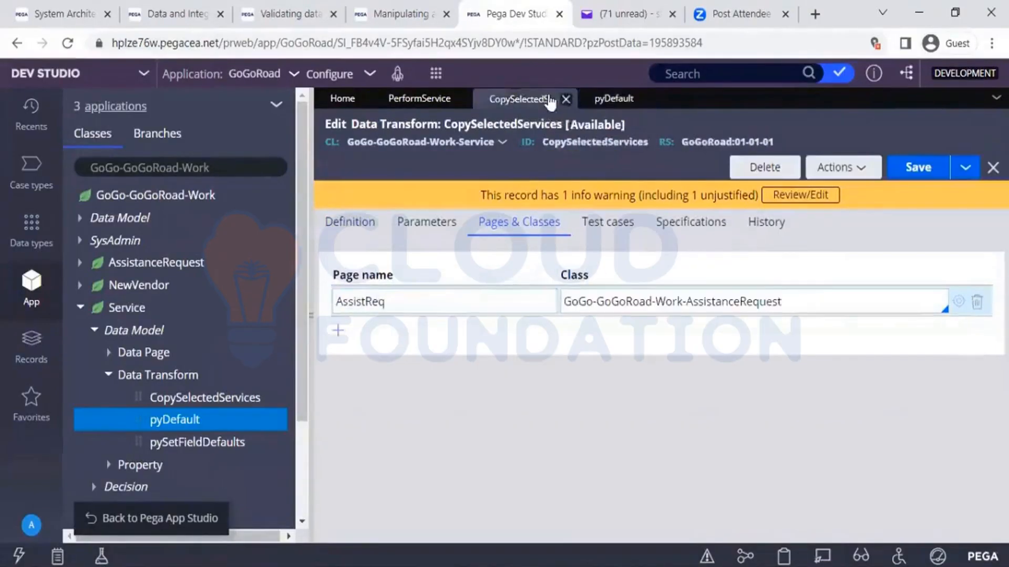
pyautogui.tripleClick(621, 298)
pyautogui.hotkey('ctrl', 'c')
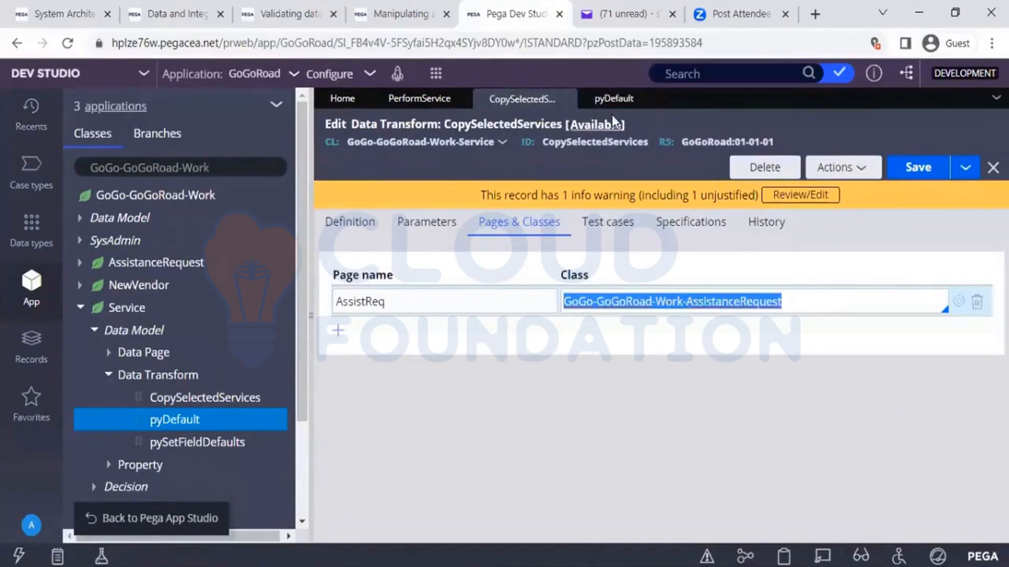
pyautogui.click(610, 98)
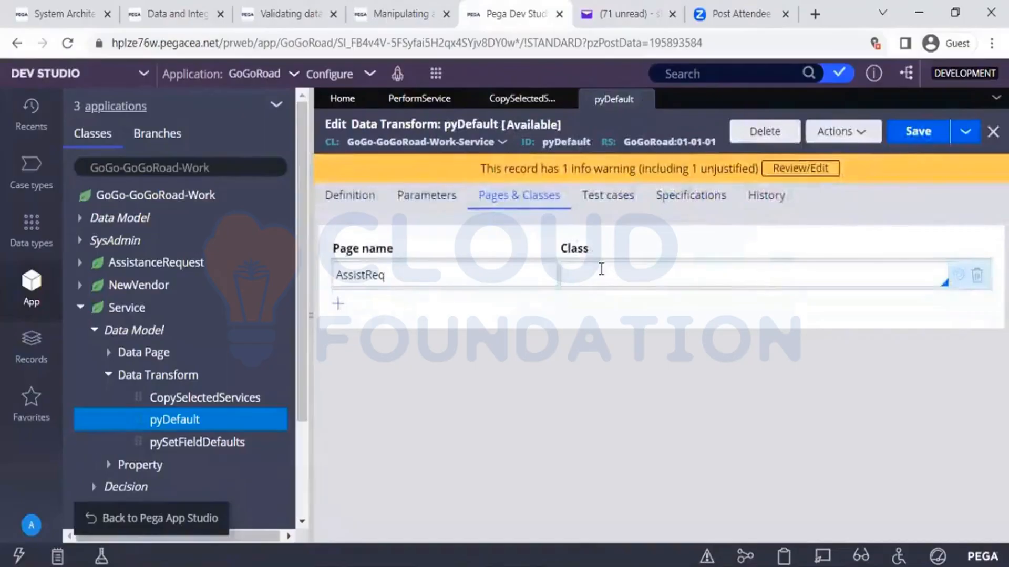
pyautogui.hotkey('ctrl', 'v')
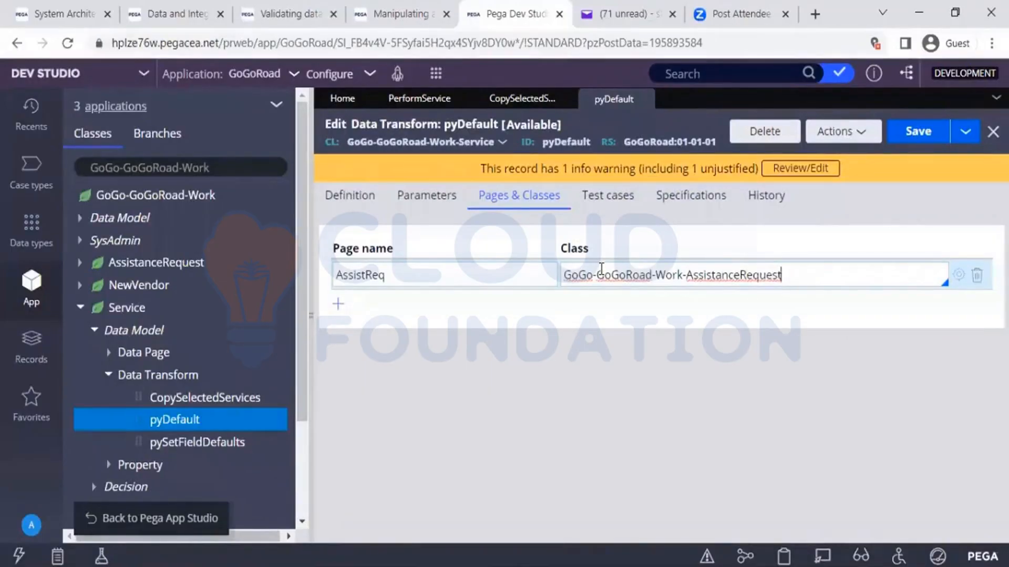
# Step: Compare the definition steps of the pyDefault and CopySelectedServices data transforms
pyautogui.click(339, 207)
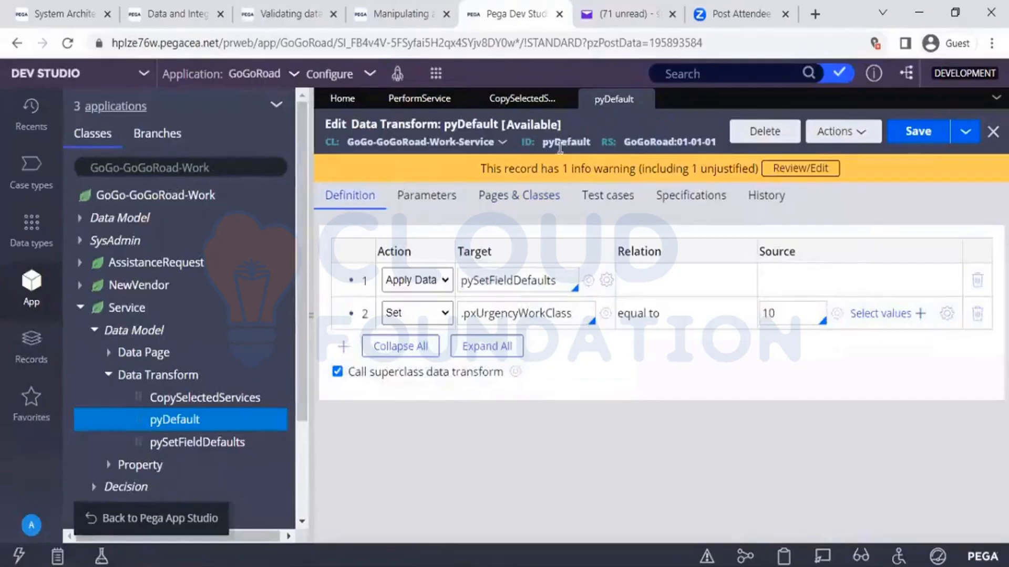
pyautogui.click(522, 99)
pyautogui.click(345, 209)
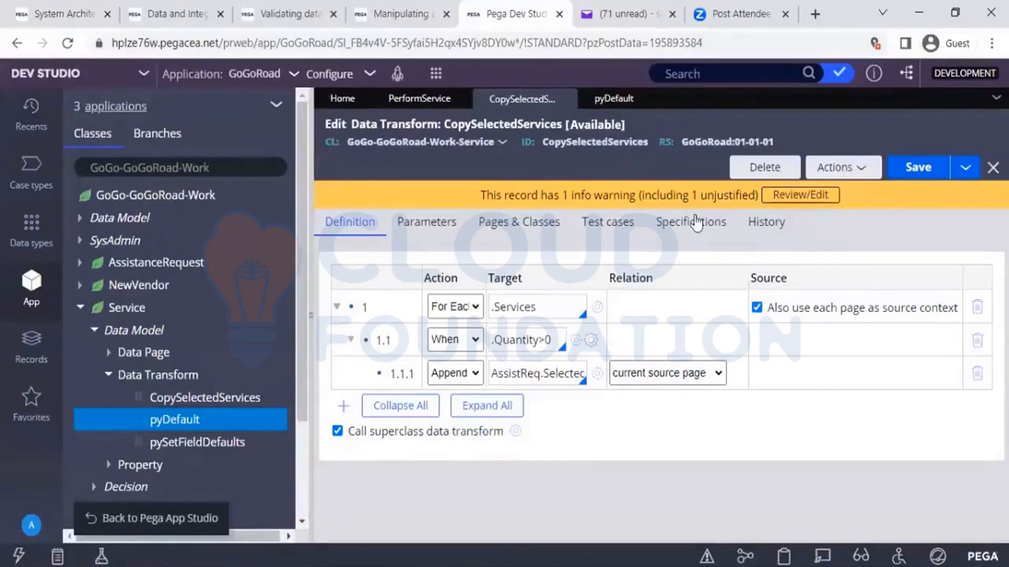
# Step: Append a For Each Page In step to the pyDefault definition with .Services as its target
pyautogui.click(609, 100)
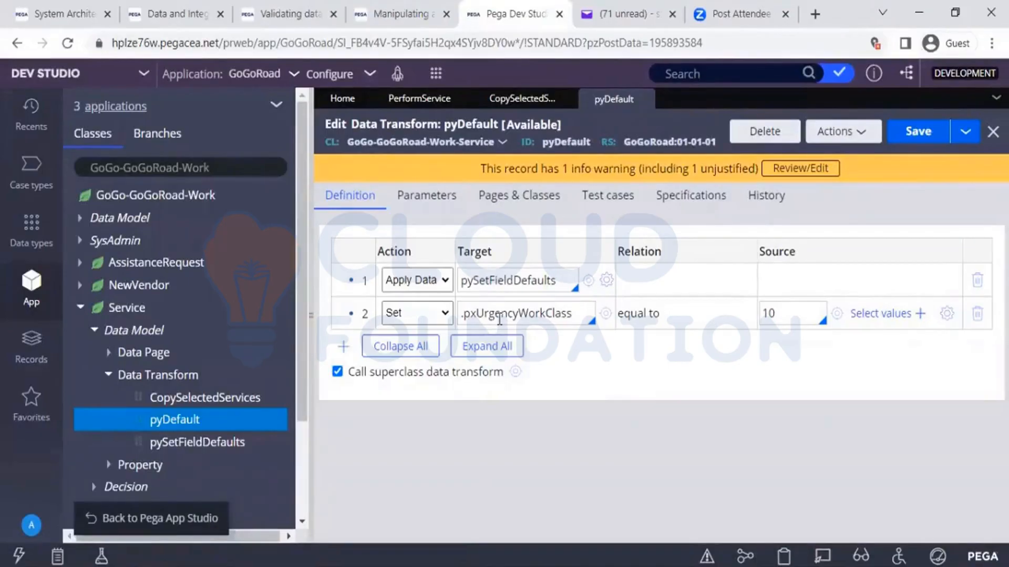
pyautogui.click(344, 347)
pyautogui.click(398, 352)
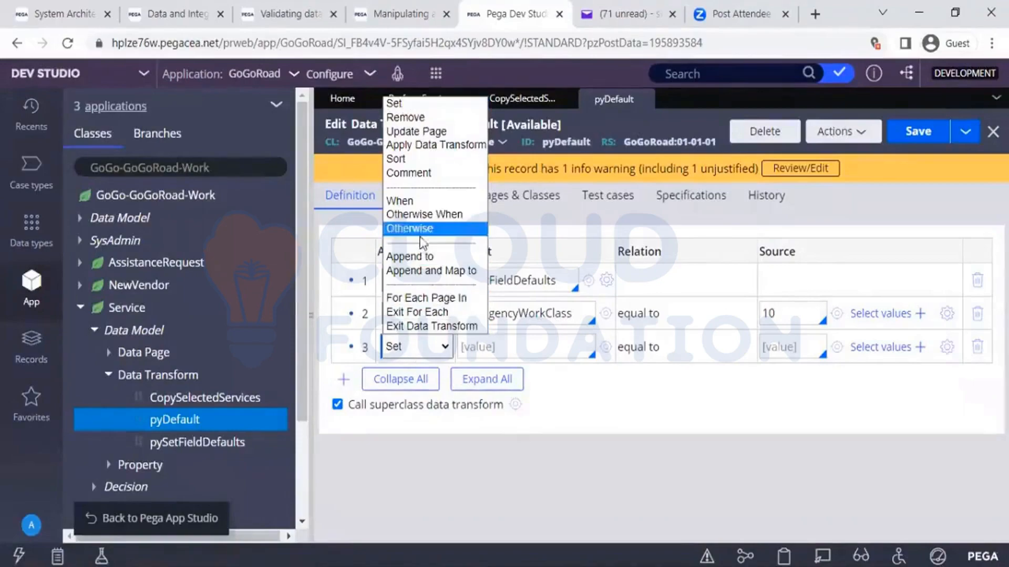
pyautogui.click(417, 298)
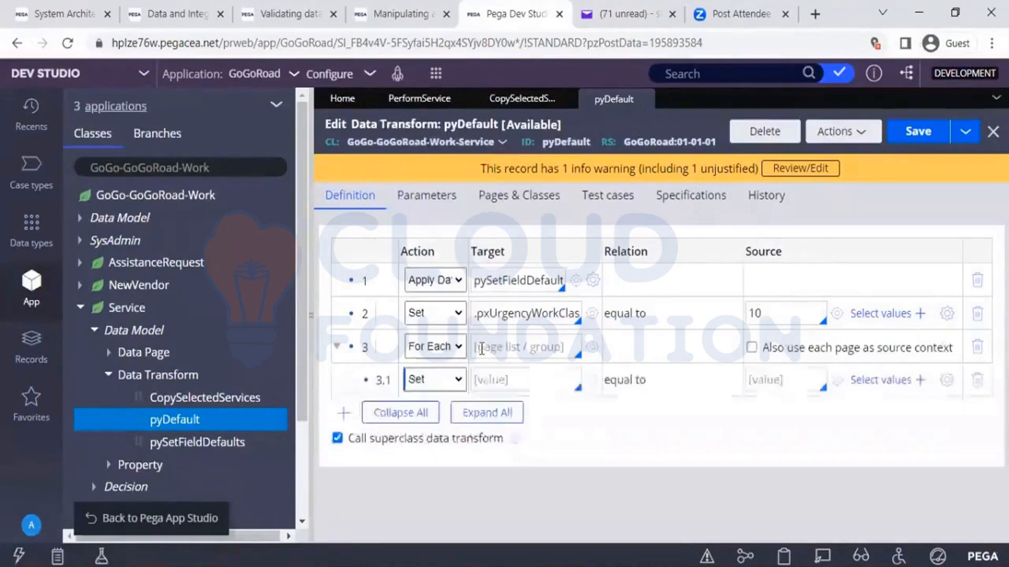
pyautogui.click(480, 347)
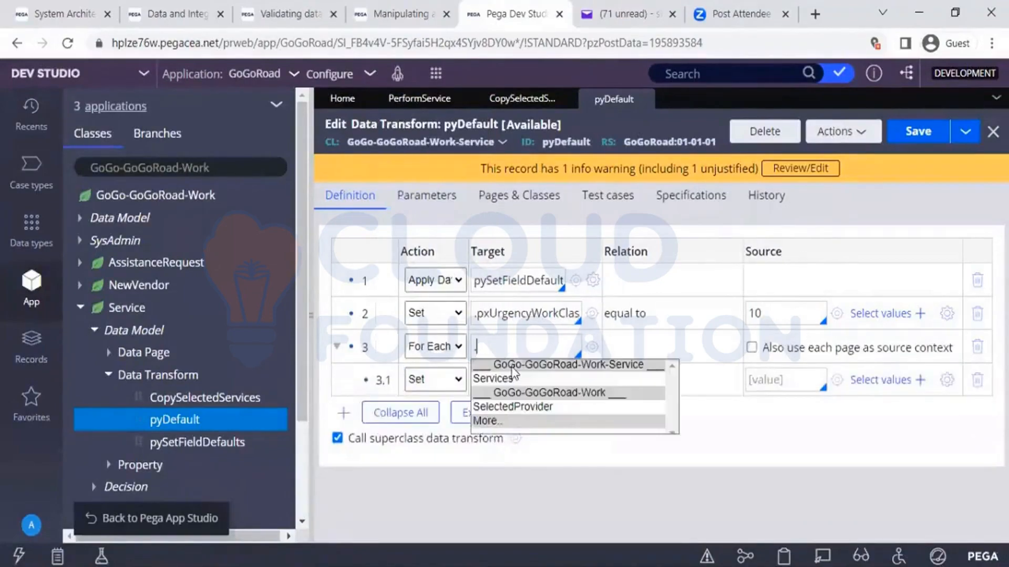
pyautogui.click(509, 378)
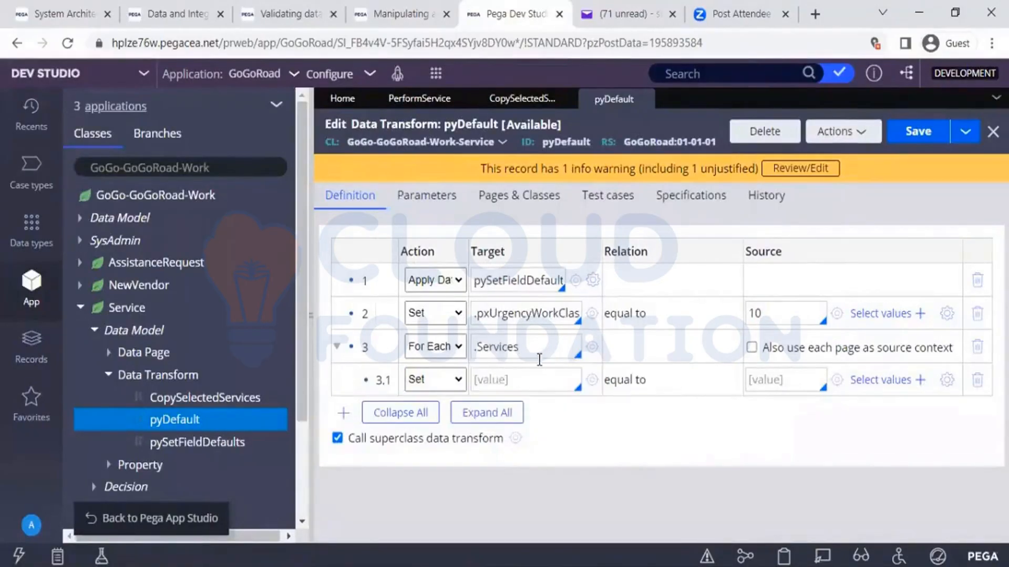
# Step: Make the nested step under .Services set .Quantity equal to 0
pyautogui.click(496, 381)
pyautogui.write('.')
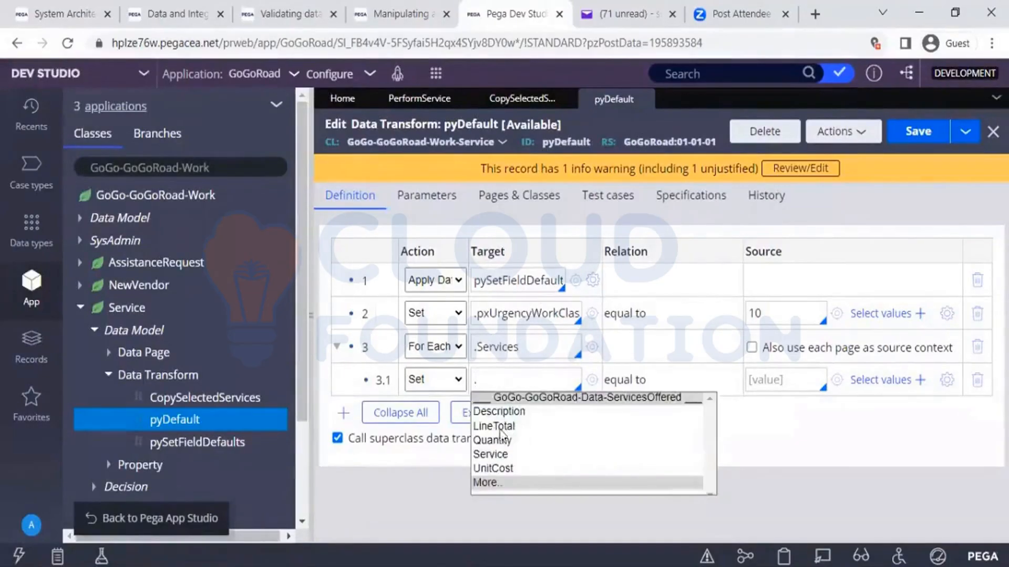
pyautogui.click(496, 442)
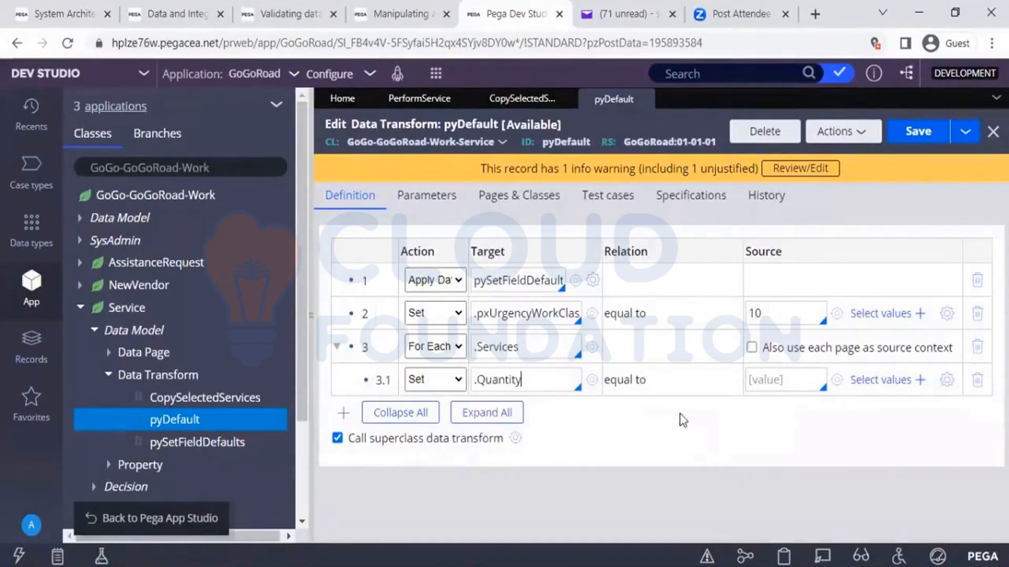
pyautogui.click(796, 383)
pyautogui.write('0')
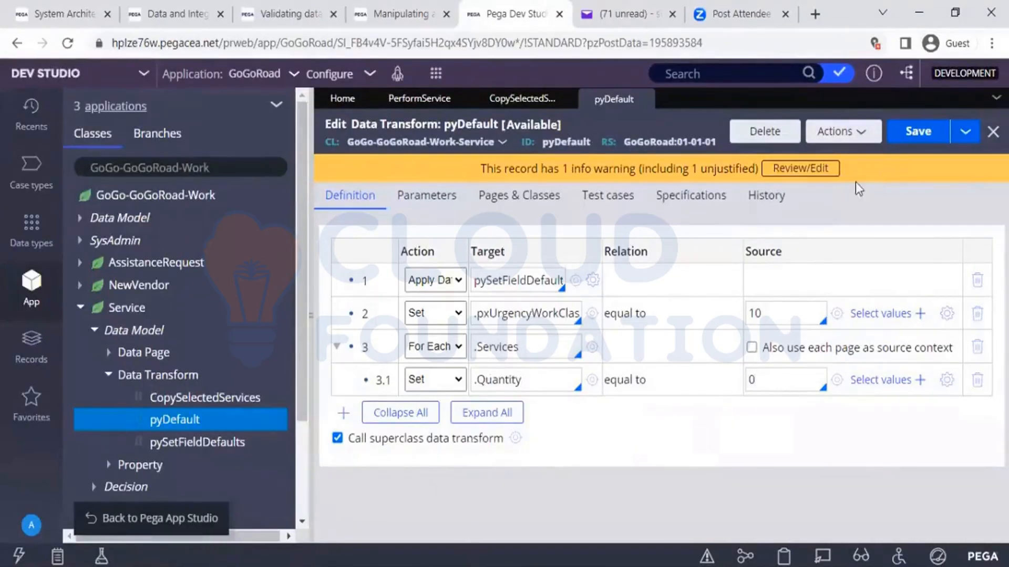
# Step: Enable using each page as source context for the .Services loop and save the pyDefault data transform
pyautogui.click(752, 349)
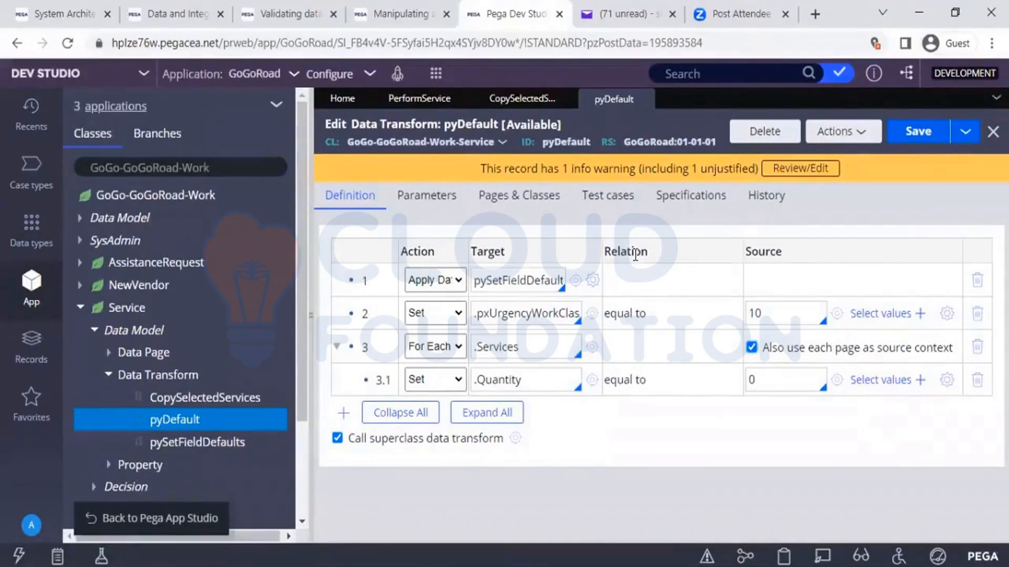
pyautogui.click(928, 135)
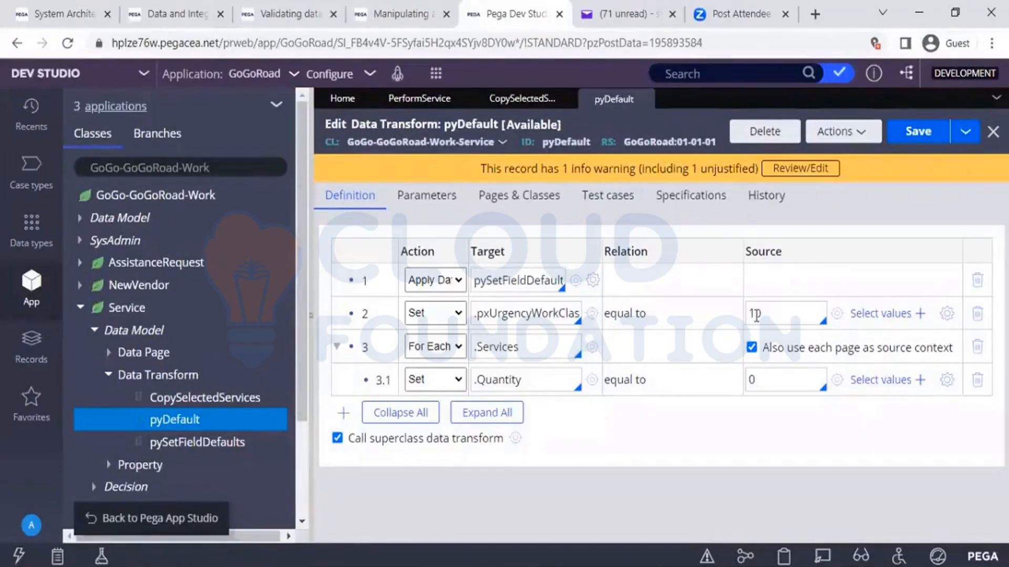
pyautogui.click(906, 138)
# Step: Create a new Assistance Request case and submit the issue "My vehicle has a flat tire"
pyautogui.click(430, 80)
pyautogui.moveTo(541, 94)
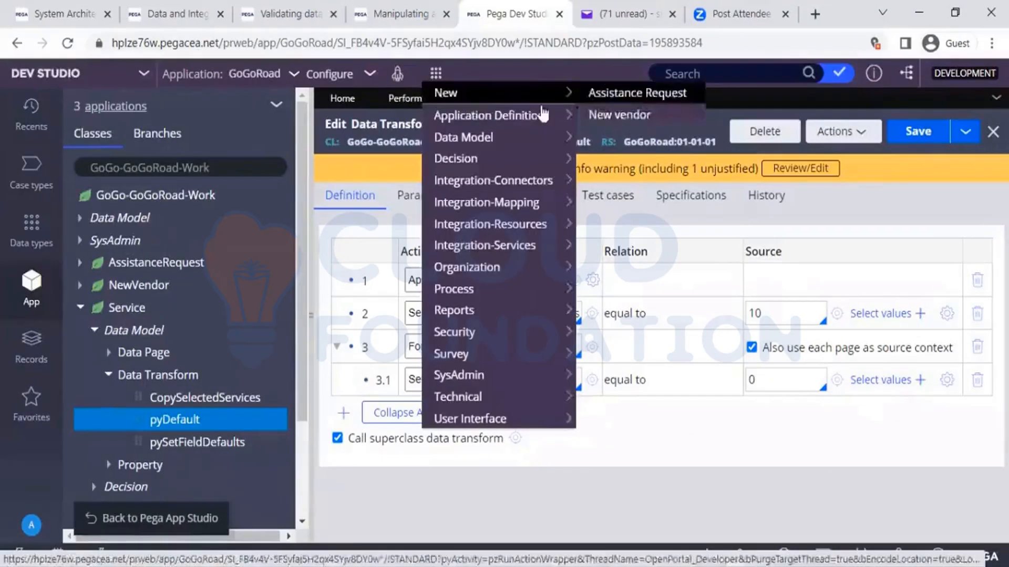
pyautogui.click(655, 93)
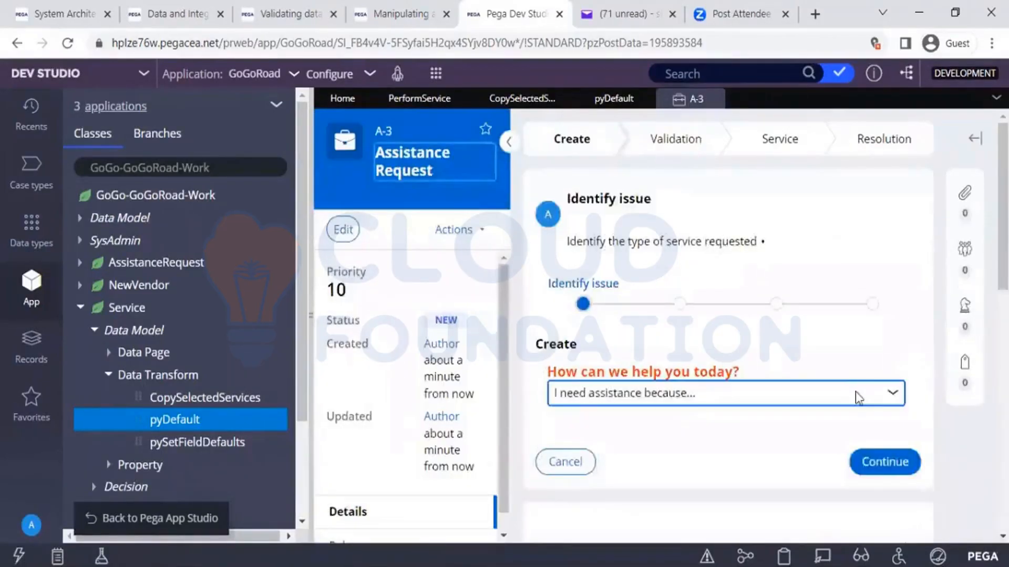
pyautogui.click(856, 392)
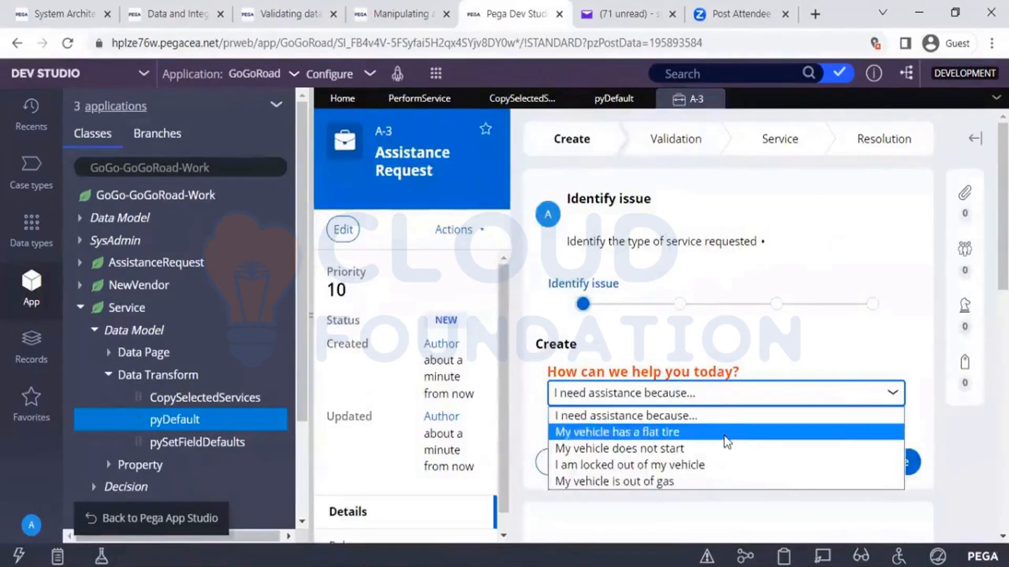
pyautogui.click(843, 425)
pyautogui.click(877, 471)
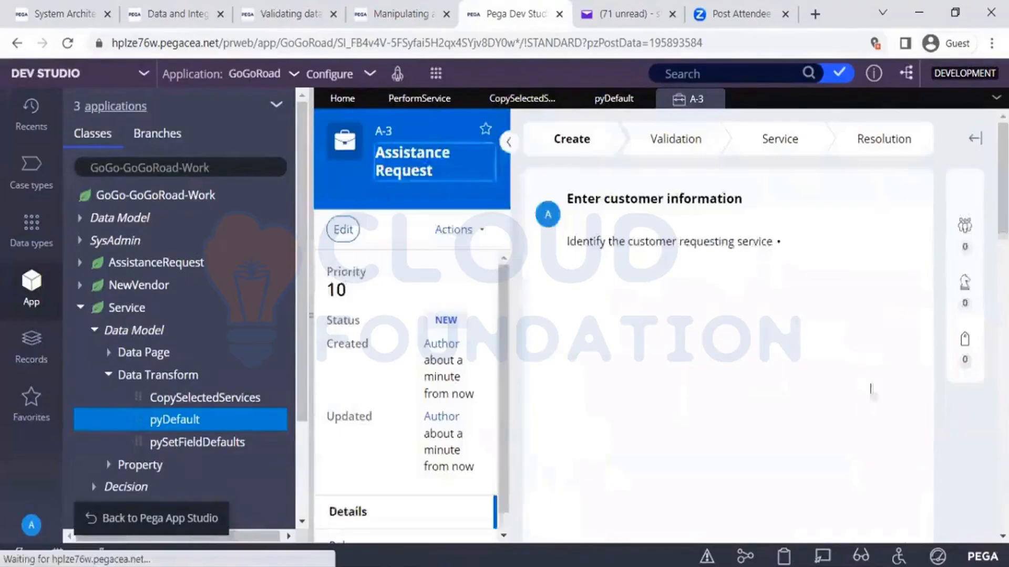
# Step: Select the customer's account ID and submit the customer information to proceed to the Identify location form
pyautogui.click(828, 408)
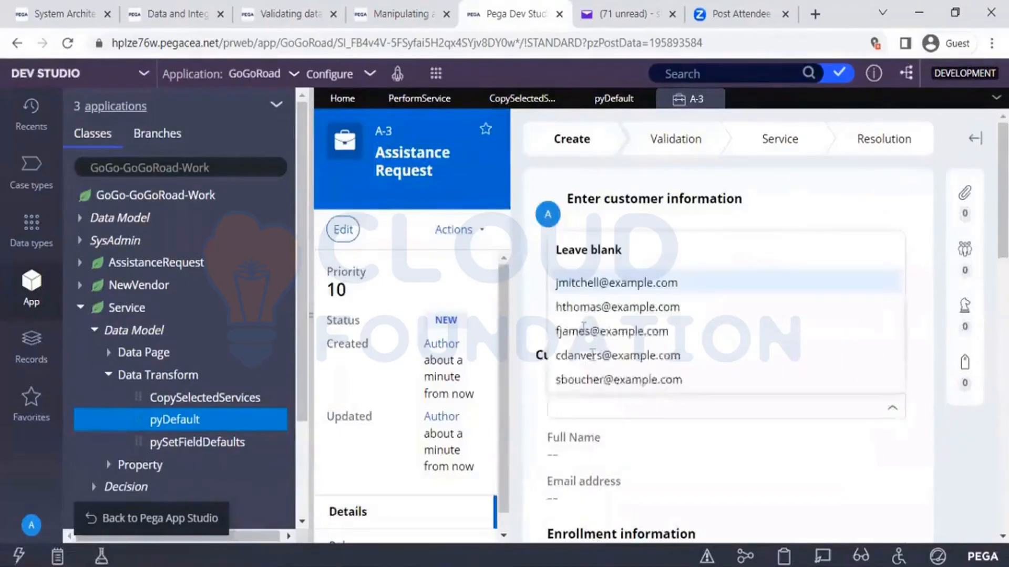
pyautogui.click(572, 307)
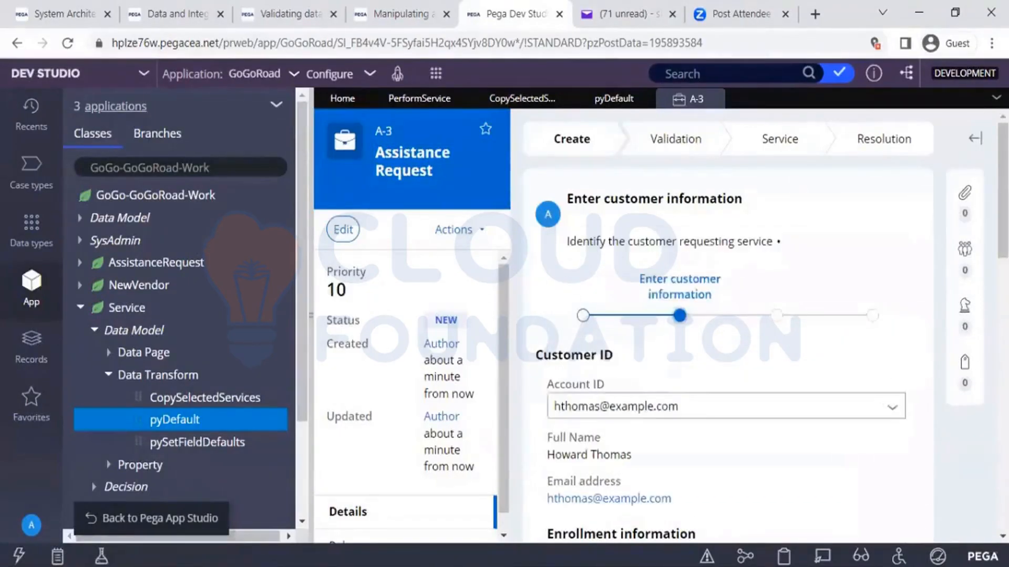
pyautogui.scroll(-7, 683, 342)
pyautogui.click(889, 336)
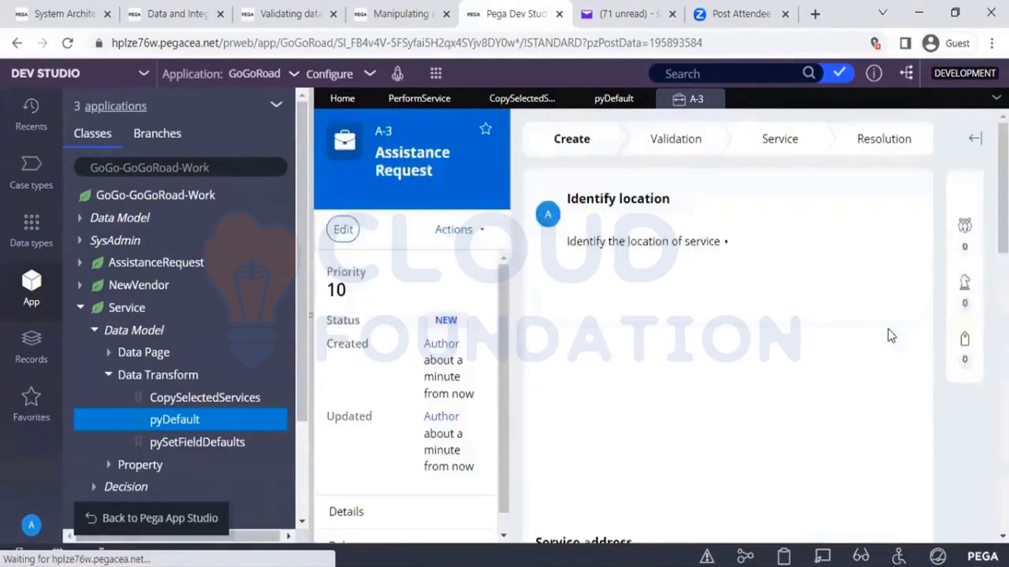
pyautogui.scroll(-8, 919, 341)
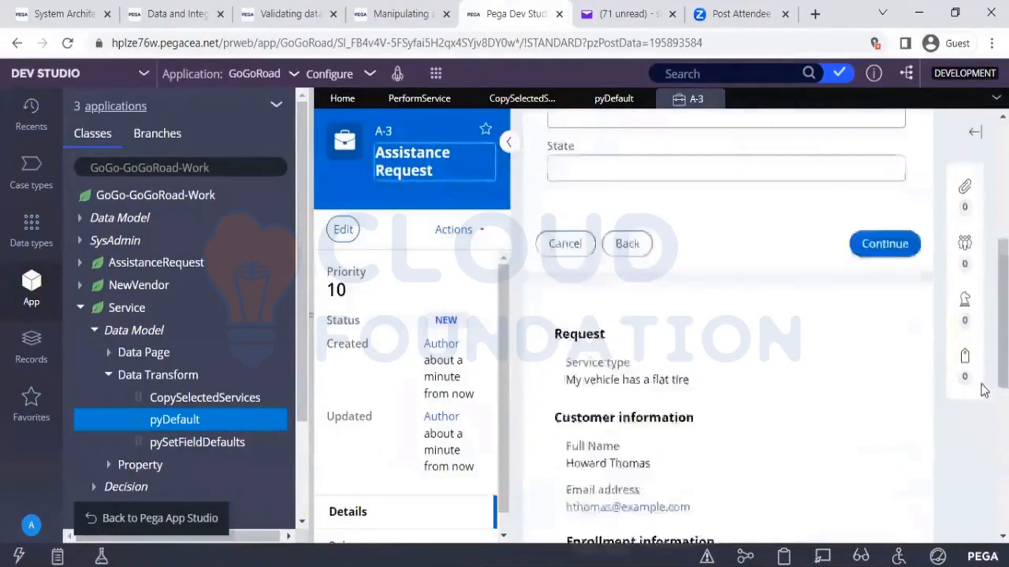
# Step: Continue past the location form and identify the vehicle with make Hyundai and model i10
pyautogui.click(897, 192)
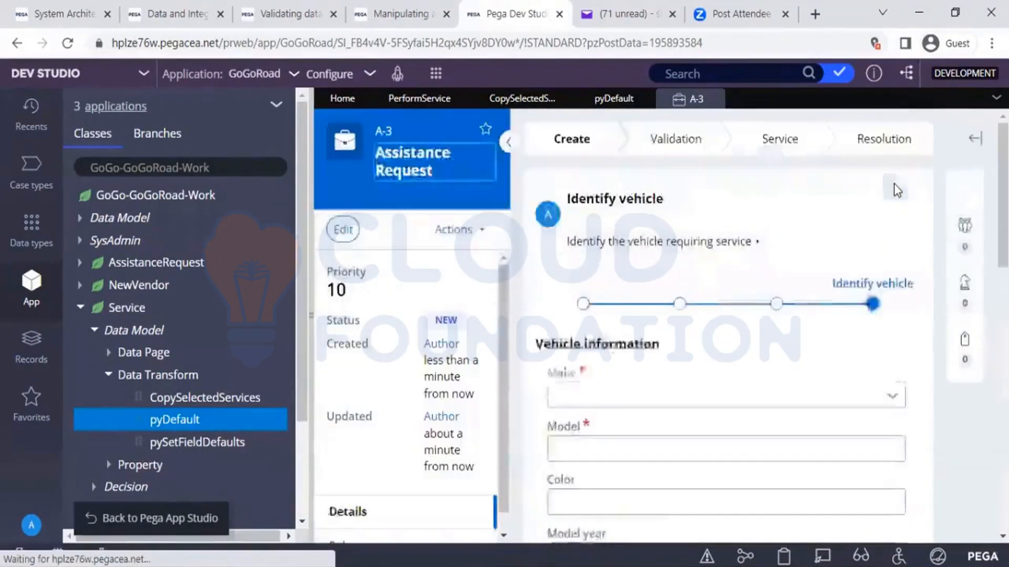
pyautogui.click(891, 399)
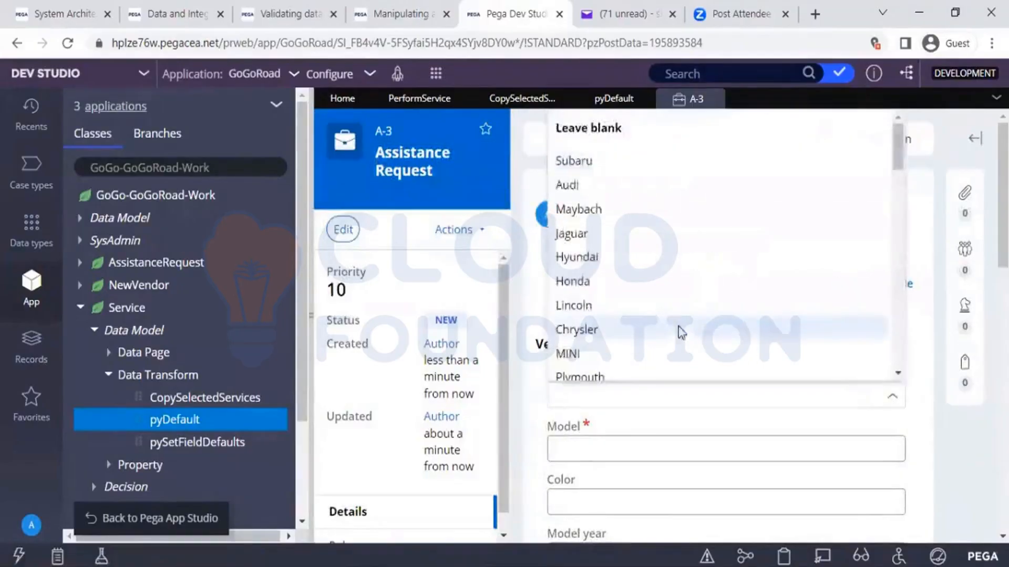
pyautogui.click(611, 260)
pyautogui.click(586, 447)
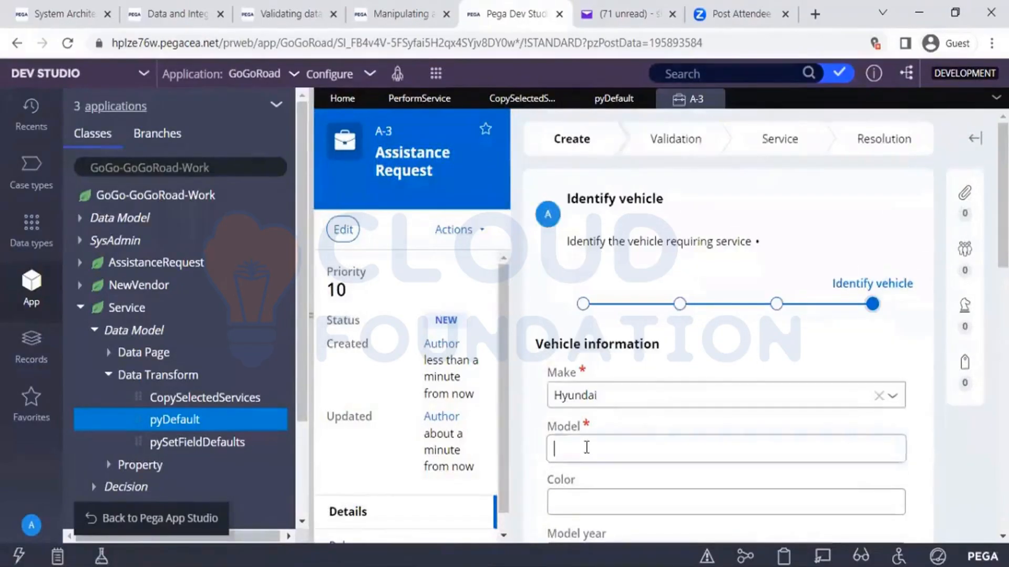
pyautogui.write('i10')
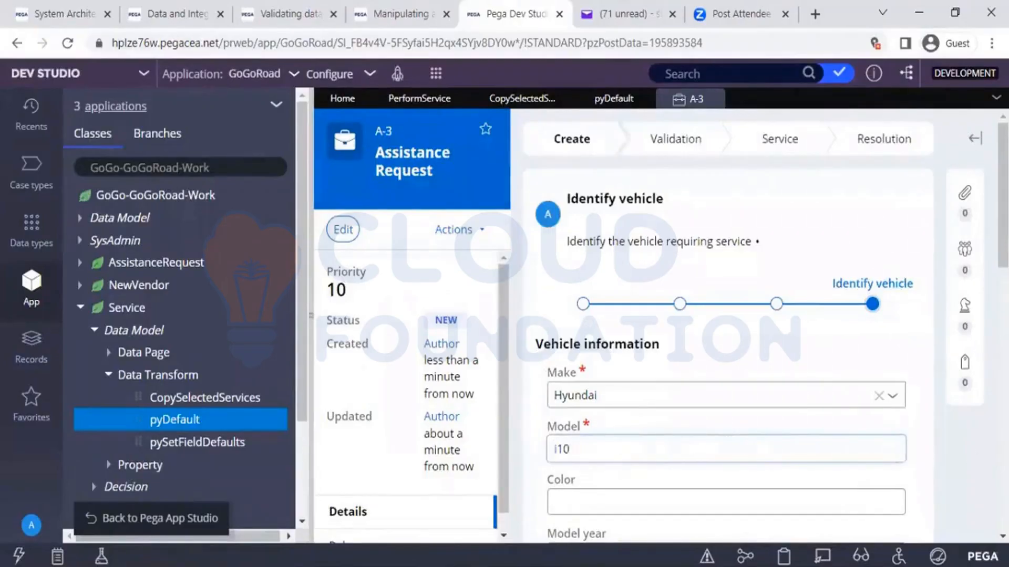
# Step: Create the case with the entered vehicle information and submit the payment information form with its fields left blank
pyautogui.scroll(-5, 725, 315)
pyautogui.click(891, 311)
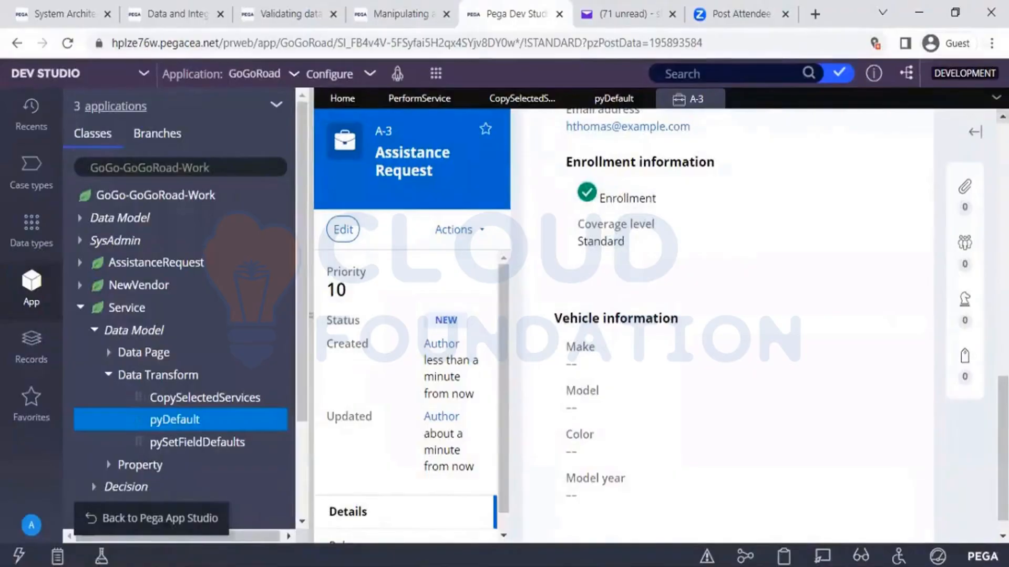
pyautogui.scroll(2, 973, 142)
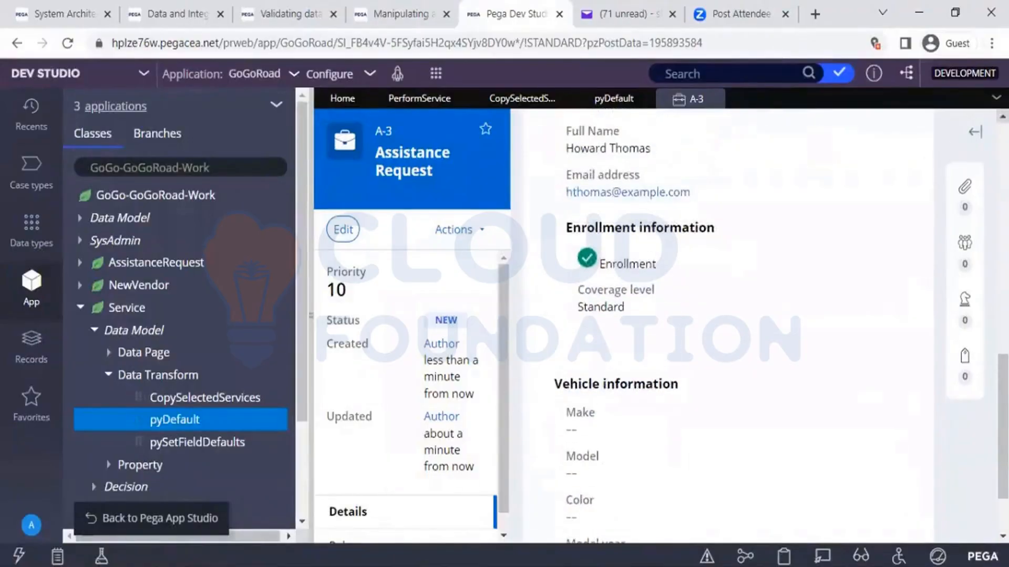
pyautogui.scroll(2, 973, 142)
pyautogui.scroll(3, 728, 262)
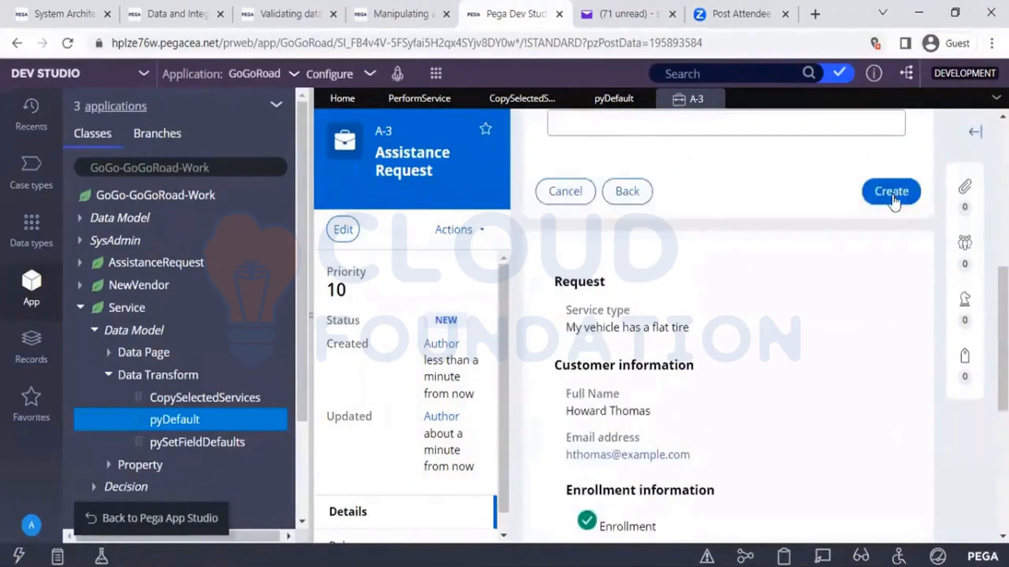
pyautogui.click(892, 193)
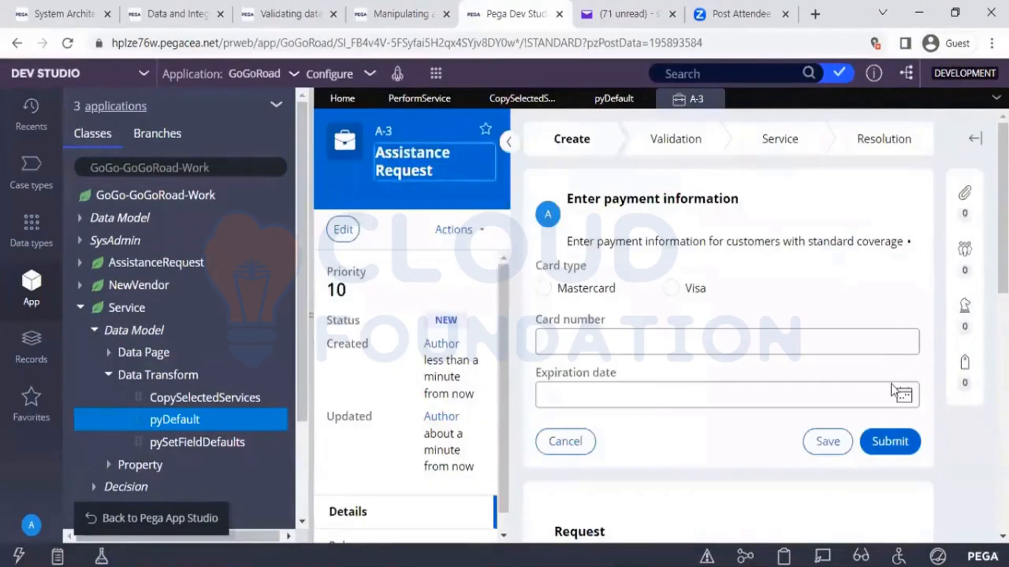
pyautogui.click(878, 438)
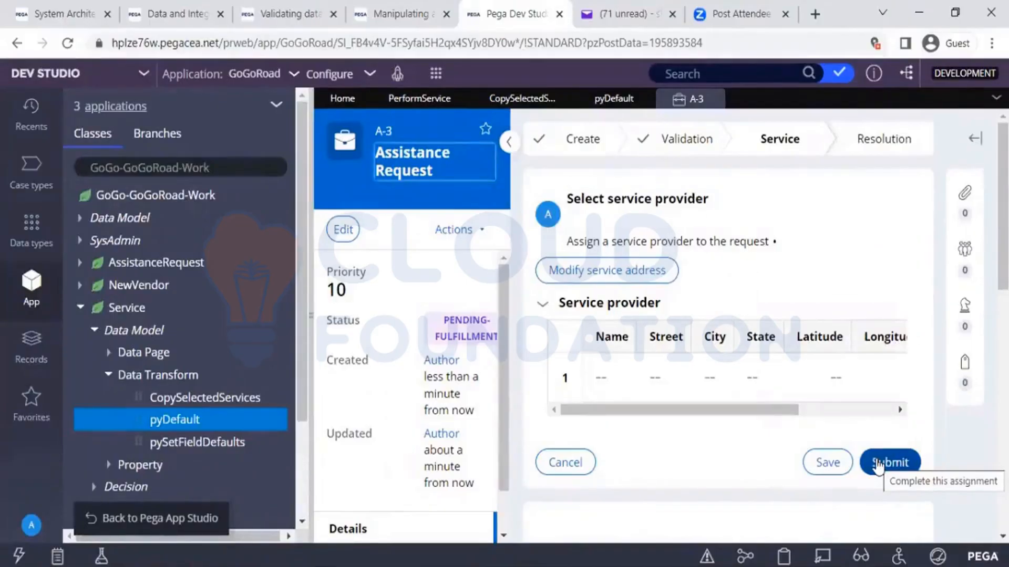
# Step: Review the PerformService flow and the CopySelectedServices pages and classes, returning to the A-3 Assistance Request case
pyautogui.click(439, 100)
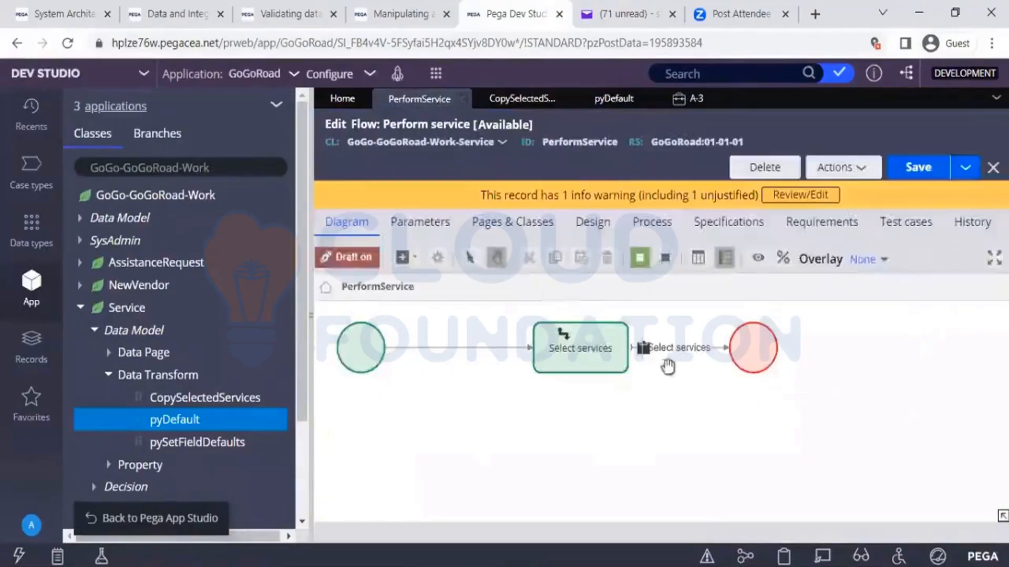
pyautogui.click(544, 104)
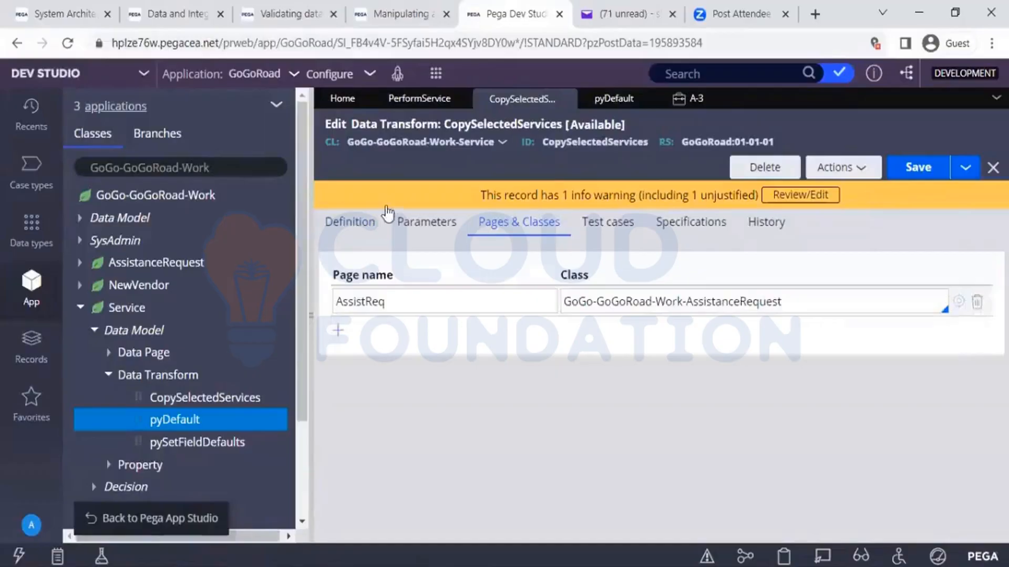
pyautogui.click(697, 99)
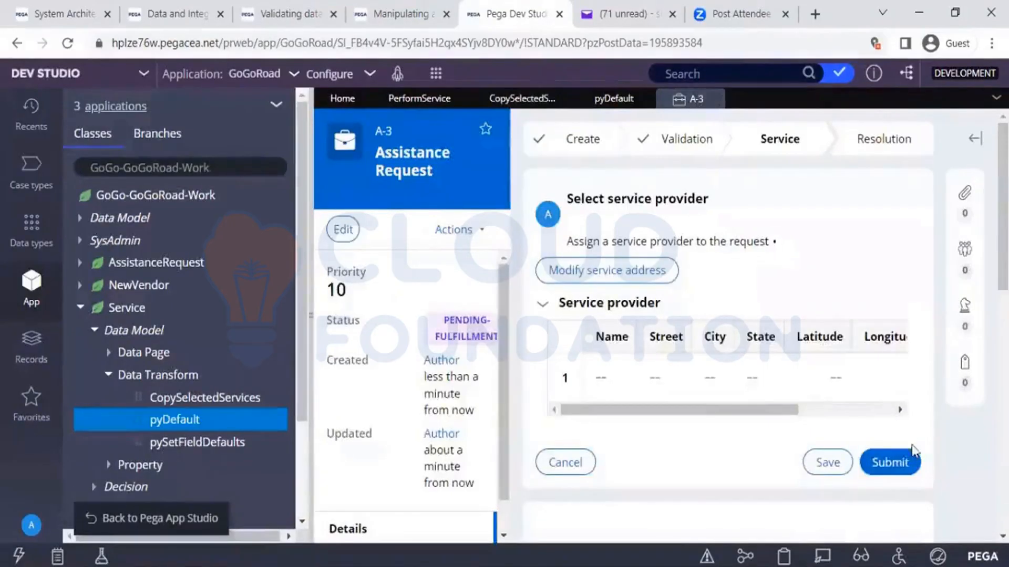
# Step: Submit the service provider assignment and set the Battery replacement quantity to 1 in the Service case, widening the work area
pyautogui.click(911, 462)
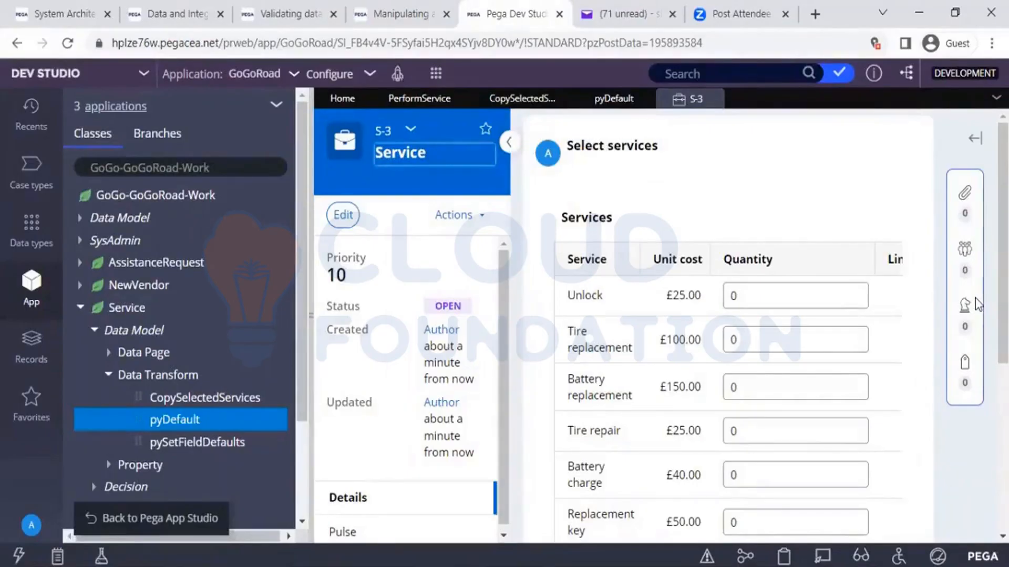
pyautogui.scroll(-1, 766, 326)
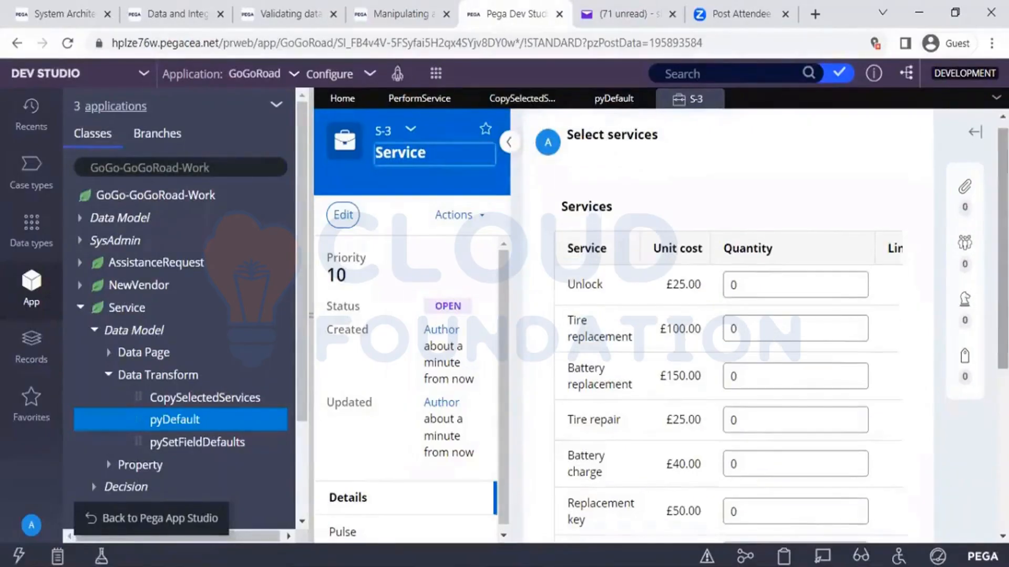
pyautogui.scroll(-1, 767, 326)
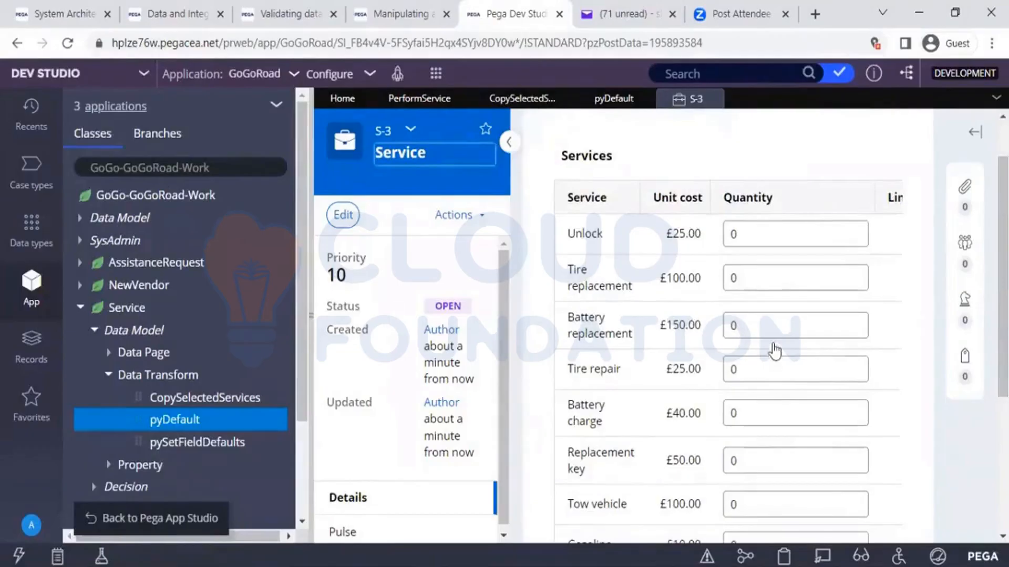
pyautogui.click(768, 321)
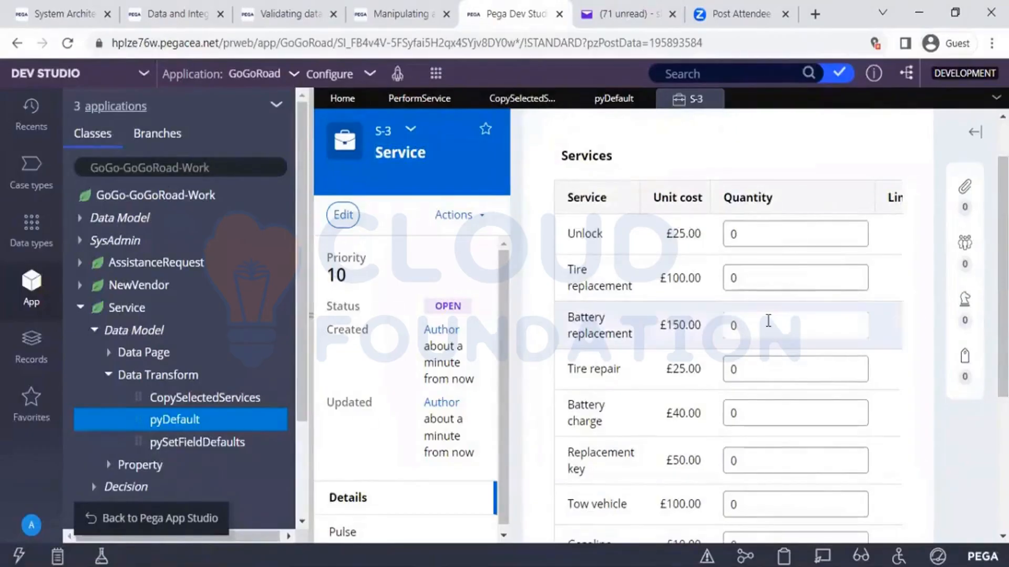
pyautogui.press('BackSpace')
pyautogui.write('1')
pyautogui.click(309, 311)
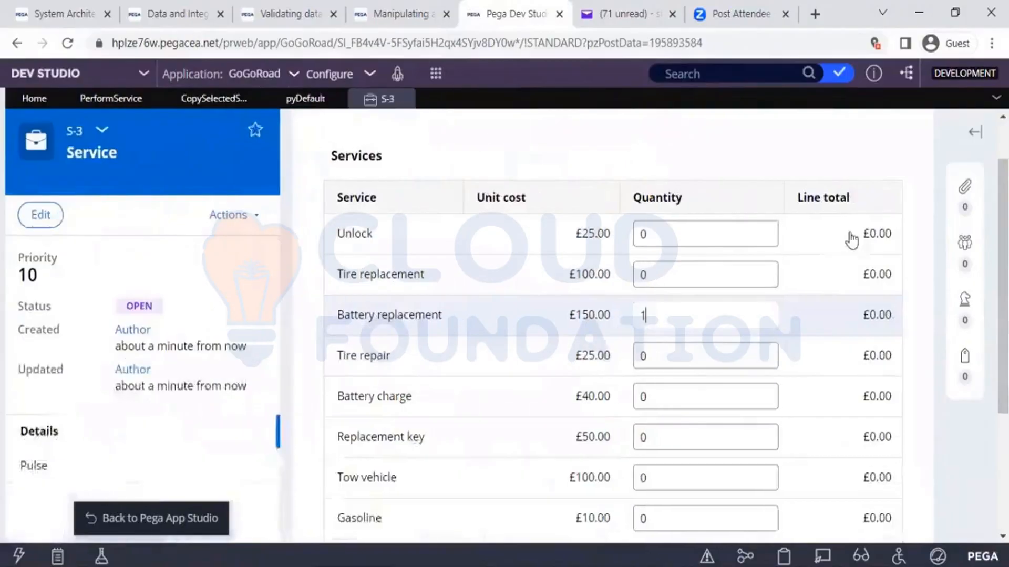
# Step: Set the Gasoline quantity to 2 in the Services table and refresh the totals
pyautogui.scroll(-1, 932, 301)
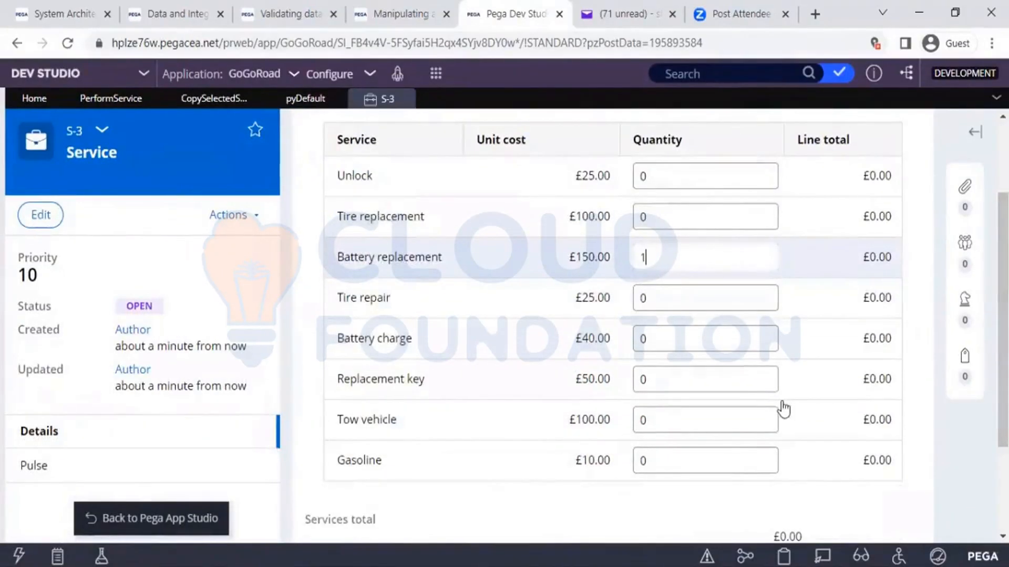
pyautogui.click(731, 457)
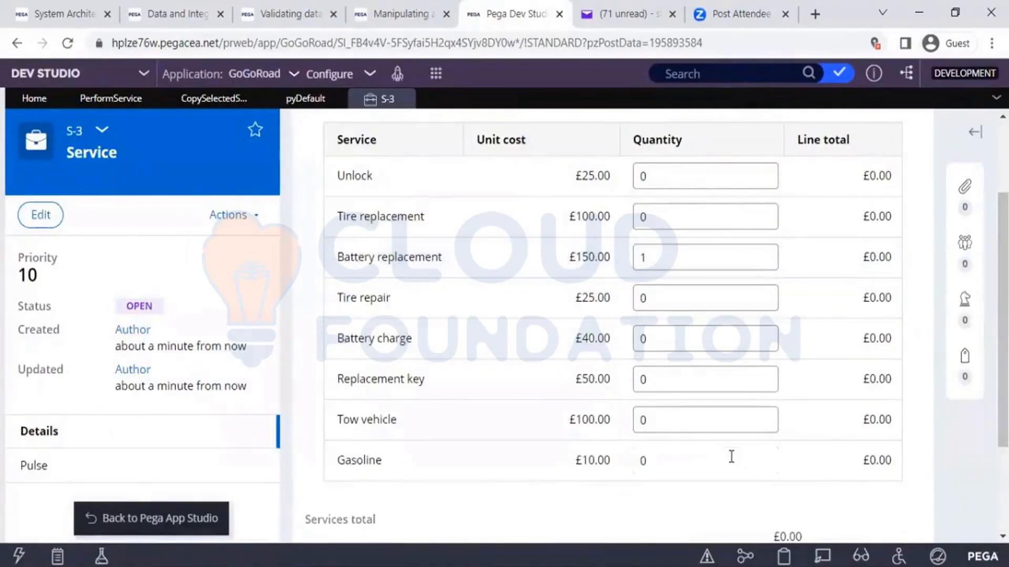
pyautogui.press('BackSpace')
pyautogui.write('2')
pyautogui.click(620, 516)
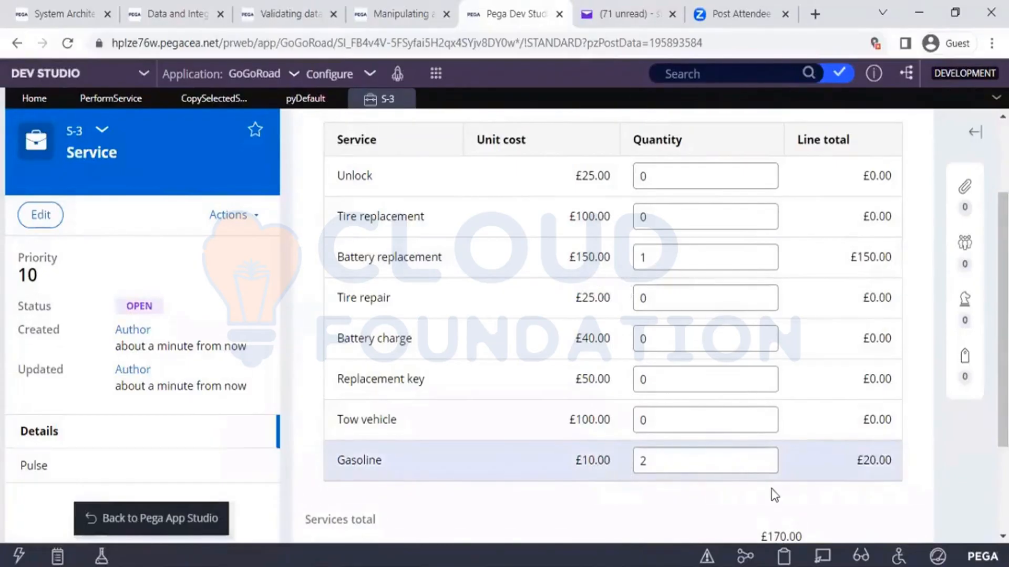
# Step: Submit the selected services and the parent case's service summary review to complete the Assistance Request
pyautogui.scroll(-2, 904, 494)
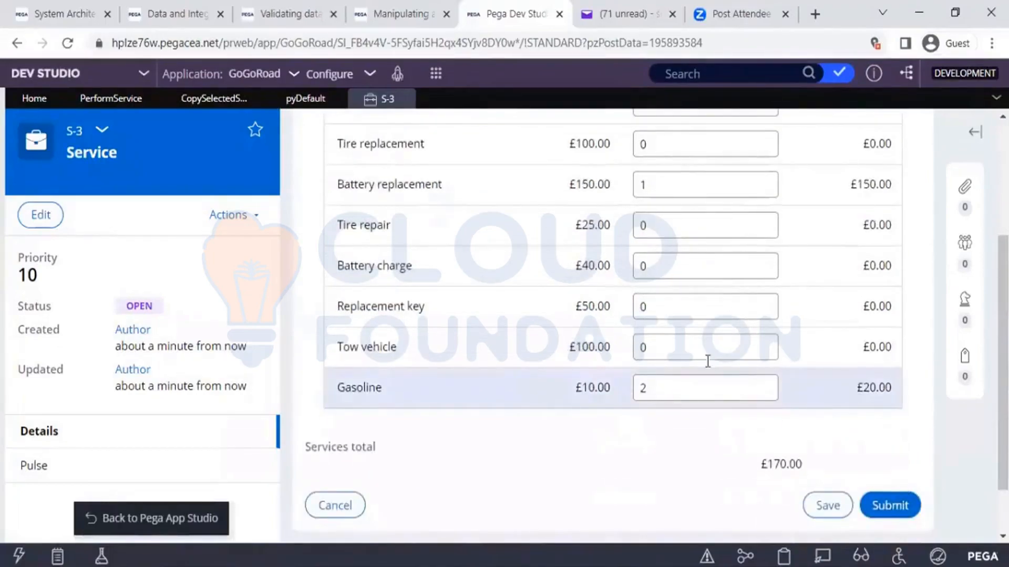
pyautogui.click(891, 509)
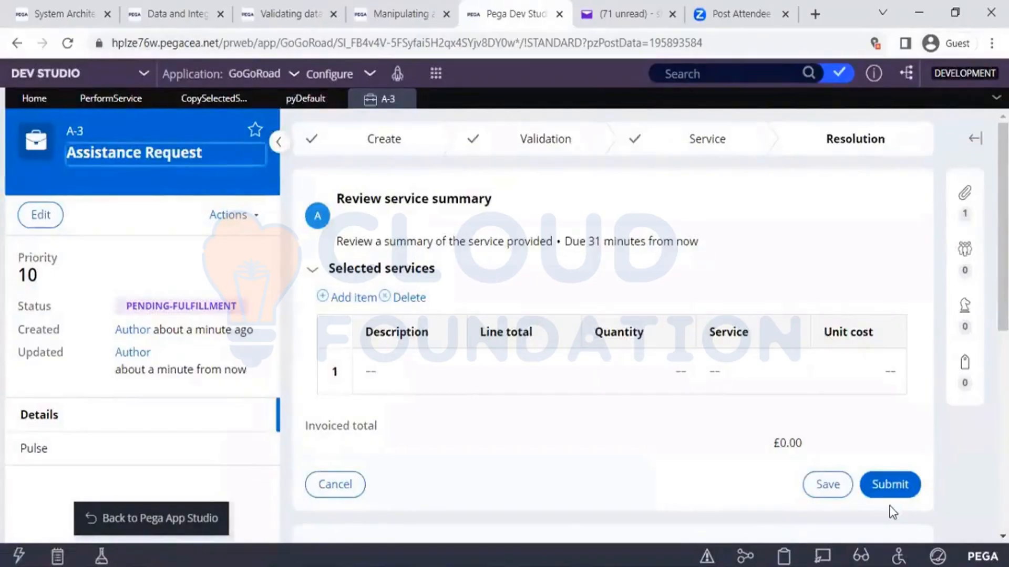
pyautogui.click(893, 491)
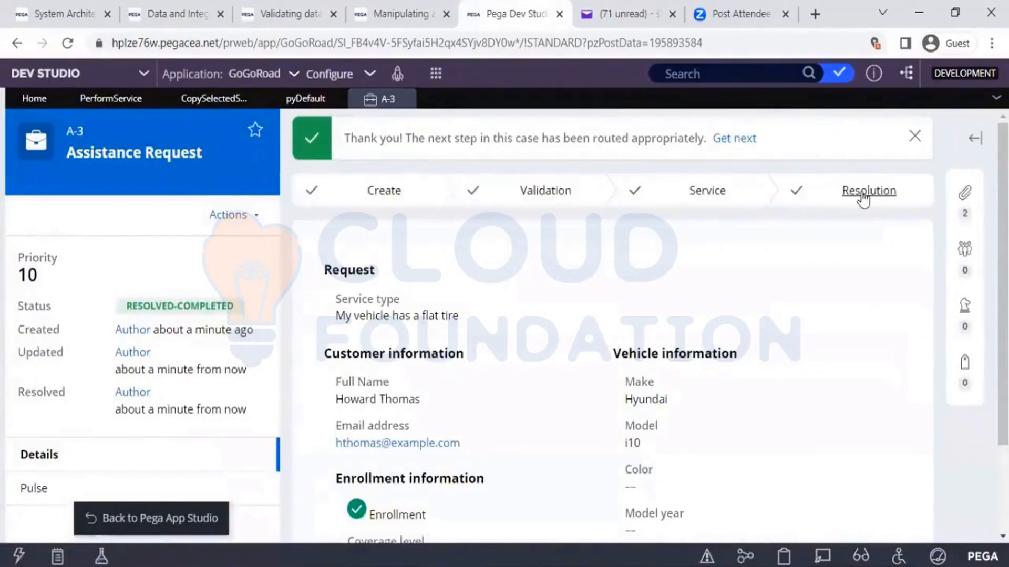
# Step: Examine the Review service summary step in the case's Resolution stage and open the Clipboard tool
pyautogui.click(862, 196)
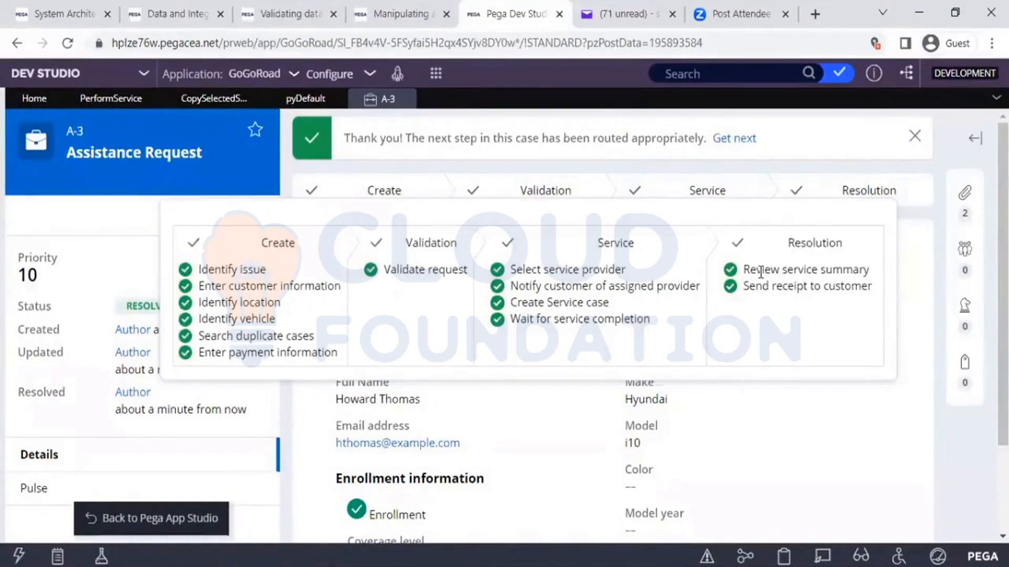
pyautogui.tripleClick(761, 271)
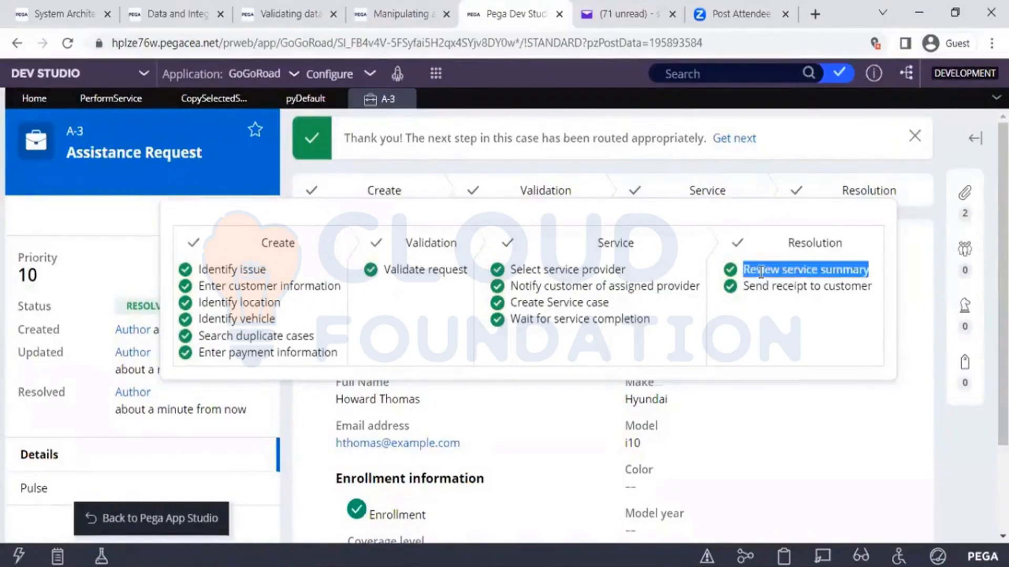
pyautogui.click(790, 550)
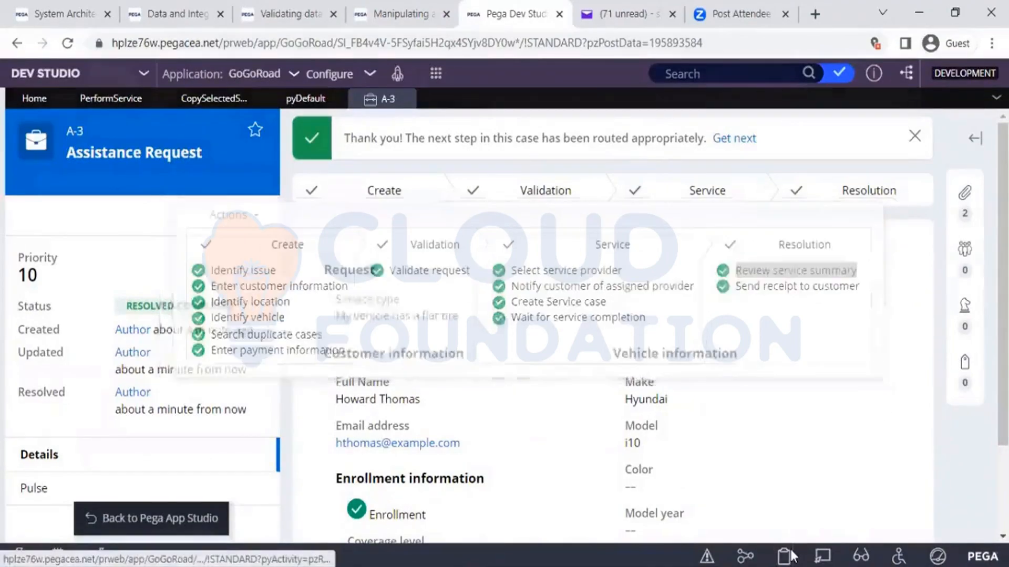
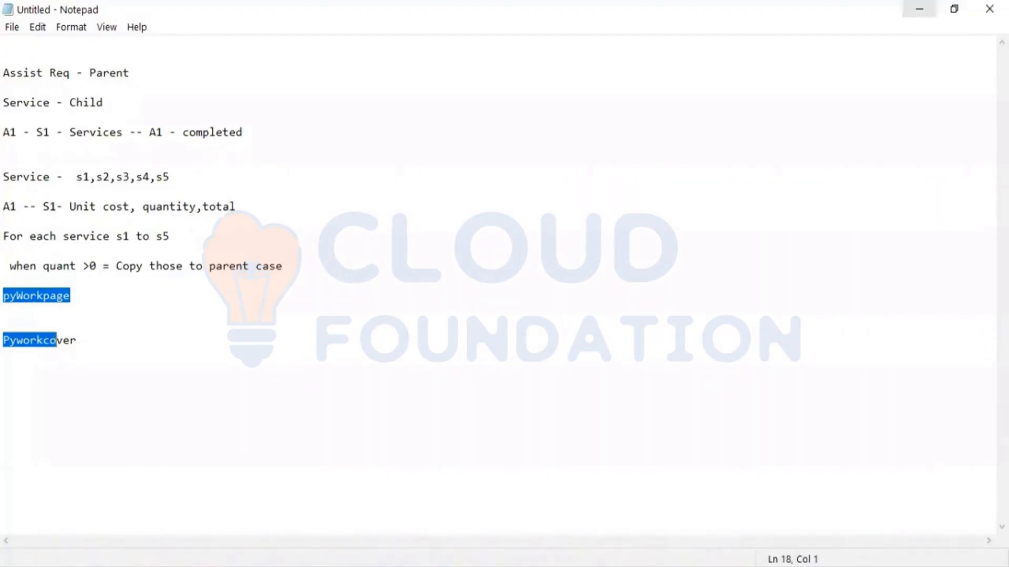
# Step: Return from the Notepad notes to the CopySelectedServices data transform and save it
pyautogui.click(919, 9)
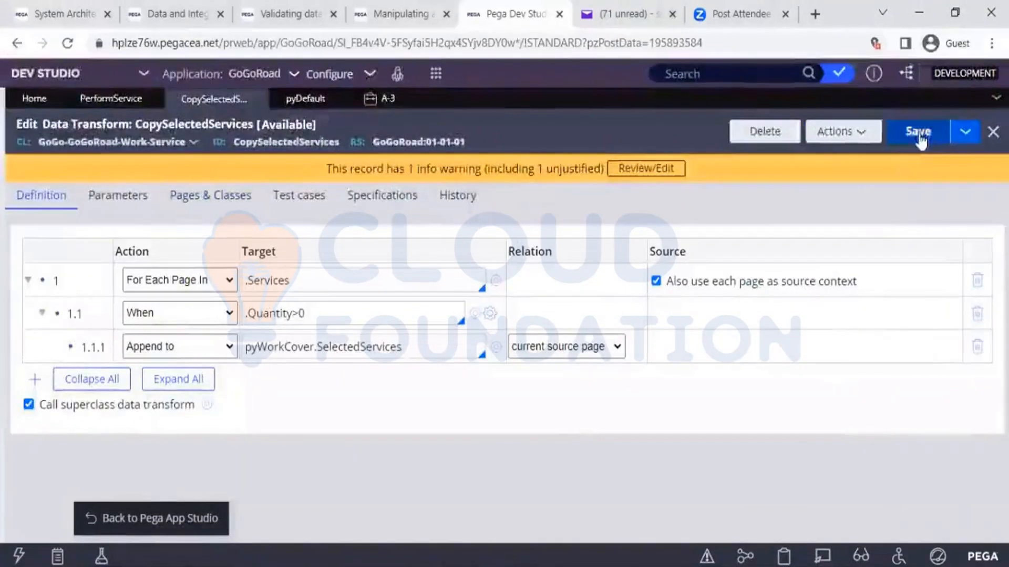
pyautogui.click(919, 137)
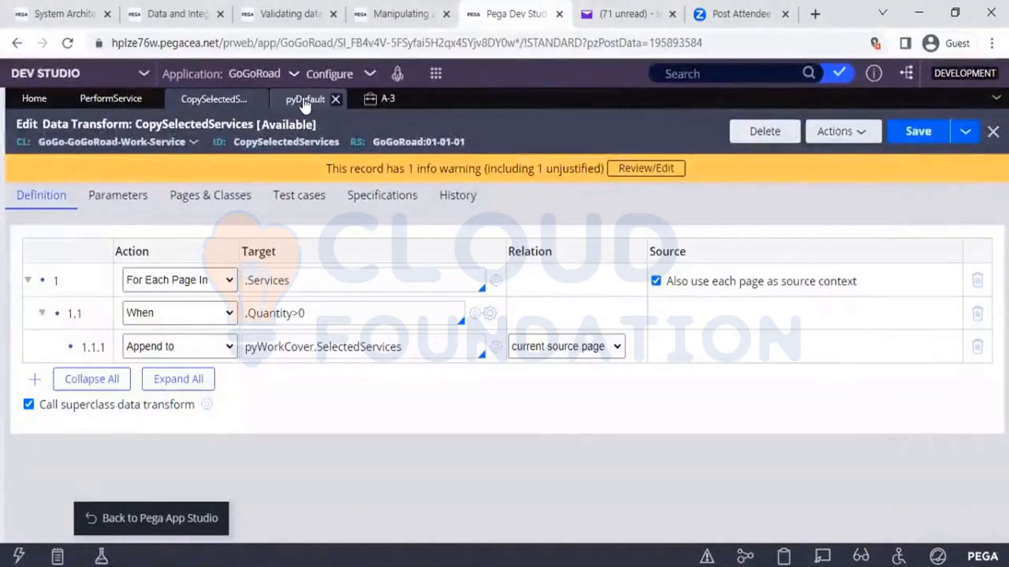
pyautogui.click(911, 135)
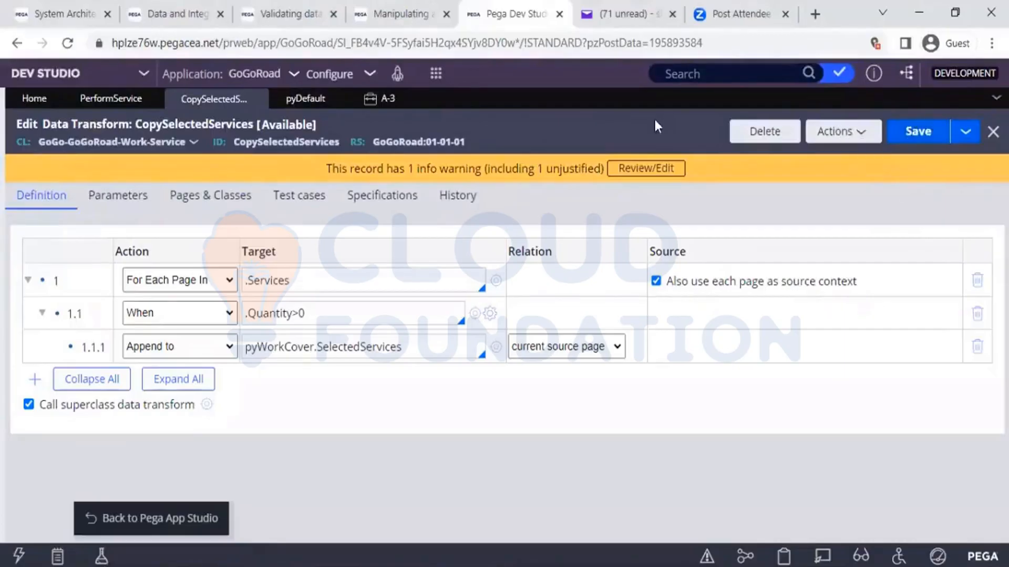
# Step: Compare the pyDefault and CopySelectedServices definitions, including the pyWorkCover target, and open pyDefault's pages and classes
pyautogui.click(289, 105)
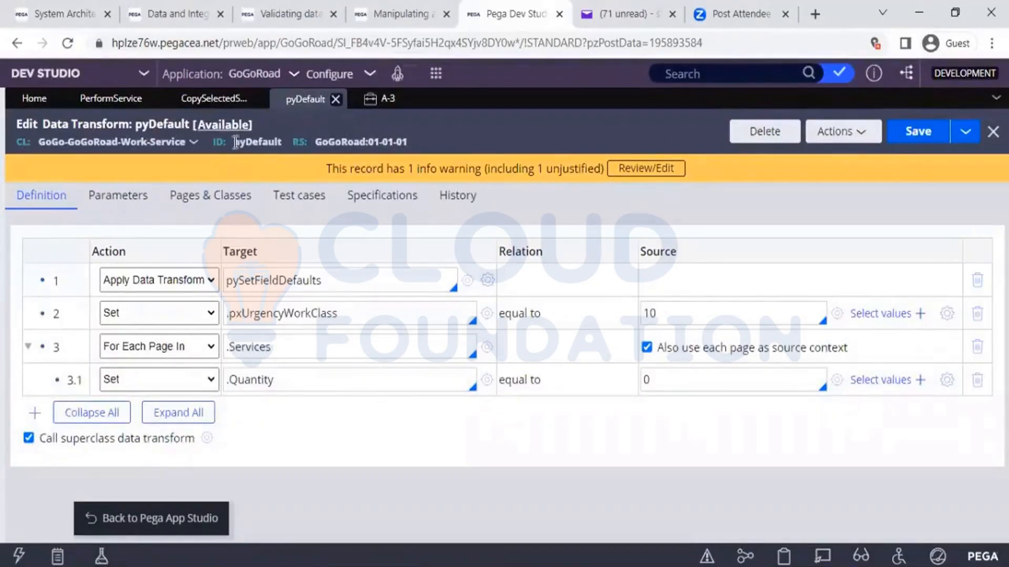
pyautogui.click(185, 100)
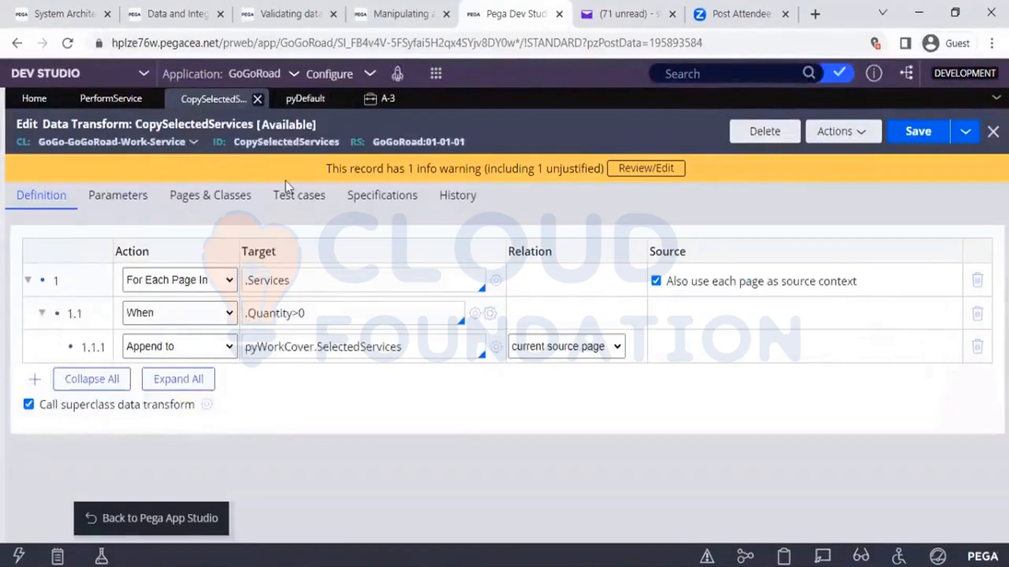
pyautogui.doubleClick(272, 347)
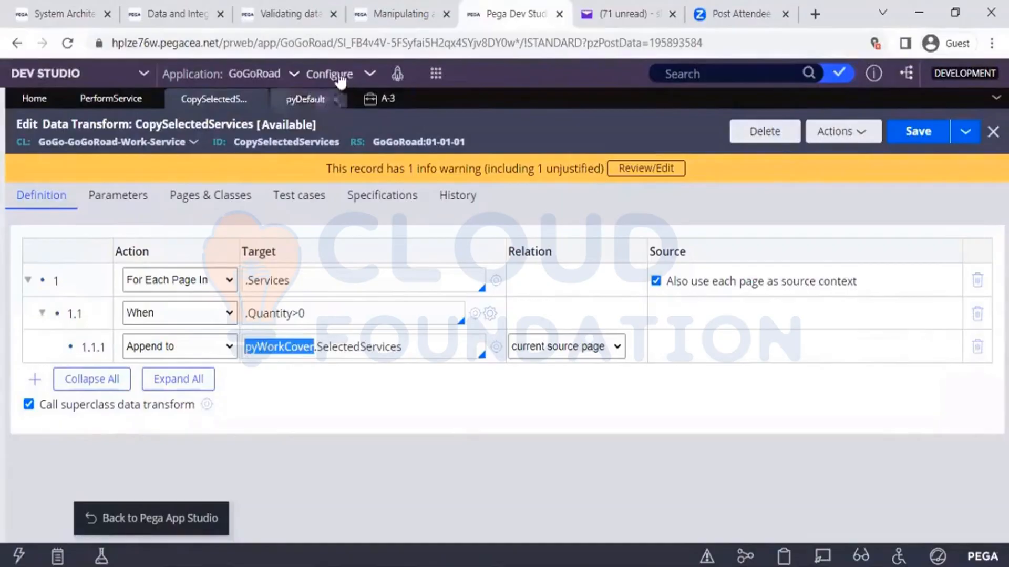
pyautogui.click(305, 99)
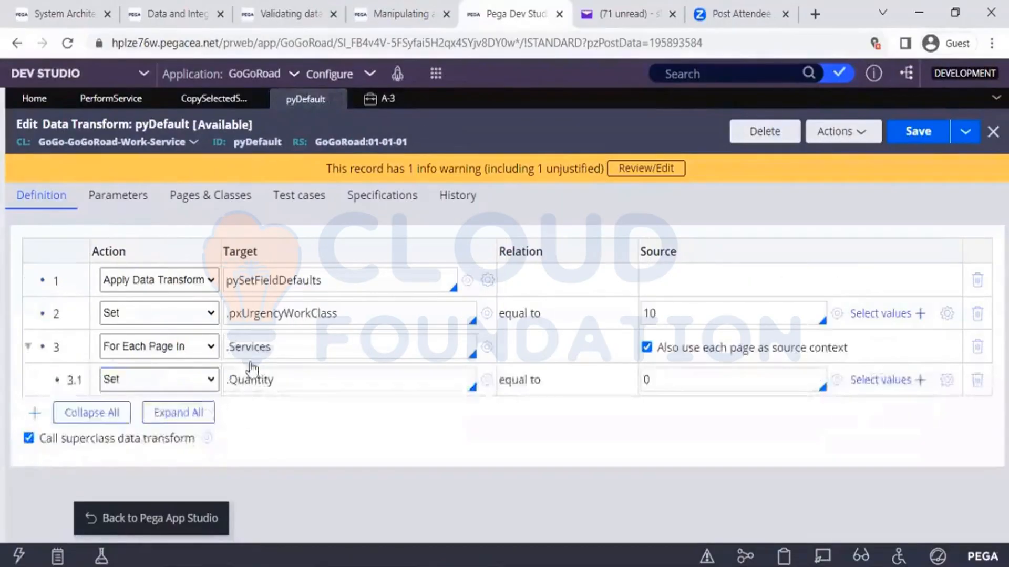
pyautogui.click(198, 201)
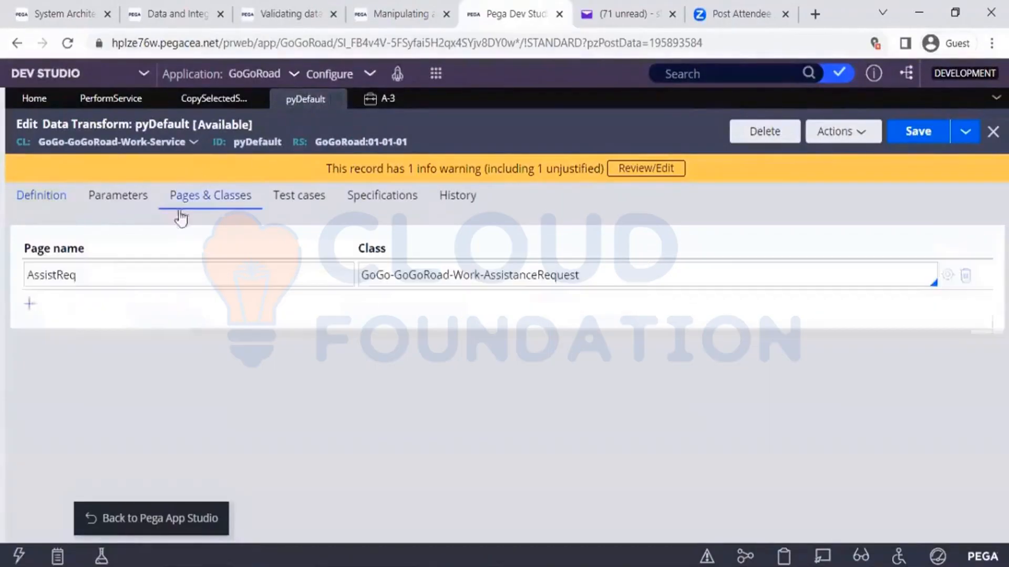
# Step: Rename the AssistReq page in pyDefault's pages and classes to pyWorkCover and save the data transform
pyautogui.click(106, 278)
pyautogui.hotkey('ctrl', 'a')
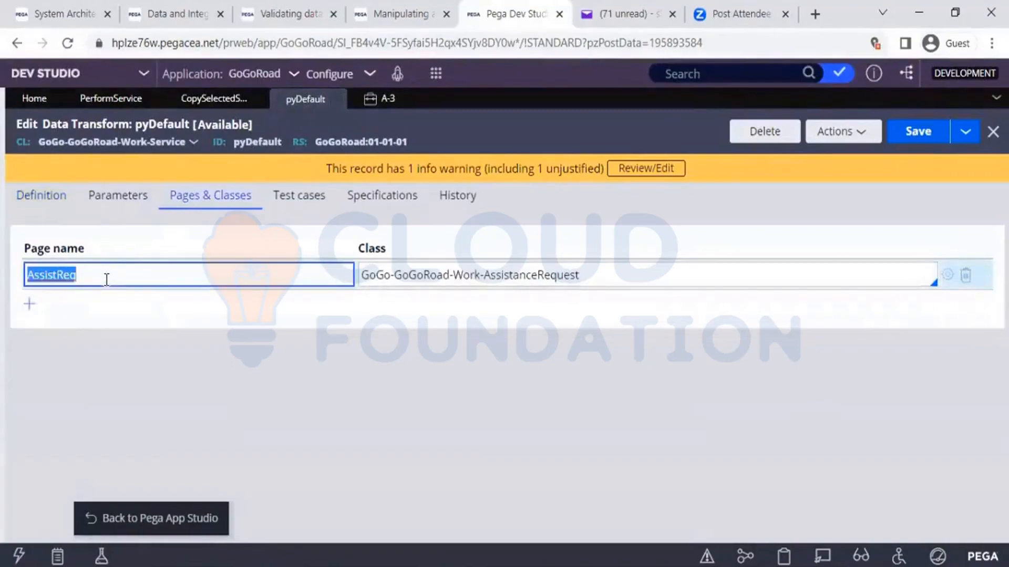
pyautogui.write('pyWorkCover')
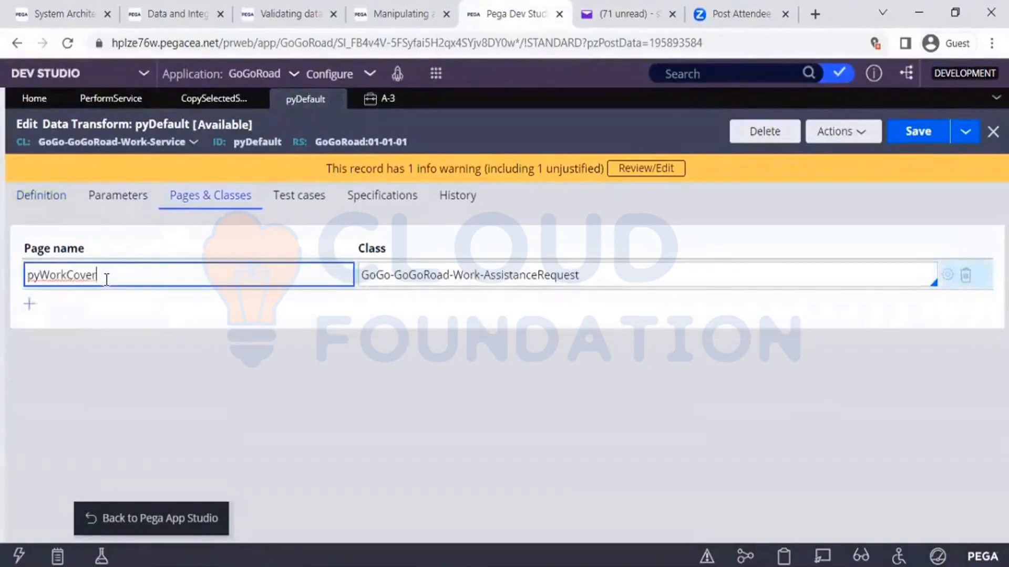
pyautogui.click(904, 134)
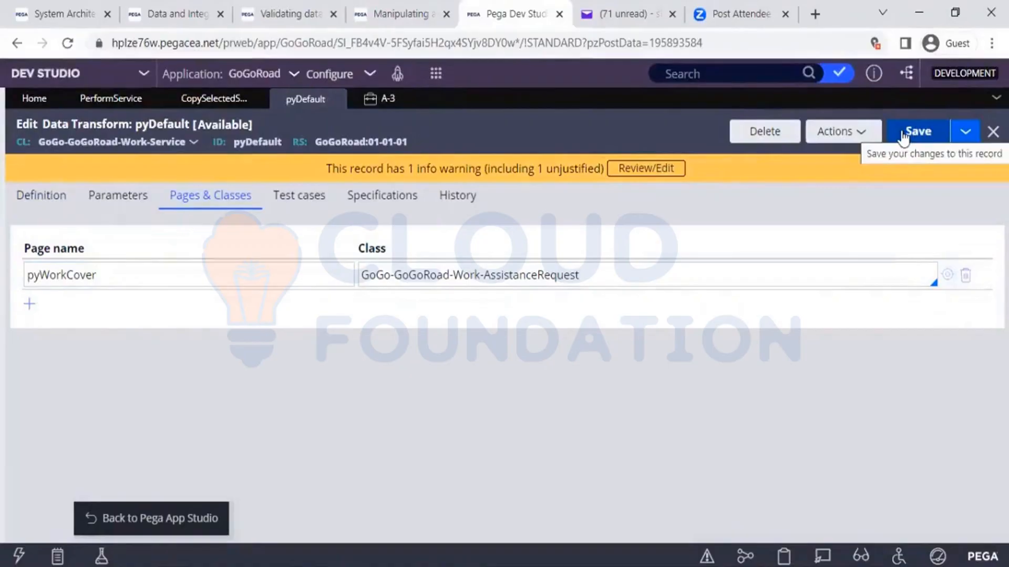
pyautogui.click(904, 136)
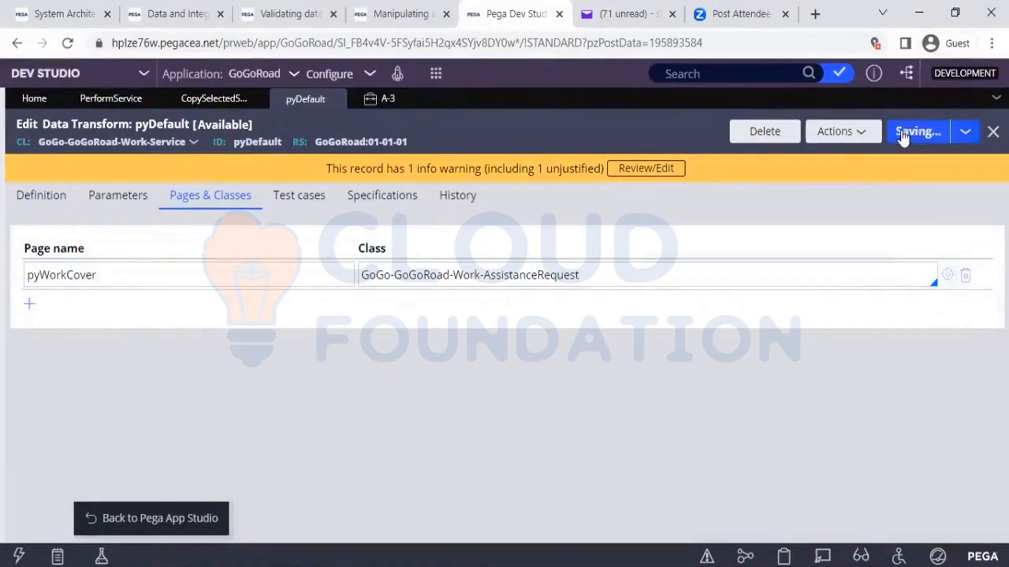
pyautogui.click(55, 204)
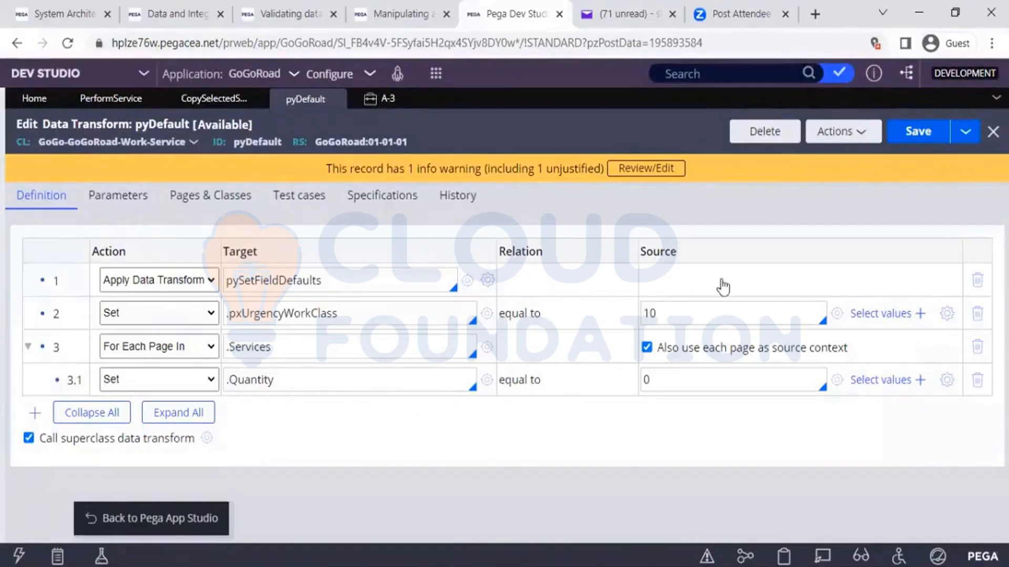
pyautogui.click(940, 137)
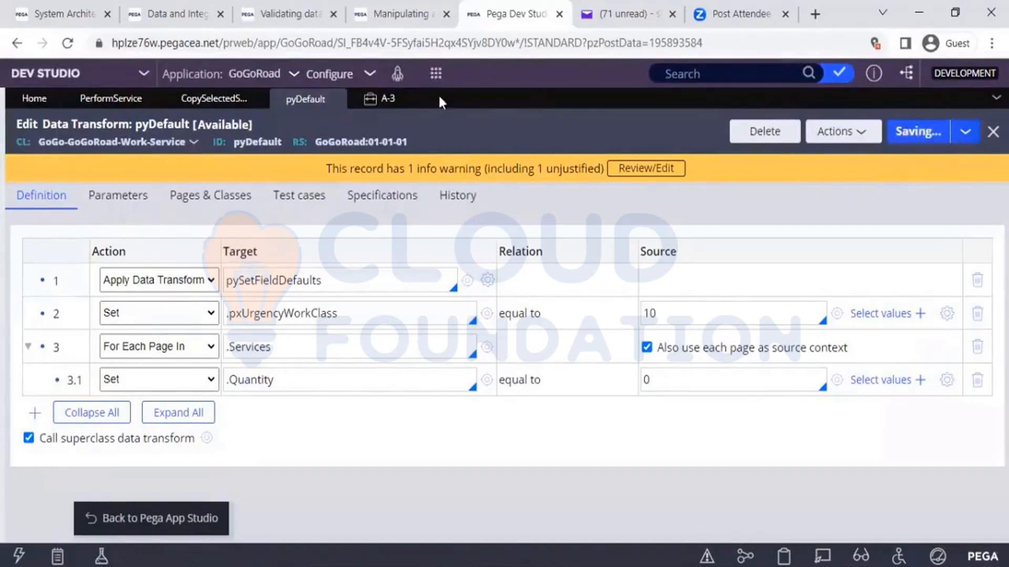
# Step: Save the CopySelectedServices data transform and close the A-3 case
pyautogui.click(219, 100)
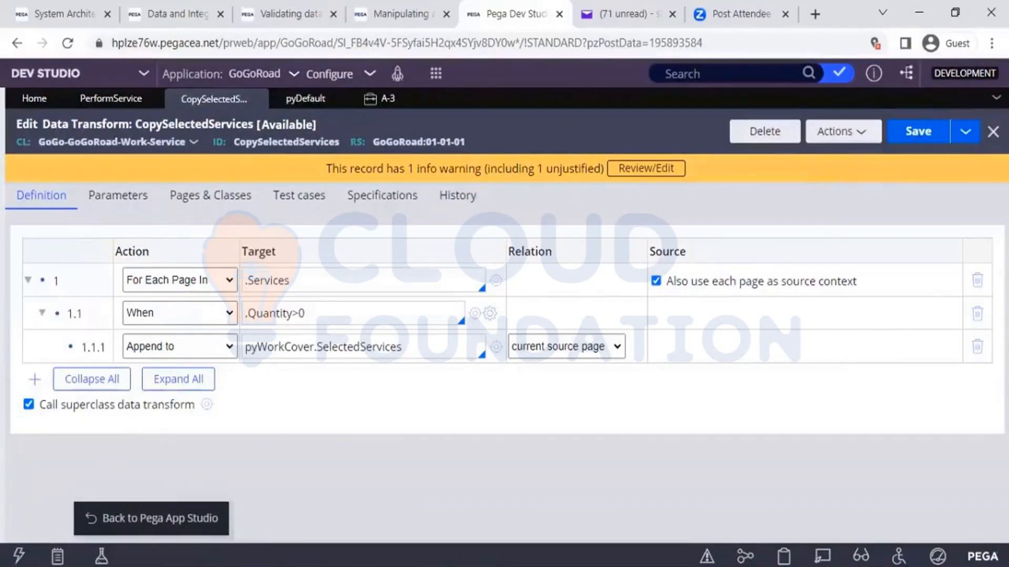
pyautogui.click(908, 141)
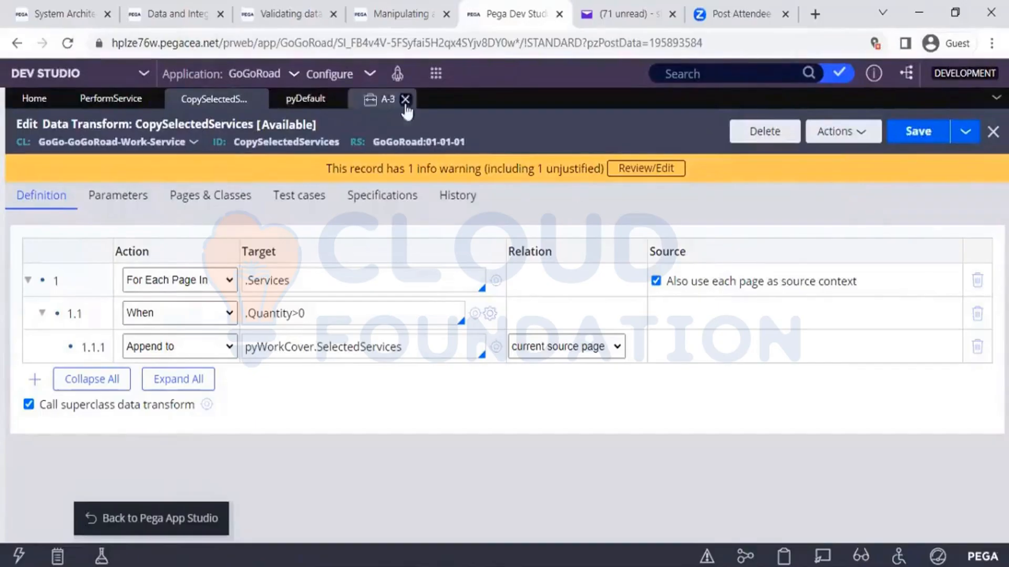
pyautogui.click(409, 99)
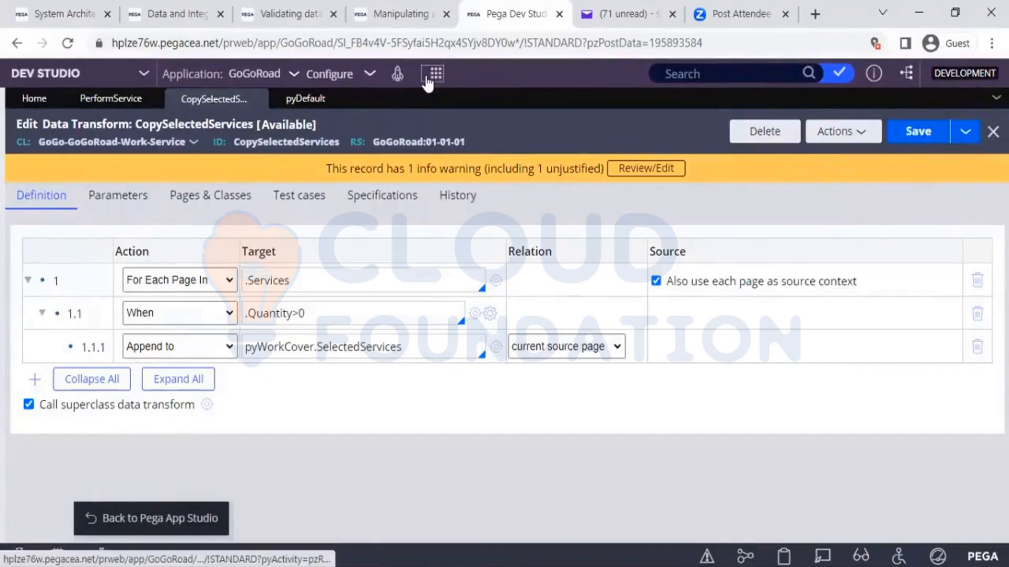
# Step: Create a new Assistance Request case with the issue "My vehicle does not start" and continue to the customer information
pyautogui.click(436, 73)
pyautogui.moveTo(452, 94)
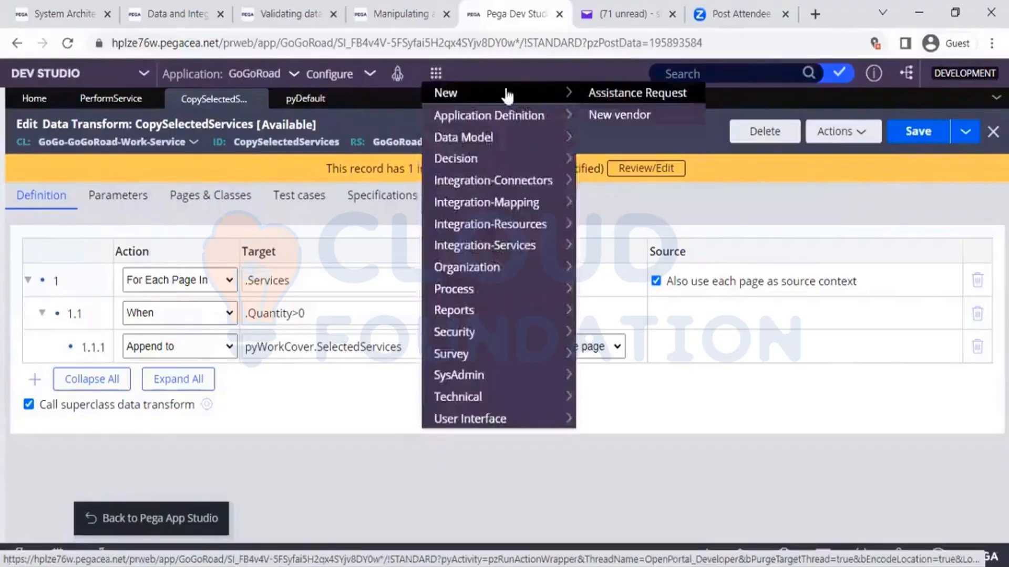
pyautogui.click(600, 93)
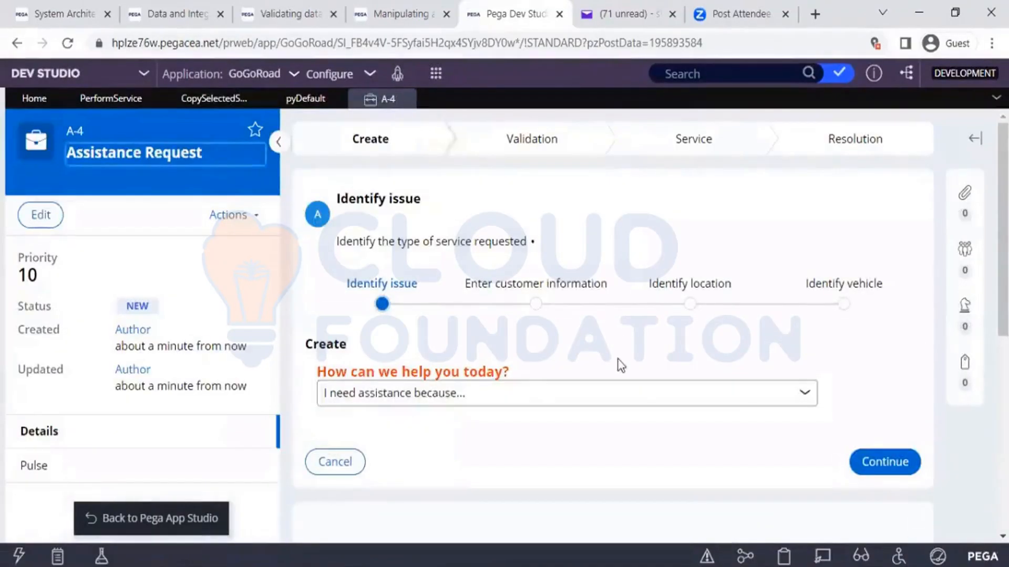
pyautogui.click(610, 393)
pyautogui.click(517, 449)
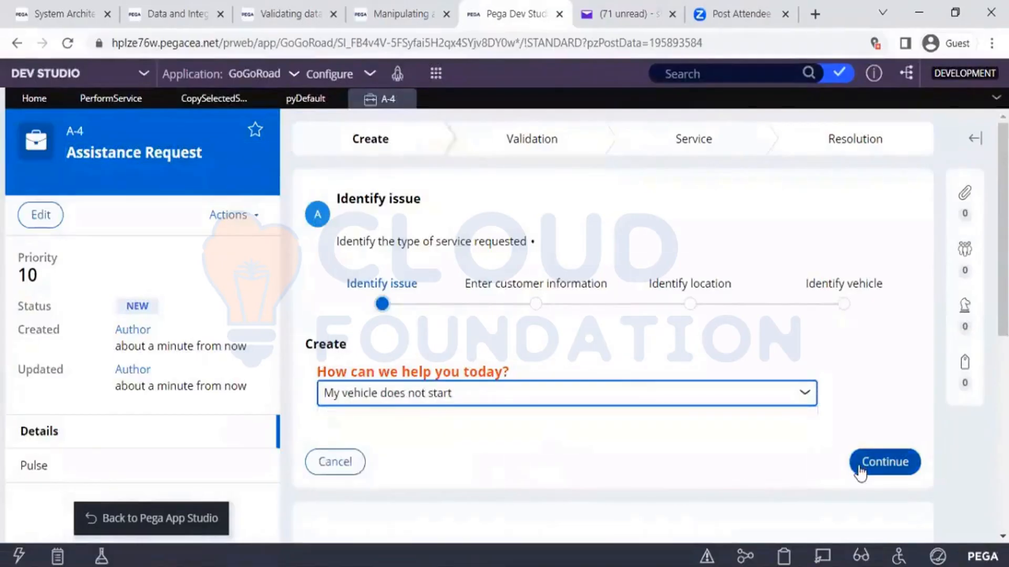
pyautogui.click(862, 471)
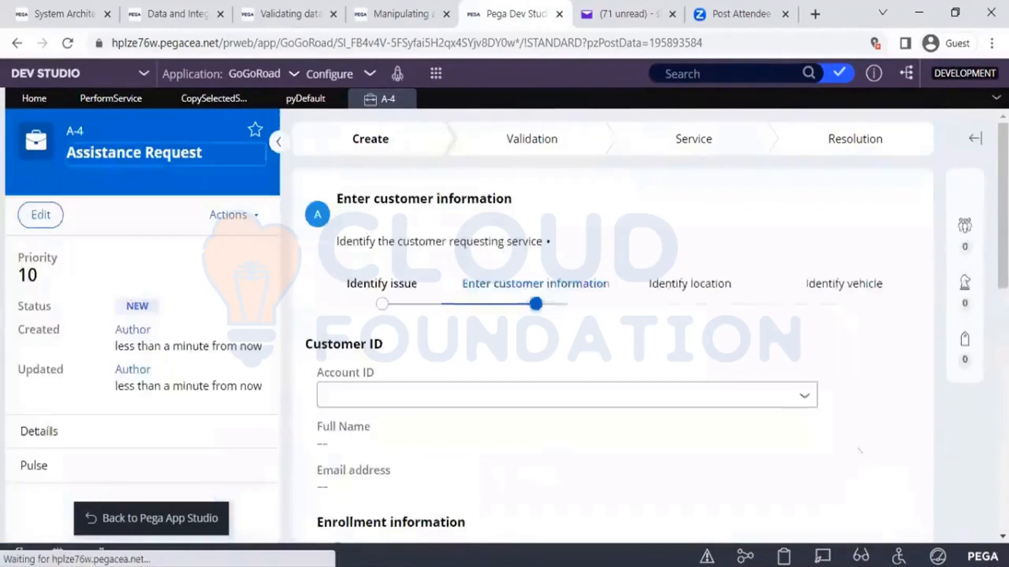
# Step: Select the customer's account ID for the case and continue past the service location with its address left blank
pyautogui.click(803, 399)
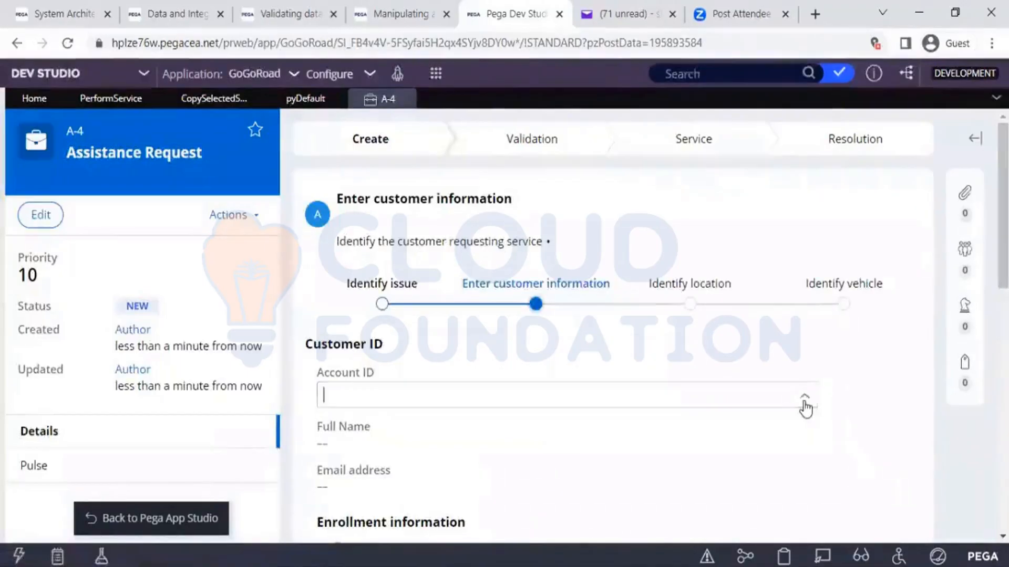
pyautogui.click(378, 295)
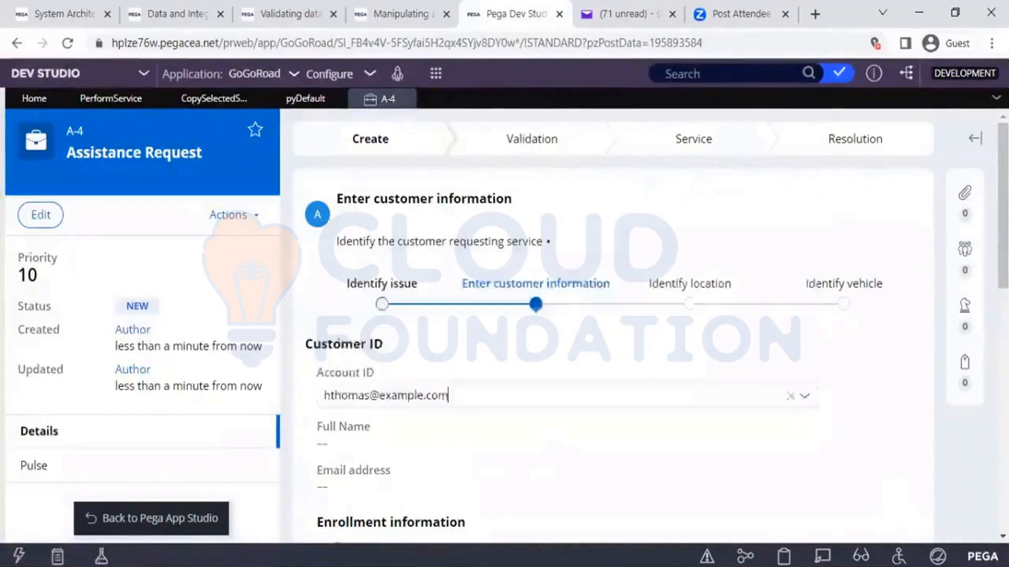
pyautogui.scroll(-6, 976, 324)
pyautogui.click(888, 315)
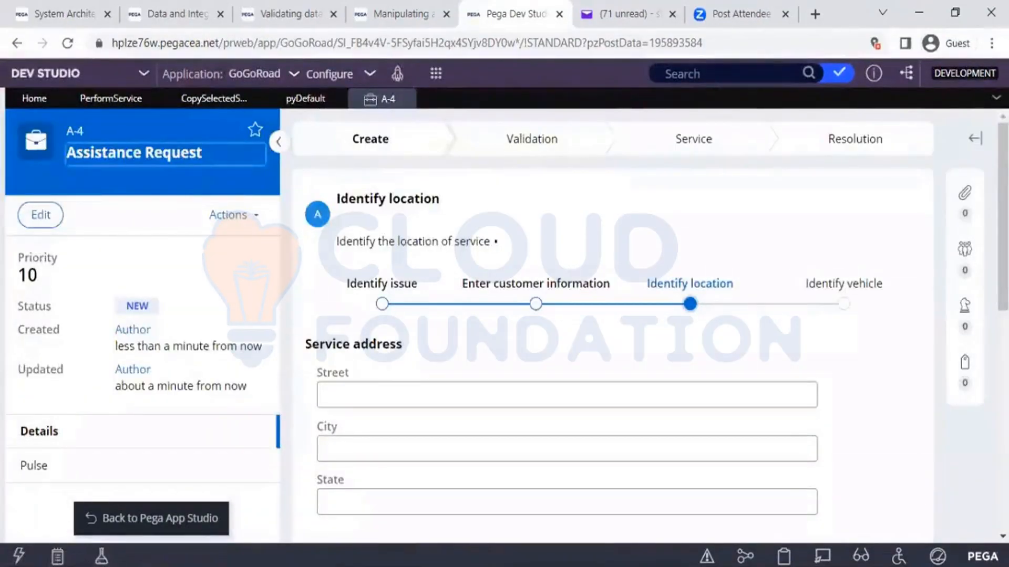
pyautogui.scroll(-3, 855, 466)
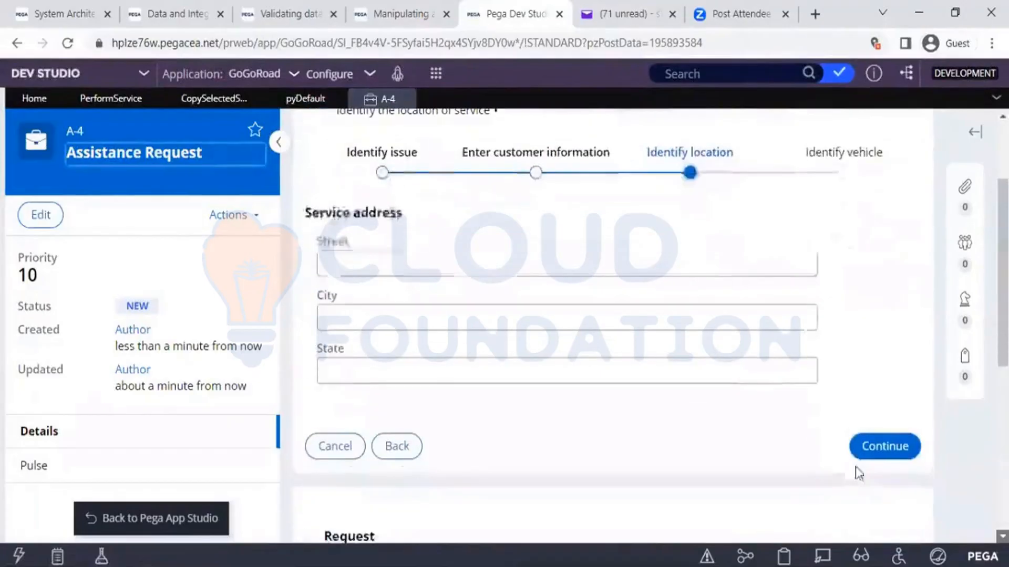
pyautogui.click(867, 459)
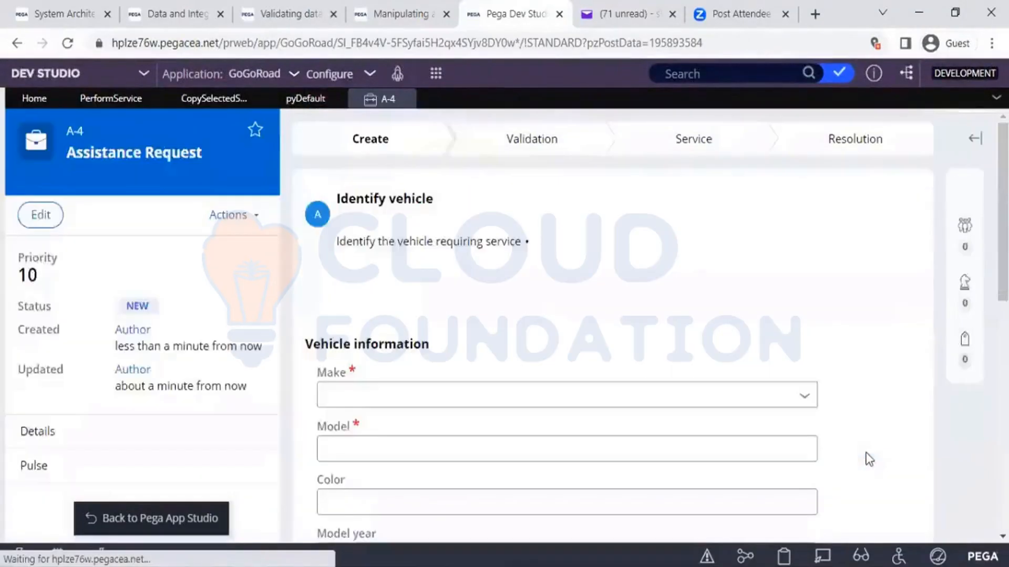
# Step: Identify the vehicle as make Hyundai and model I20, and submit the payment and service provider forms without entries
pyautogui.click(808, 399)
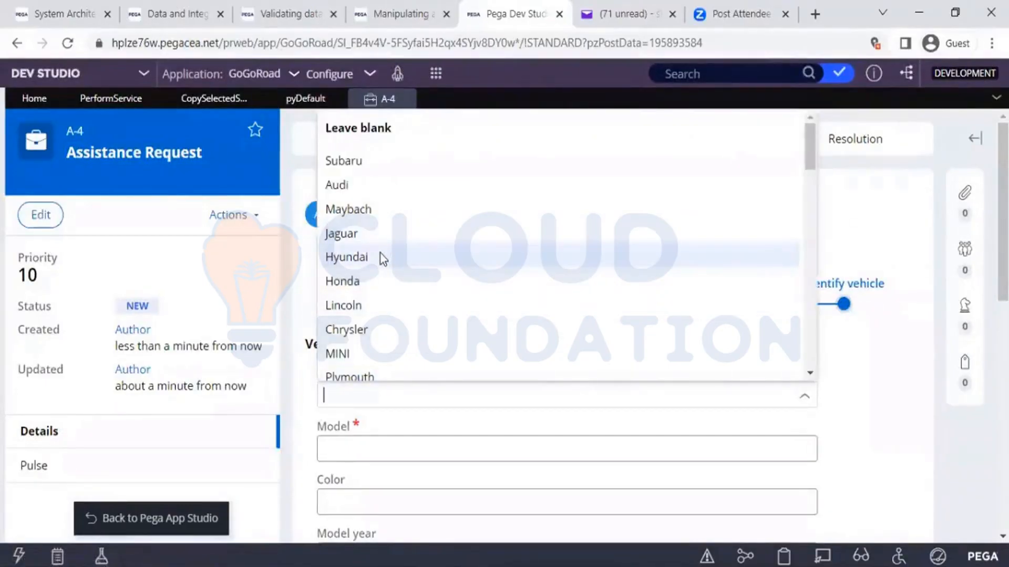
pyautogui.click(381, 259)
pyautogui.click(346, 449)
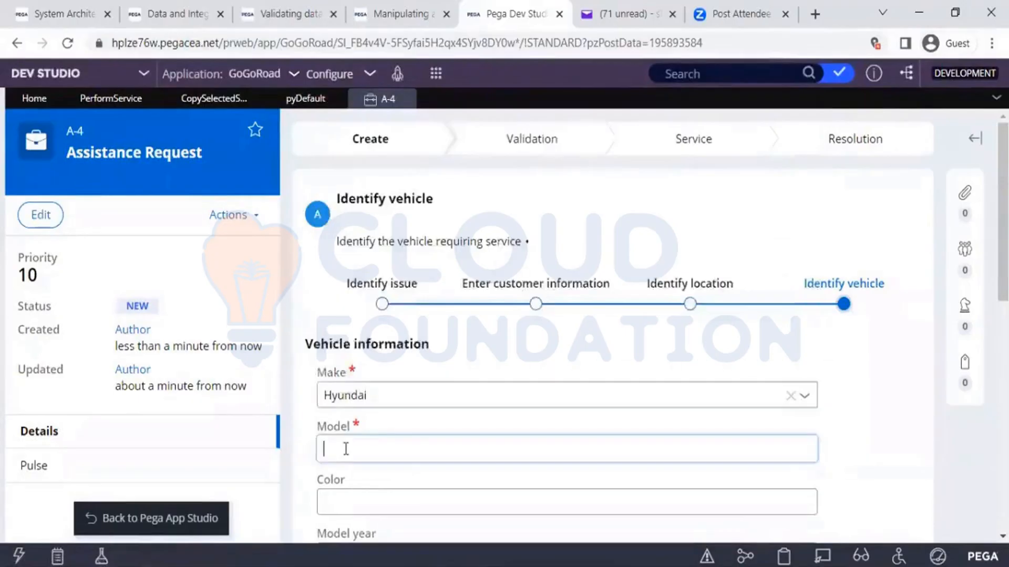
pyautogui.write('I20')
pyautogui.scroll(-8, 948, 222)
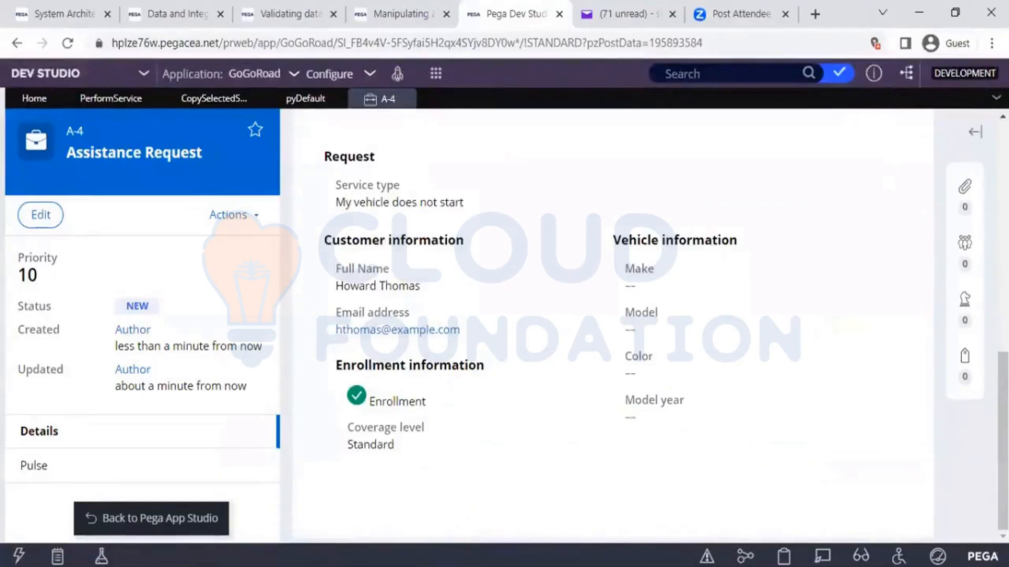
pyautogui.scroll(6, 876, 444)
pyautogui.click(877, 445)
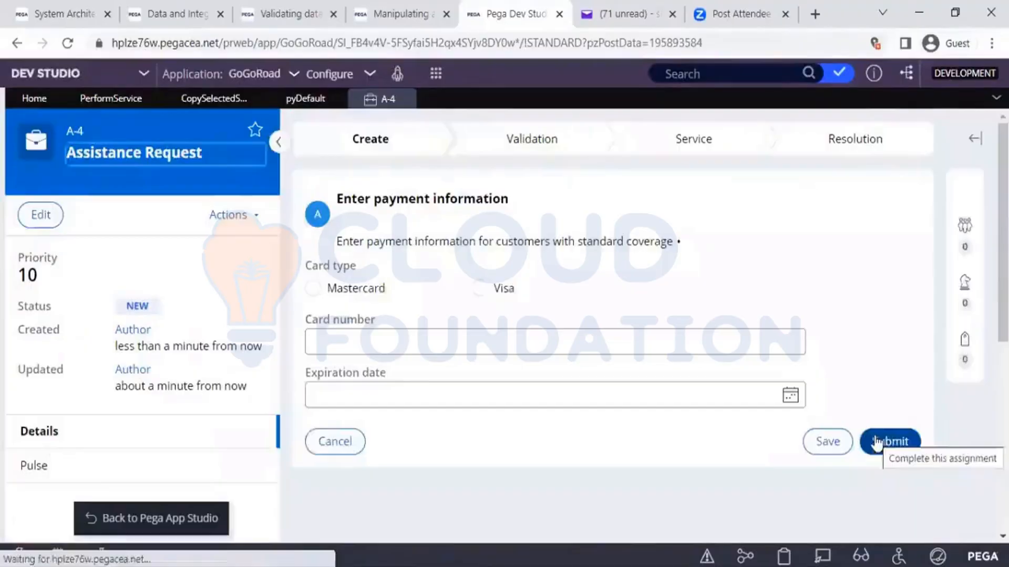
pyautogui.click(877, 442)
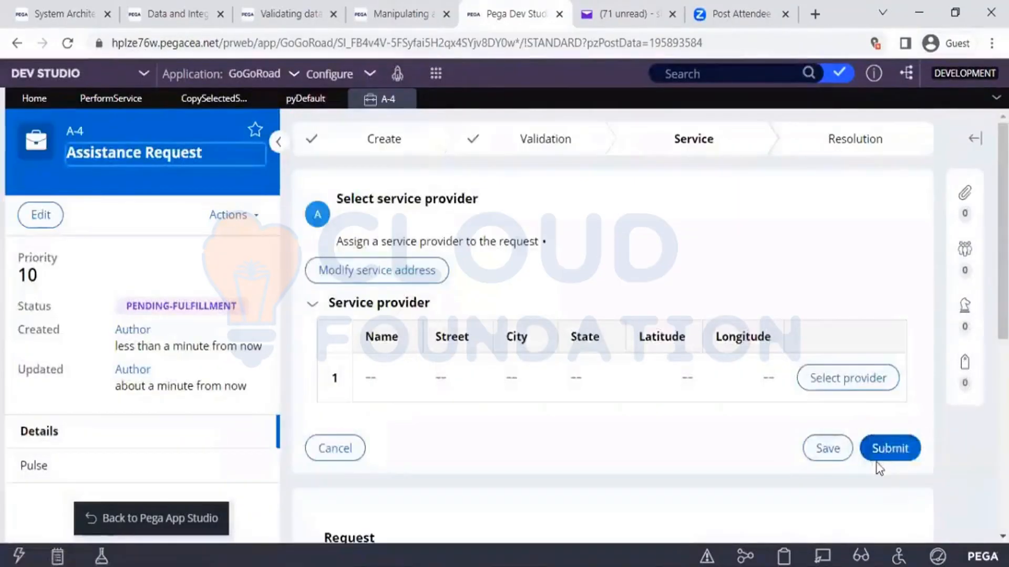
pyautogui.click(877, 458)
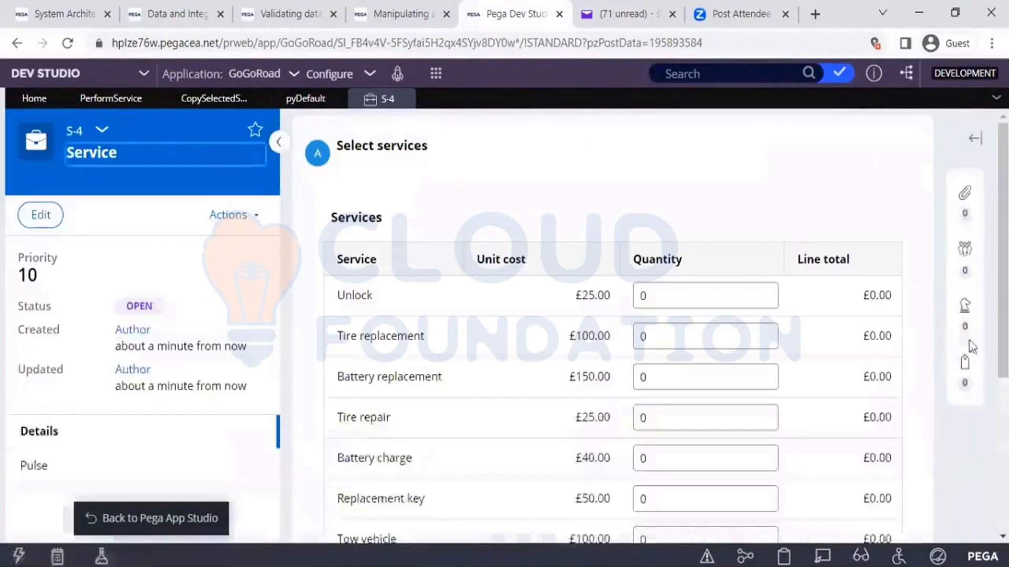
# Step: Set the Battery replacement quantity to 1 and the Gasoline quantity to 2, and submit the selected services
pyautogui.scroll(-3, 662, 273)
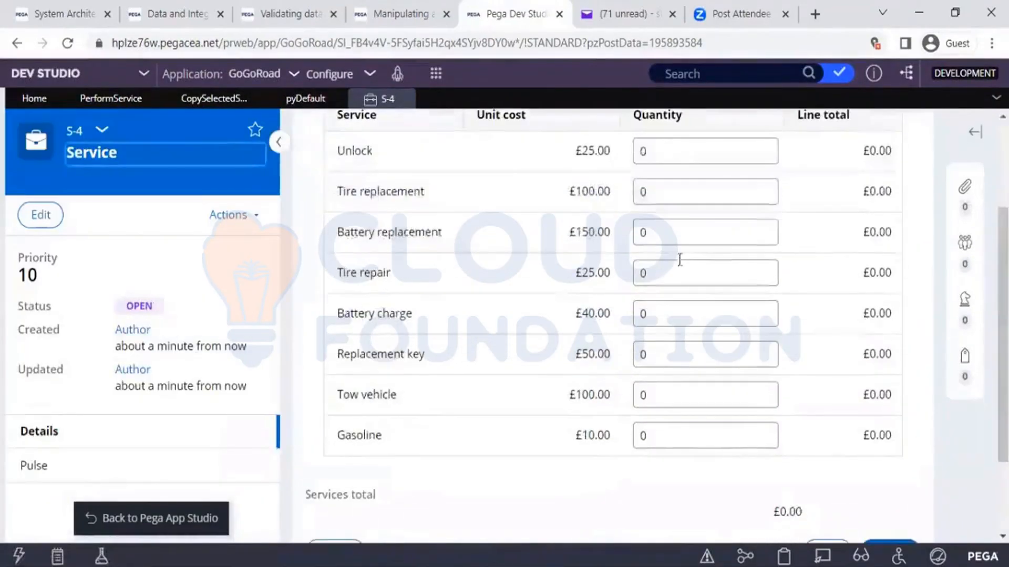
pyautogui.click(664, 314)
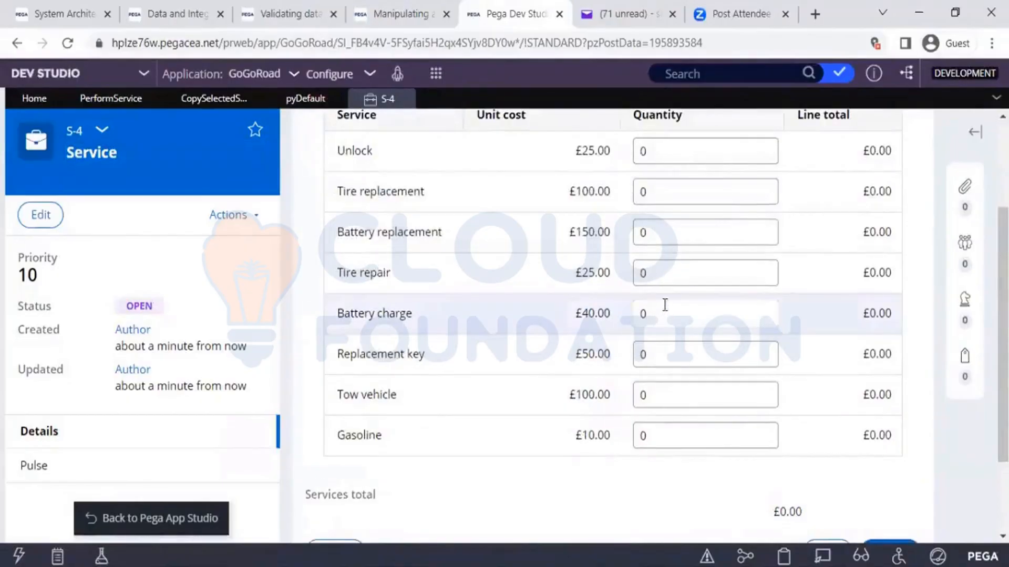
pyautogui.click(668, 241)
pyautogui.press('BackSpace')
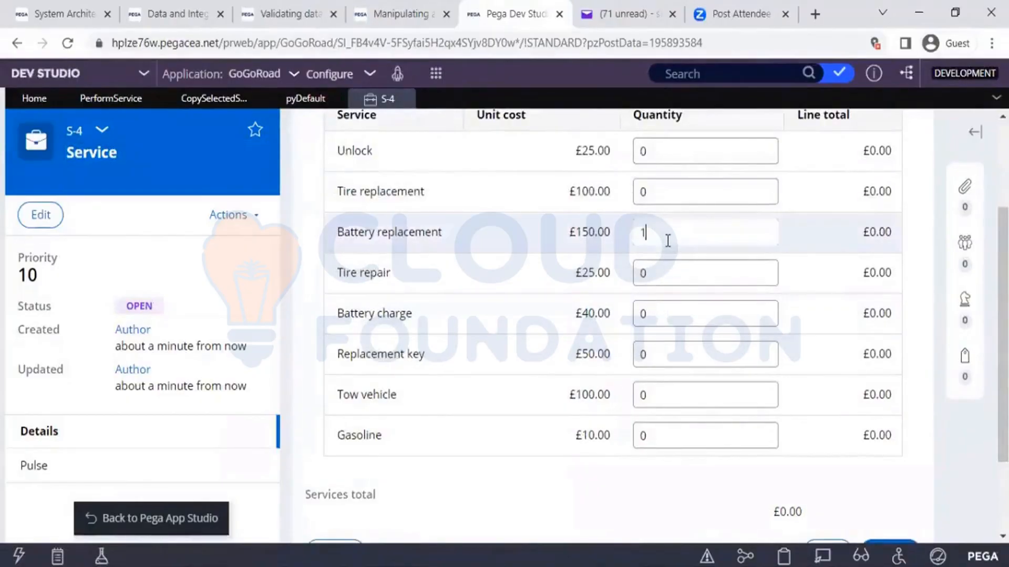
pyautogui.click(672, 438)
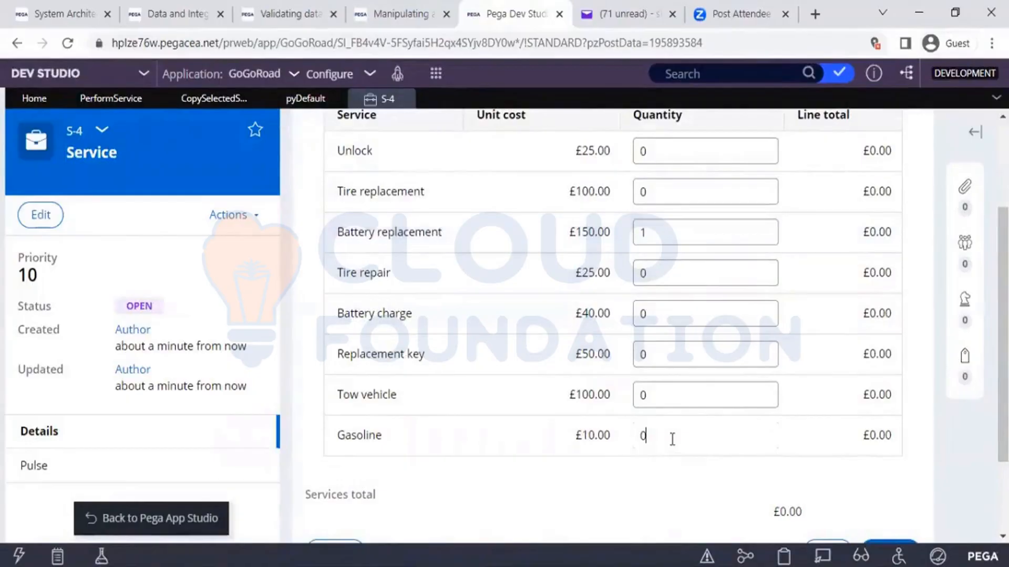
pyautogui.press('BackSpace')
pyautogui.write('2')
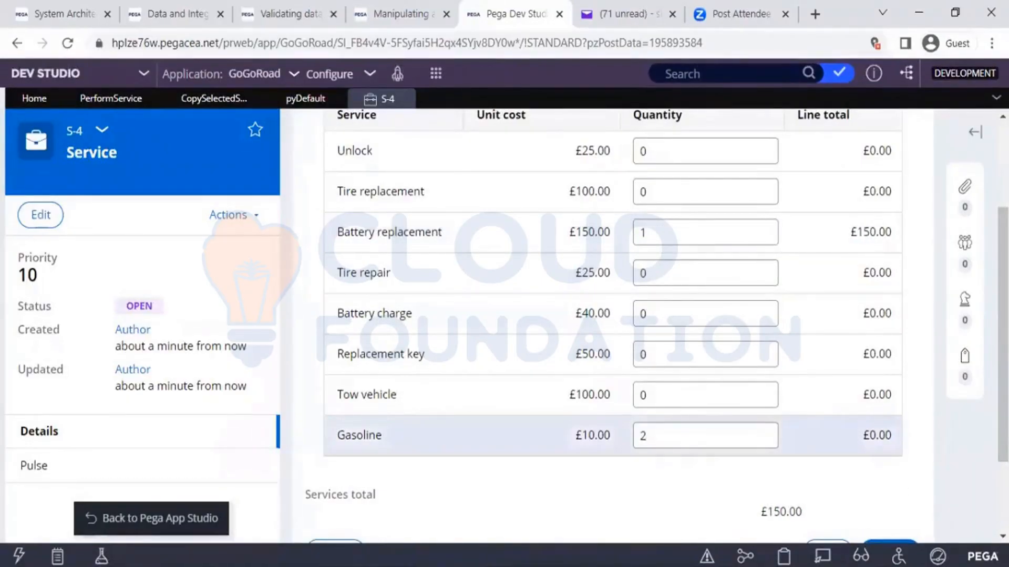
pyautogui.scroll(-1, 906, 486)
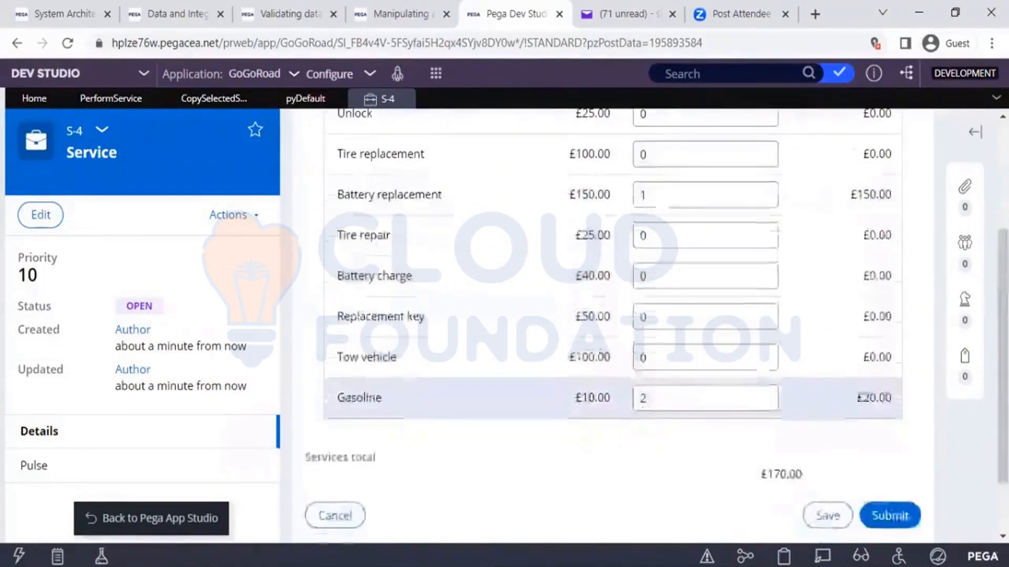
pyautogui.click(900, 513)
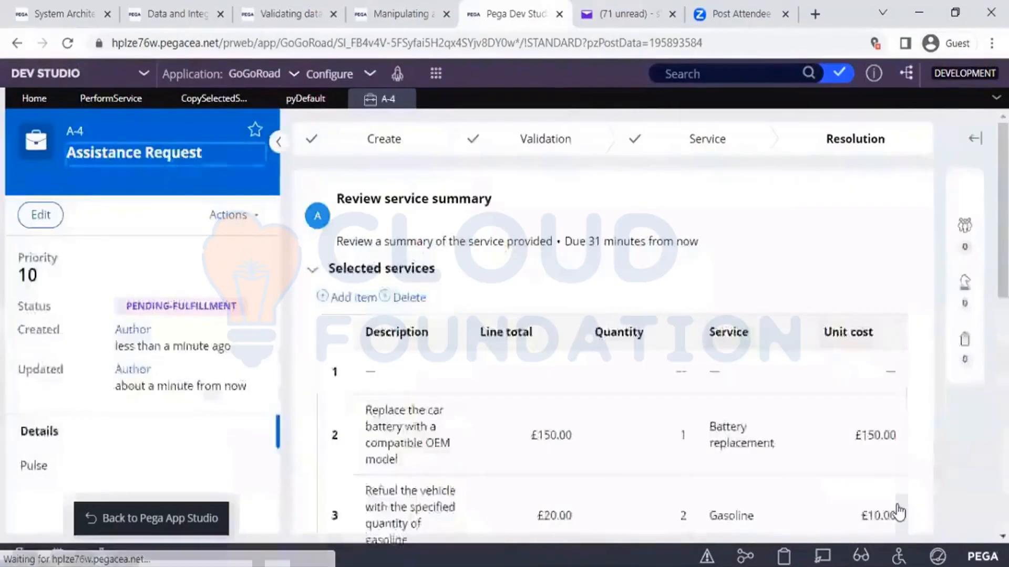
# Step: Review the selected services in the parent case's summary and open the pySetFieldDefaults data transform referenced in pyDefault
pyautogui.scroll(-3, 550, 374)
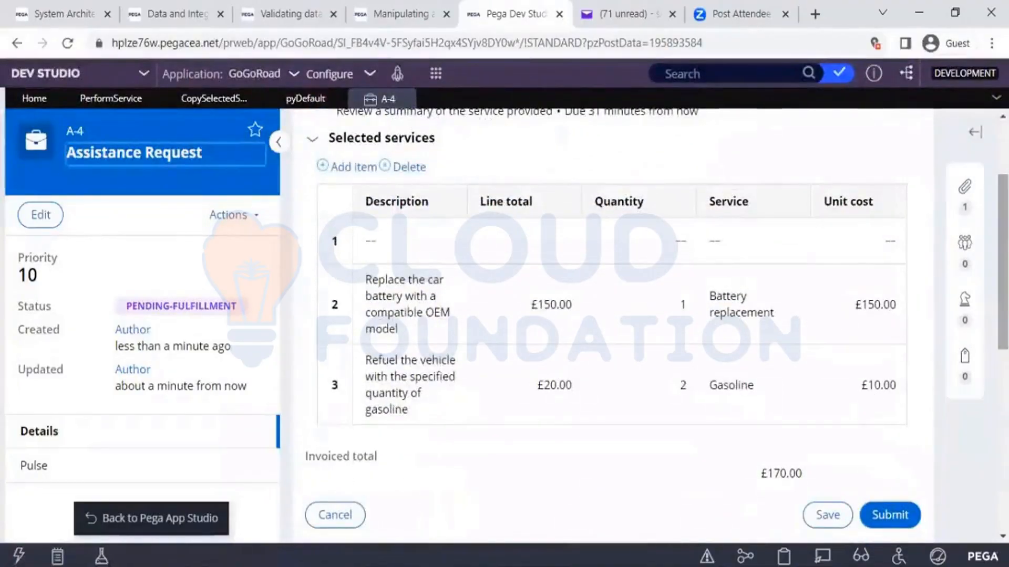
pyautogui.moveTo(1002, 296)
pyautogui.mouseDown()
pyautogui.moveTo(1003, 243)
pyautogui.moveTo(1002, 309)
pyautogui.mouseUp()
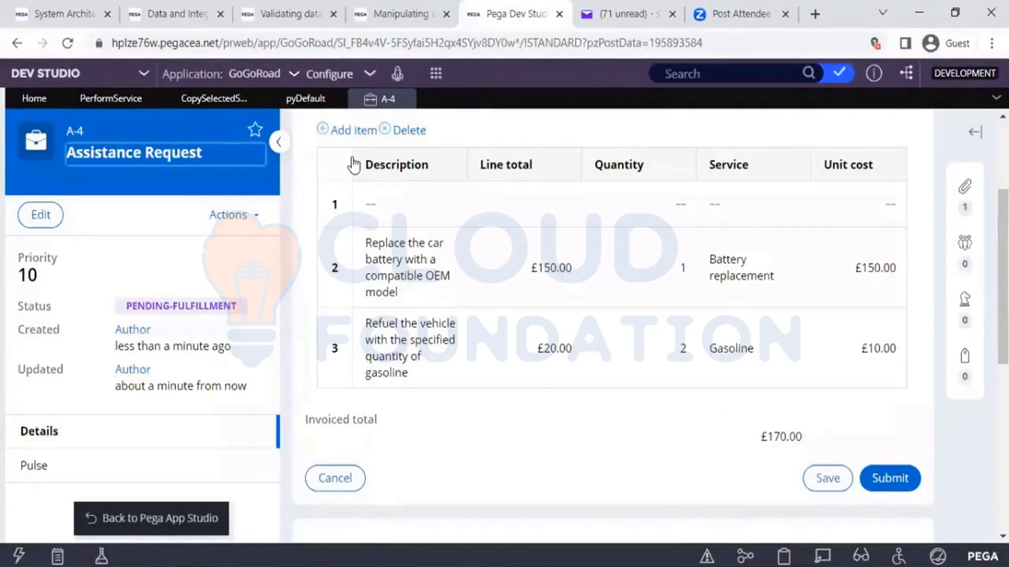
pyautogui.click(298, 100)
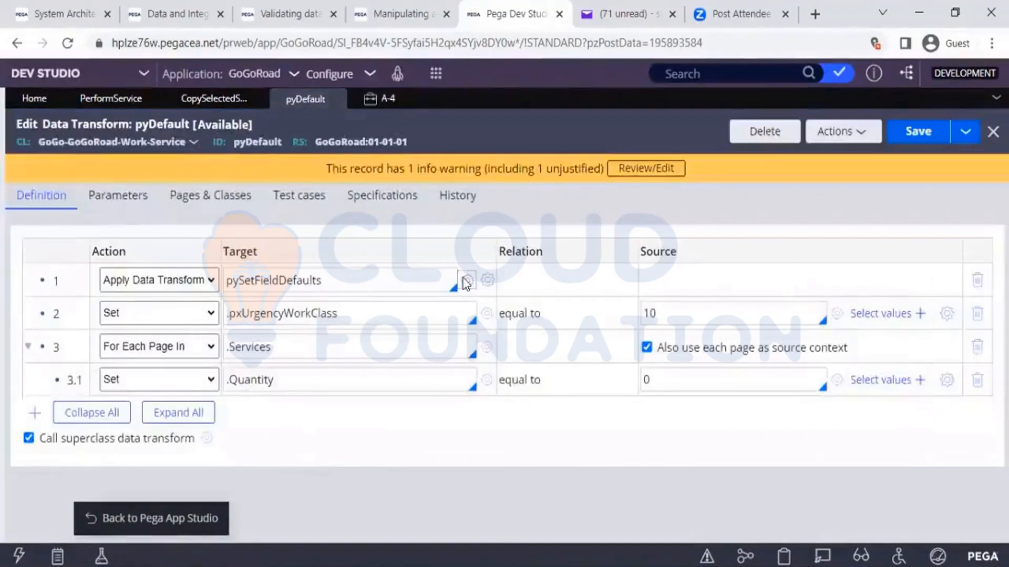
pyautogui.click(465, 282)
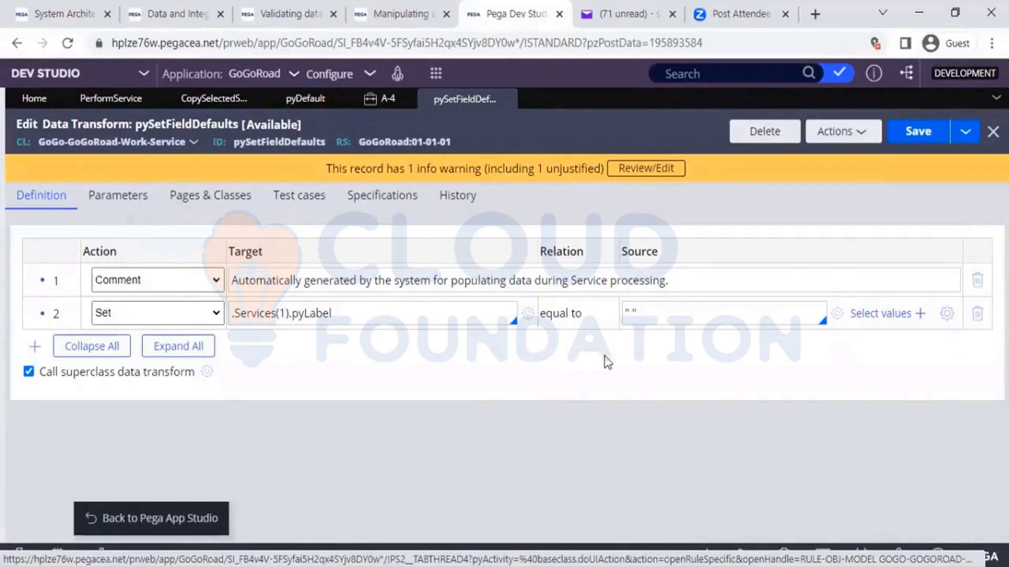
# Step: Delete the row setting .Services(1).pyLabel from the pySetFieldDefaults data transform and save the rule
pyautogui.click(976, 314)
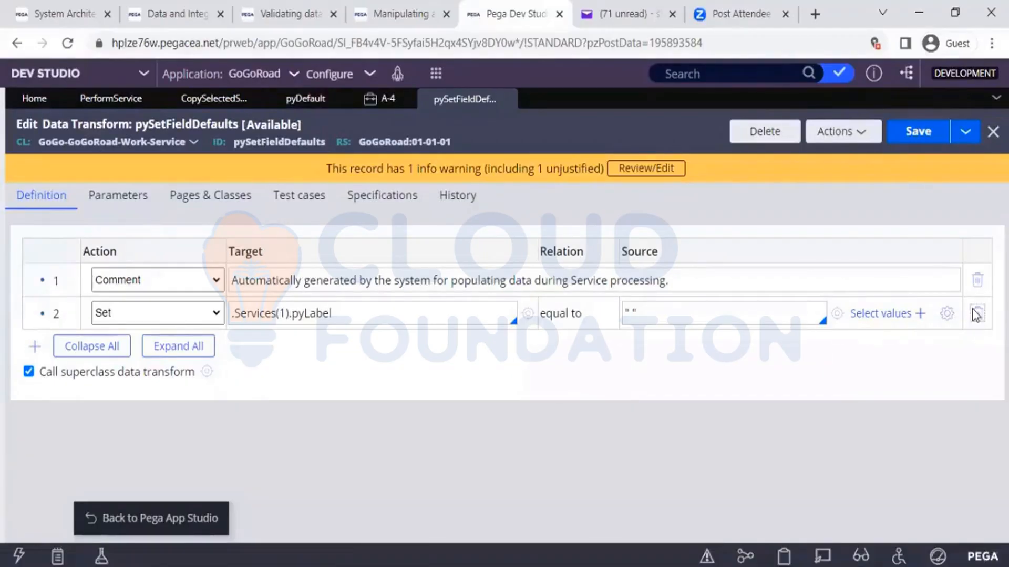
pyautogui.click(906, 144)
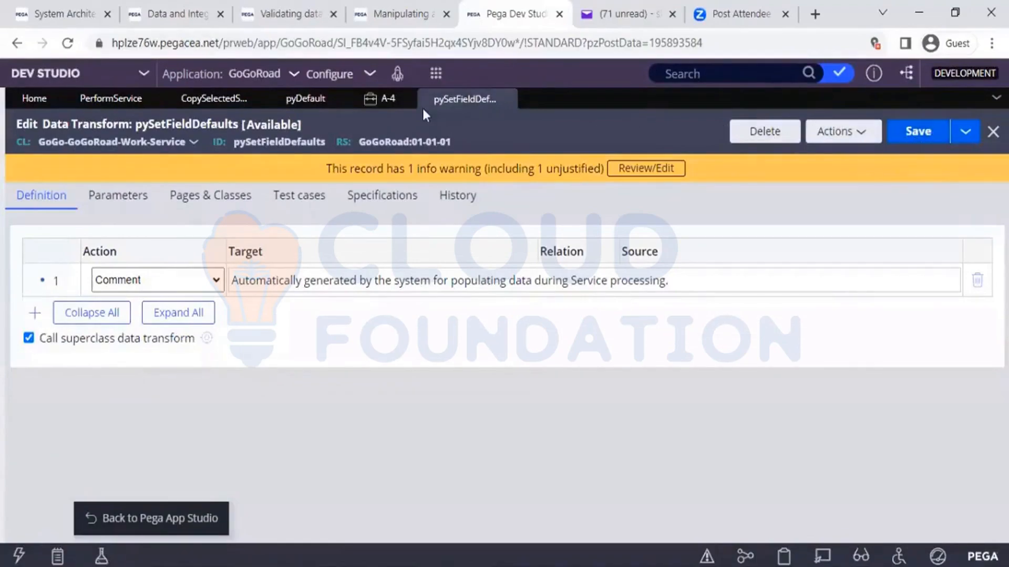
# Step: Refresh Assistance Request case A-4 and reopen its Review service summary assignment to check the selected services
pyautogui.click(387, 103)
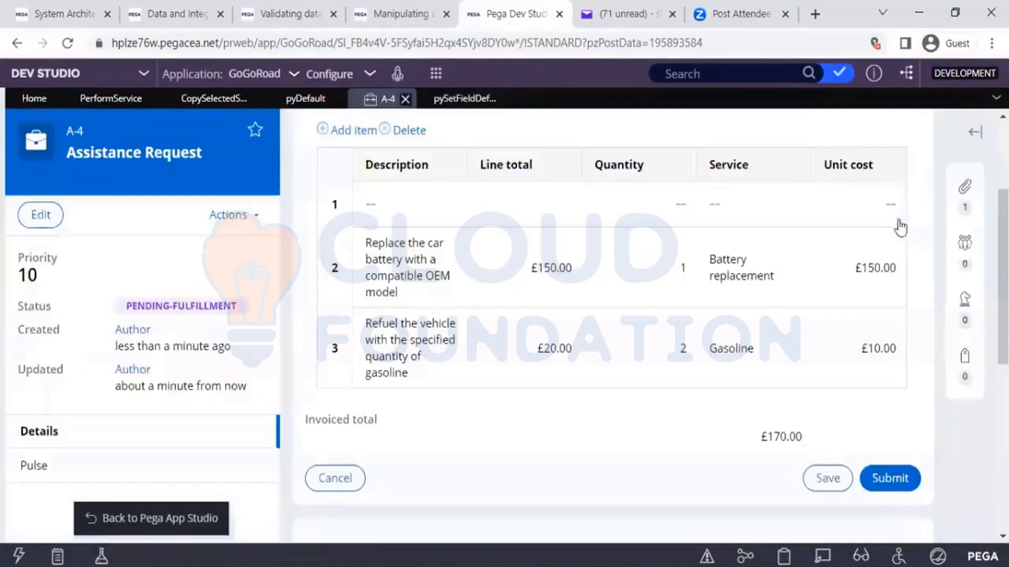
pyautogui.click(239, 216)
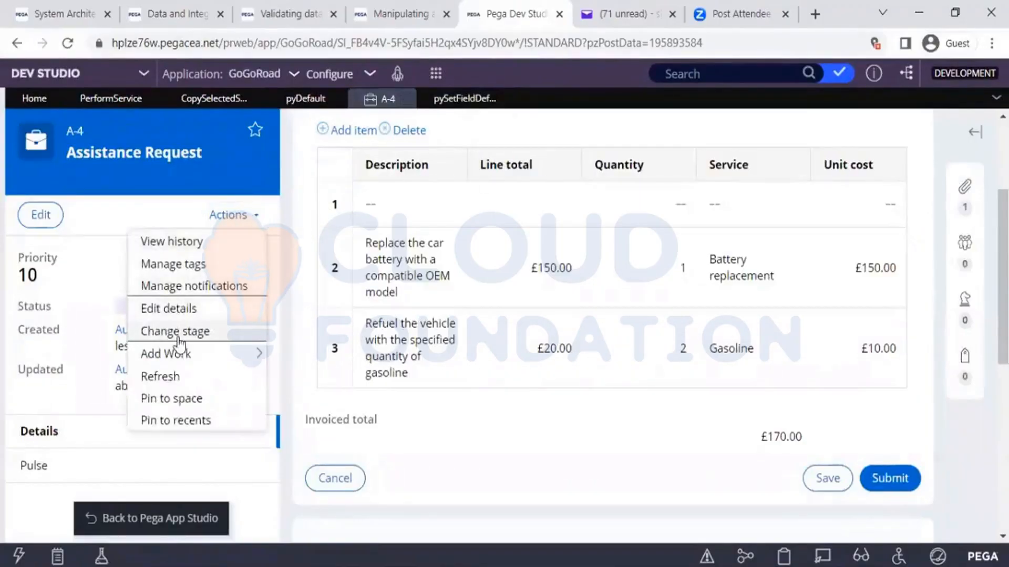
pyautogui.click(182, 379)
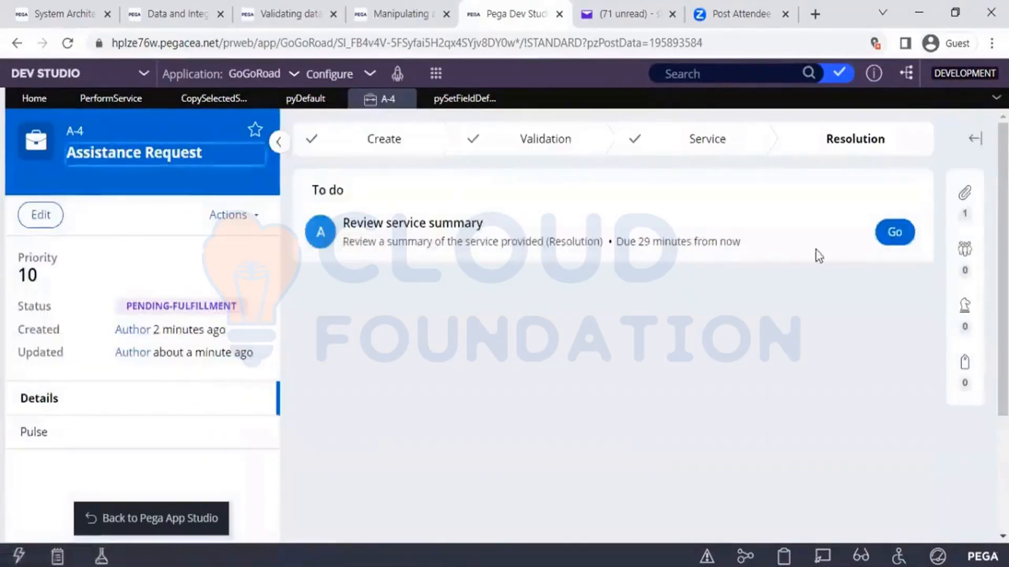
pyautogui.click(894, 231)
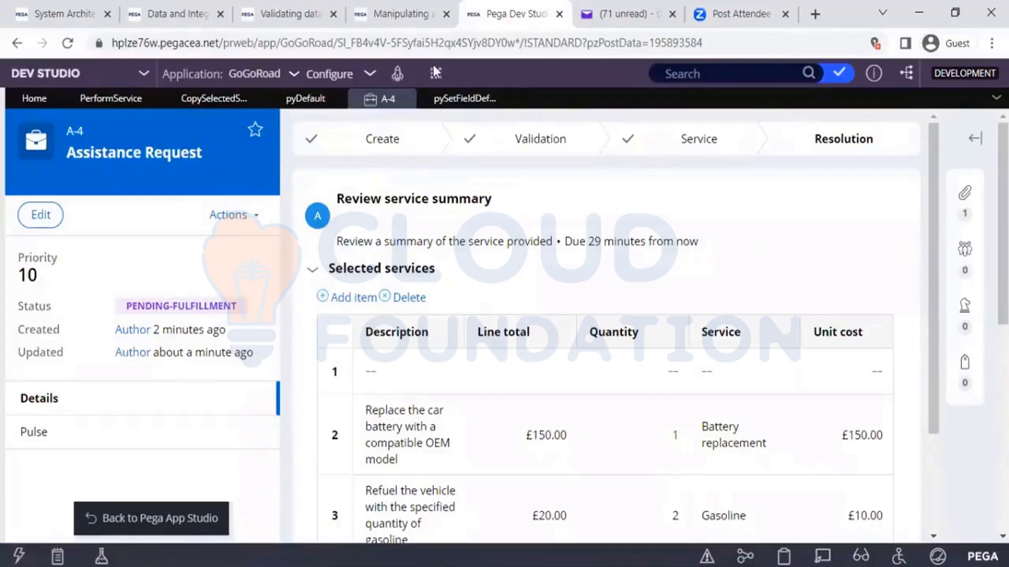
# Step: Create a new Assistance Request case, save the pyDefault data transform, and return to the new case
pyautogui.click(444, 75)
pyautogui.moveTo(473, 91)
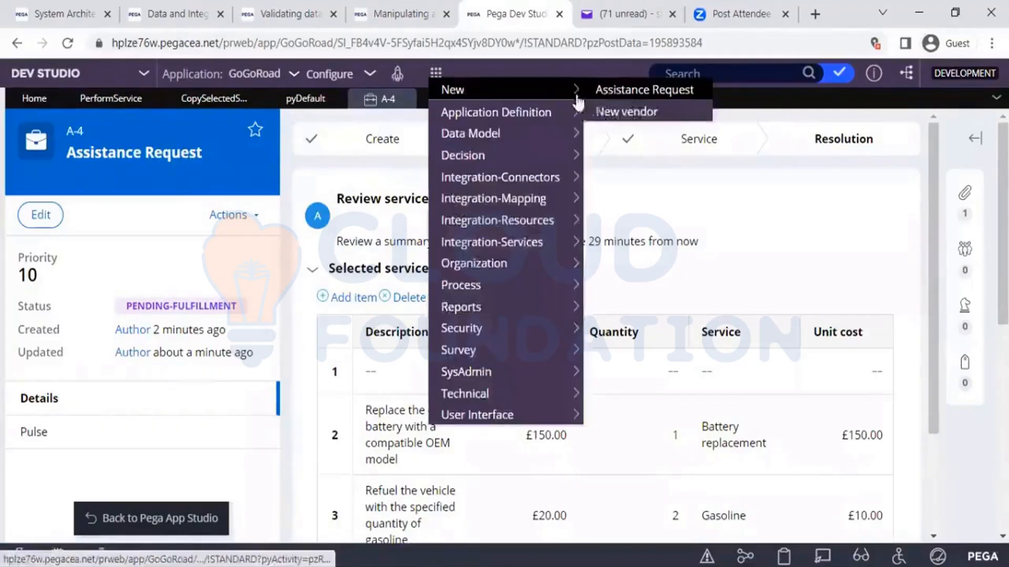
pyautogui.click(599, 90)
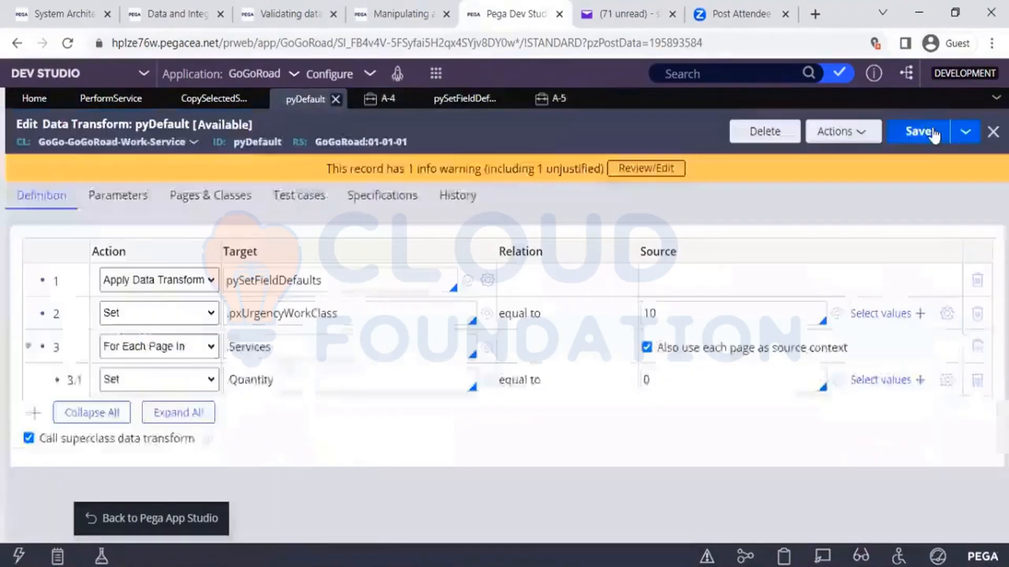
pyautogui.click(922, 131)
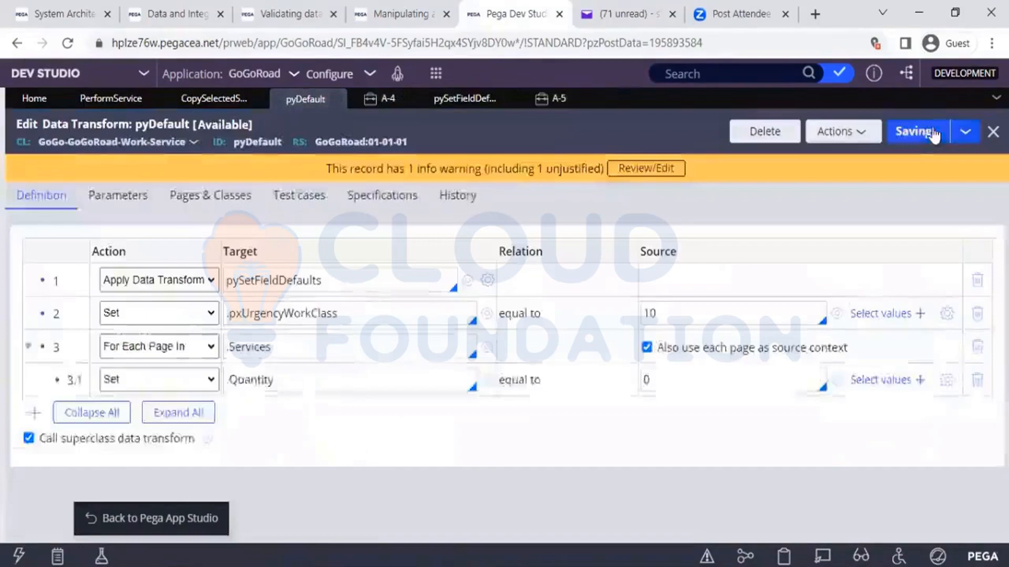
pyautogui.click(552, 105)
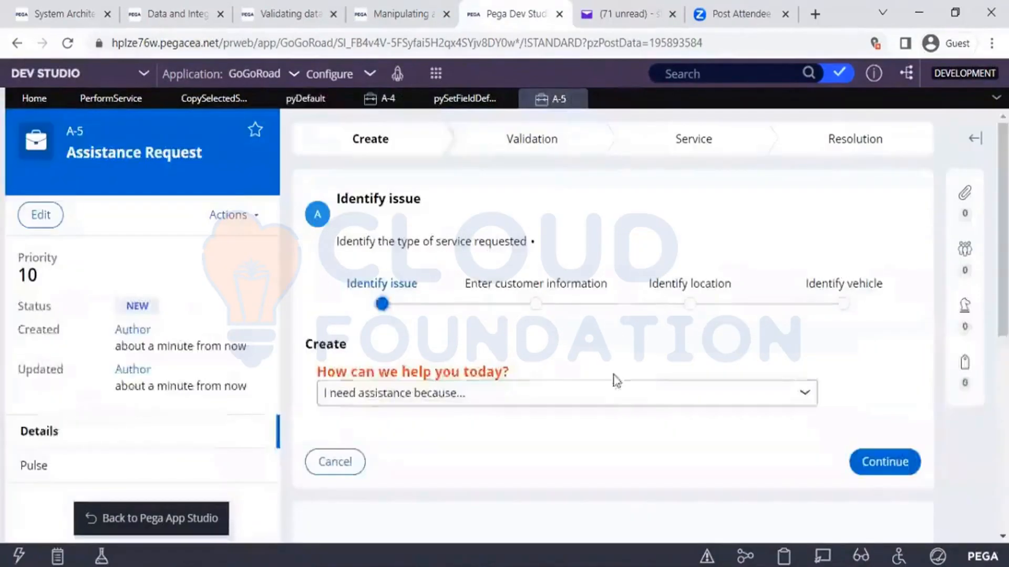
# Step: Choose "My vehicle has a flat tire" as the issue, and continue past customer information with the customer's account ID selected
pyautogui.click(601, 400)
pyautogui.click(530, 433)
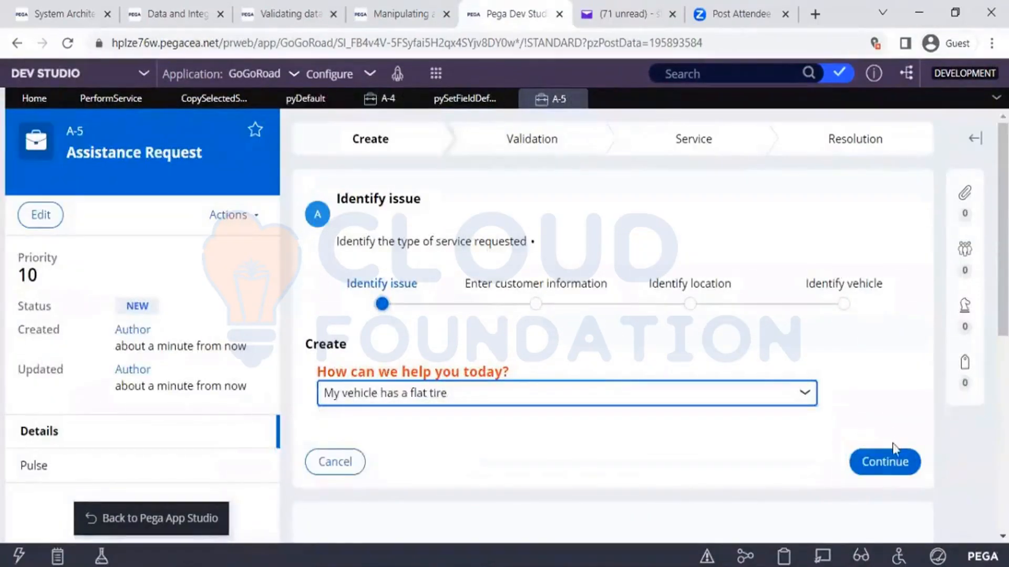
pyautogui.click(880, 470)
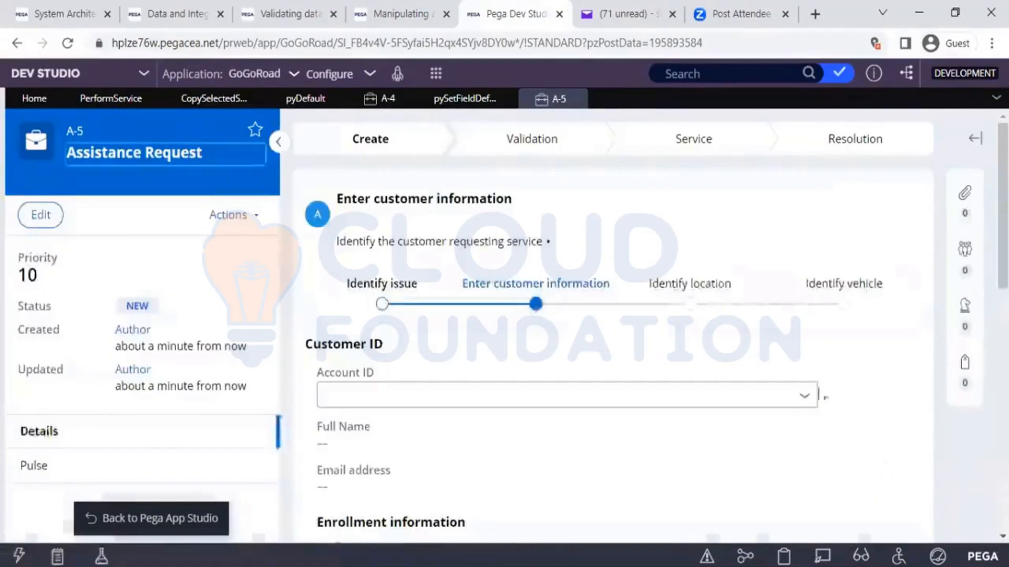
pyautogui.click(809, 401)
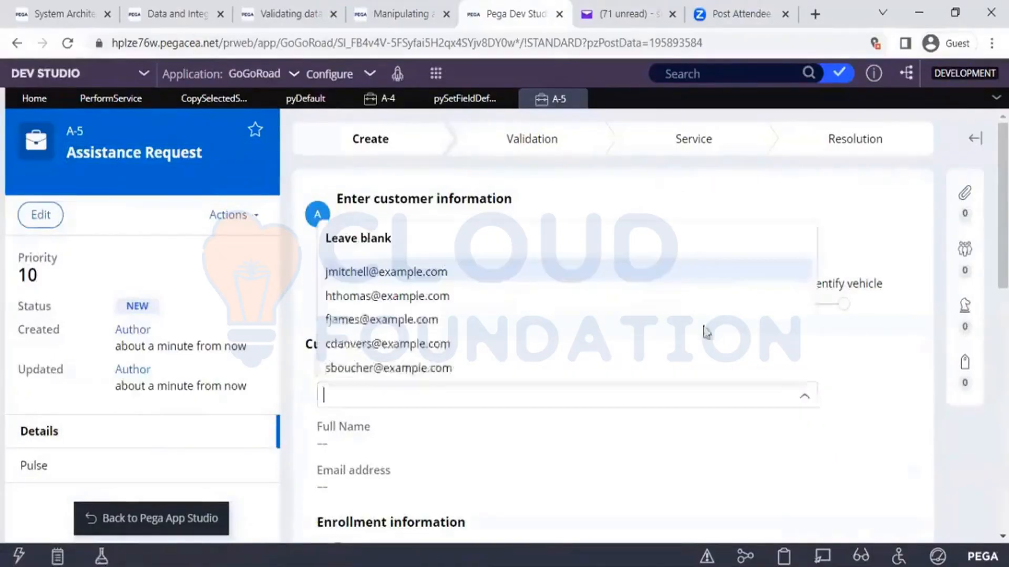
pyautogui.click(441, 296)
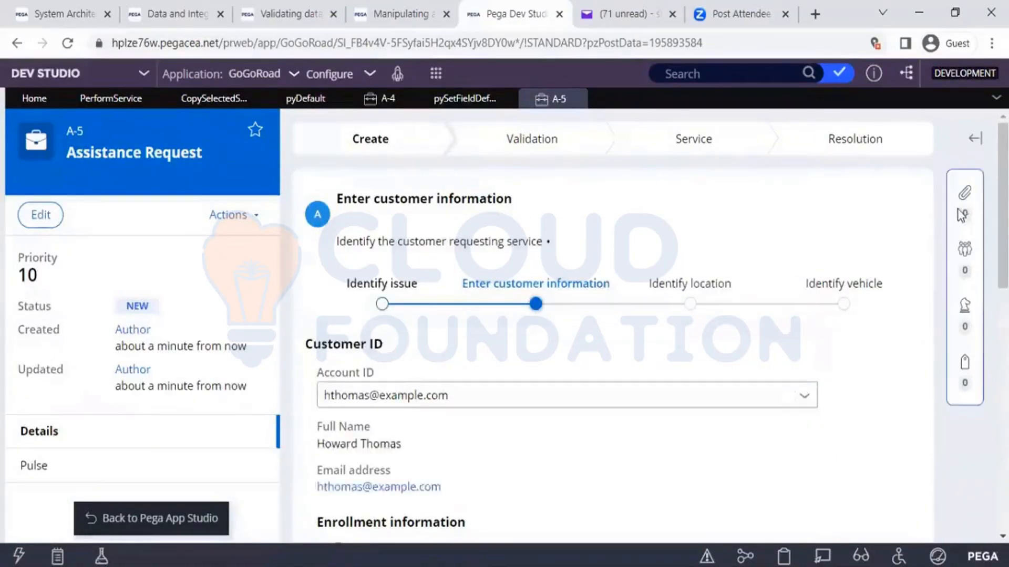
pyautogui.scroll(-4, 876, 284)
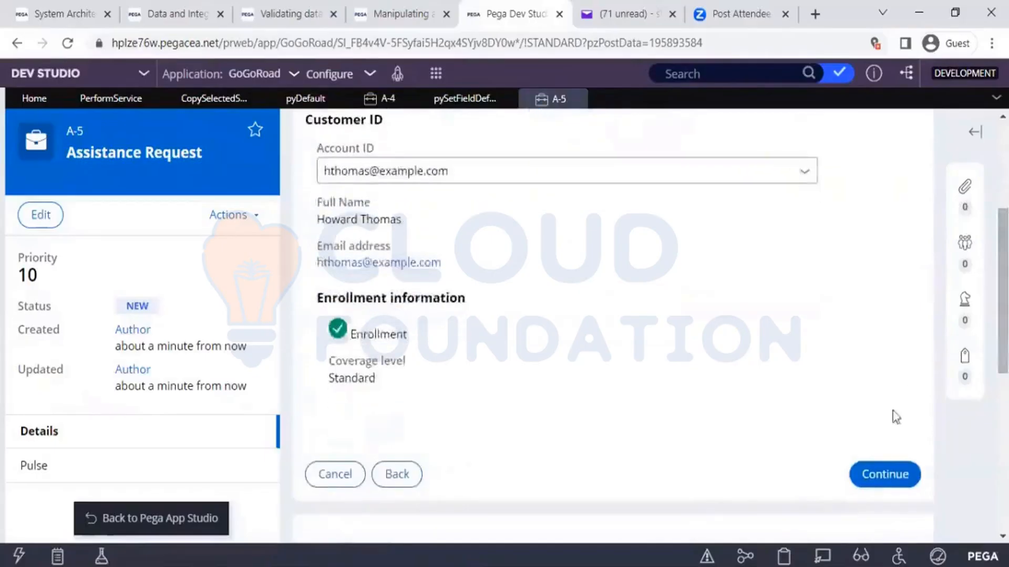
pyautogui.click(873, 482)
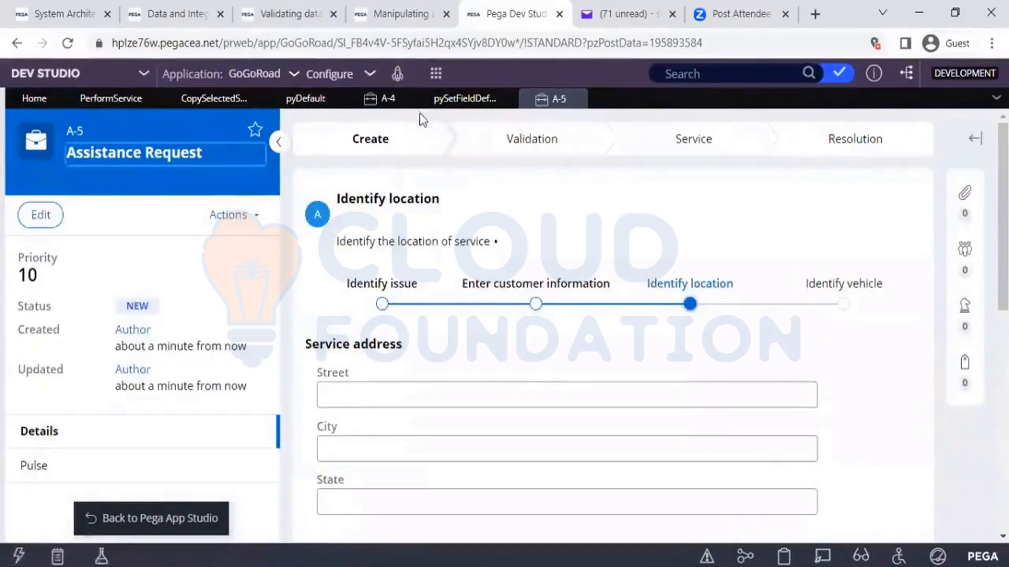
# Step: Review the pyDefault, CopySelectedServices and pySetFieldDefaults data transforms before resuming the new case
pyautogui.click(293, 109)
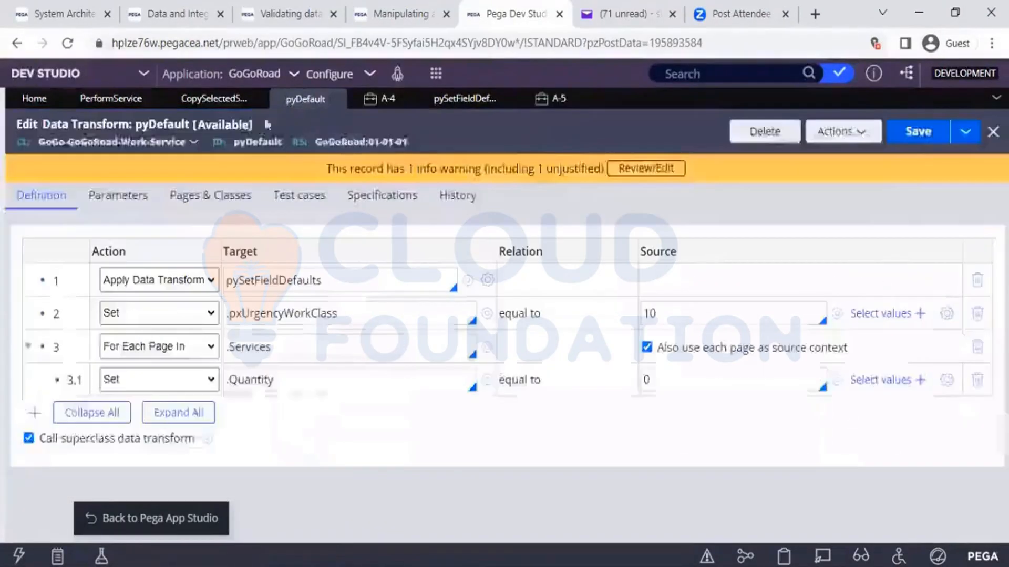
pyautogui.click(212, 101)
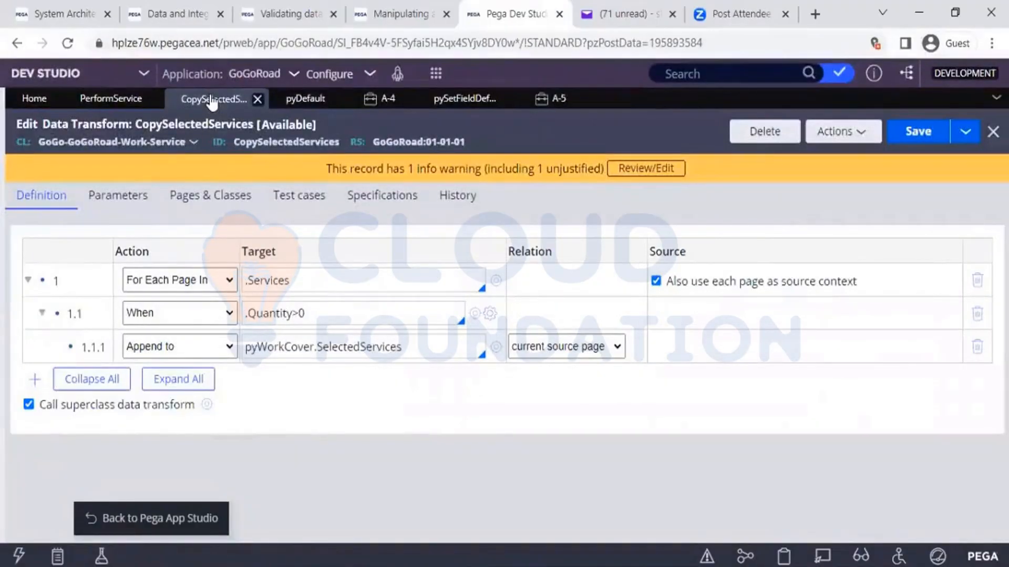
pyautogui.click(455, 108)
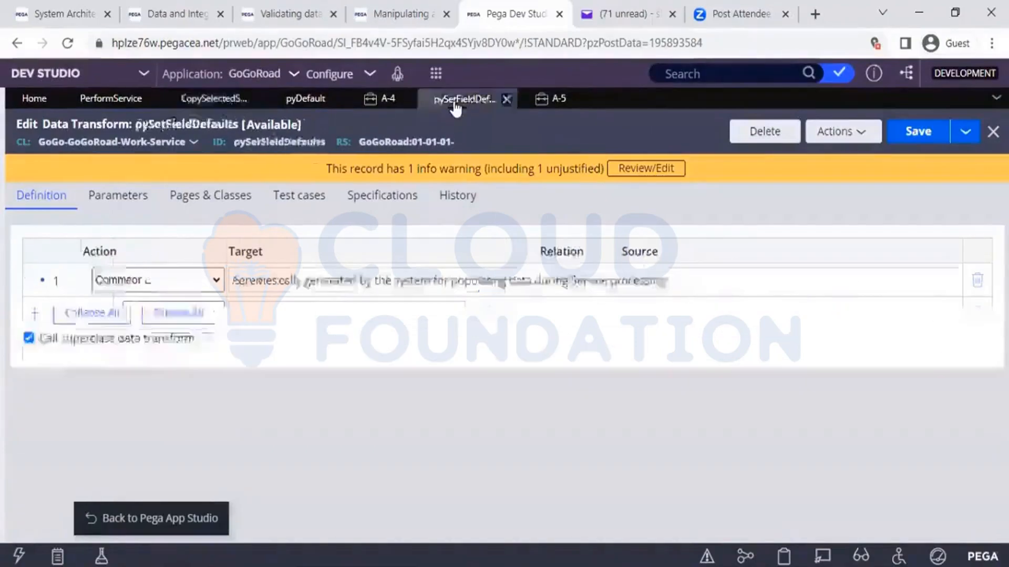
pyautogui.click(543, 104)
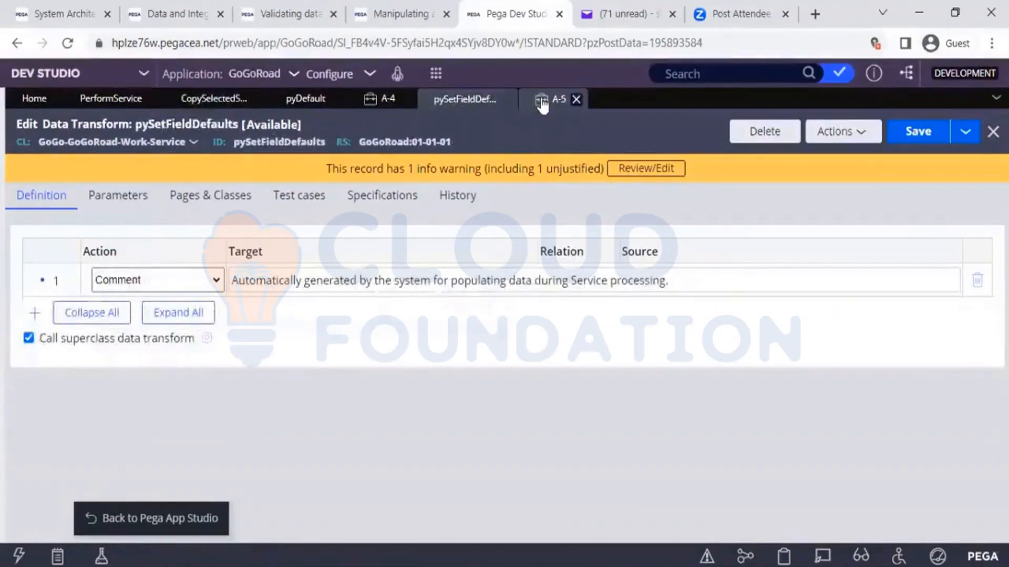
# Step: Continue with the service address blank, and create the case with the vehicle identified as make Audi and model A1
pyautogui.scroll(-5, 932, 292)
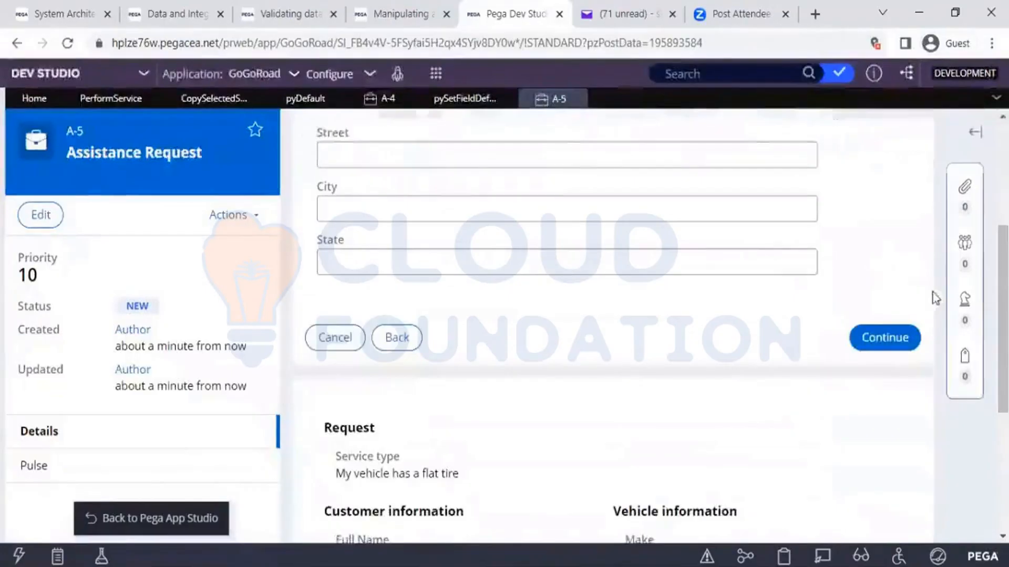
pyautogui.click(889, 335)
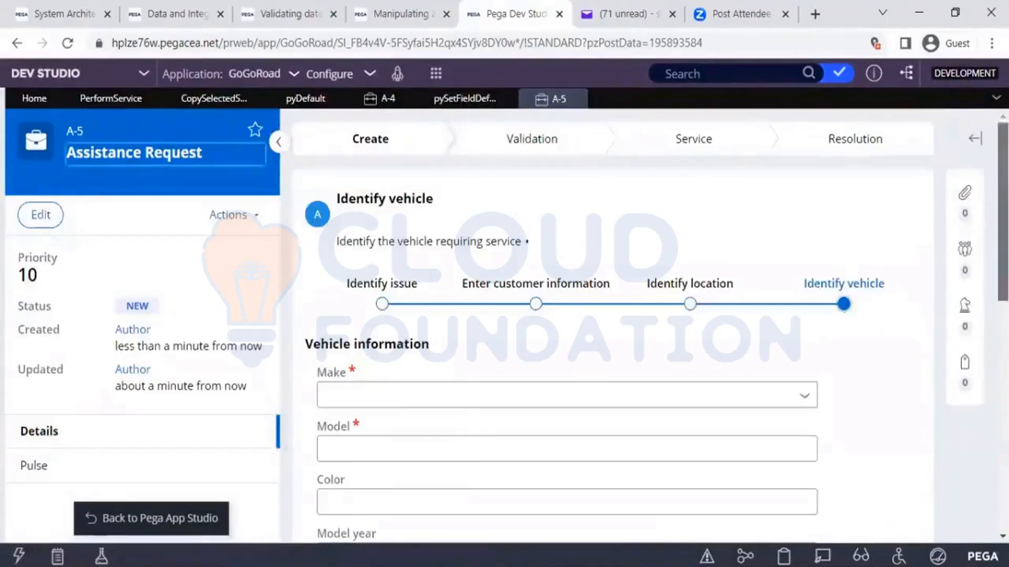
pyautogui.scroll(-1, 650, 326)
pyautogui.scroll(-2, 791, 304)
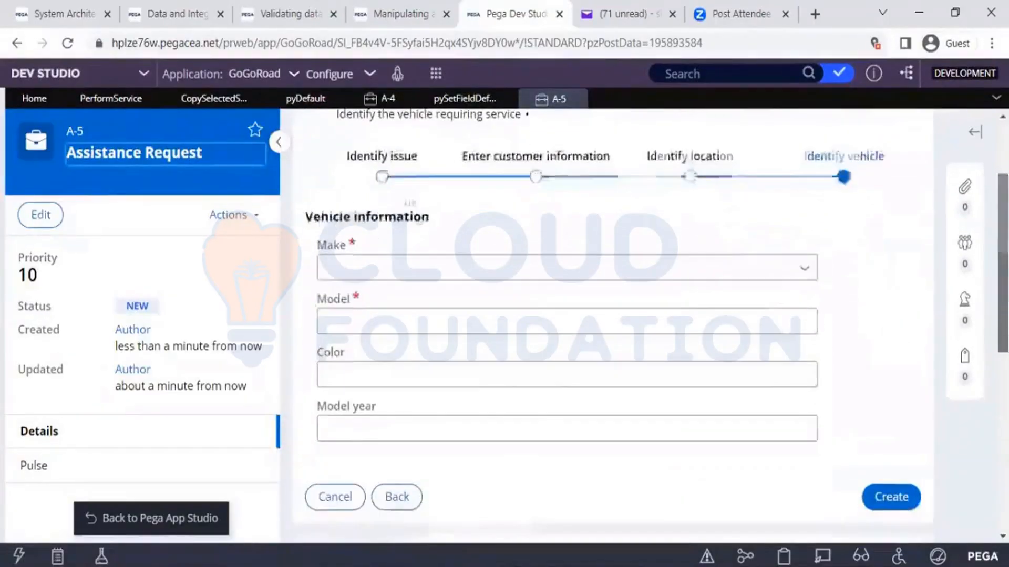
pyautogui.click(803, 271)
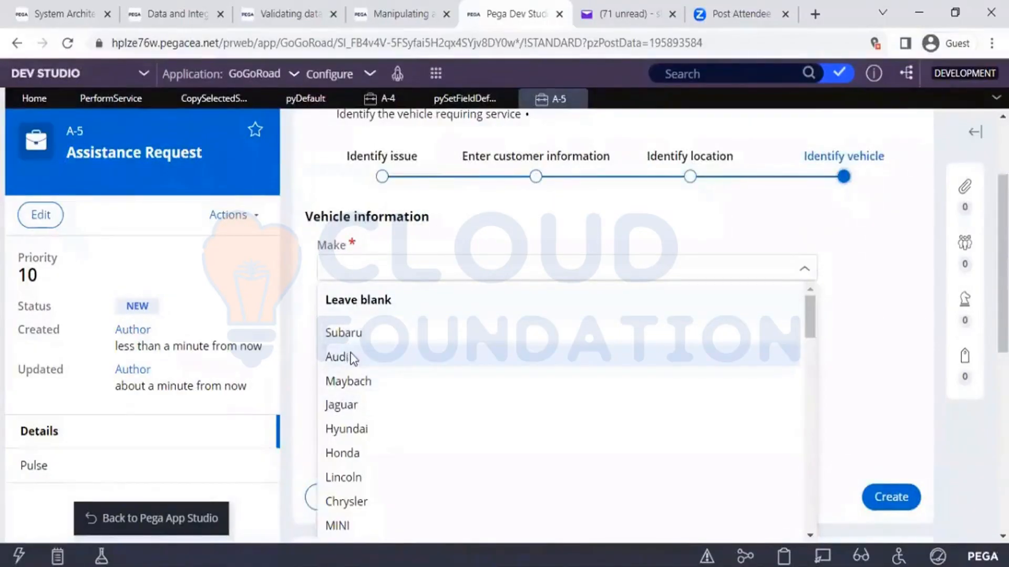
pyautogui.click(352, 358)
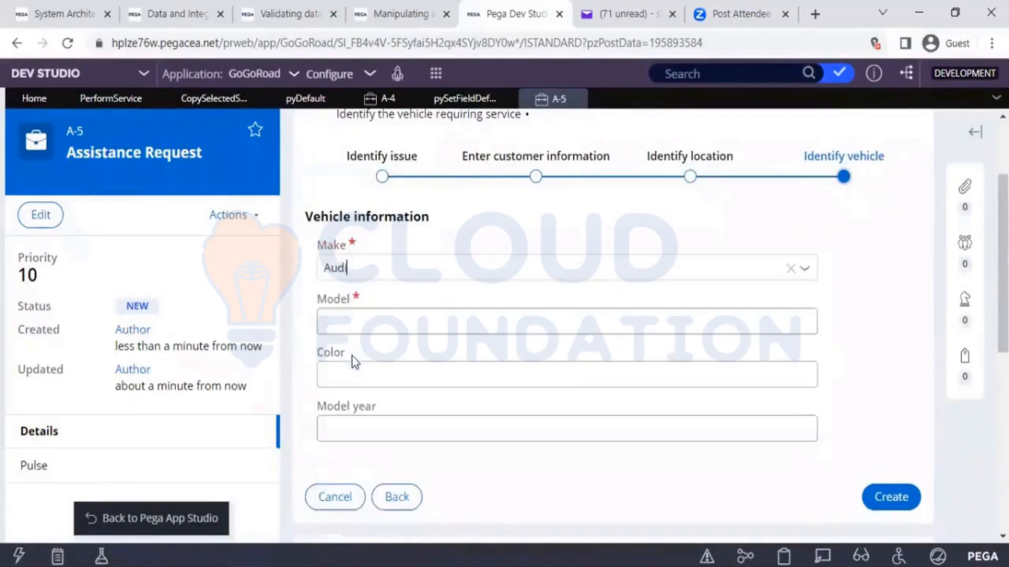
pyautogui.click(344, 323)
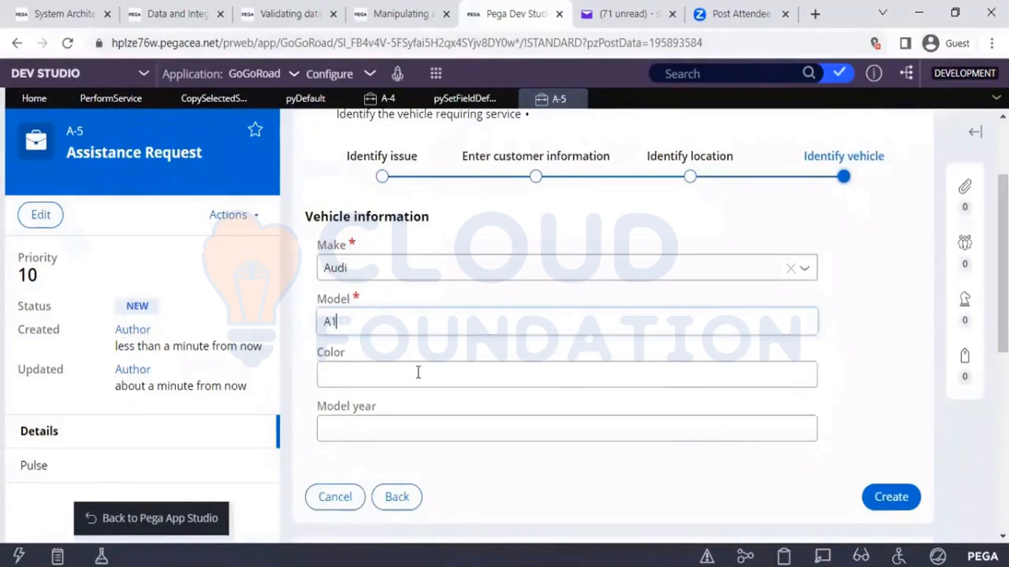
pyautogui.click(876, 509)
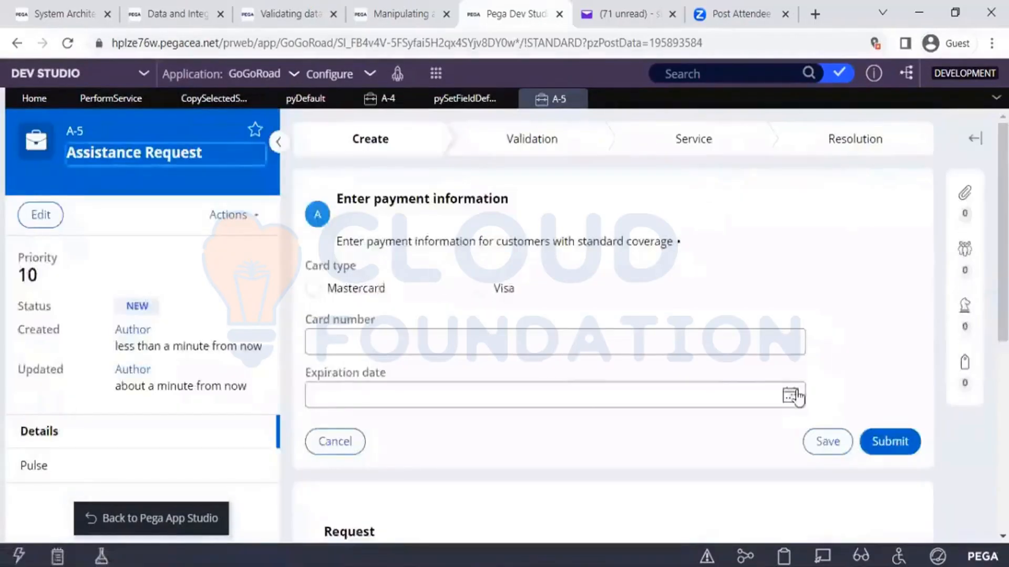
# Step: Submit the payment and service provider forms without entries, and check the default quantities in the Services list
pyautogui.click(884, 455)
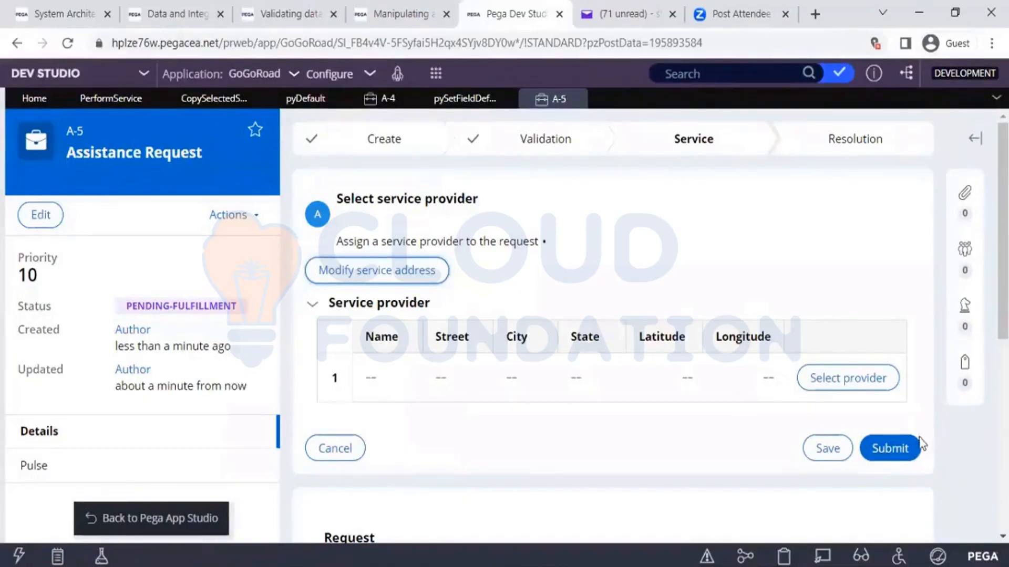
pyautogui.click(880, 449)
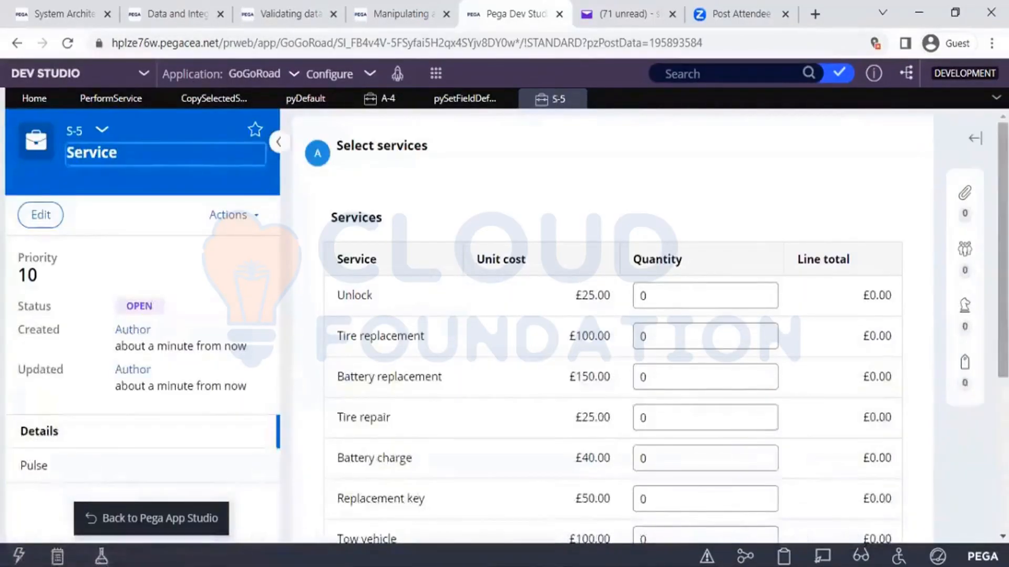
pyautogui.scroll(-2, 661, 323)
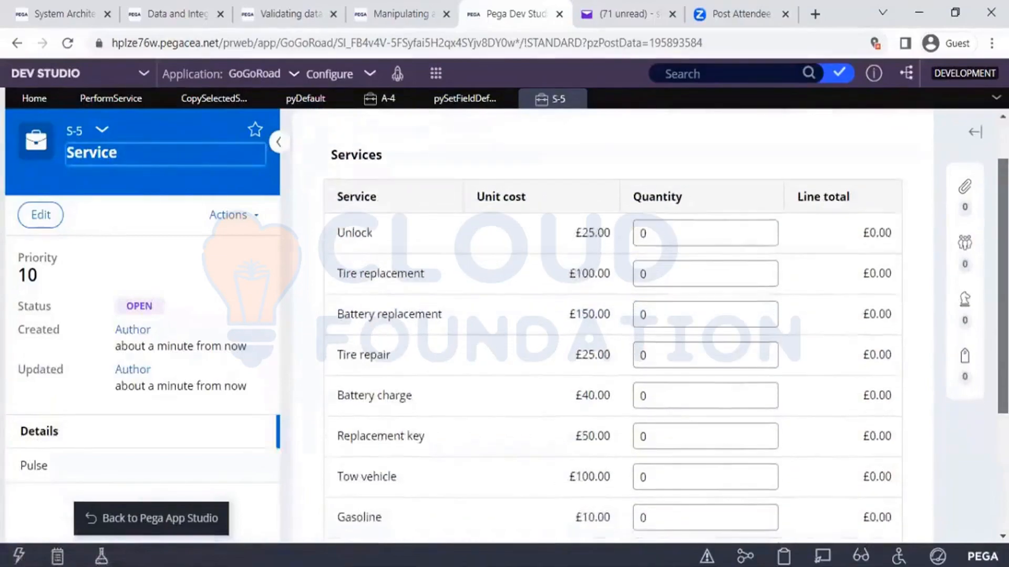
pyautogui.scroll(-1, 612, 326)
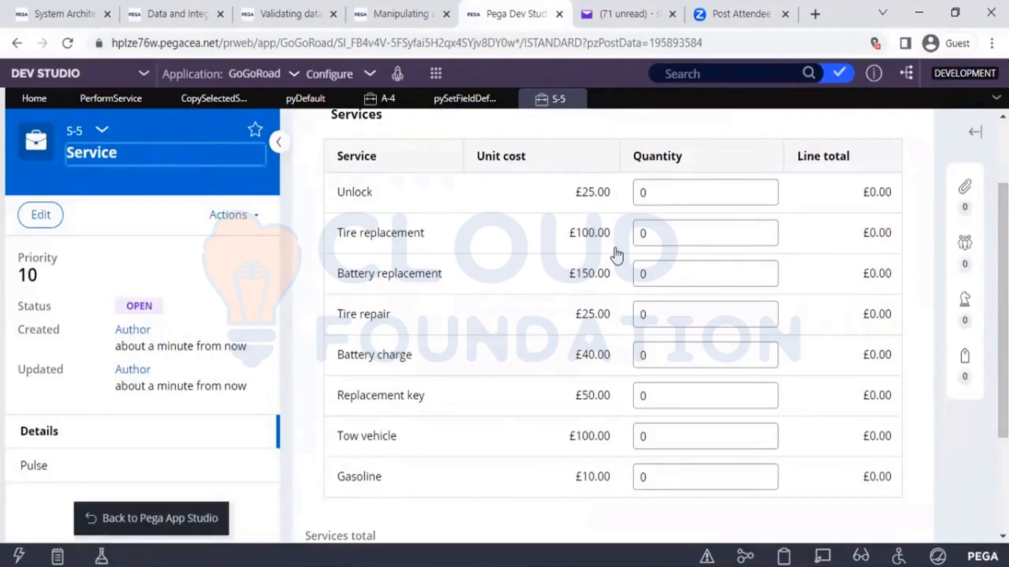
# Step: Set the quantities to 2 for Tire repair and 3 for Tow vehicle, and submit the Services form
pyautogui.click(687, 322)
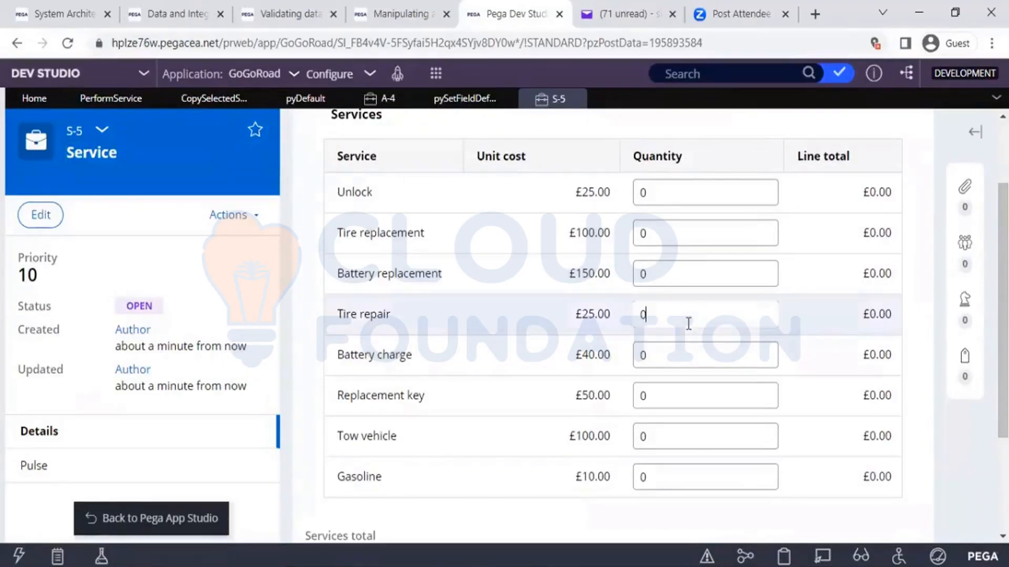
pyautogui.press('BackSpace')
pyautogui.click(665, 439)
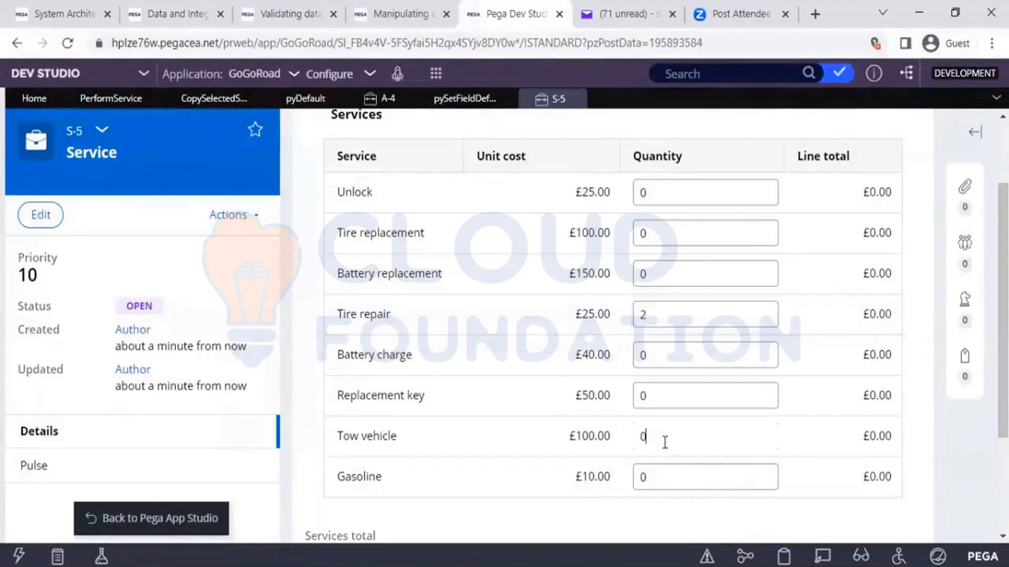
pyautogui.press('BackSpace')
pyautogui.write('3')
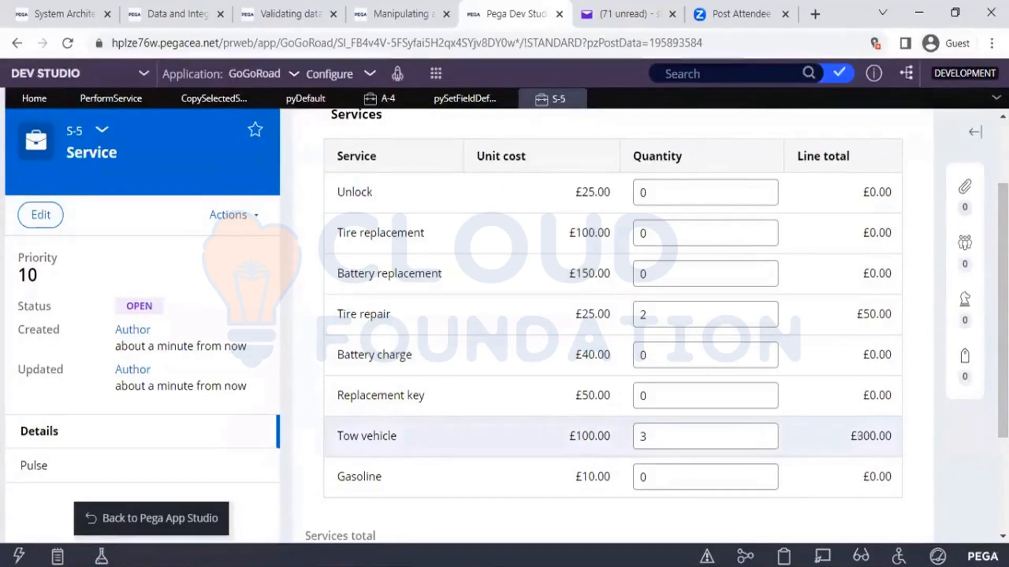
pyautogui.scroll(-2, 613, 325)
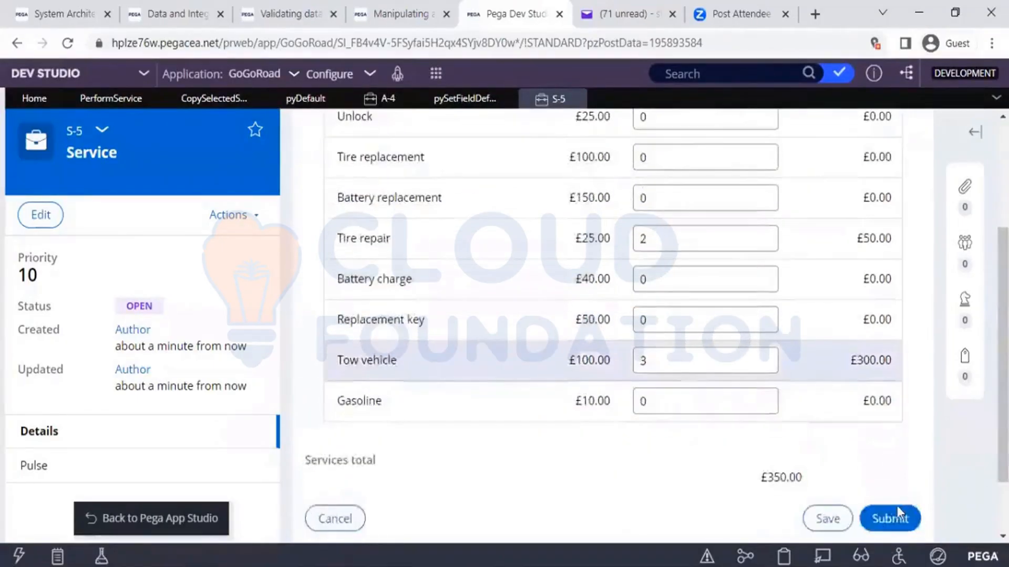
pyautogui.click(899, 514)
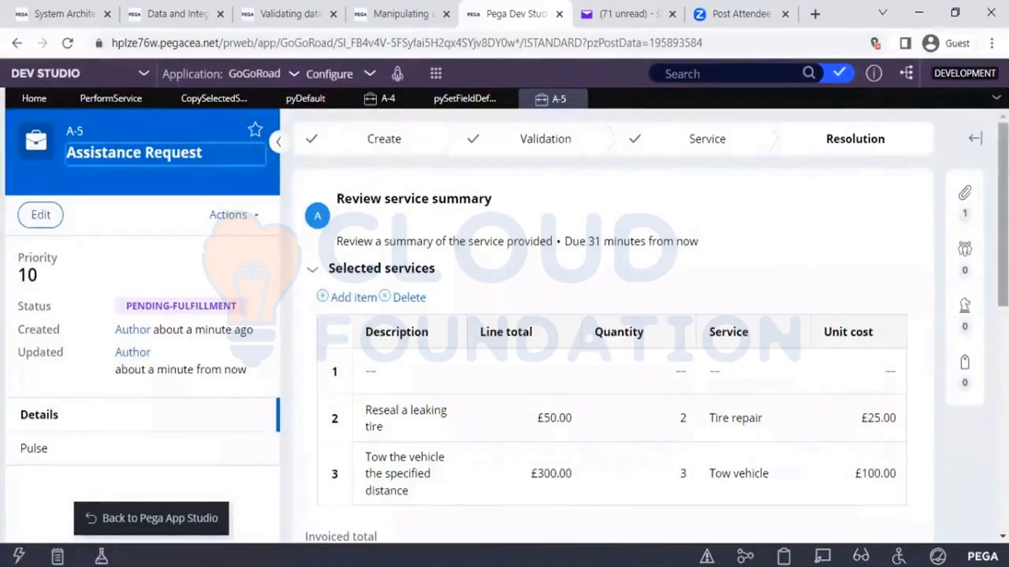
# Step: Check the selected services and invoiced total in the service summary, and submit it to resolve the Assistance Request
pyautogui.scroll(-1, 650, 326)
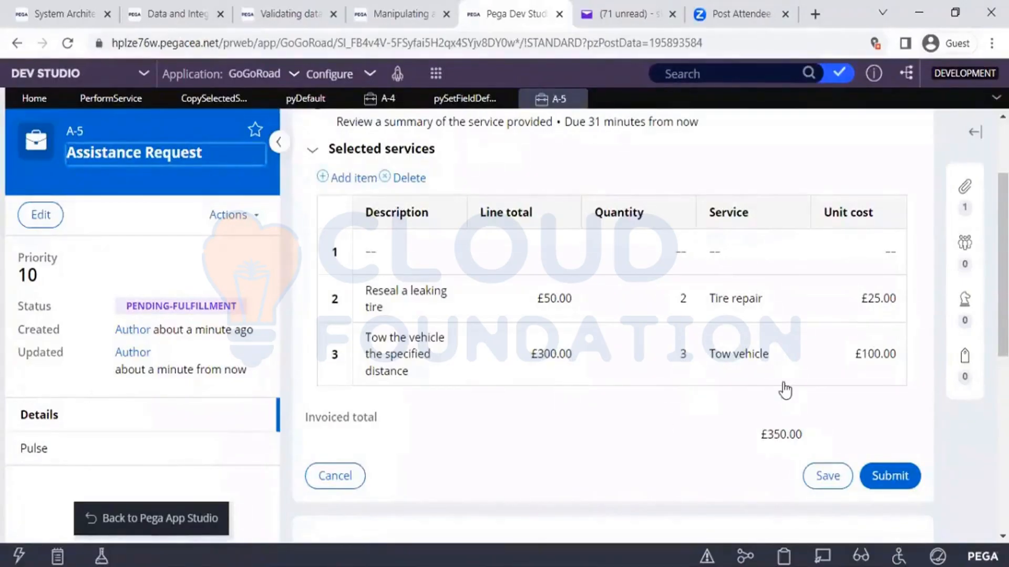
pyautogui.click(636, 463)
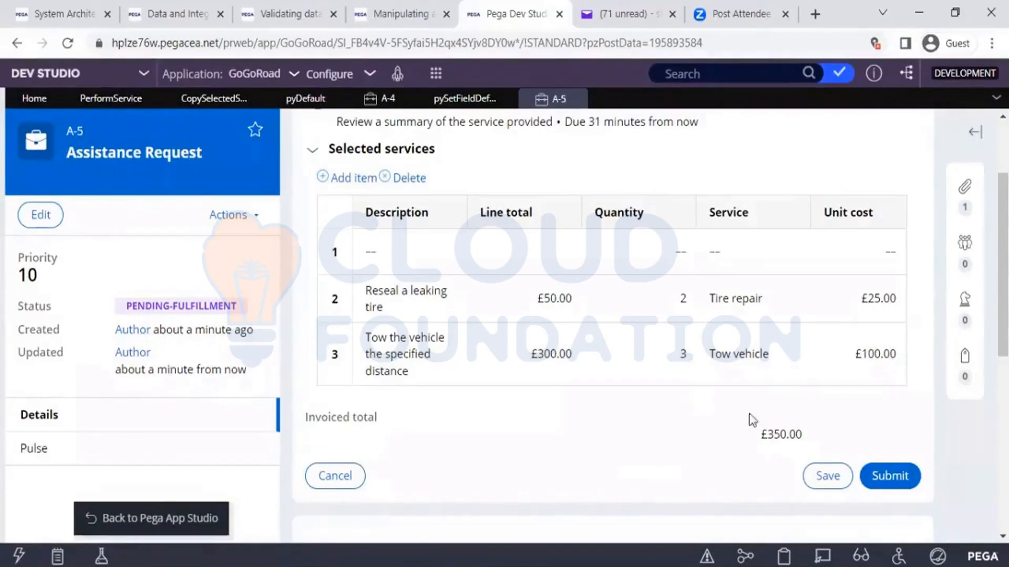
pyautogui.click(878, 476)
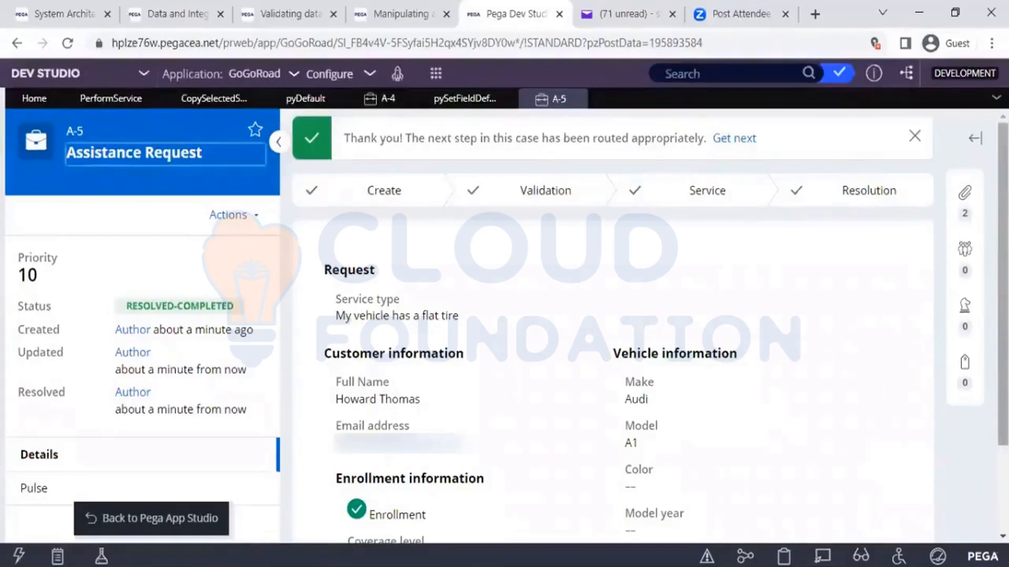
# Step: Try to open the roadside assistance receipt attached to the case, refreshing the case before the second attempt
pyautogui.click(970, 206)
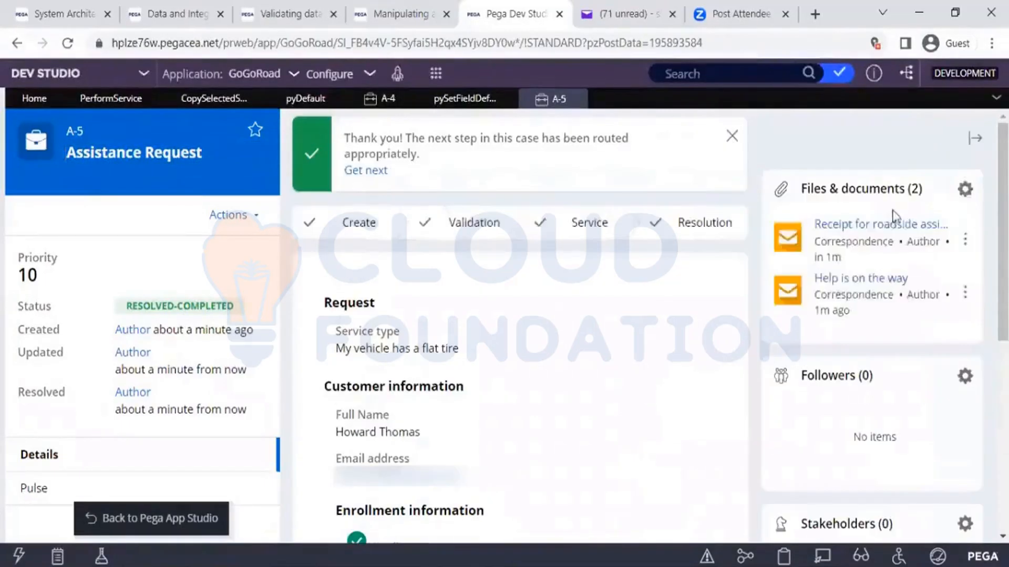
pyautogui.click(872, 230)
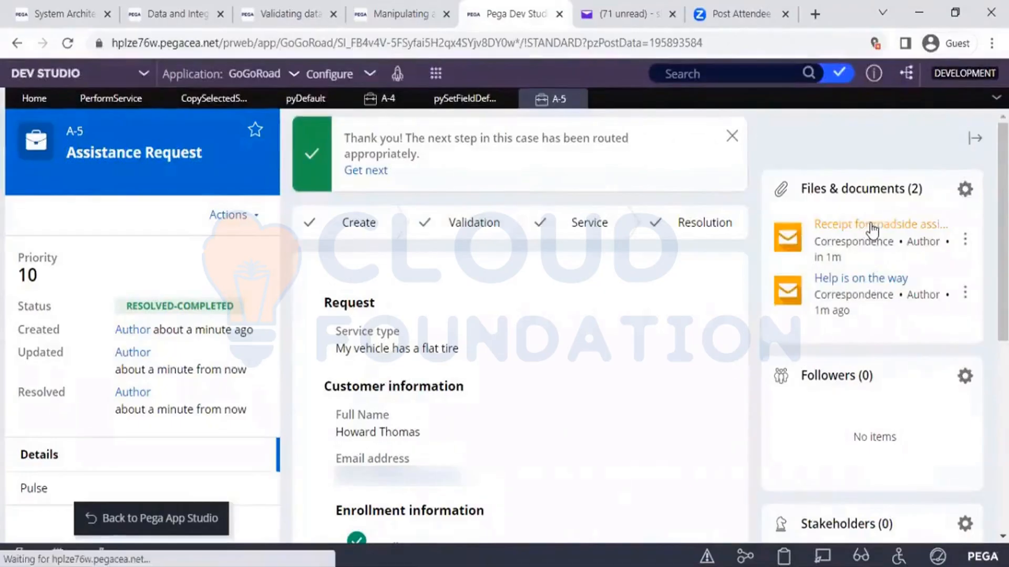
pyautogui.click(257, 215)
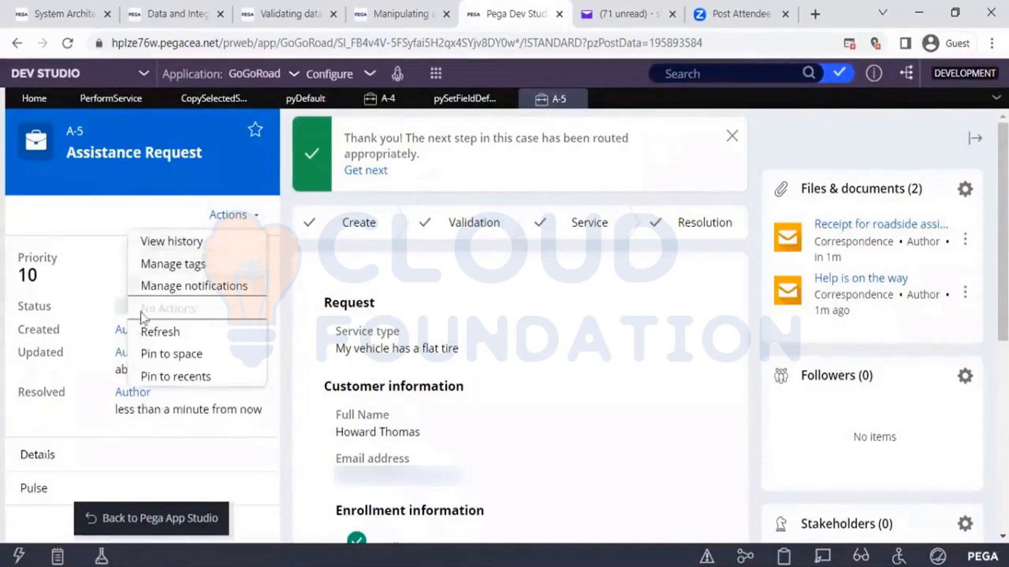
pyautogui.click(144, 337)
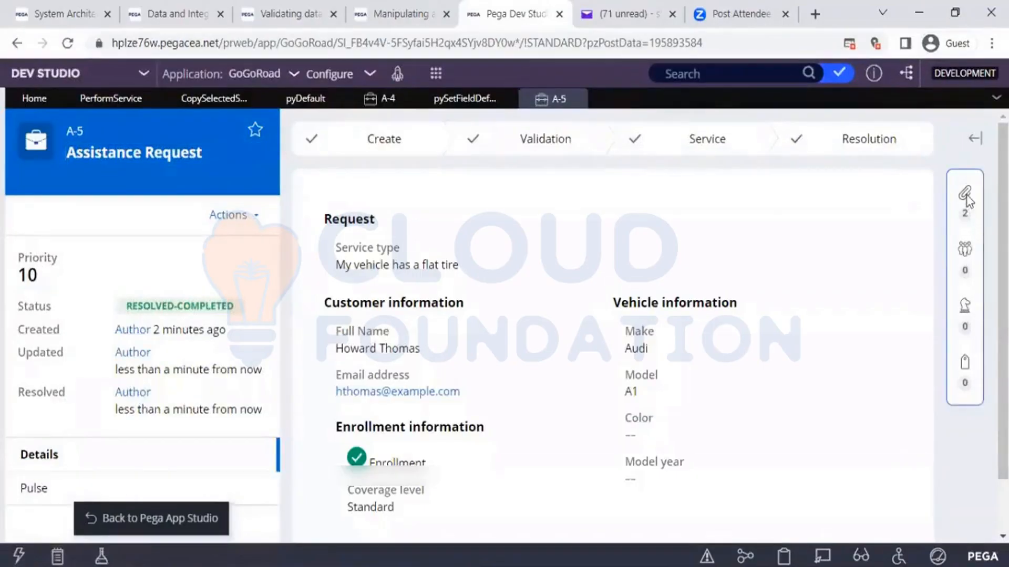
pyautogui.click(966, 197)
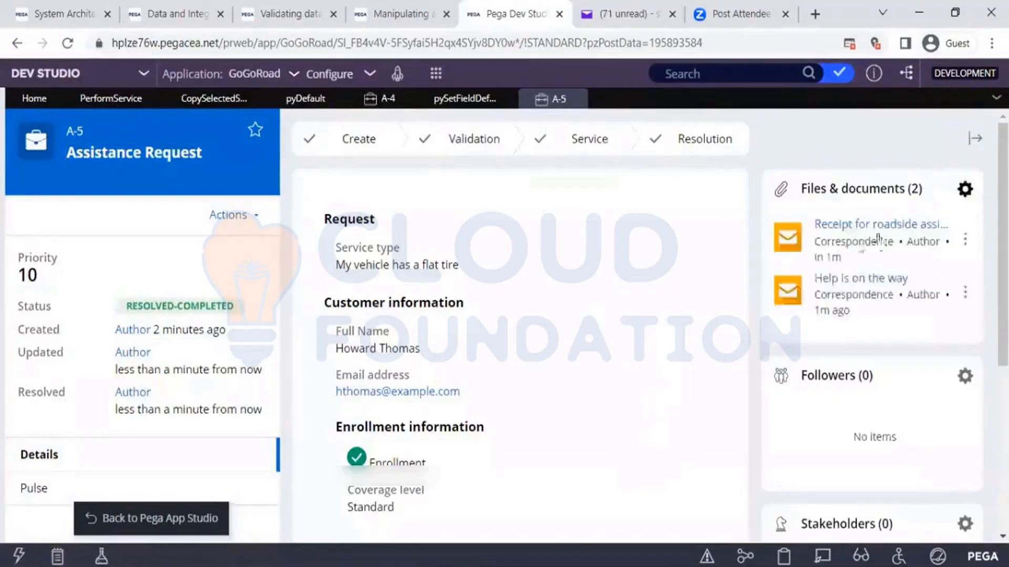
pyautogui.click(833, 231)
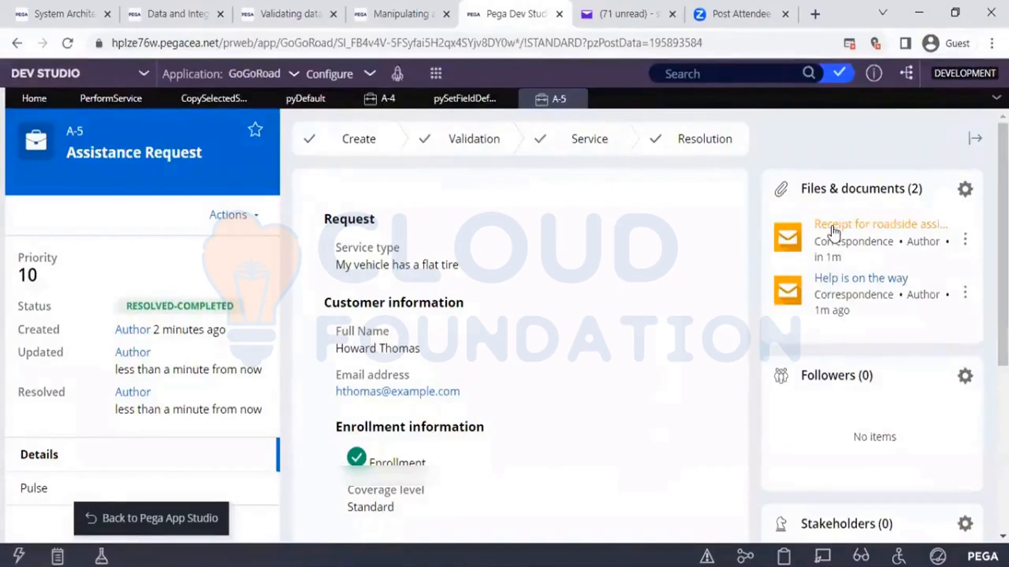
# Step: Always allow pop-ups and redirects from the Pega site in the browser
pyautogui.click(849, 44)
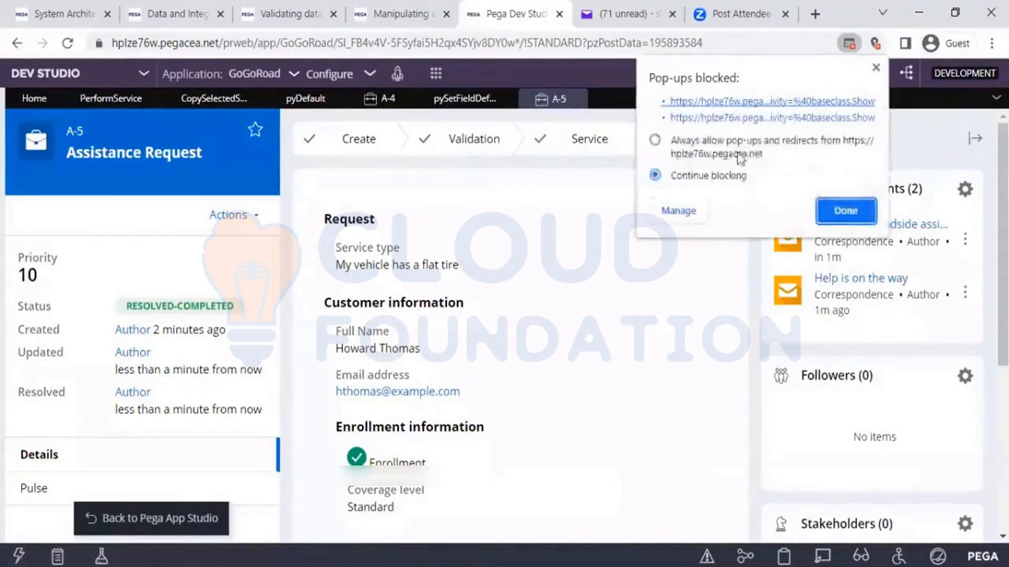
pyautogui.click(739, 157)
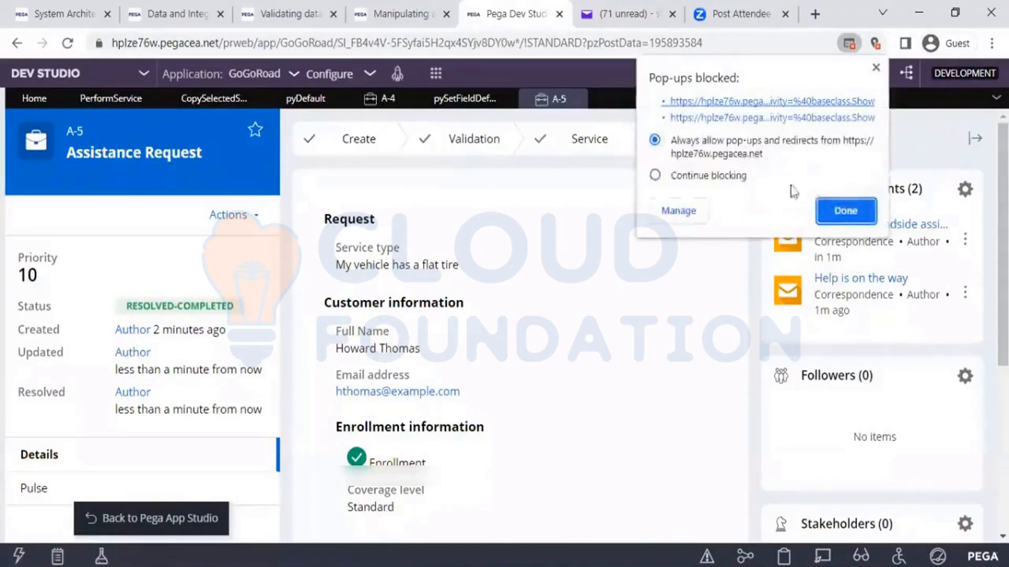
pyautogui.click(846, 210)
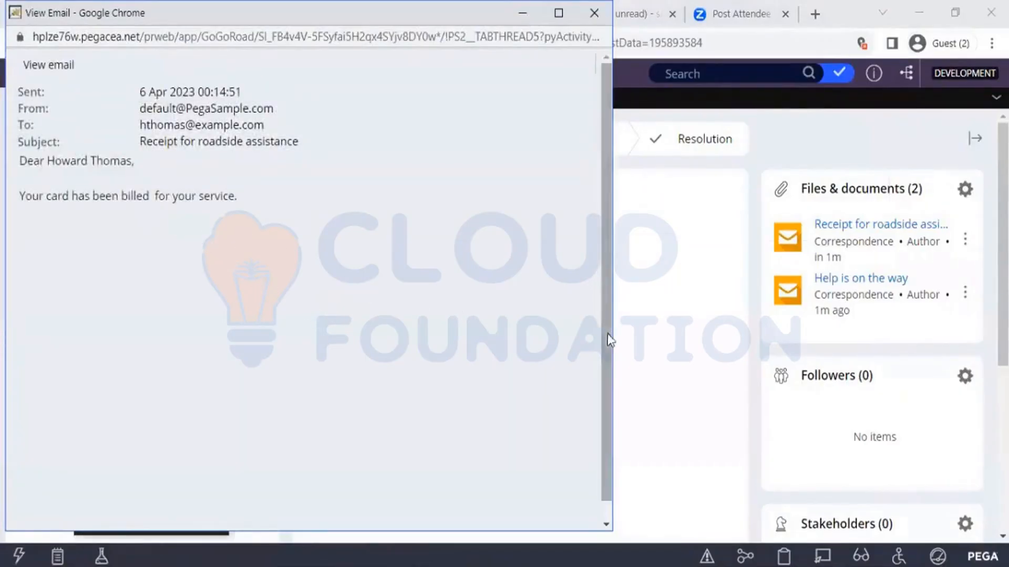
# Step: Read the attached "Help is on the way" email and return to the Assistance Request case
pyautogui.click(713, 368)
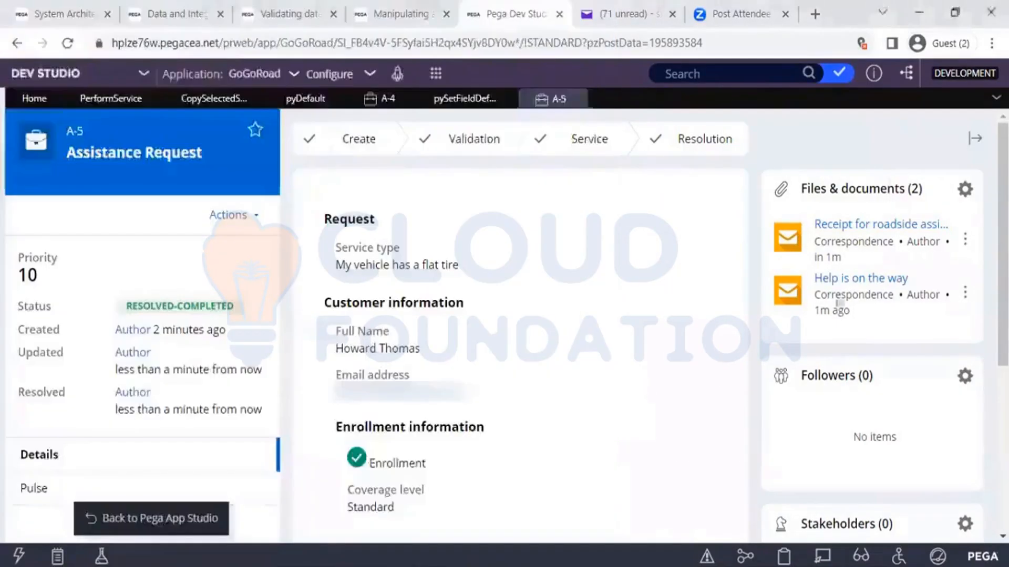
pyautogui.click(836, 281)
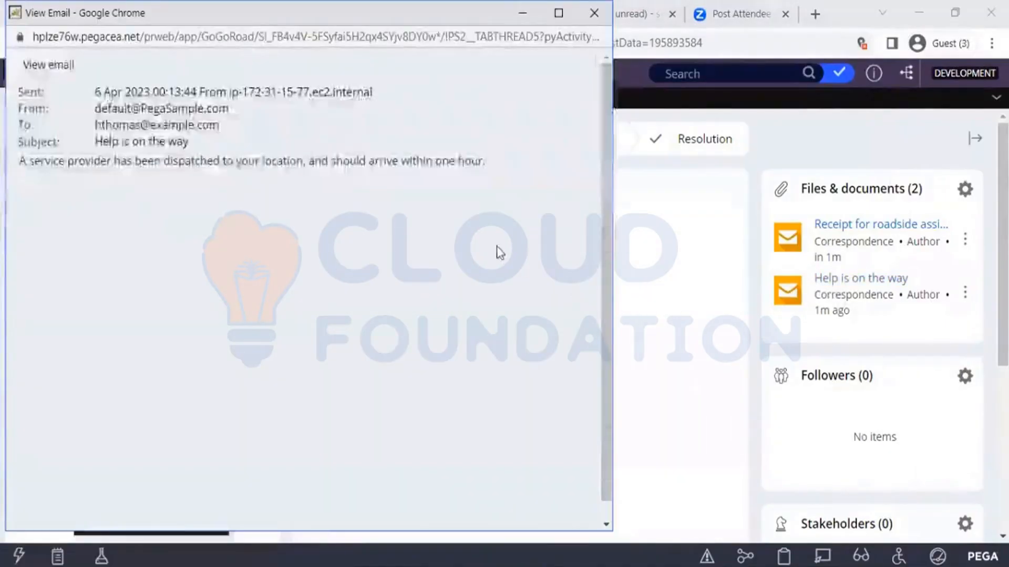
pyautogui.click(704, 333)
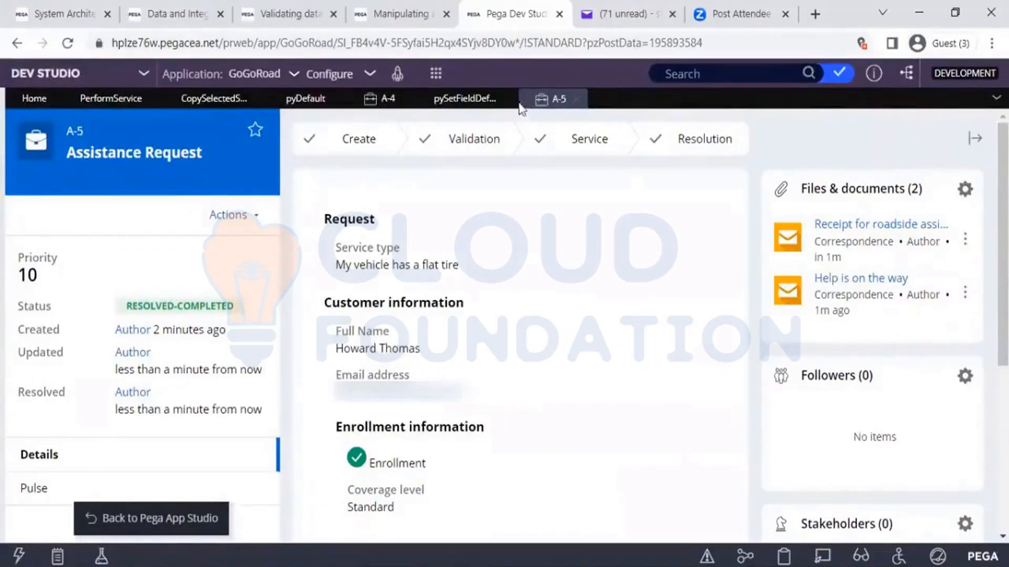
# Step: Review the pySetFieldDefaults, pyDefault and CopySelectedServices data transforms, and look up the superclass data transform of CopySelectedServices
pyautogui.click(487, 105)
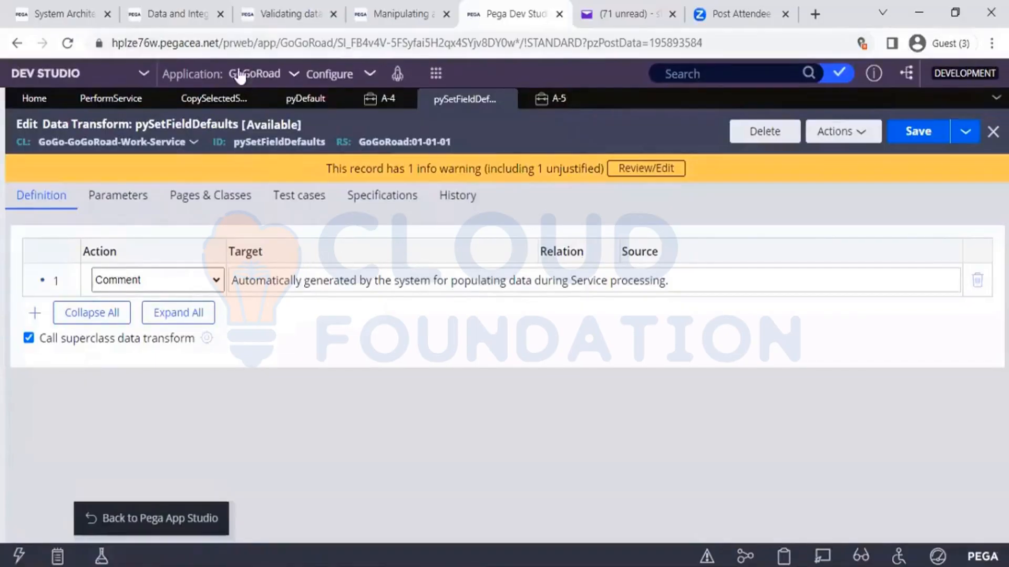
pyautogui.click(309, 98)
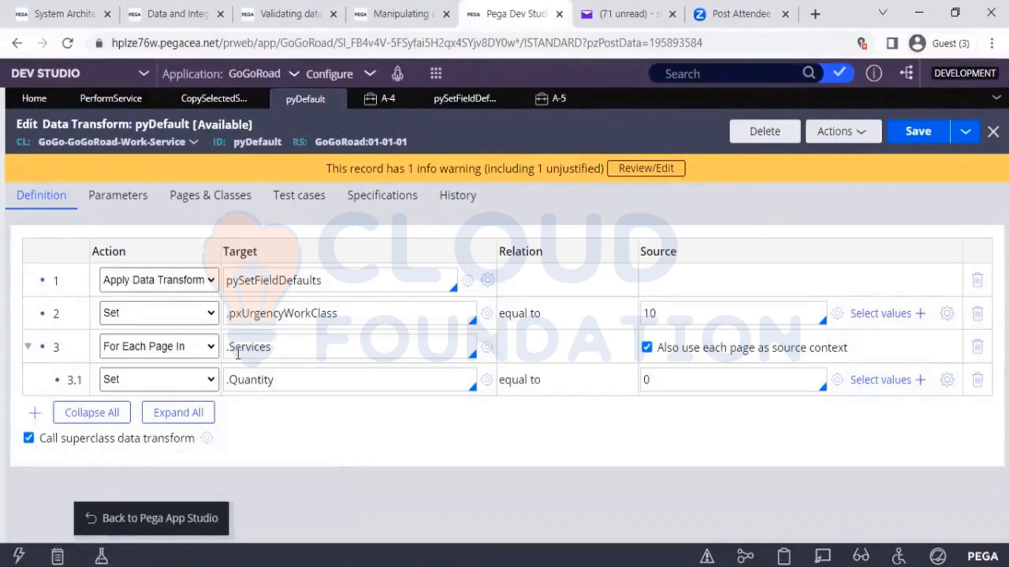
pyautogui.click(187, 103)
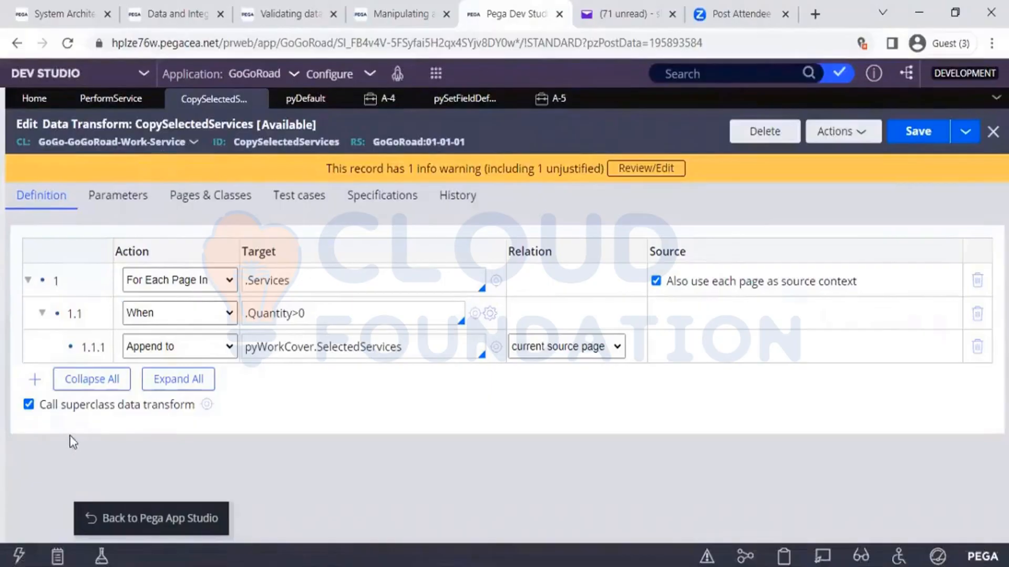
pyautogui.click(209, 405)
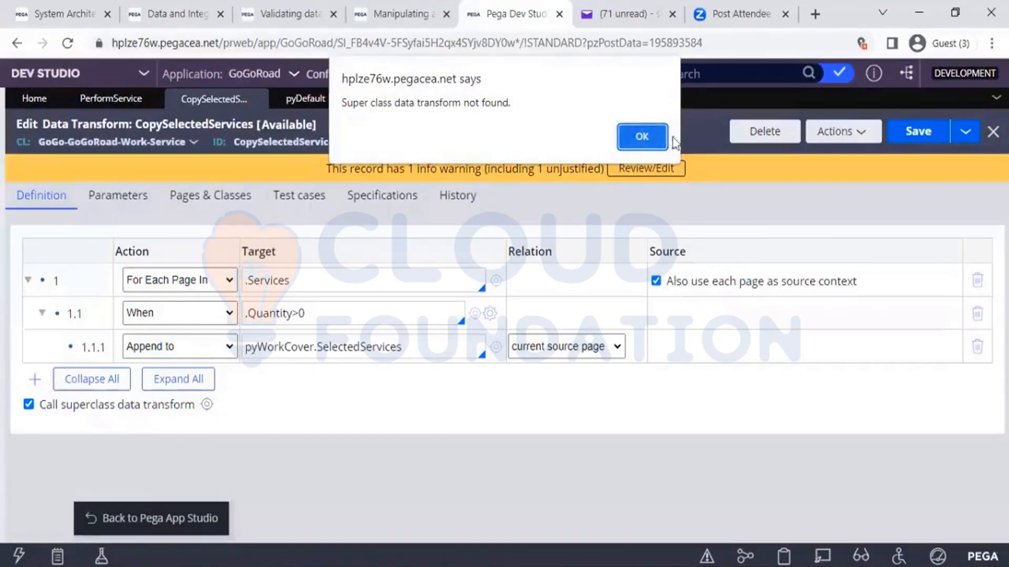
pyautogui.click(640, 137)
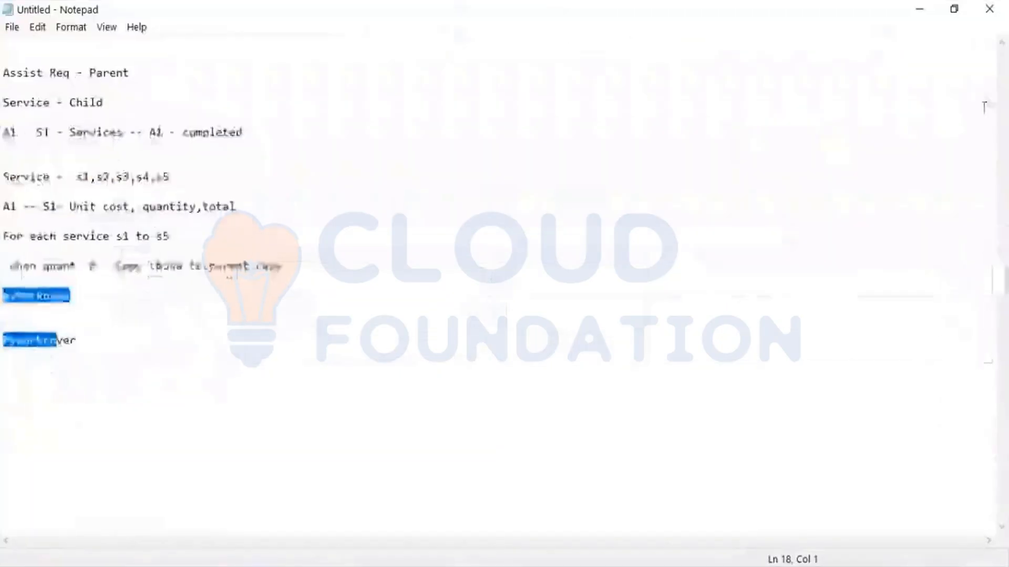
# Step: Switch to Notepad in a reduced window and begin a line reading "CopySelectedSrevice - " below the unit cost note
pyautogui.click(954, 8)
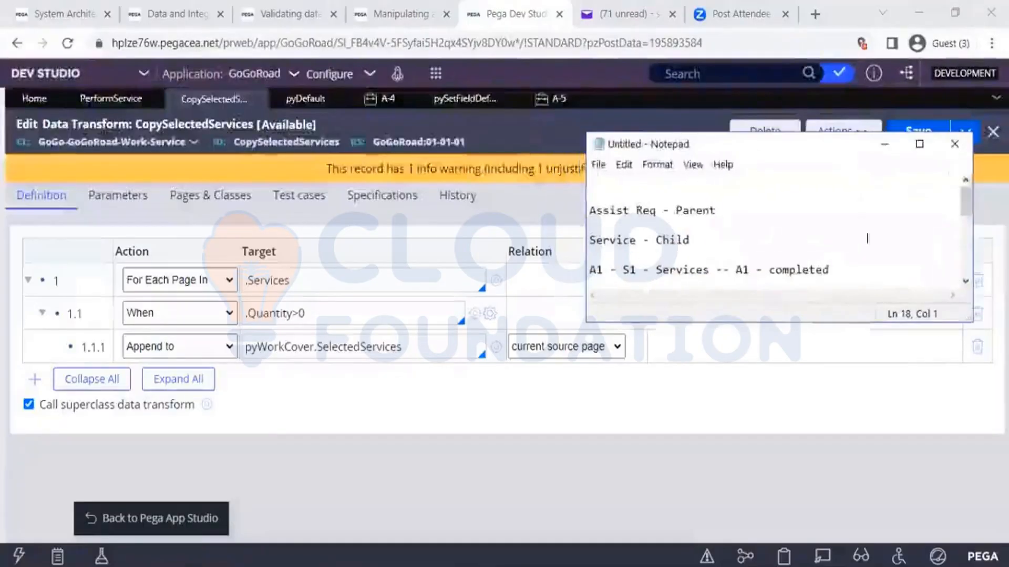
pyautogui.scroll(-2, 967, 259)
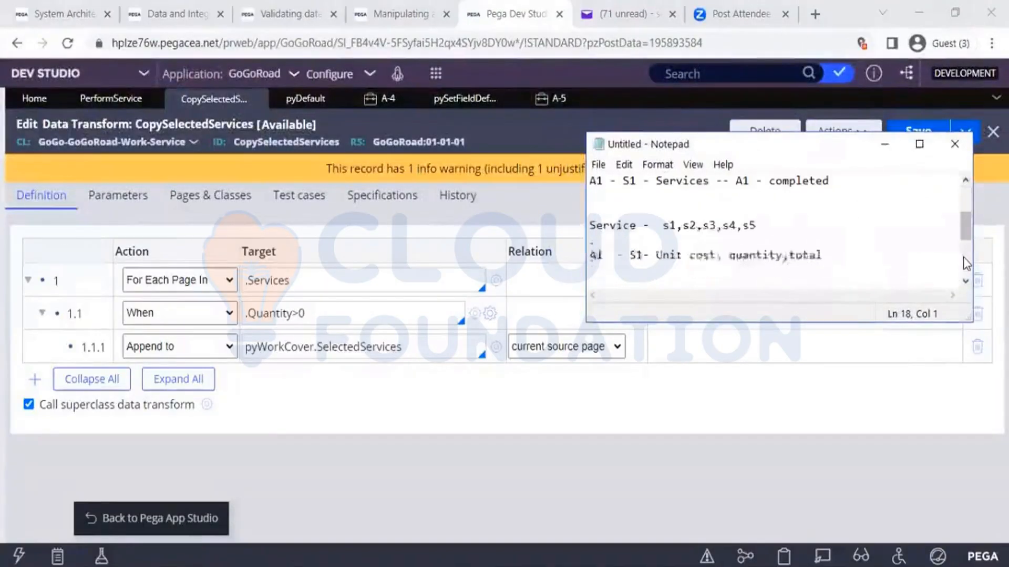
pyautogui.click(912, 260)
pyautogui.press('Return')
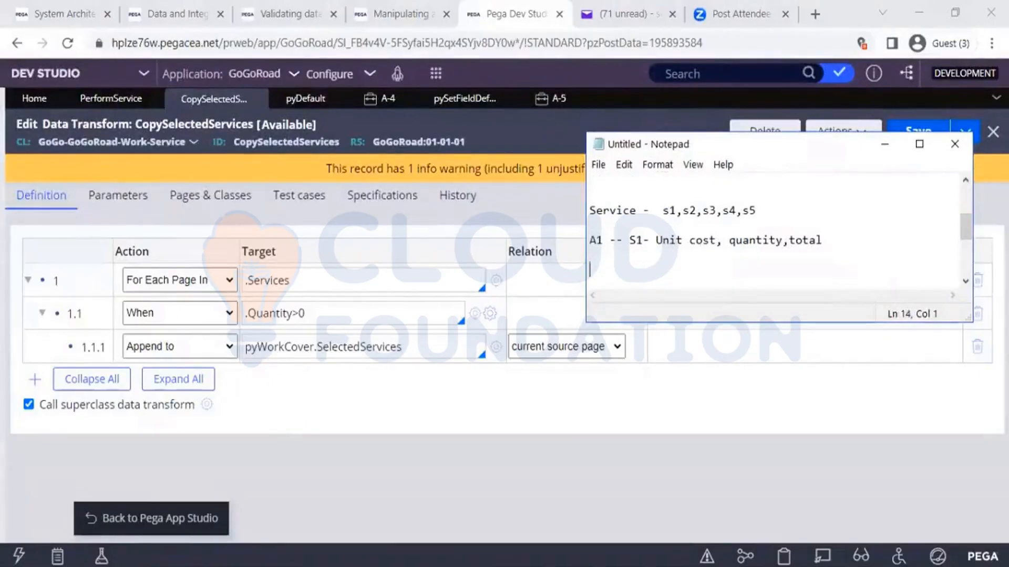
pyautogui.write('copy')
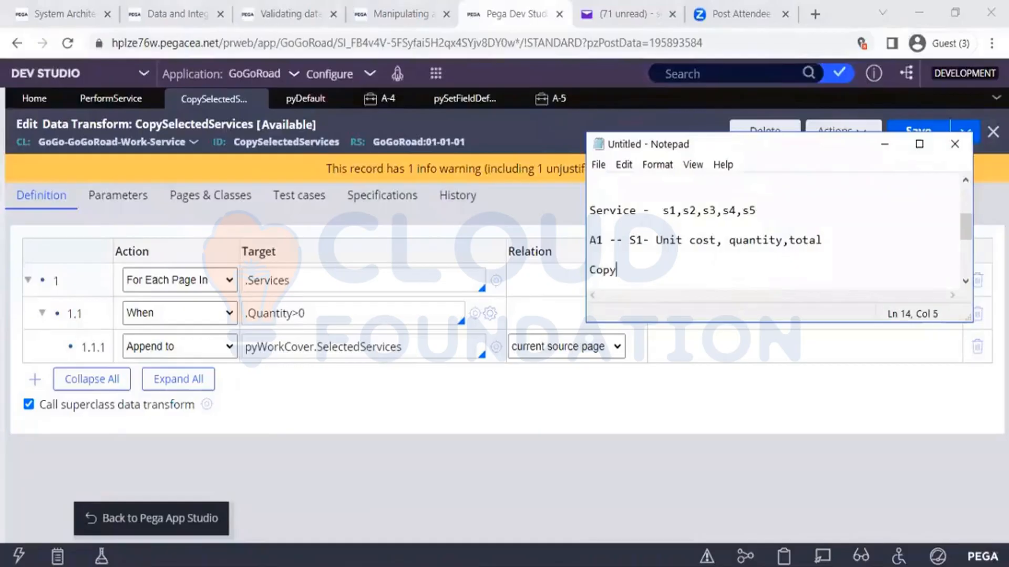
pyautogui.write('Selected')
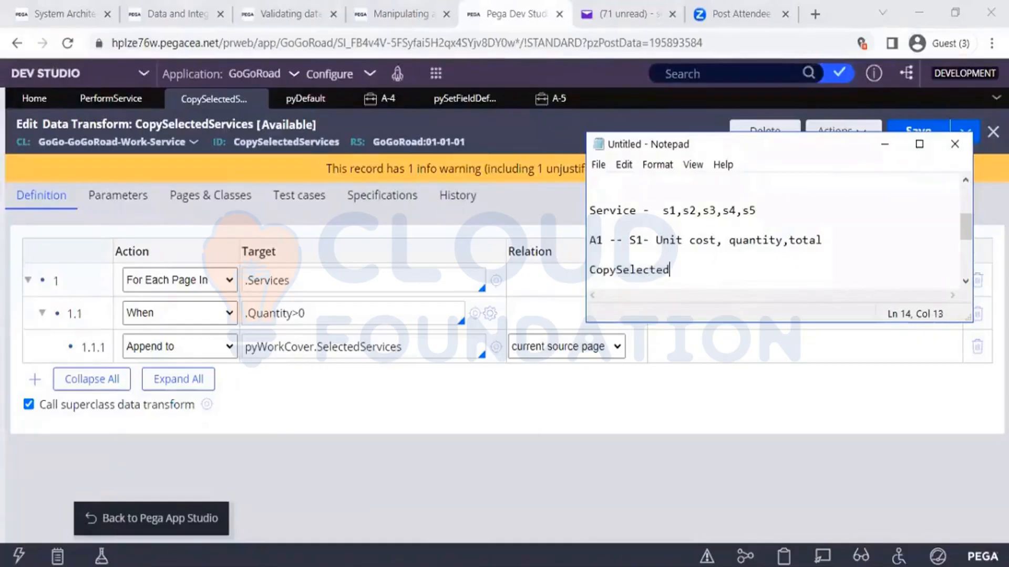
pyautogui.write('Srevice - H')
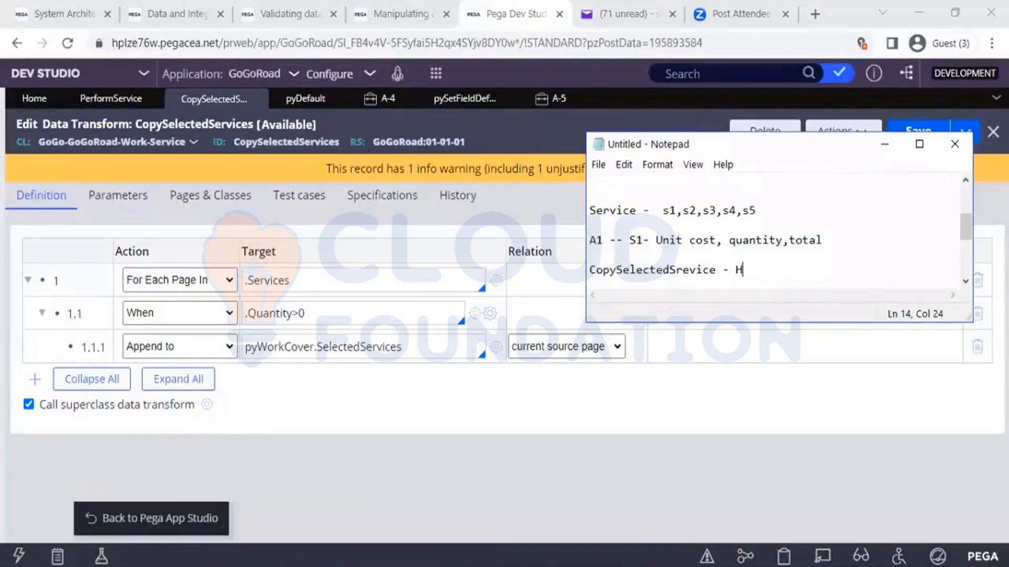
# Step: Complete the CopySelectedSrevice note with the class name "Gogo-gogoroad-work-service" and start a new line below it
pyautogui.press('BackSpace')
pyautogui.write('Gogo[gogoroad')
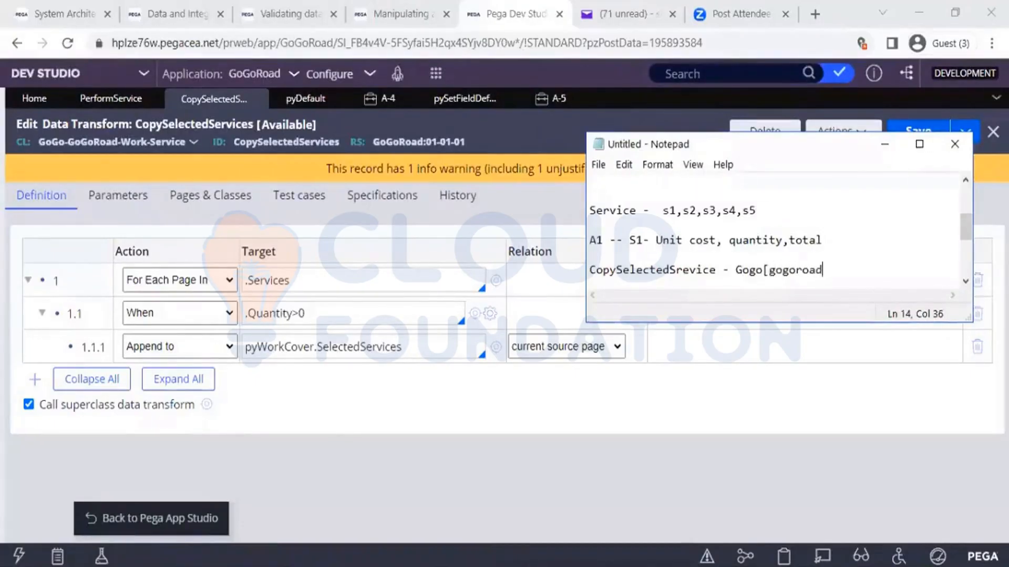
pyautogui.write('-work-set')
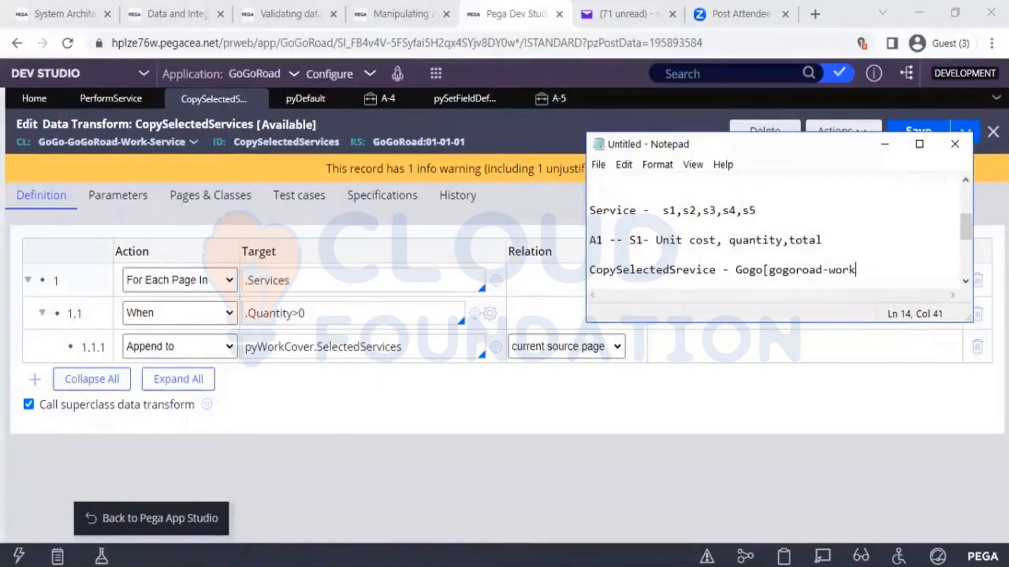
pyautogui.press('BackSpace')
pyautogui.press('BackSpace')
pyautogui.write('ervice')
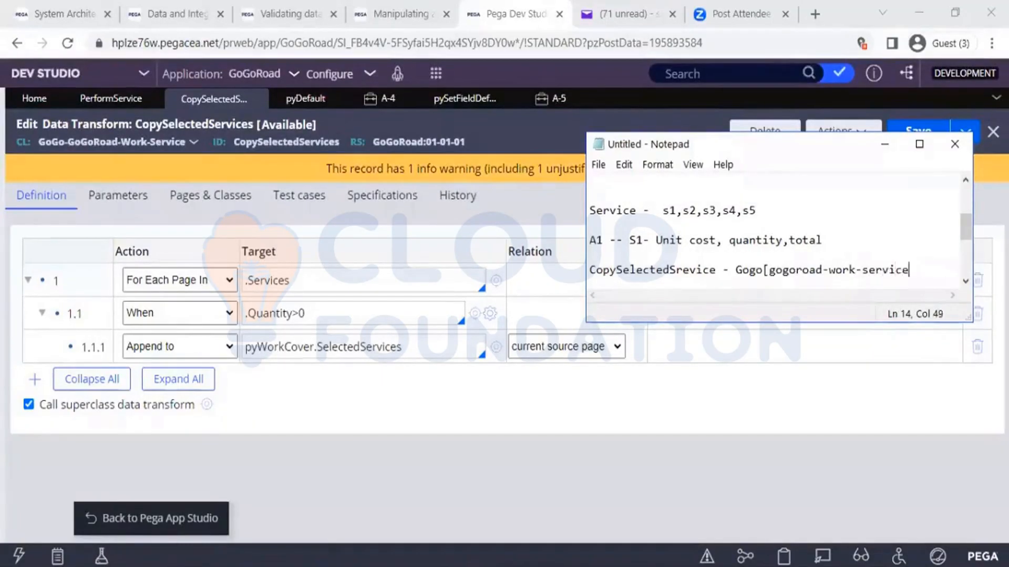
pyautogui.press('Left')
pyautogui.press('Left')
pyautogui.press('Left')
pyautogui.press('Left')
pyautogui.press('Left')
pyautogui.press('Left')
pyautogui.press('Left')
pyautogui.press('Left')
pyautogui.press('Left')
pyautogui.press('Left')
pyautogui.press('Left')
pyautogui.press('Left')
pyautogui.press('Left')
pyautogui.press('Left')
pyautogui.press('Left')
pyautogui.press('Left')
pyautogui.press('Left')
pyautogui.press('Left')
pyautogui.press('Left')
pyautogui.press('Left')
pyautogui.press('BackSpace')
pyautogui.write('-')
pyautogui.press('End')
pyautogui.press('Return')
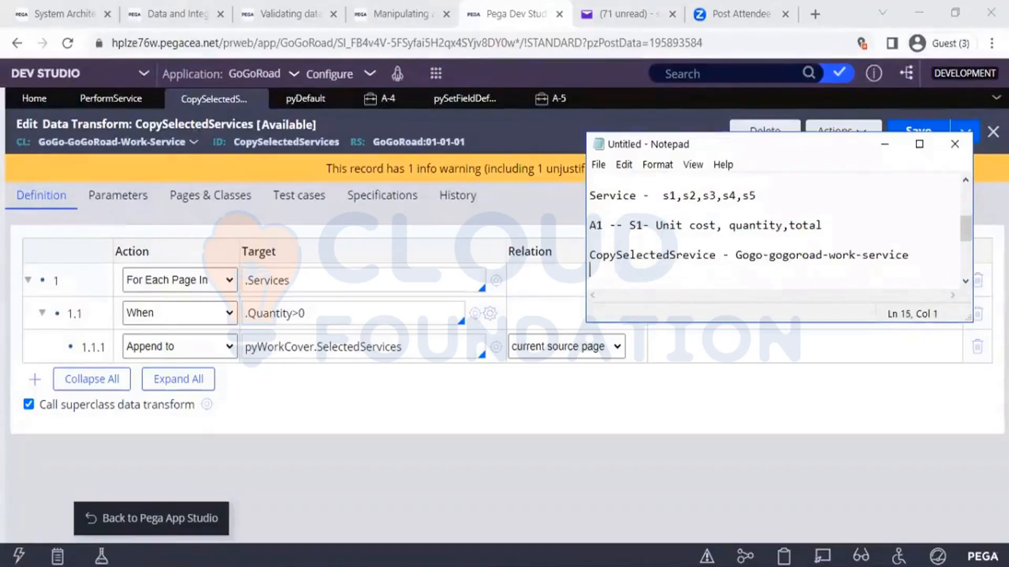
# Step: Duplicate the name "CopySelectedSrevice" onto the empty line below the existing note and add a hyphen after it
pyautogui.click(614, 254)
pyautogui.doubleClick(614, 254)
pyautogui.hotkey('ctrl', 'c')
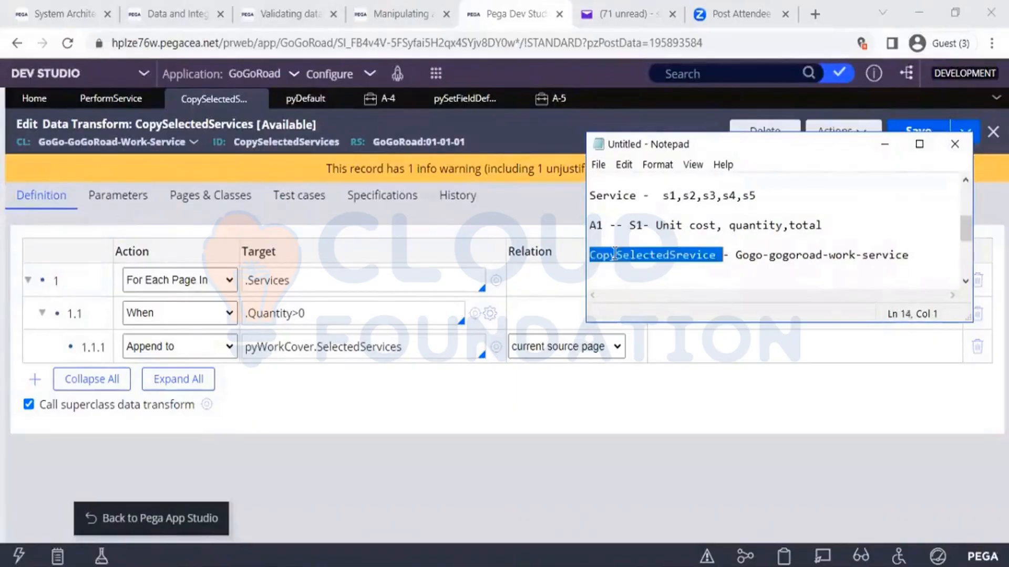
pyautogui.click(925, 266)
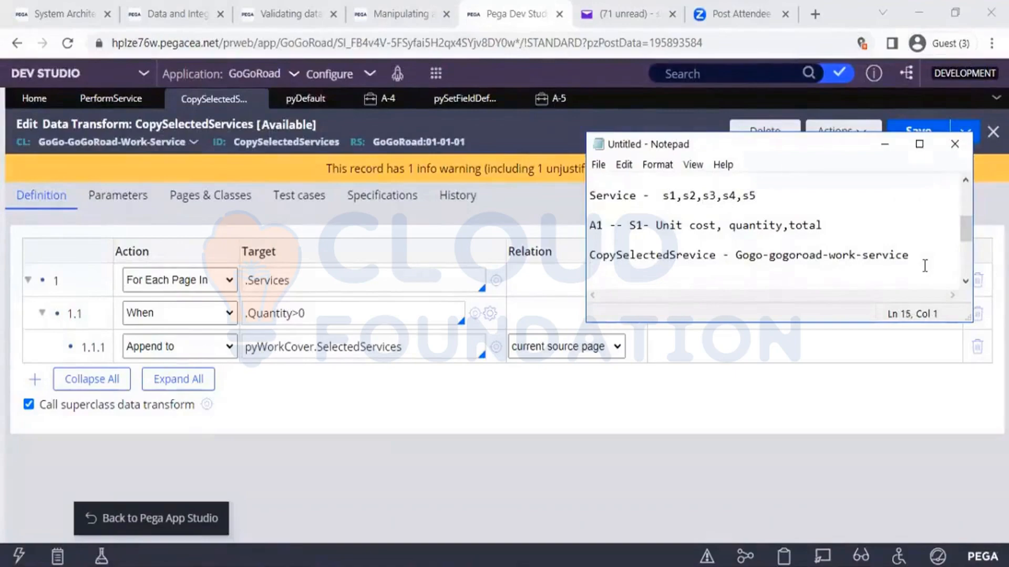
pyautogui.hotkey('ctrl', 'v')
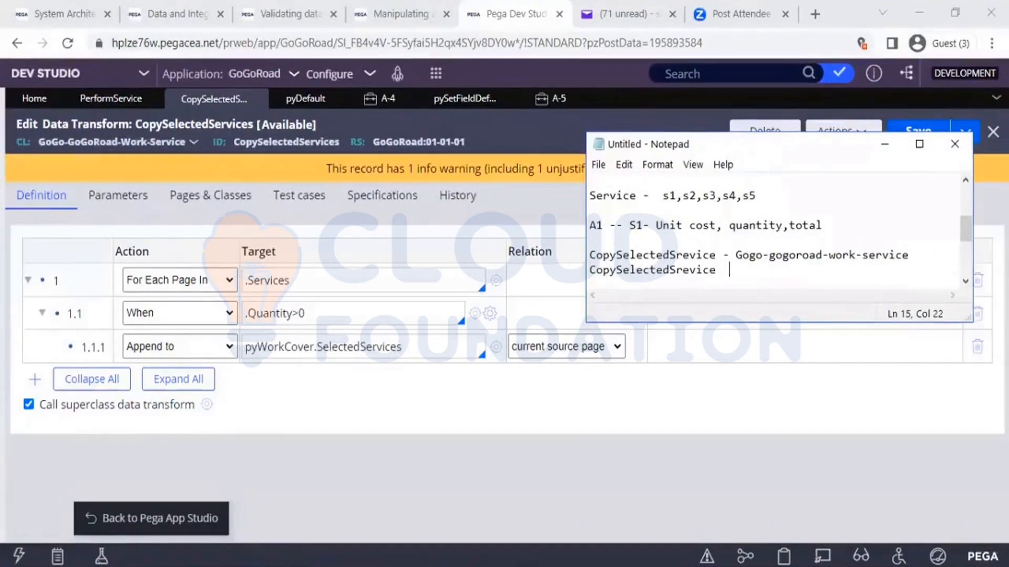
pyautogui.write('-')
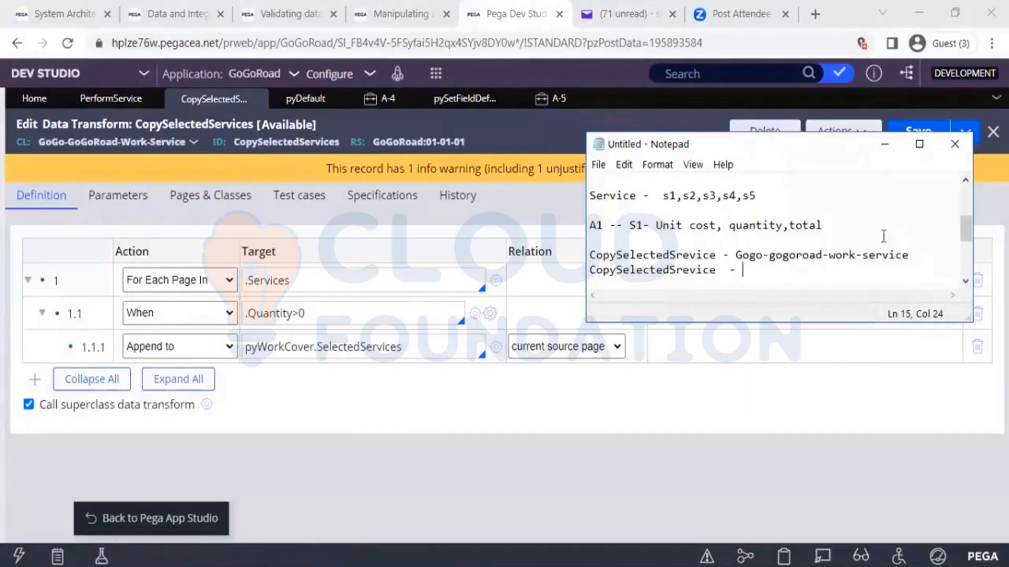
# Step: Complete the second CopySelectedSrevice line with the parent class "Gogo-gogoroad-work", reusing the class name above, and start a new line
pyautogui.moveTo(736, 255); pyautogui.dragTo(945, 258)
pyautogui.hotkey('ctrl', 'c')
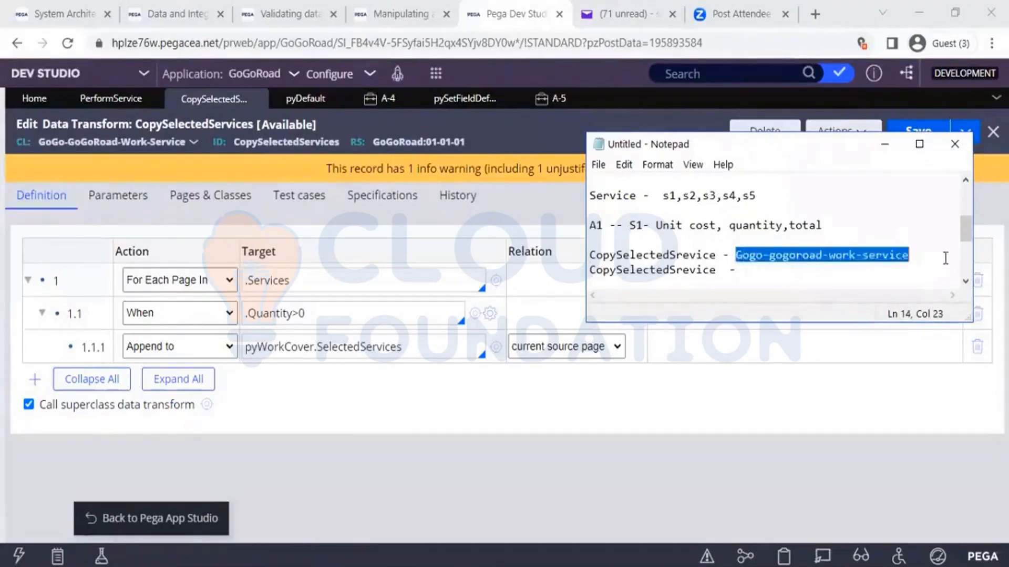
pyautogui.click(806, 274)
pyautogui.hotkey('ctrl', 'v')
pyautogui.press('BackSpace')
pyautogui.press('BackSpace')
pyautogui.press('BackSpace')
pyautogui.press('BackSpace')
pyautogui.press('BackSpace')
pyautogui.press('BackSpace')
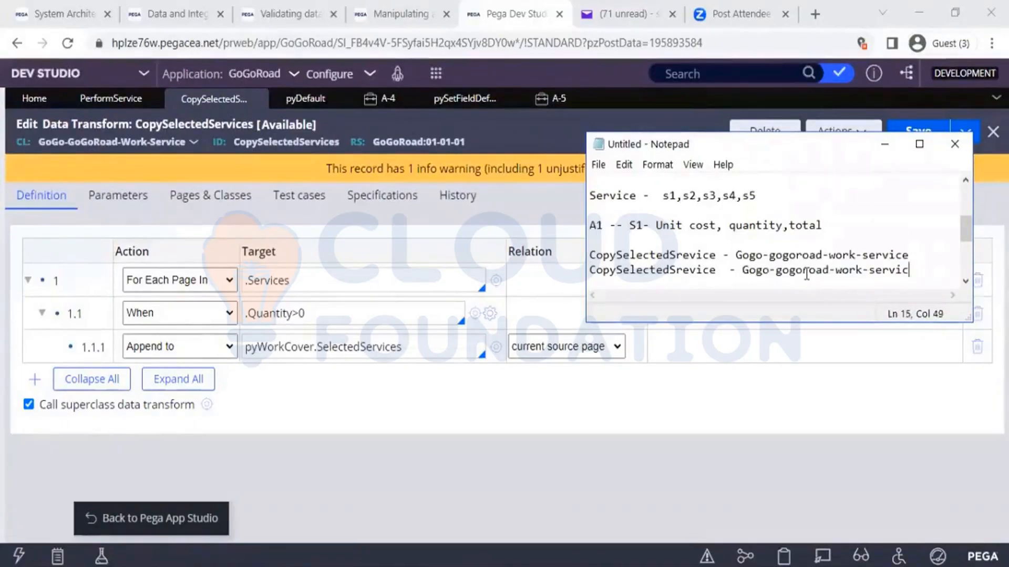
pyautogui.press('BackSpace')
pyautogui.press('BackSpace')
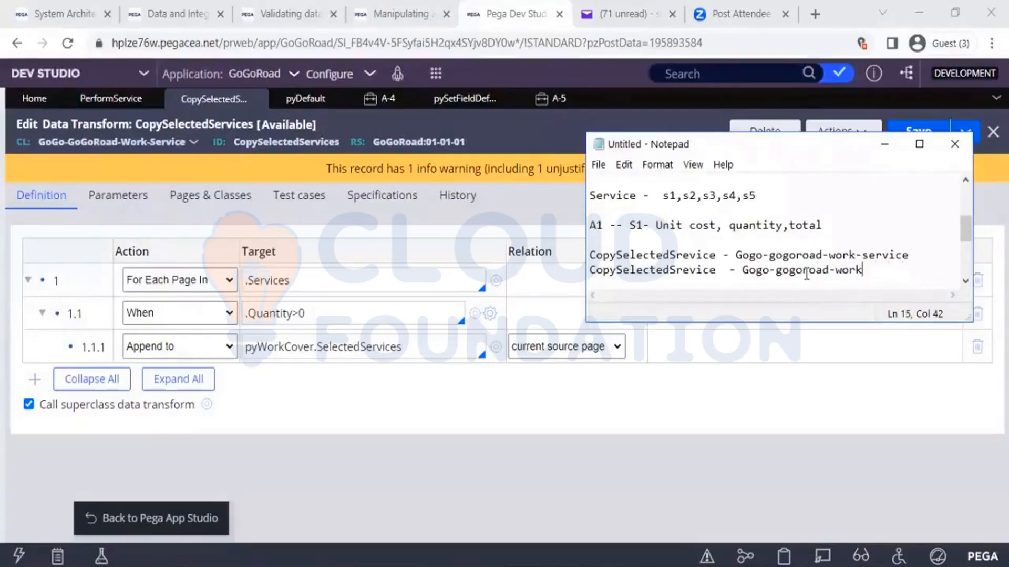
pyautogui.press('Return')
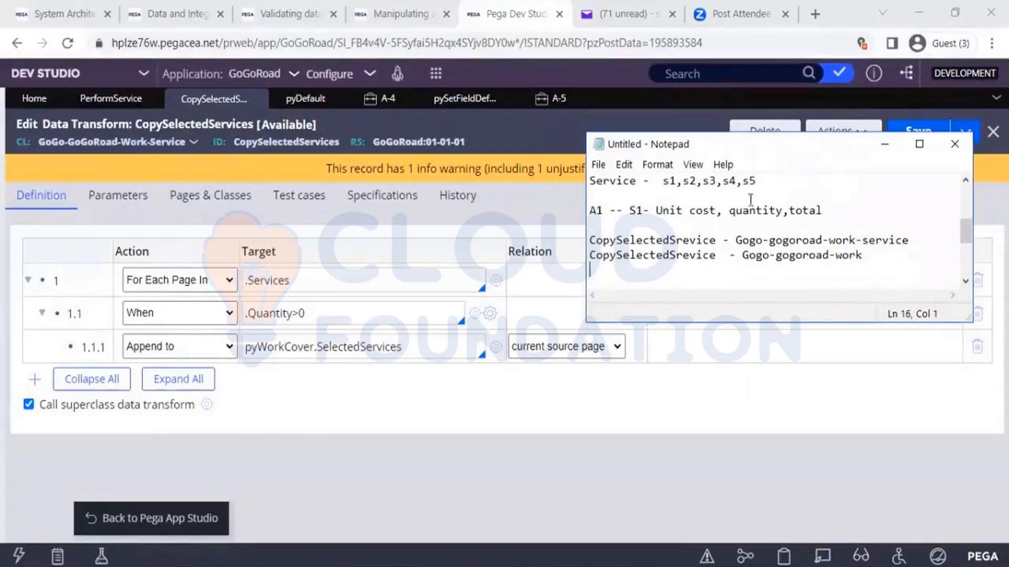
# Step: Add a third note line reading "CopySelectedSrevice - Gogo-gogoroad" below the Gogo-gogoroad-work line
pyautogui.click(658, 255)
pyautogui.doubleClick(659, 254)
pyautogui.hotkey('ctrl', 'c')
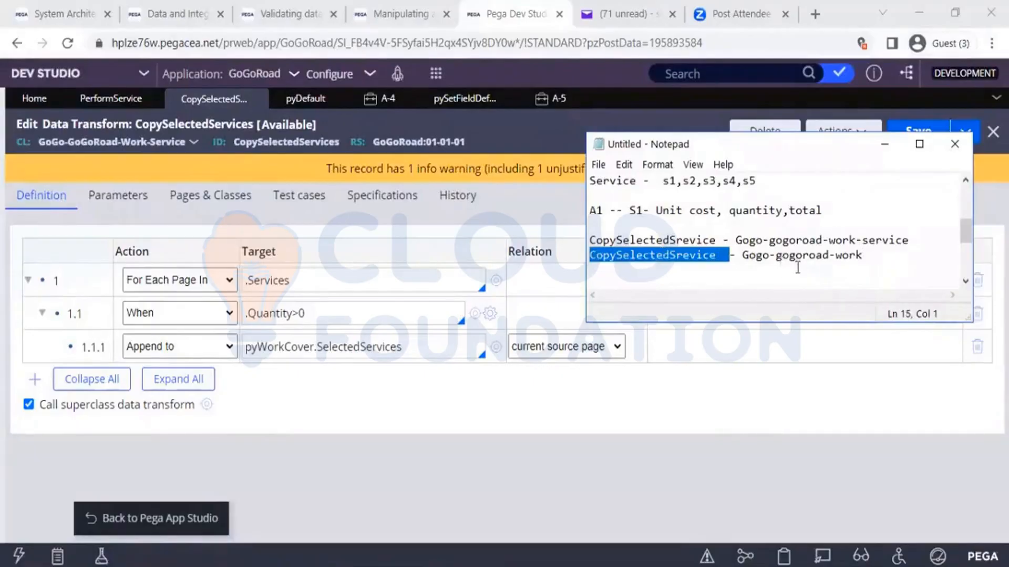
pyautogui.click(597, 268)
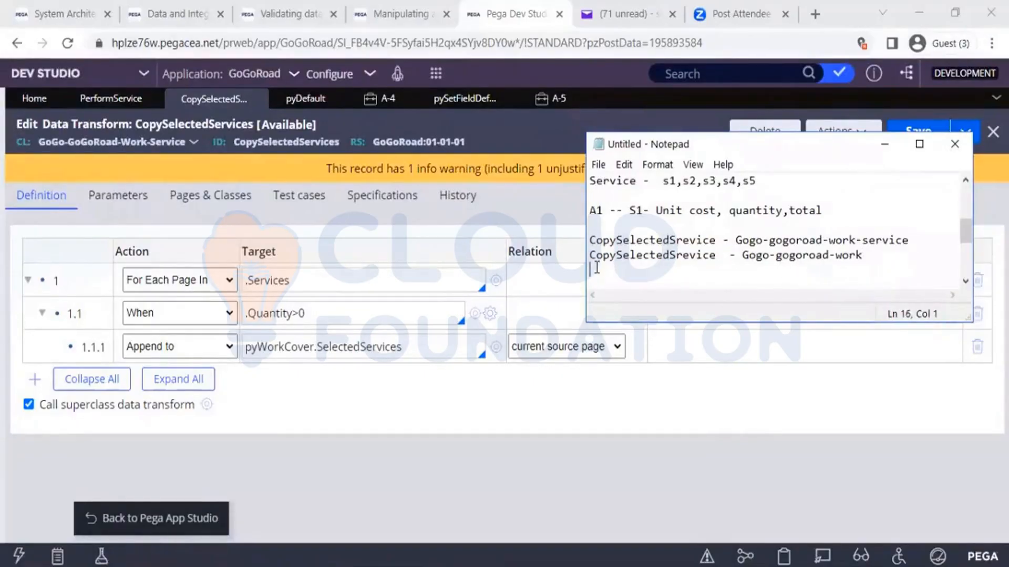
pyautogui.hotkey('ctrl', 'v')
pyautogui.write('-')
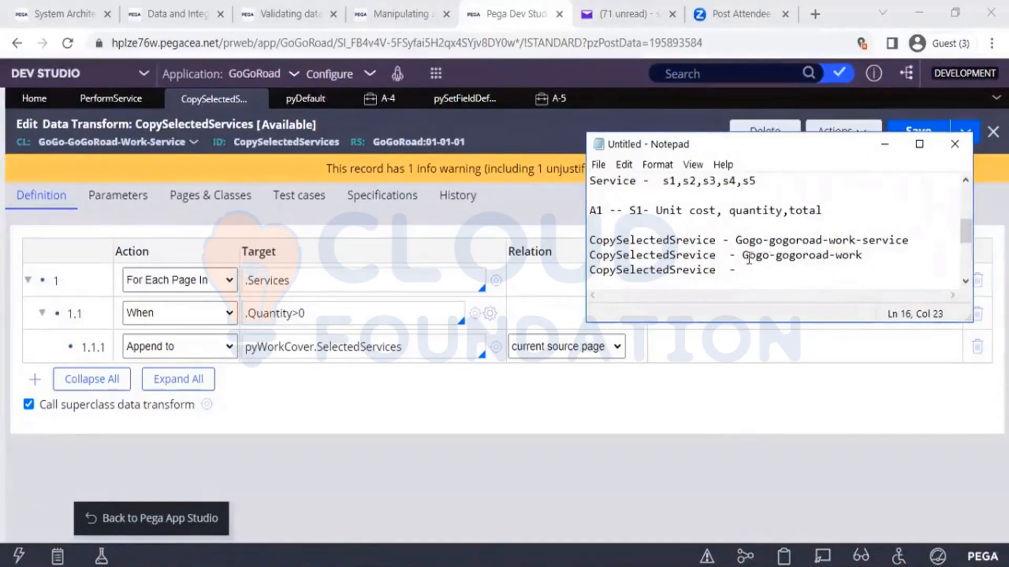
pyautogui.moveTo(746, 256); pyautogui.dragTo(829, 255)
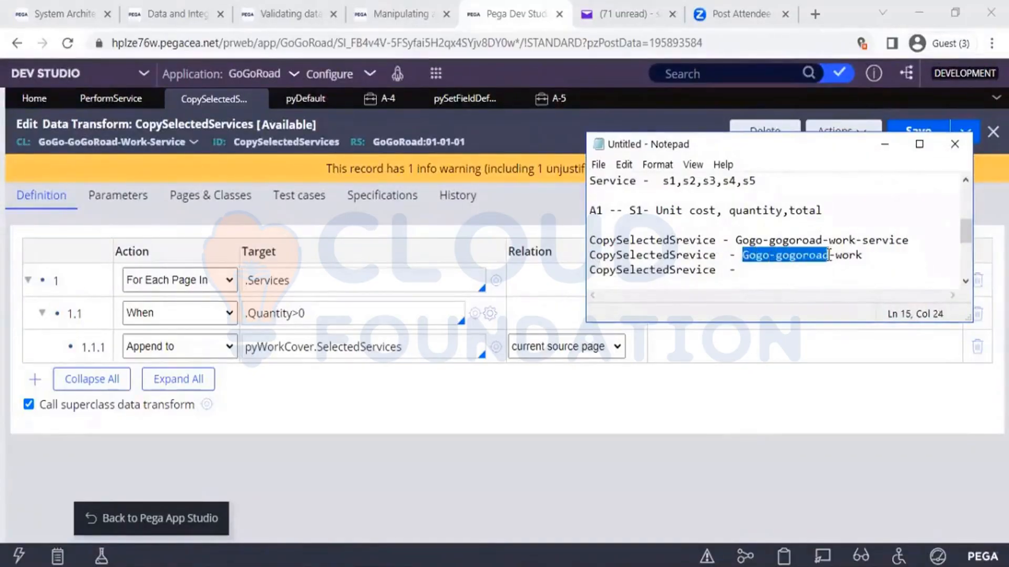
pyautogui.click(768, 275)
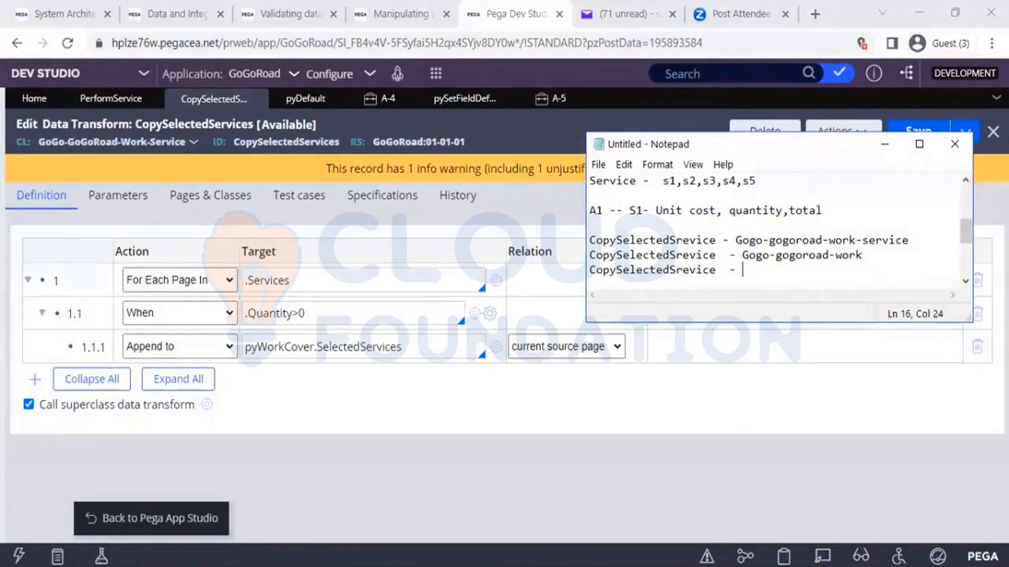
pyautogui.write('Gogo-gogoroad')
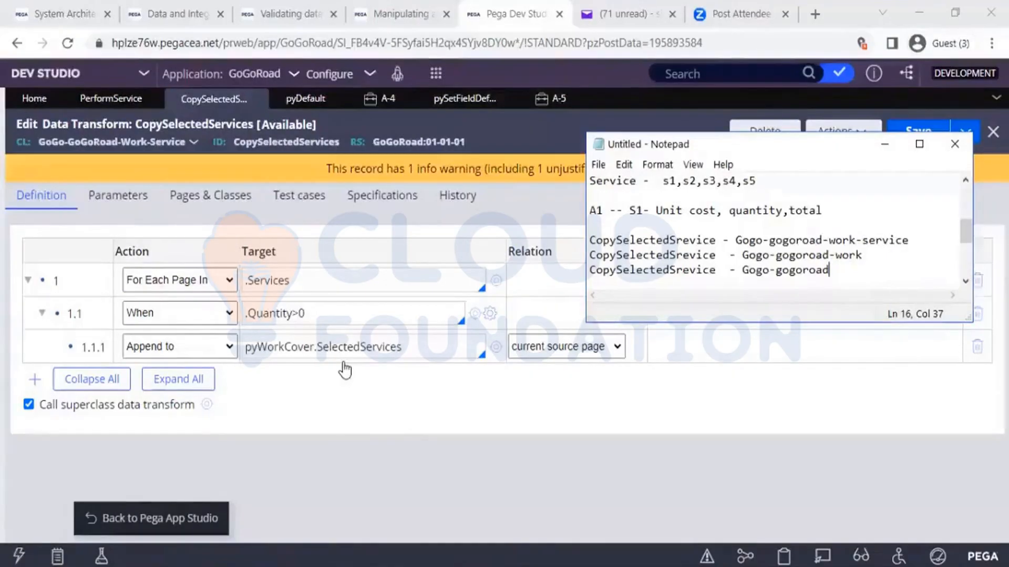
# Step: Switch back to Pega Dev Studio, look up the superclass data transform of CopySelectedServices and dismiss the resulting message
pyautogui.moveTo(339, 400); pyautogui.dragTo(353, 150)
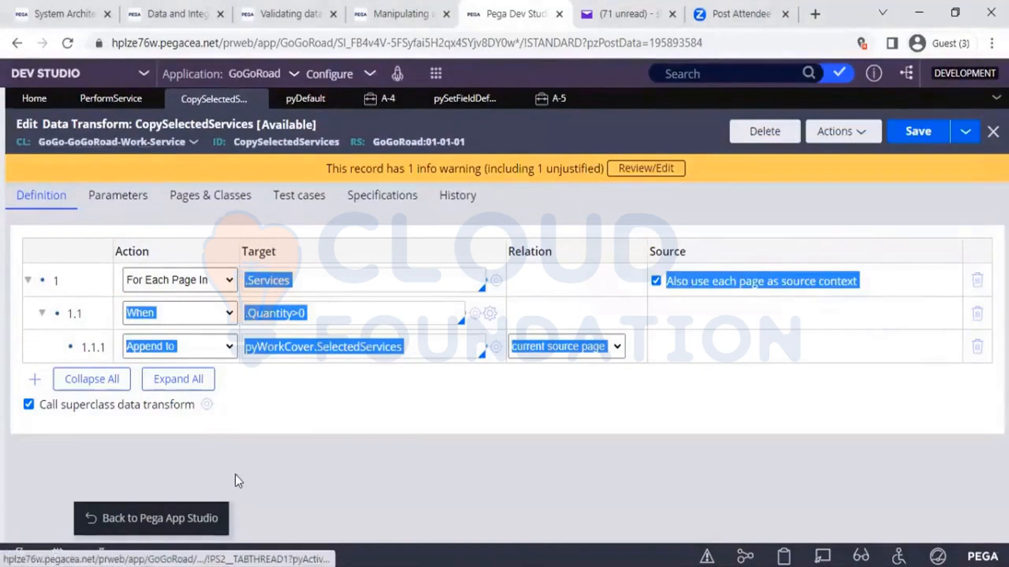
pyautogui.click(210, 413)
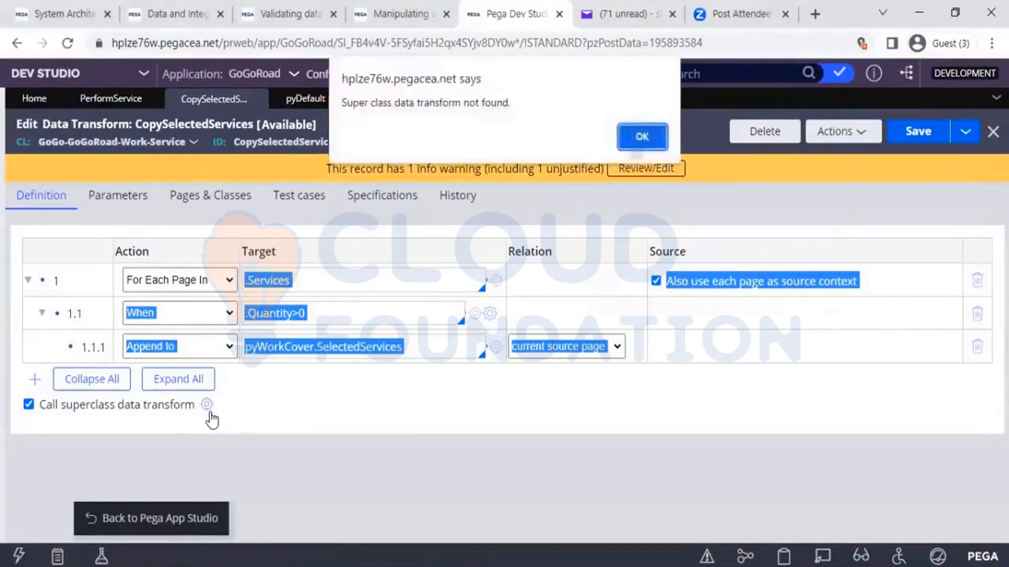
pyautogui.click(642, 137)
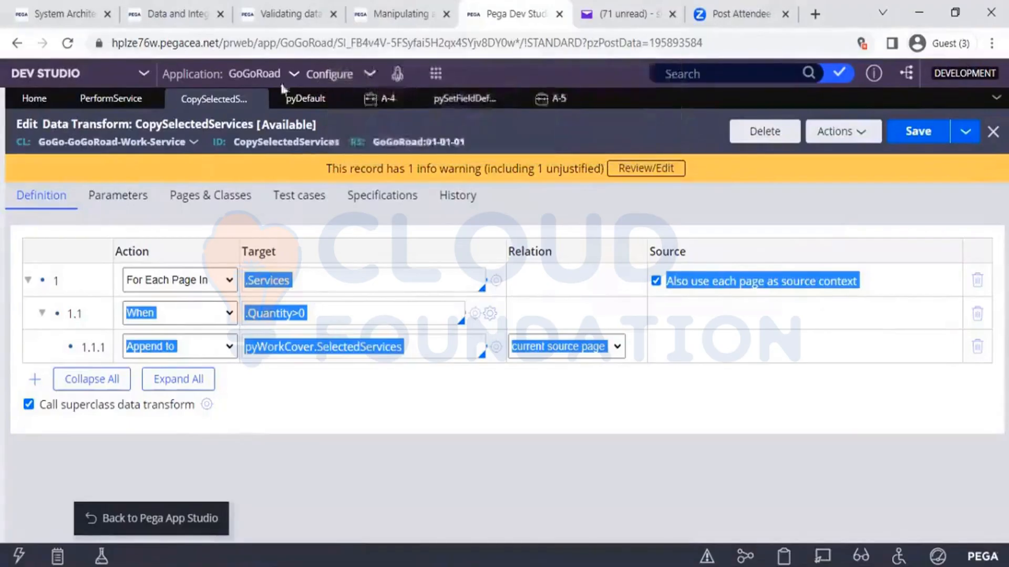
# Step: View the superclass data transform called by the Service case's pyDefault, then close it and return to the Service pyDefault
pyautogui.click(290, 100)
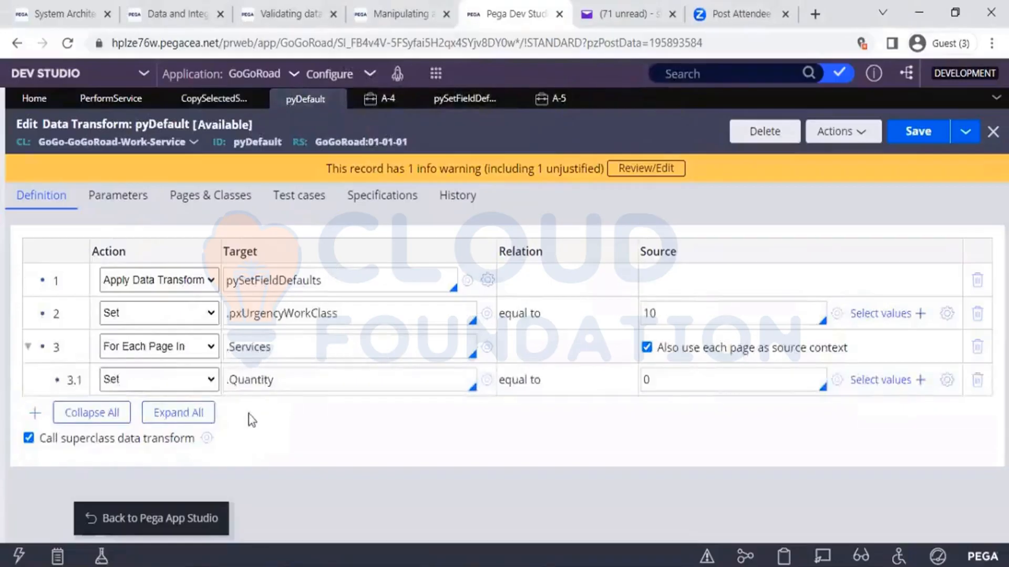
pyautogui.click(206, 439)
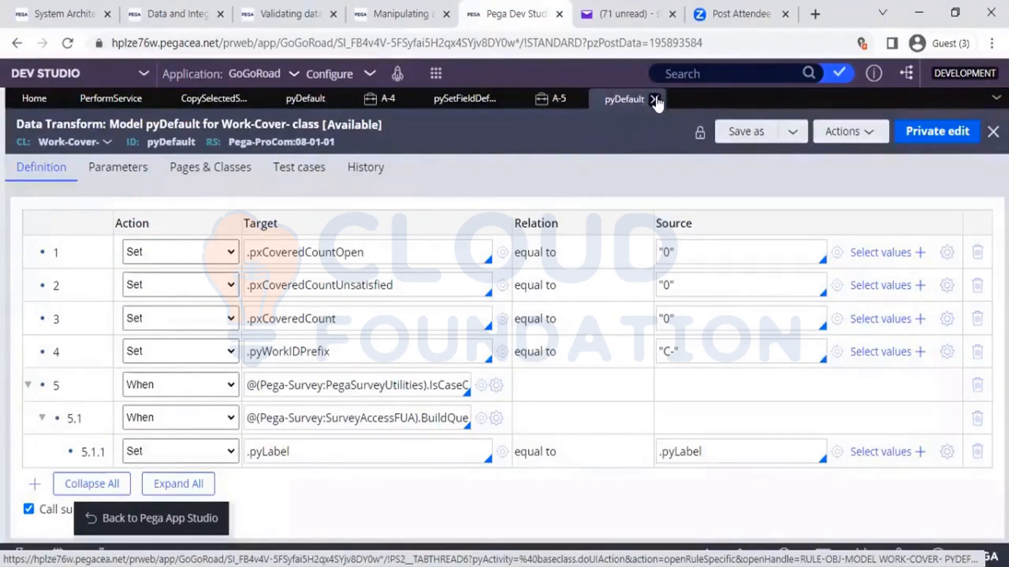
pyautogui.click(656, 99)
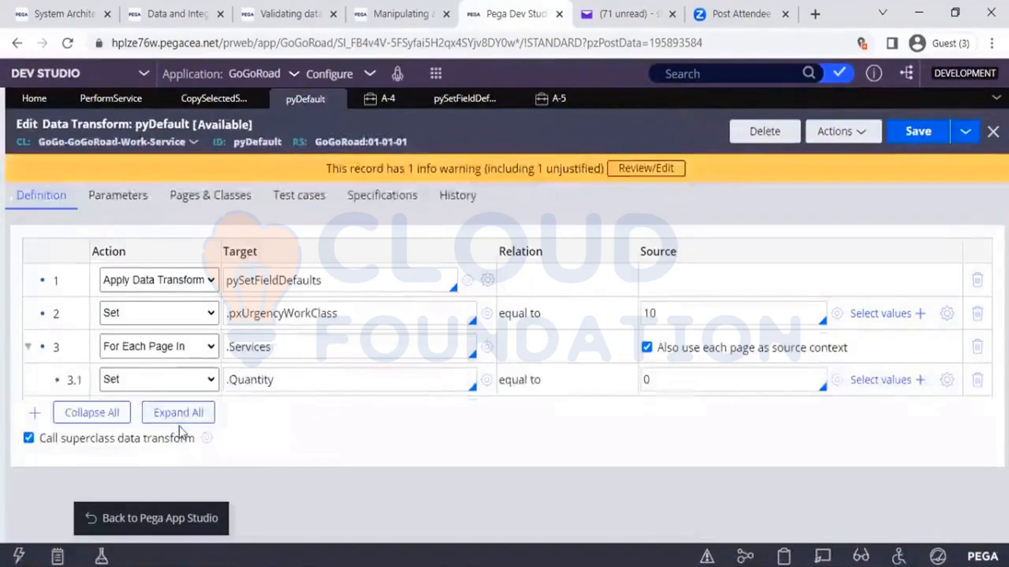